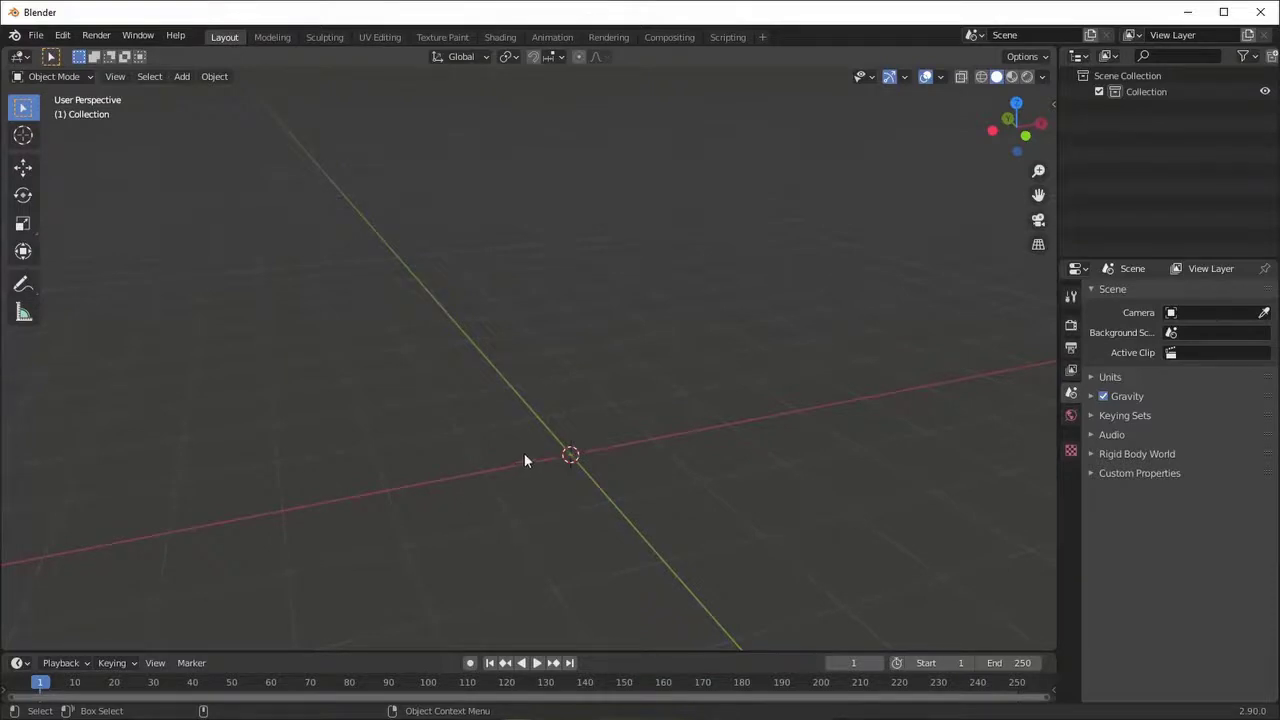
# - Add a Human (Meta-Rig) armature to the scene and orbit around it
pyautogui.click(181, 76)
pyautogui.moveTo(211, 214)
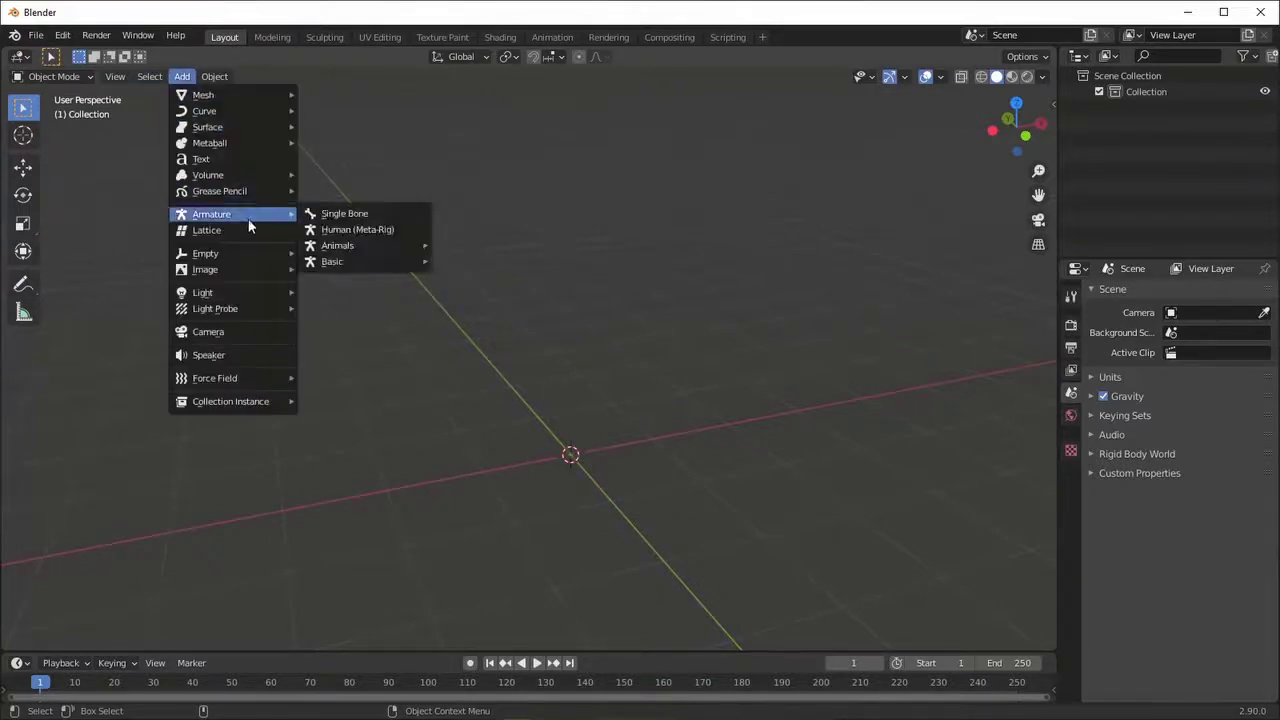
pyautogui.click(337, 230)
pyautogui.moveTo(538, 288)
pyautogui.mouseDown(button='middle')
pyautogui.moveTo(633, 399)
pyautogui.moveTo(614, 398)
pyautogui.mouseUp(button='middle')
# - Open the Preferences window on the Add-ons list
pyautogui.click(181, 76)
pyautogui.moveTo(219, 191)
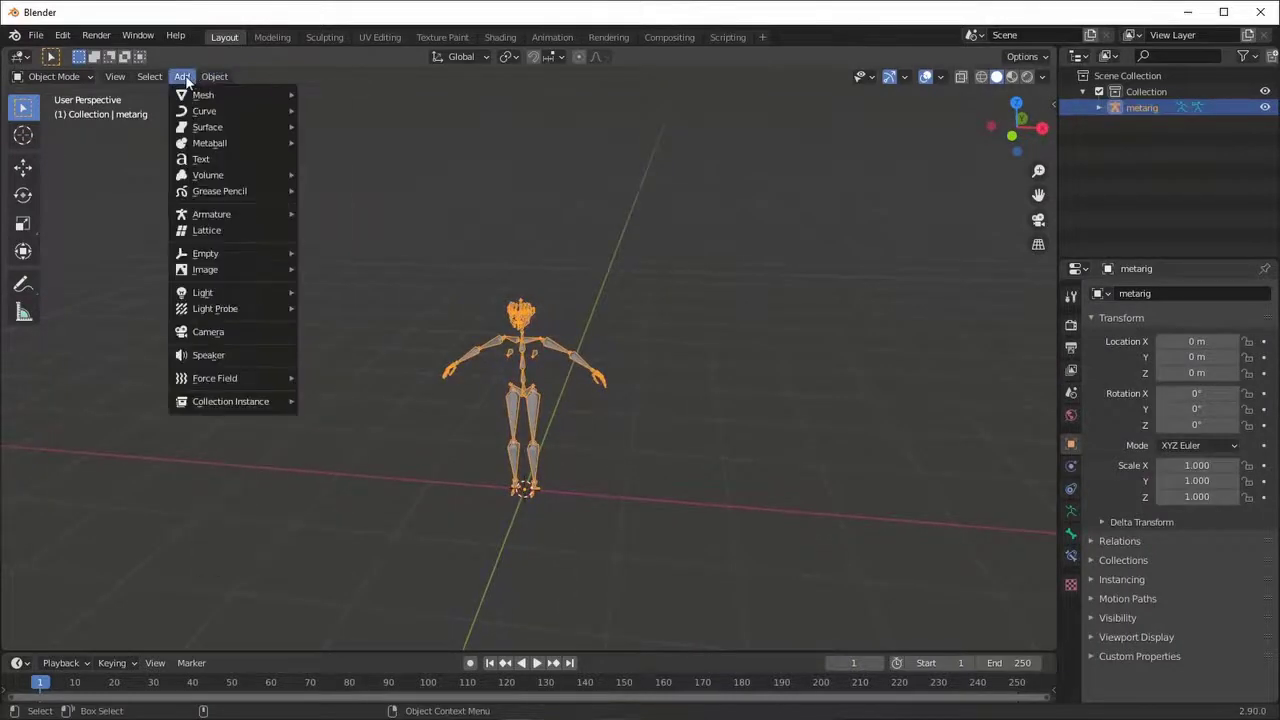
pyautogui.click(35, 35)
pyautogui.moveTo(62, 35)
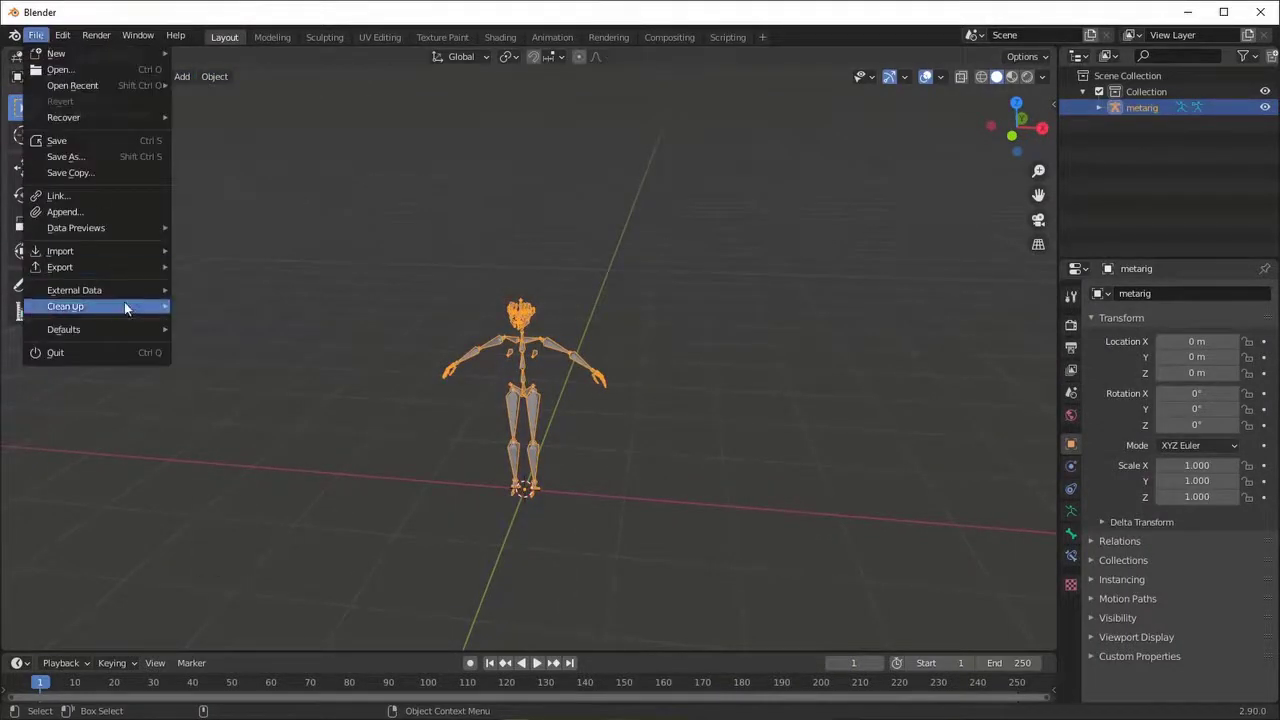
pyautogui.click(112, 264)
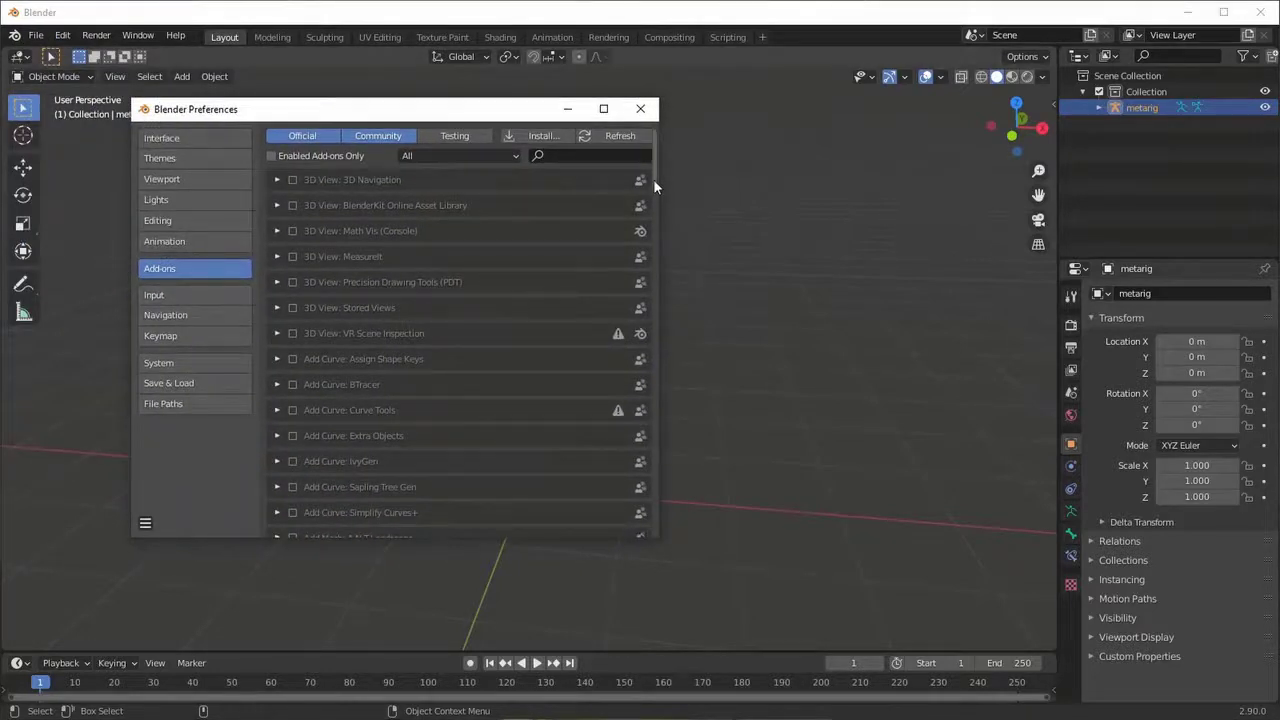
# - Find the Rigging: Rigify add-on, then expand and collapse its details
pyautogui.moveTo(654, 185); pyautogui.dragTo(648, 458)
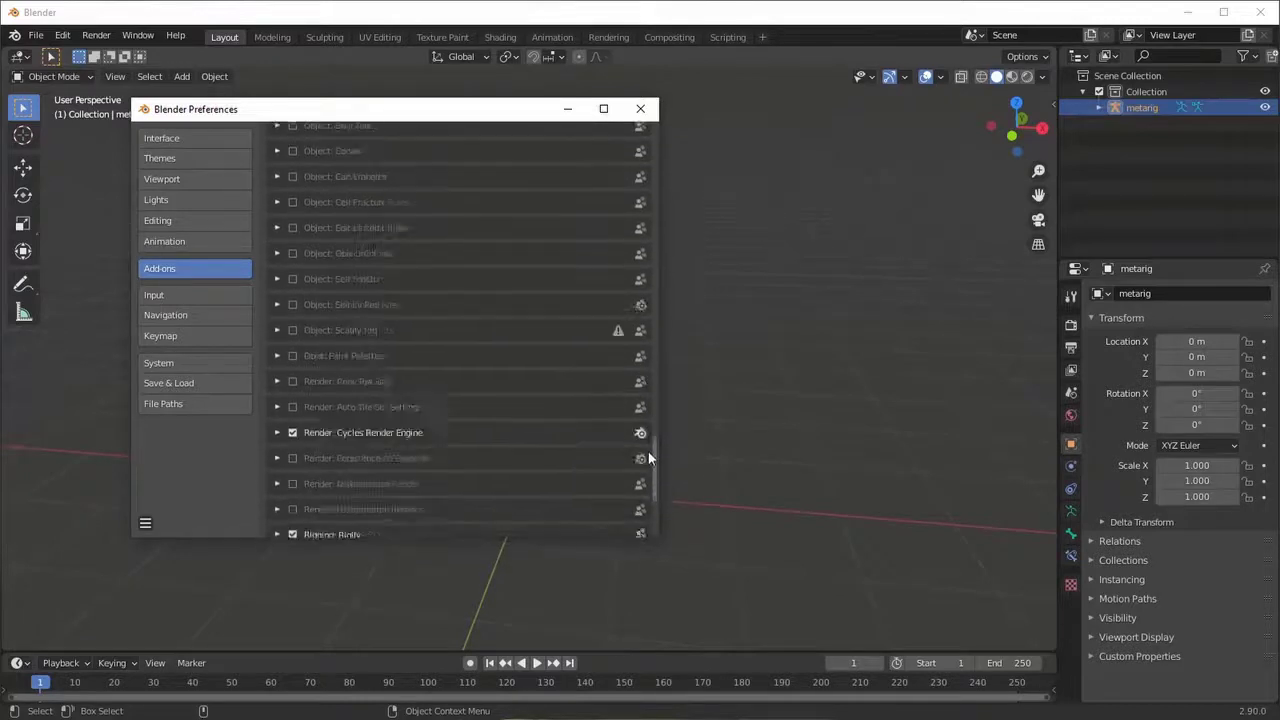
pyautogui.scroll(-3, 480, 430)
pyautogui.scroll(-2, 310, 396)
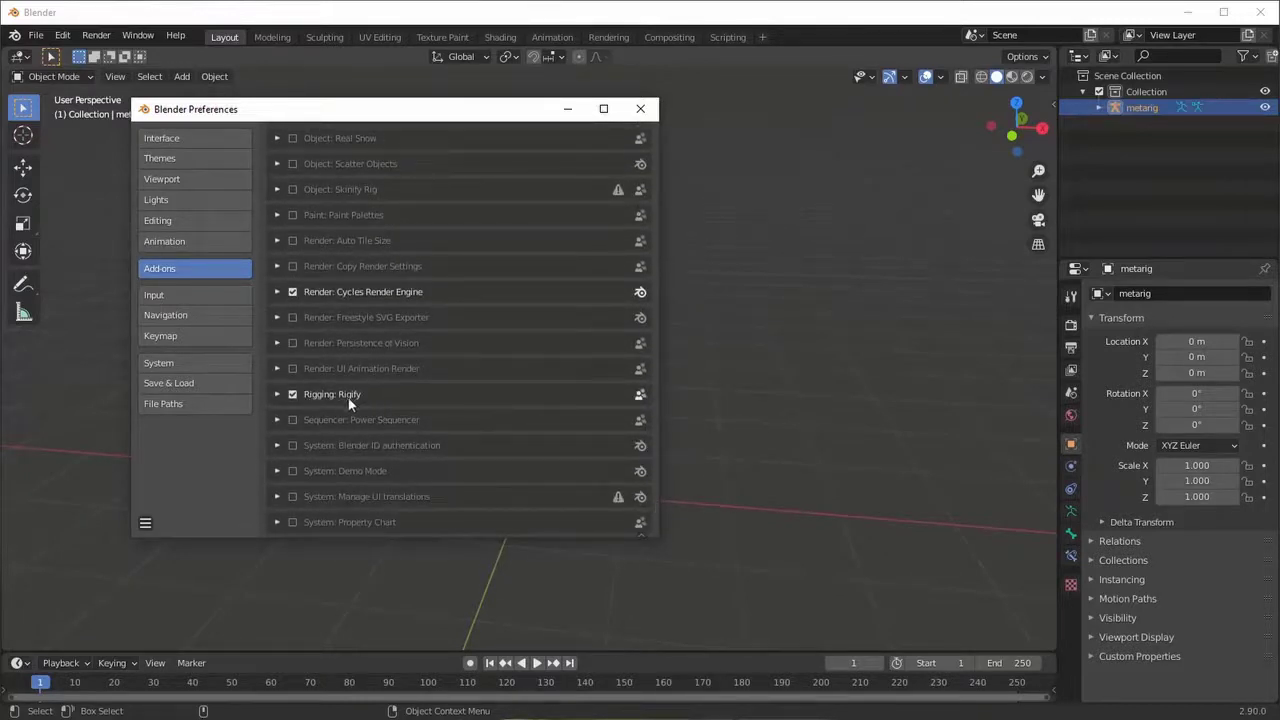
pyautogui.click(278, 395)
pyautogui.click(278, 395)
# - Close Preferences and switch to a front orthographic view of the metarig
pyautogui.click(640, 108)
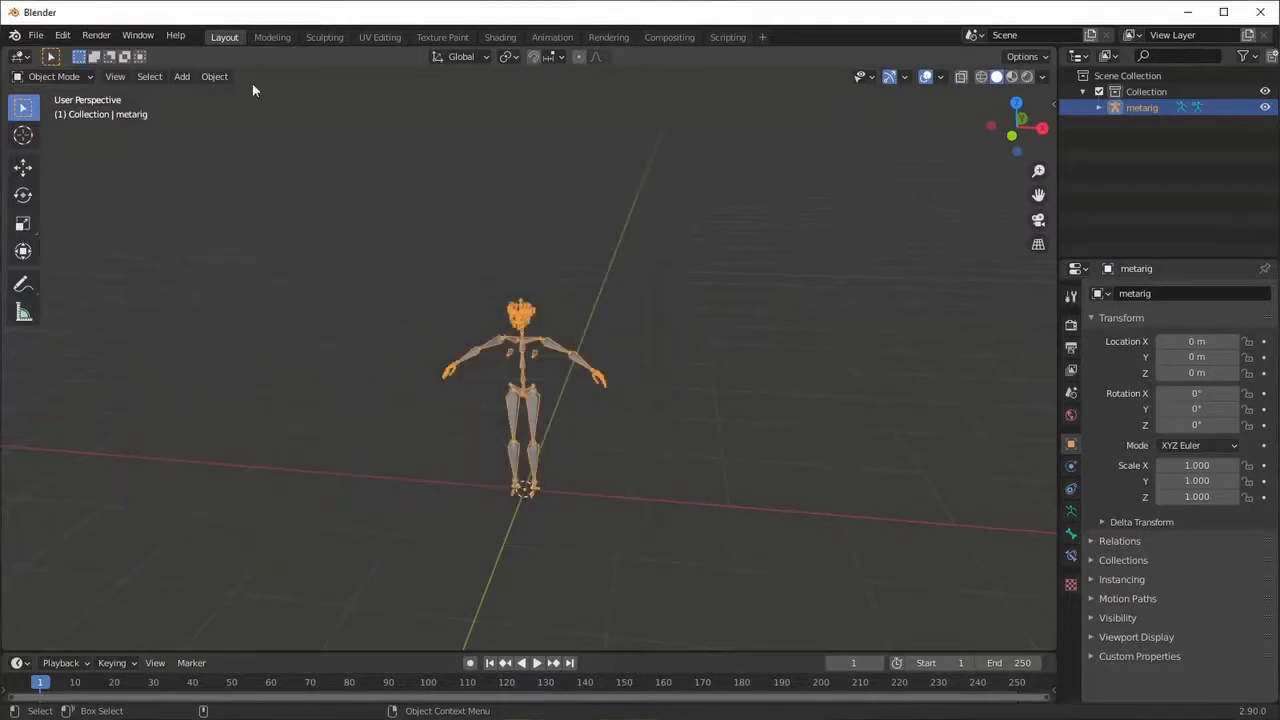
pyautogui.moveTo(547, 388)
pyautogui.mouseDown(button='middle')
pyautogui.moveTo(542, 352)
pyautogui.moveTo(576, 374)
pyautogui.moveTo(725, 270)
pyautogui.mouseUp(button='middle')
pyautogui.click(1009, 133)
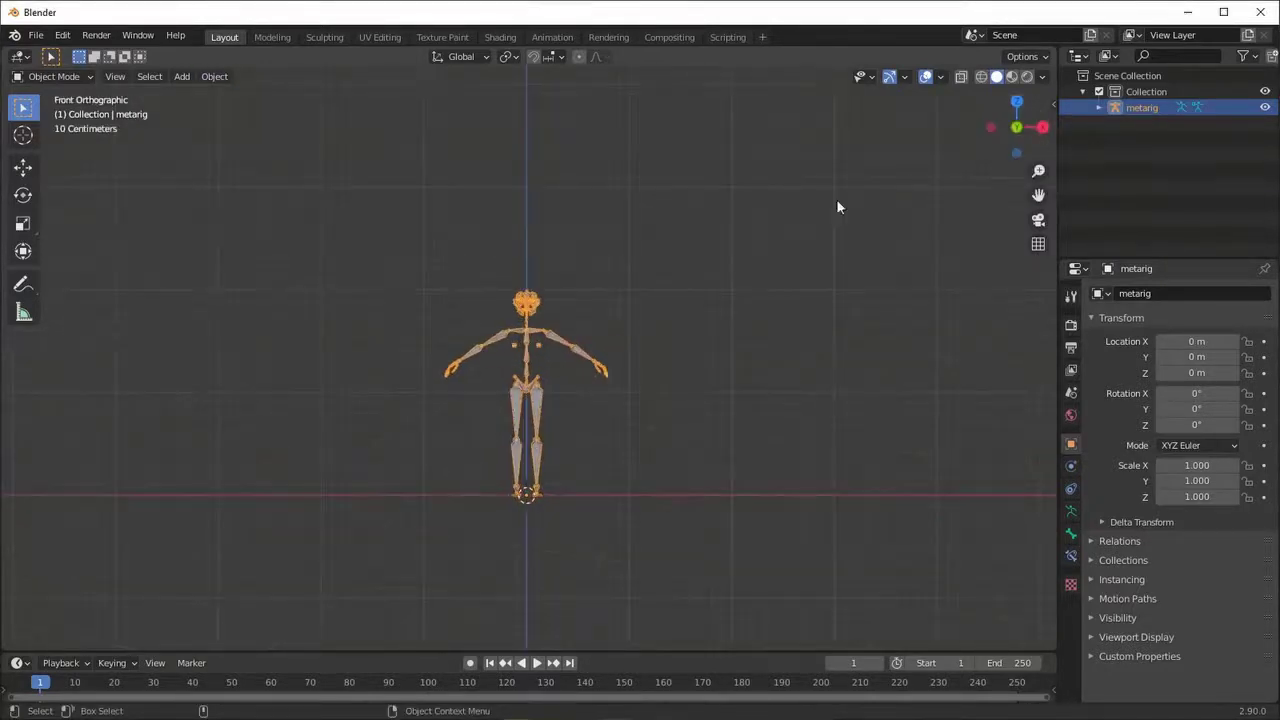
pyautogui.scroll(1, 548, 330)
pyautogui.scroll(-2, 612, 389)
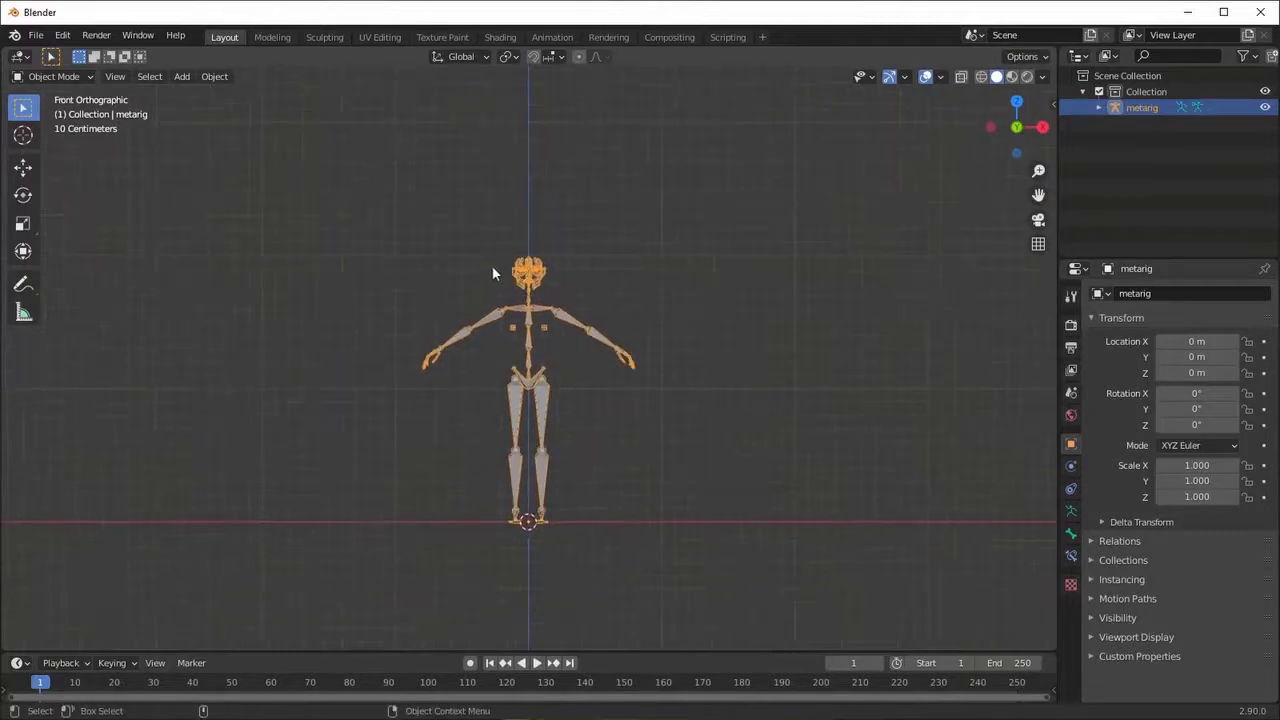
pyautogui.scroll(2, 483, 333)
# - Scale the metarig uniformly down to 0.899 and switch back to the Move tool
pyautogui.hotkey('shift', 'space')
pyautogui.press('s')
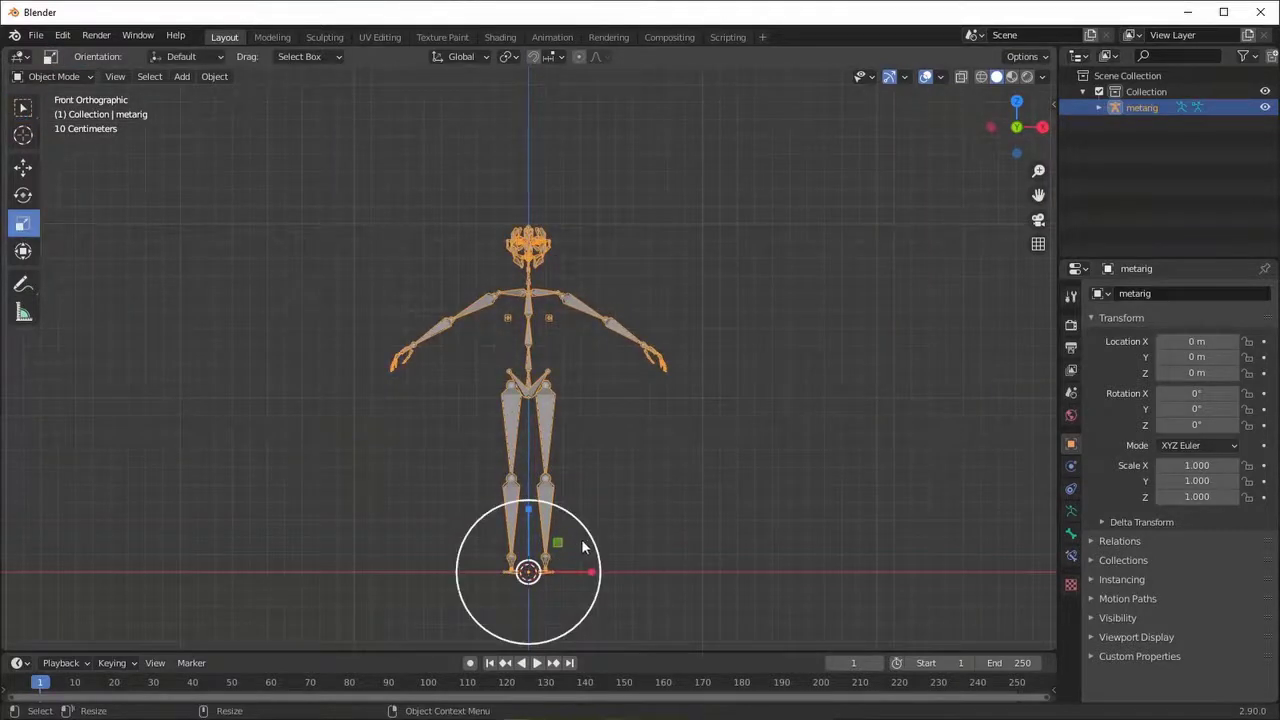
pyautogui.moveTo(583, 546); pyautogui.dragTo(577, 549)
pyautogui.hotkey('shift', 'space')
pyautogui.press('g')
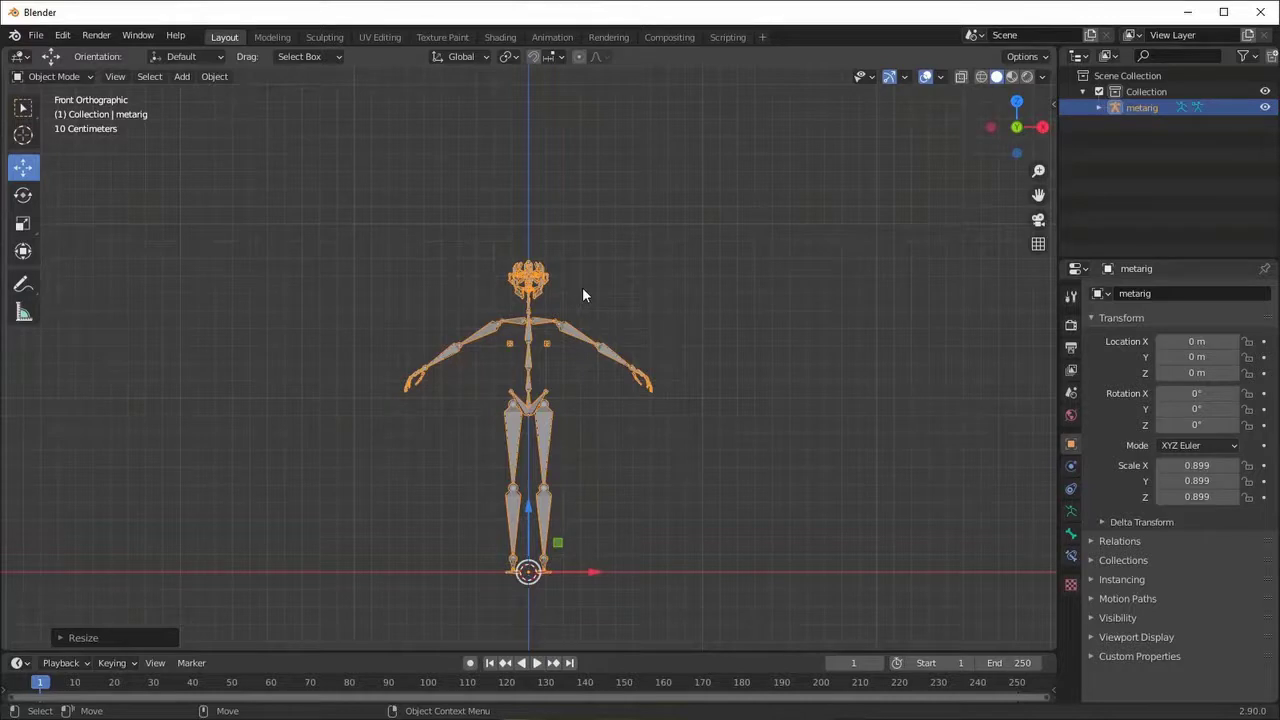
pyautogui.moveTo(583, 295)
pyautogui.mouseDown(button='middle')
pyautogui.moveTo(640, 354)
pyautogui.moveTo(733, 373)
pyautogui.moveTo(589, 370)
pyautogui.moveTo(581, 388)
pyautogui.moveTo(548, 356)
pyautogui.moveTo(576, 400)
pyautogui.moveTo(560, 375)
pyautogui.moveTo(584, 380)
pyautogui.moveTo(577, 348)
pyautogui.moveTo(528, 365)
pyautogui.moveTo(496, 356)
pyautogui.moveTo(573, 385)
pyautogui.moveTo(533, 380)
pyautogui.mouseUp(button='middle')
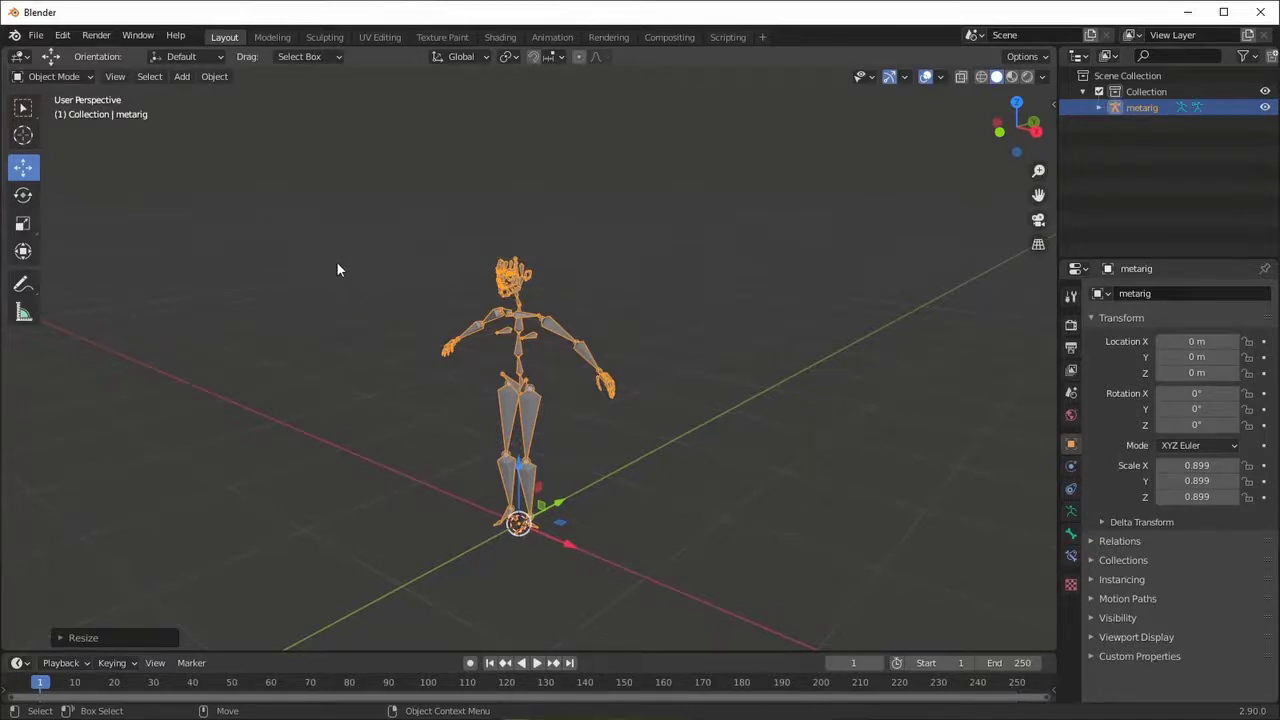
pyautogui.moveTo(397, 323); pyautogui.dragTo(471, 347, button='middle')
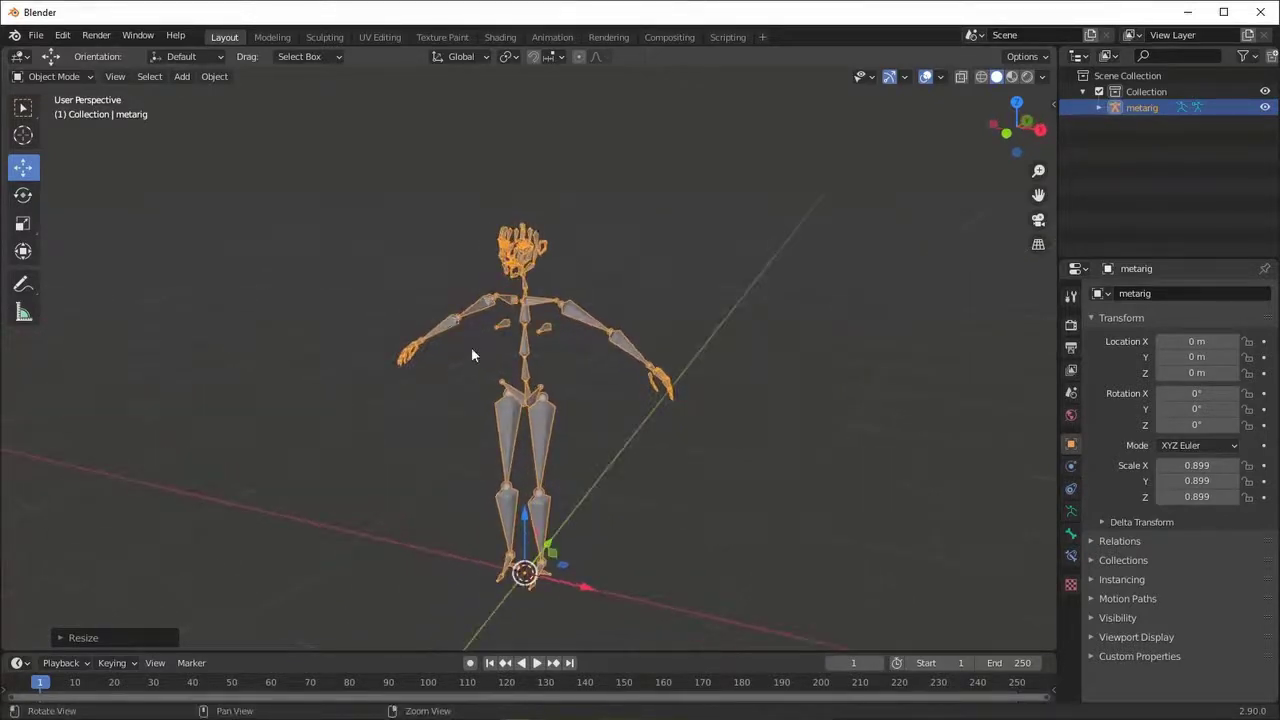
pyautogui.click(214, 77)
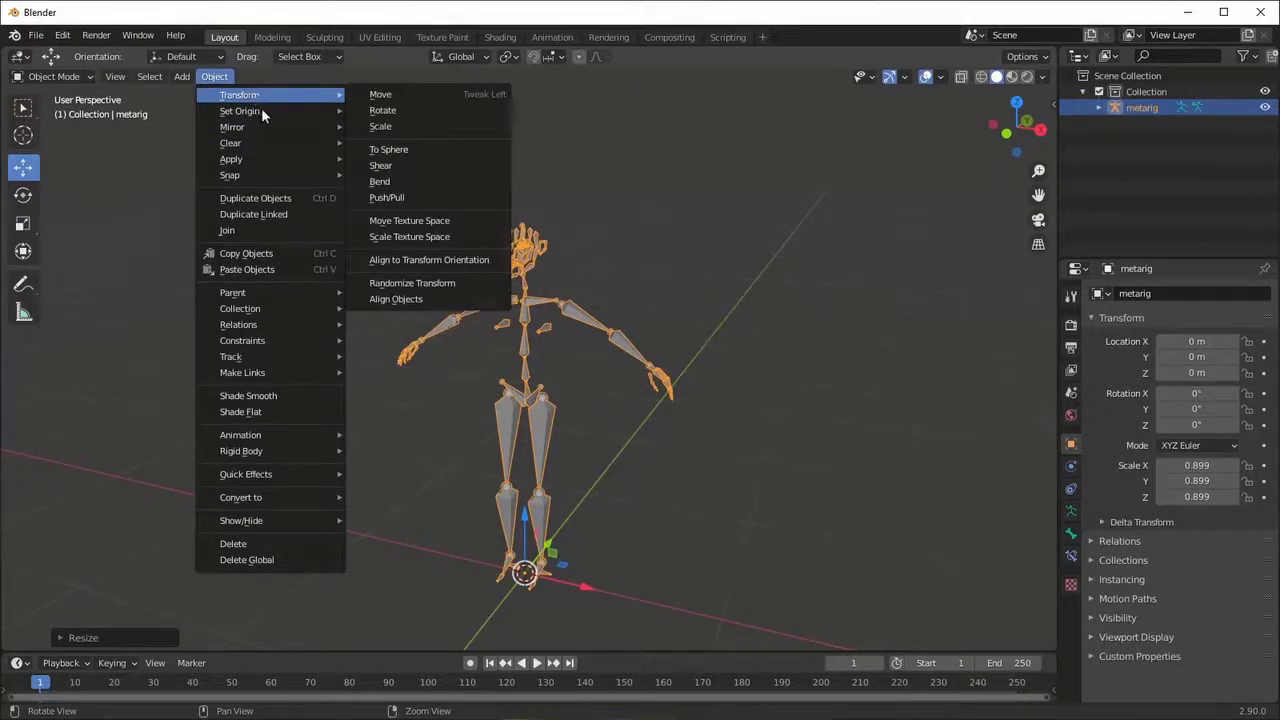
pyautogui.moveTo(203, 94)
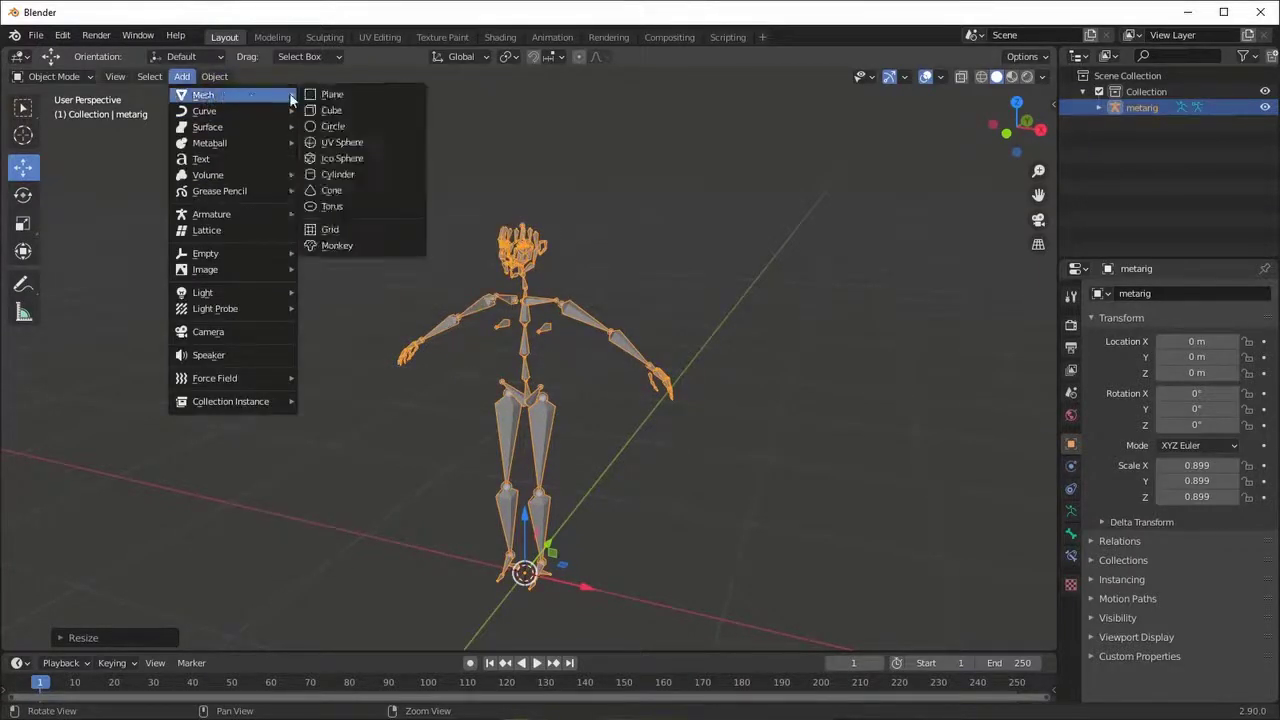
pyautogui.click(331, 110)
pyautogui.moveTo(722, 386)
pyautogui.mouseDown(button='middle')
pyautogui.moveTo(805, 409)
pyautogui.moveTo(689, 409)
pyautogui.moveTo(666, 426)
pyautogui.mouseUp(button='middle')
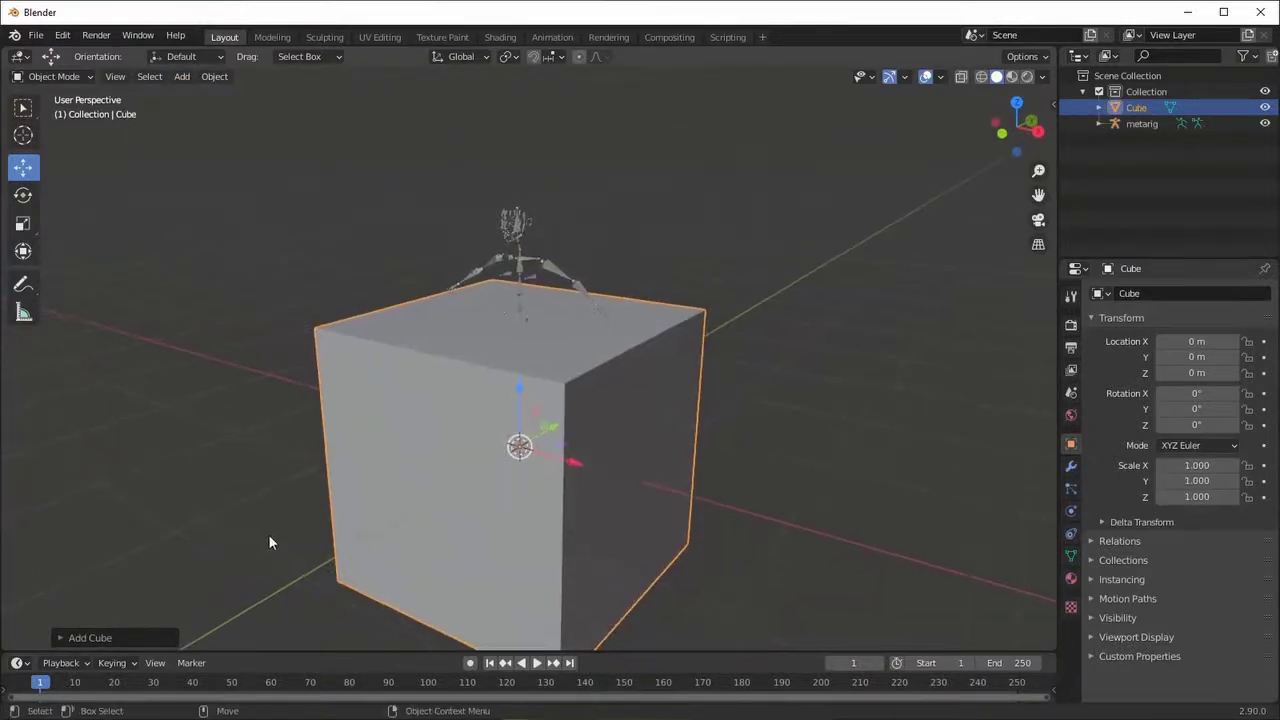
pyautogui.click(62, 637)
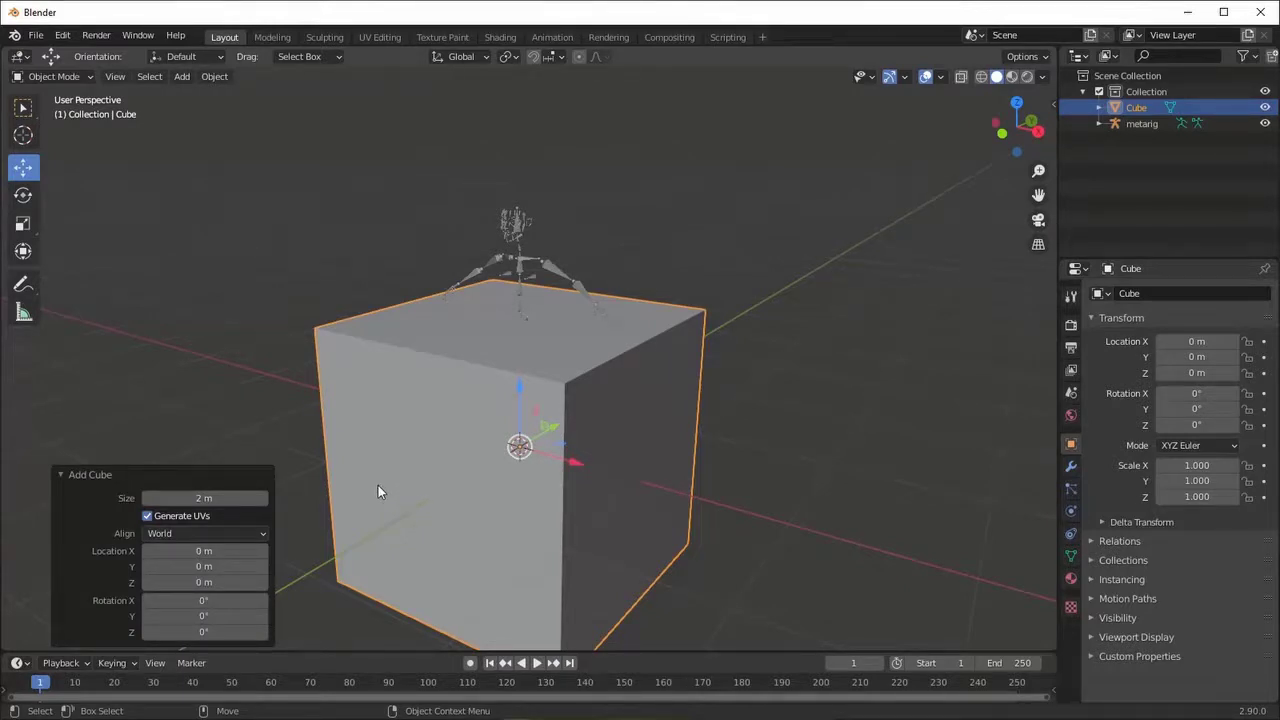
pyautogui.click(58, 475)
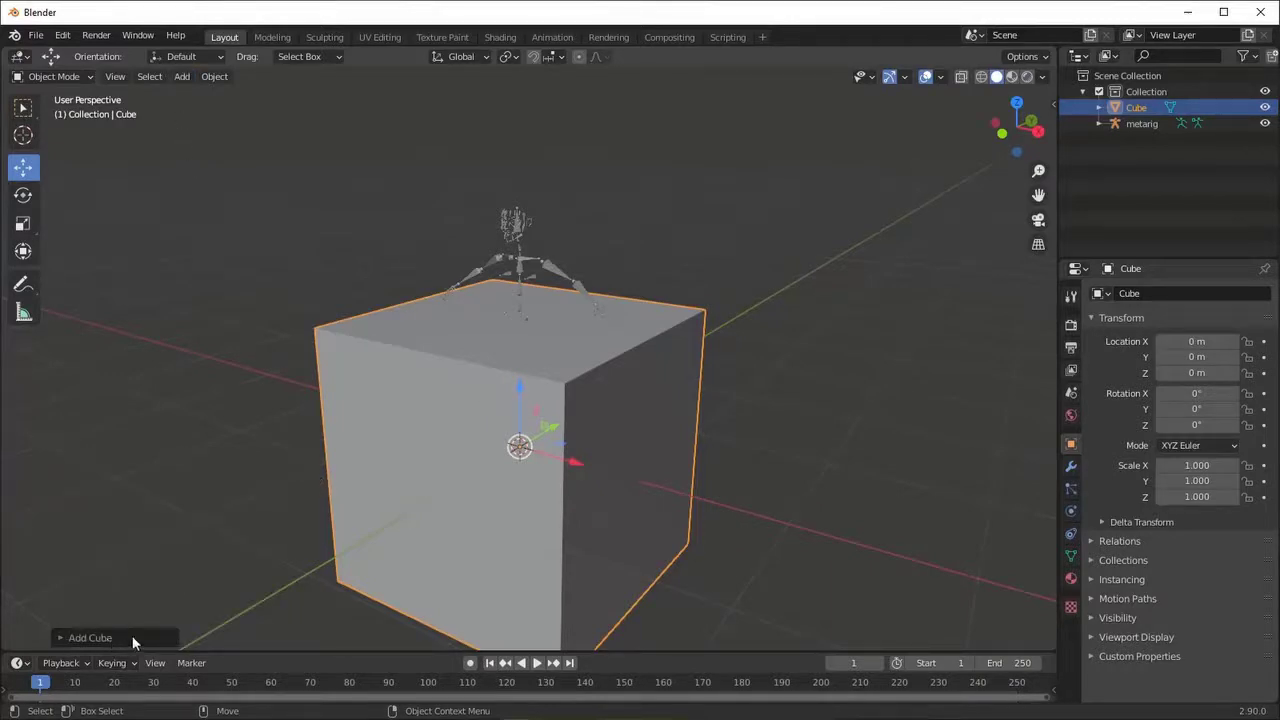
pyautogui.click(59, 637)
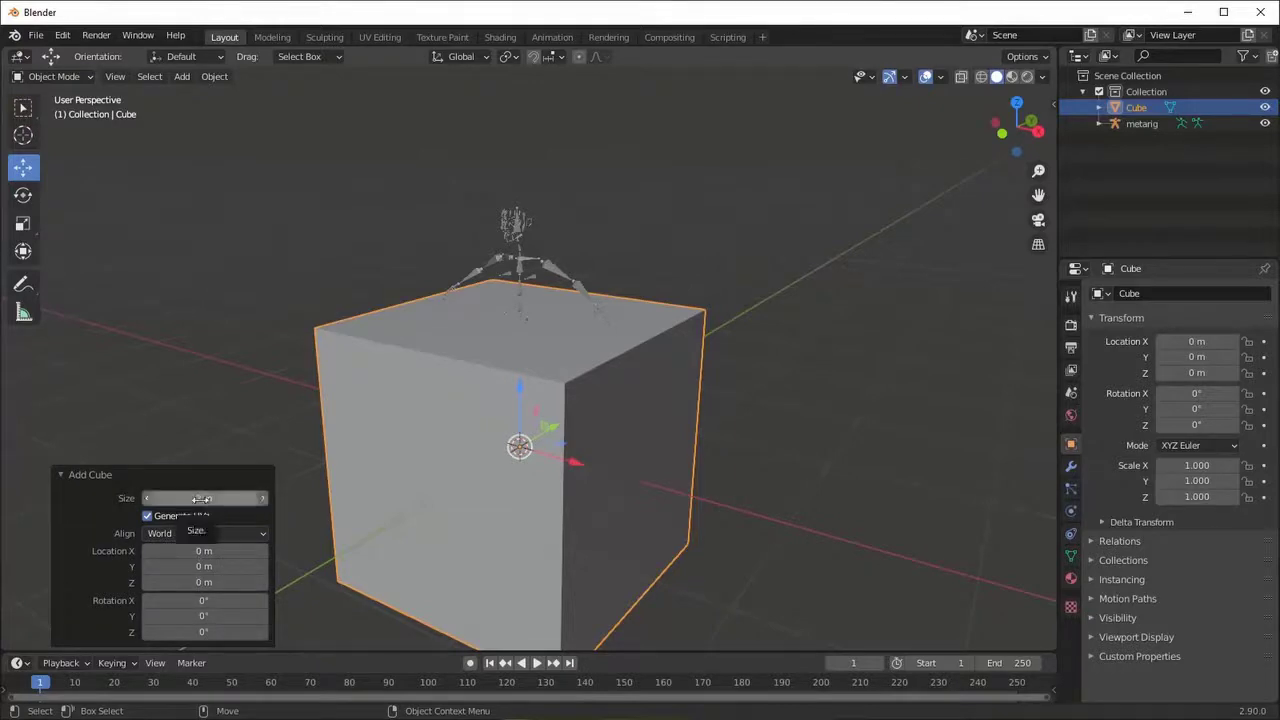
pyautogui.click(201, 498)
pyautogui.write('0.1')
pyautogui.press('Return')
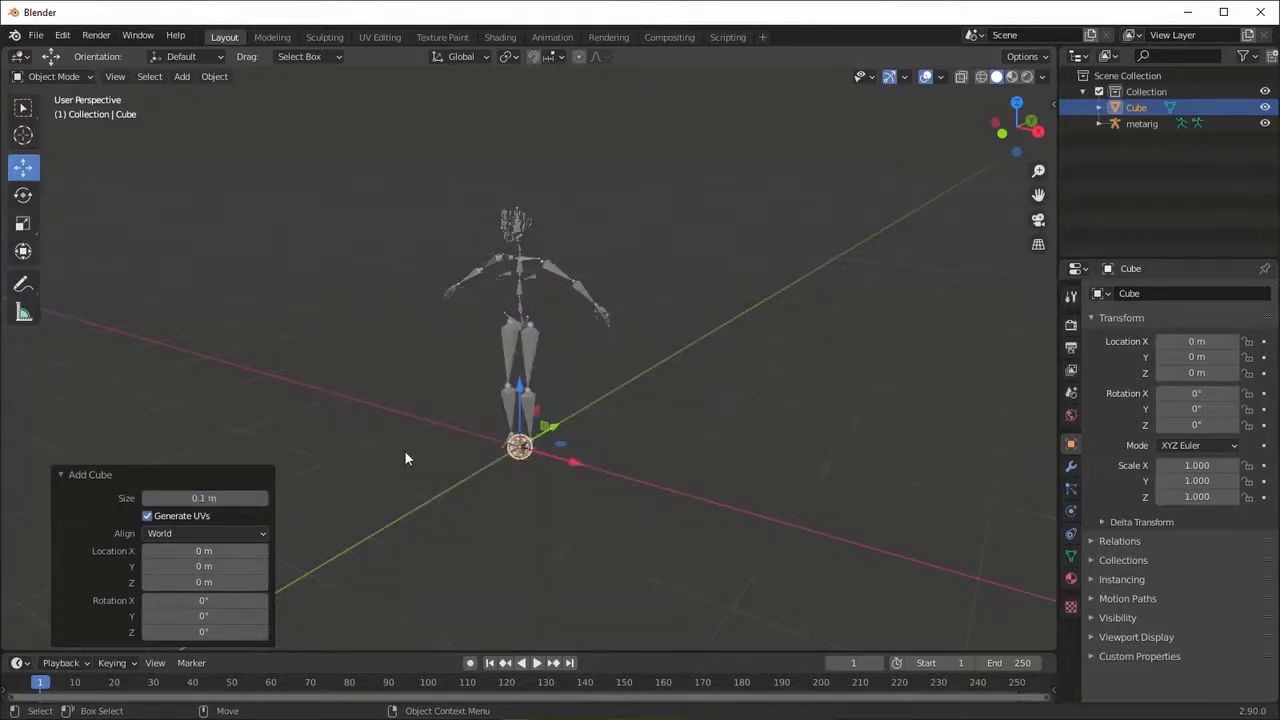
pyautogui.scroll(2, 448, 466)
pyautogui.scroll(2, 413, 489)
pyautogui.scroll(2, 440, 490)
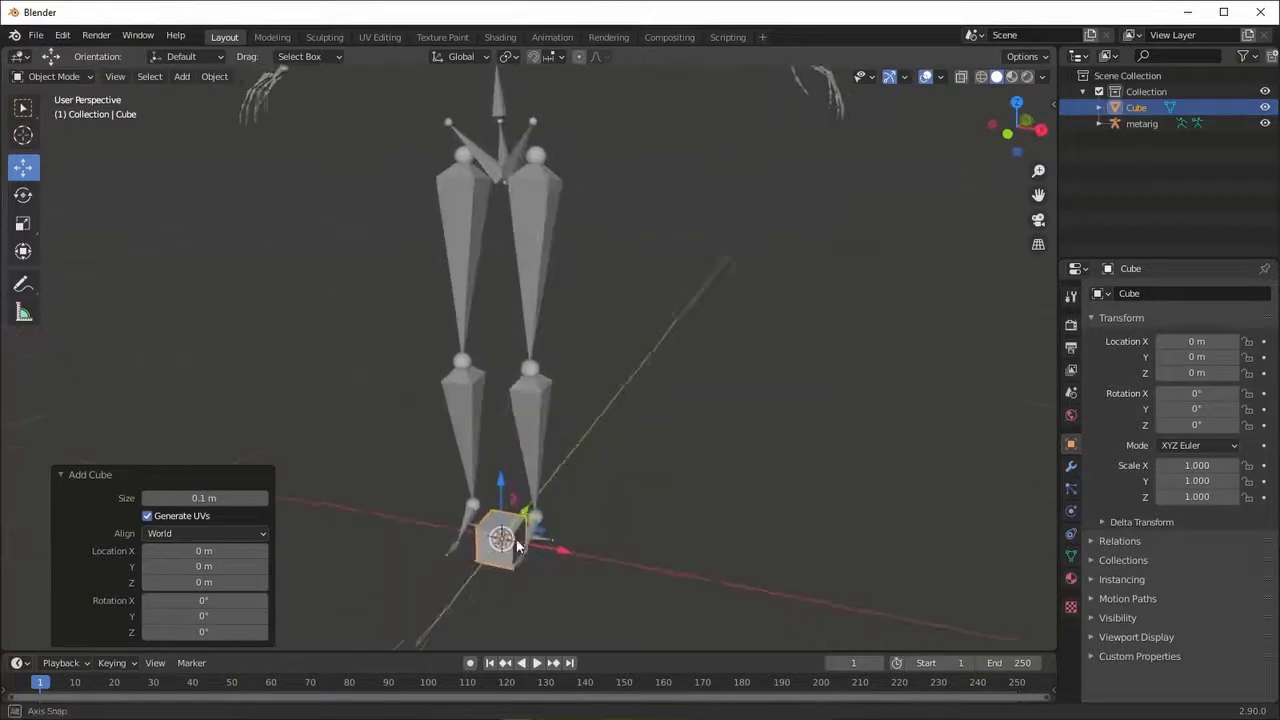
pyautogui.scroll(2, 411, 508)
pyautogui.scroll(-2, 551, 516)
pyautogui.moveTo(545, 506); pyautogui.dragTo(776, 568)
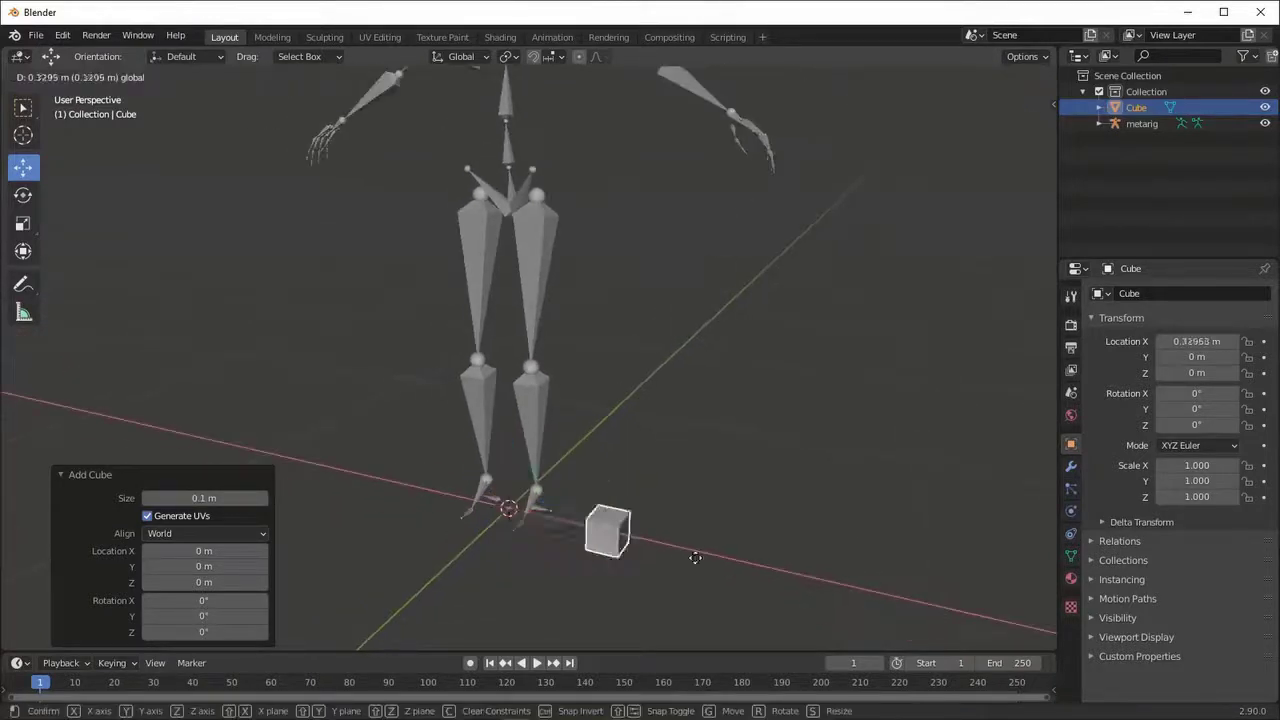
pyautogui.click(222, 335)
pyautogui.click(181, 77)
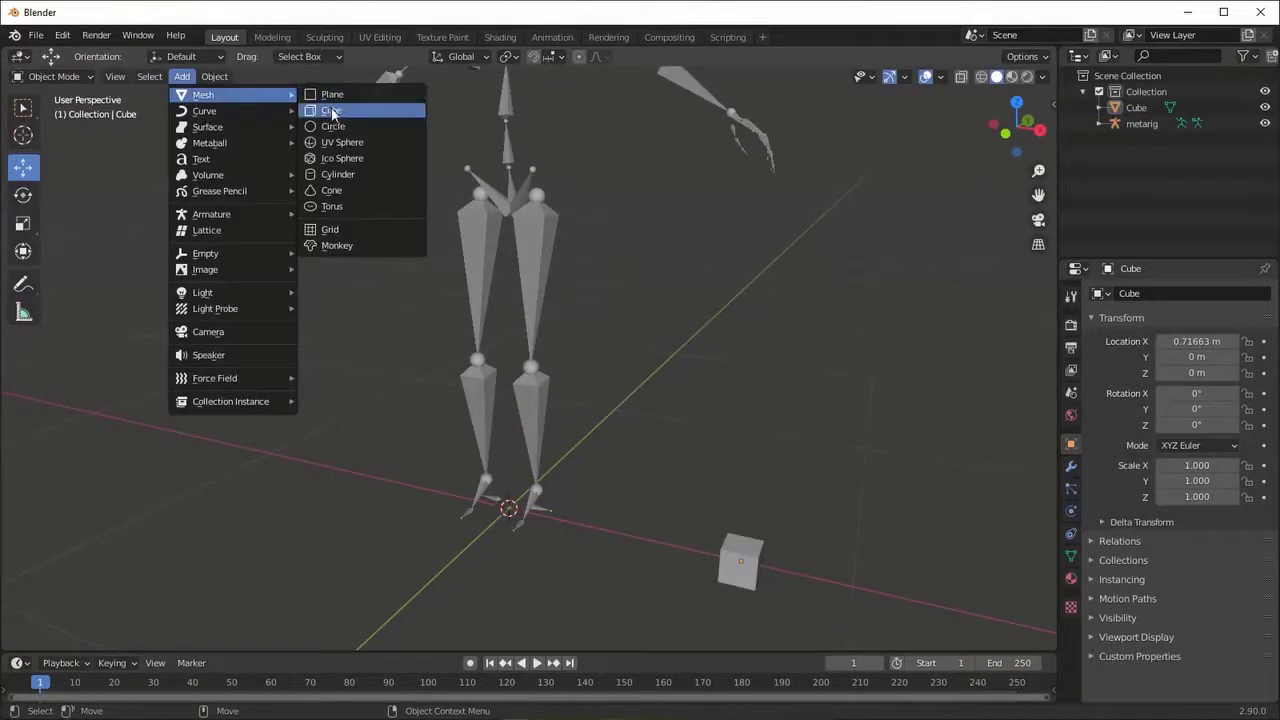
pyautogui.click(330, 112)
pyautogui.moveTo(437, 486); pyautogui.dragTo(300, 500, button='middle')
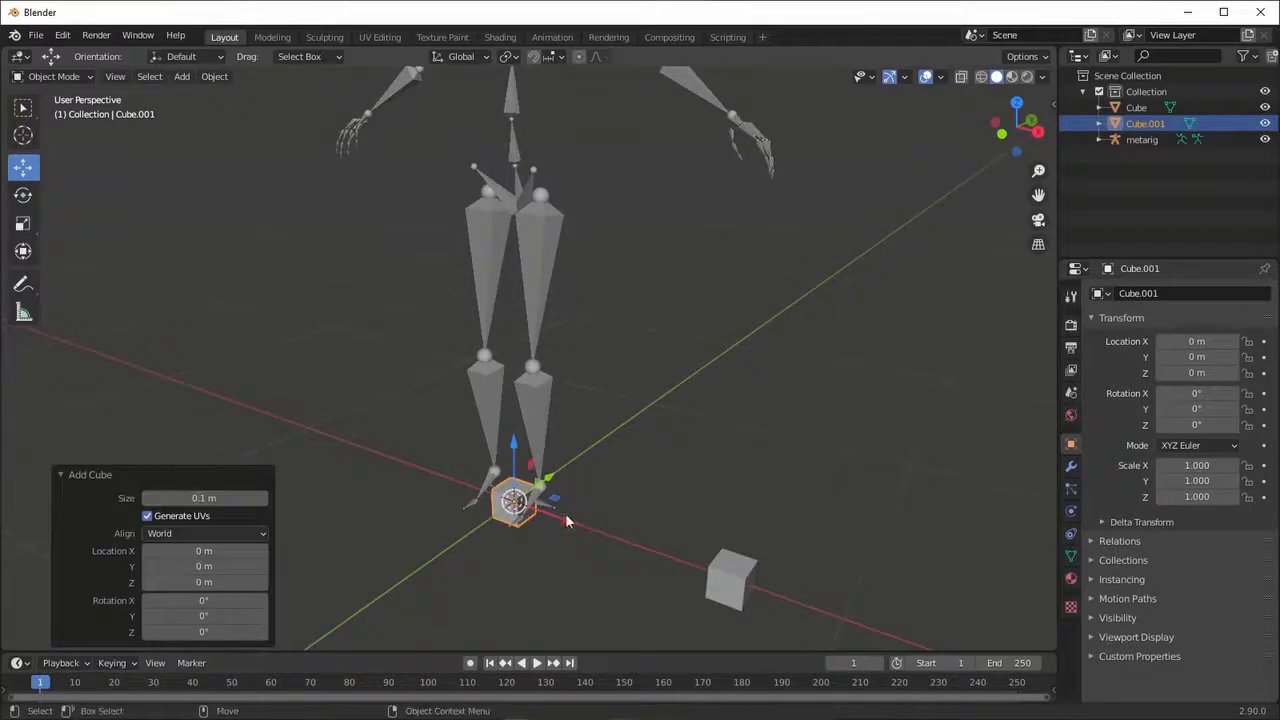
pyautogui.moveTo(567, 520); pyautogui.dragTo(695, 566)
pyautogui.click(181, 77)
pyautogui.click(330, 110)
pyautogui.moveTo(560, 518); pyautogui.dragTo(609, 541)
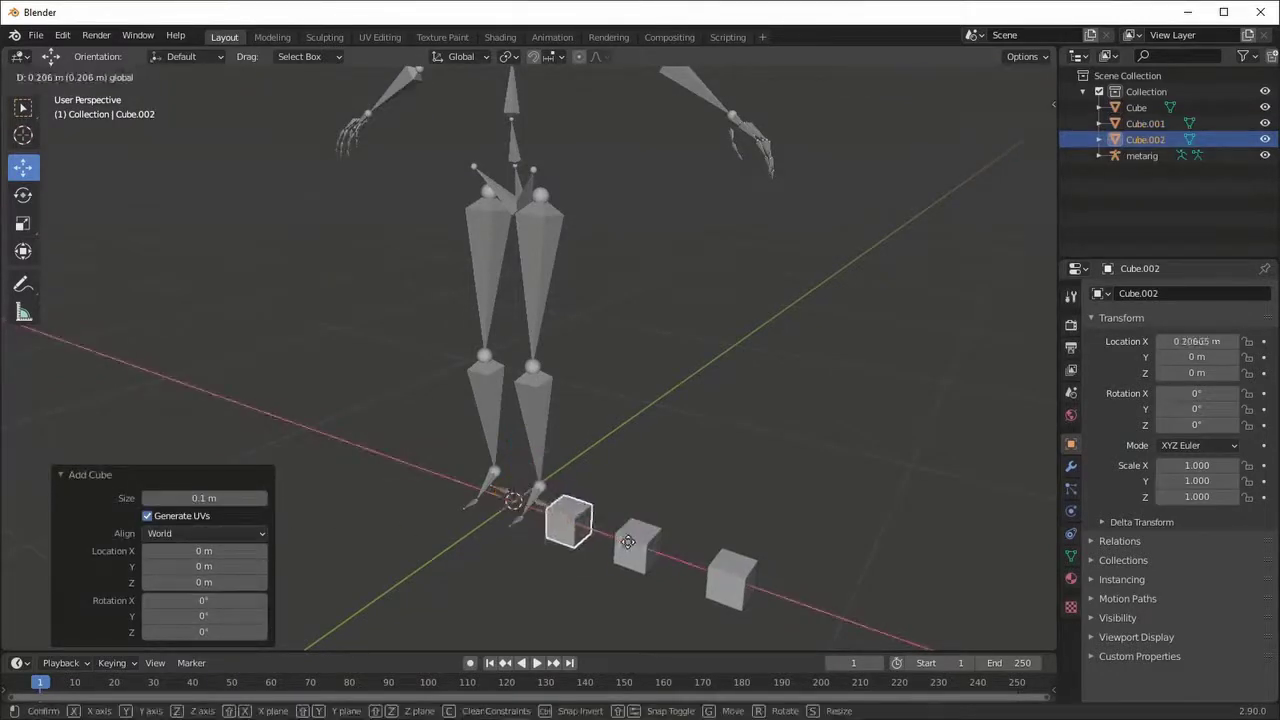
pyautogui.moveTo(620, 540)
pyautogui.mouseDown(button='middle')
pyautogui.moveTo(661, 521)
pyautogui.moveTo(757, 557)
pyautogui.mouseUp(button='middle')
pyautogui.moveTo(757, 557); pyautogui.dragTo(574, 477)
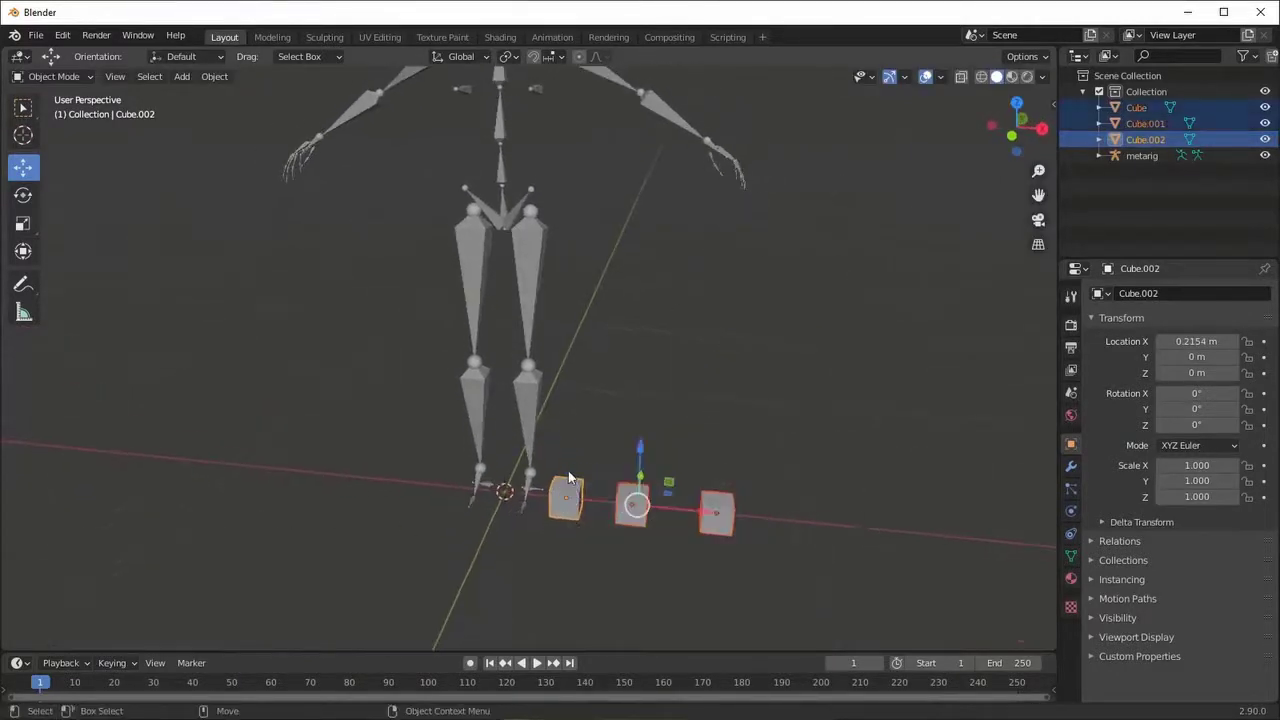
pyautogui.press('Delete')
pyautogui.moveTo(578, 478)
pyautogui.mouseDown(button='middle')
pyautogui.moveTo(479, 539)
pyautogui.moveTo(440, 480)
pyautogui.mouseUp(button='middle')
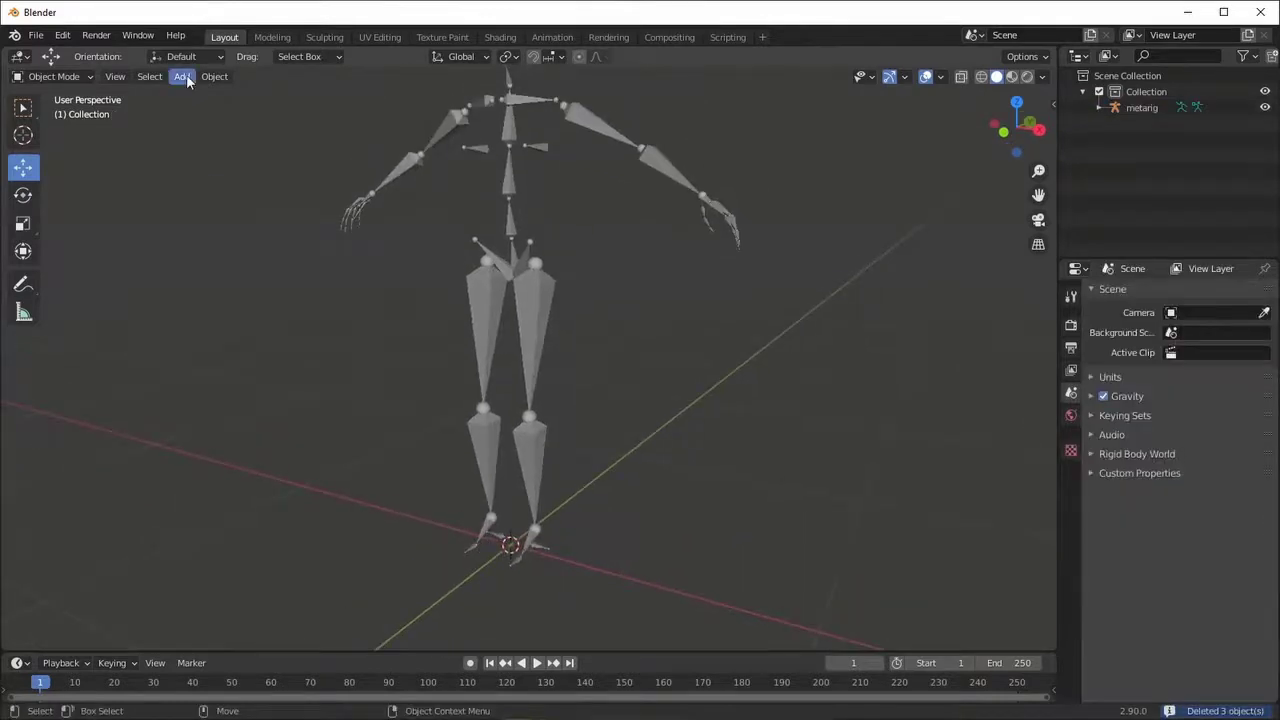
# - Add an 8-vertex cylinder shrunk to radius 0.07 m and depth 0.23 m
pyautogui.moveTo(400, 220)
pyautogui.mouseDown(button='middle')
pyautogui.moveTo(474, 277)
pyautogui.moveTo(496, 406)
pyautogui.moveTo(451, 406)
pyautogui.moveTo(457, 429)
pyautogui.mouseUp(button='middle')
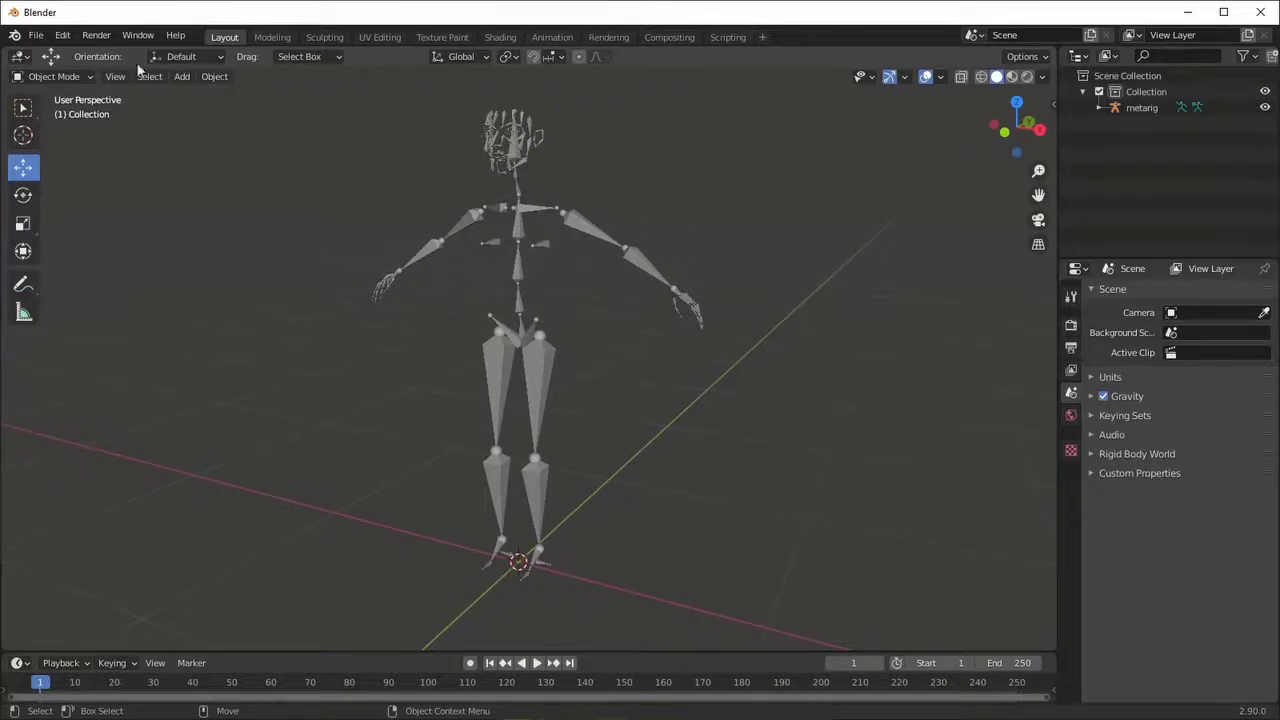
pyautogui.click(181, 78)
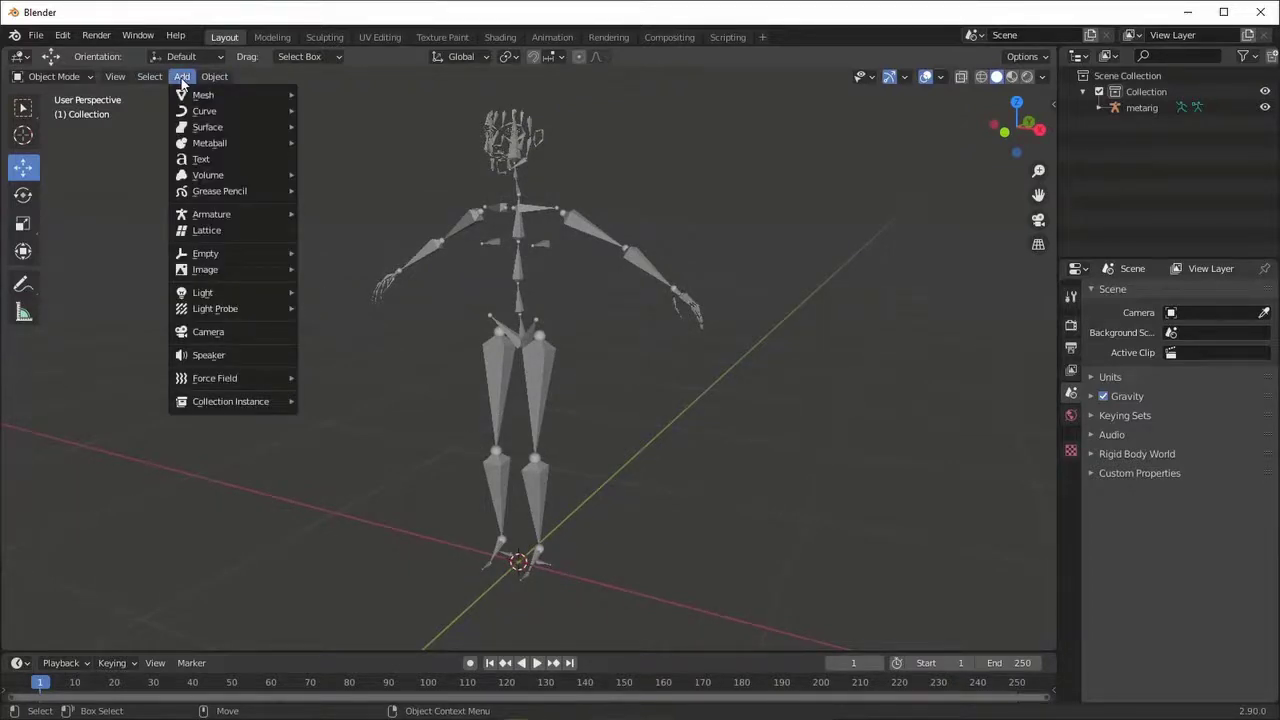
pyautogui.click(335, 176)
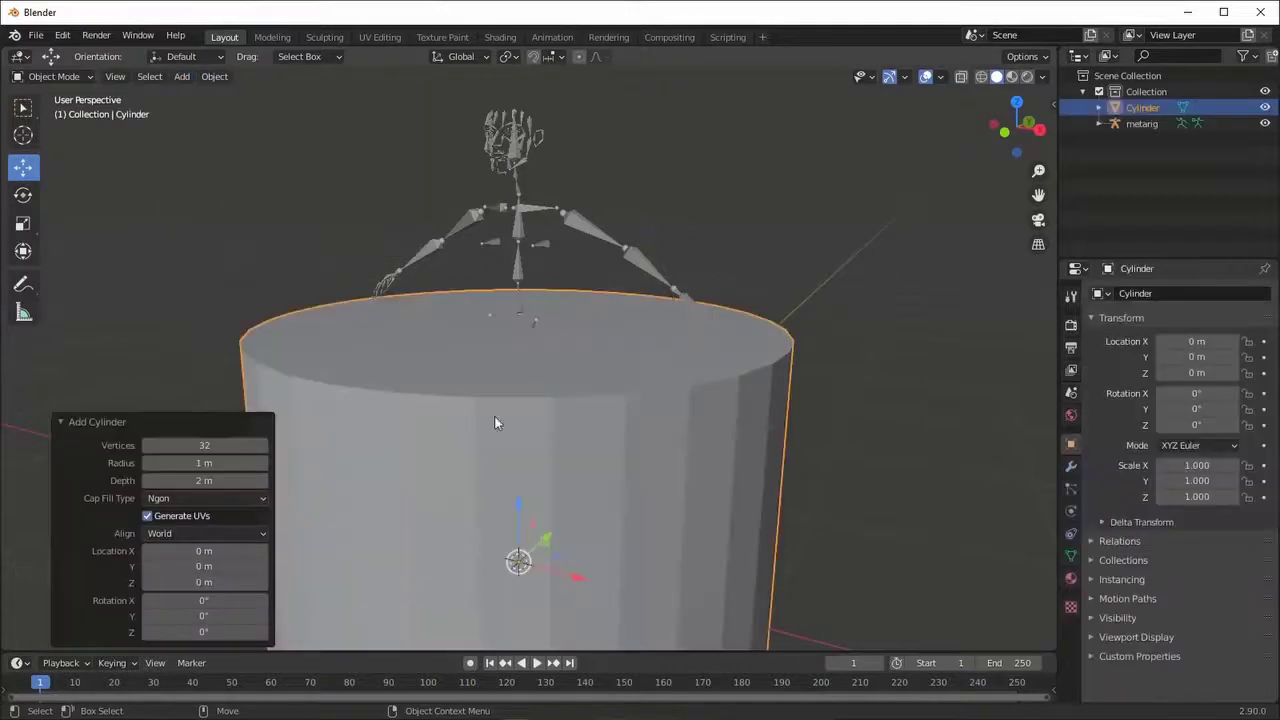
pyautogui.moveTo(210, 446); pyautogui.dragTo(198, 445)
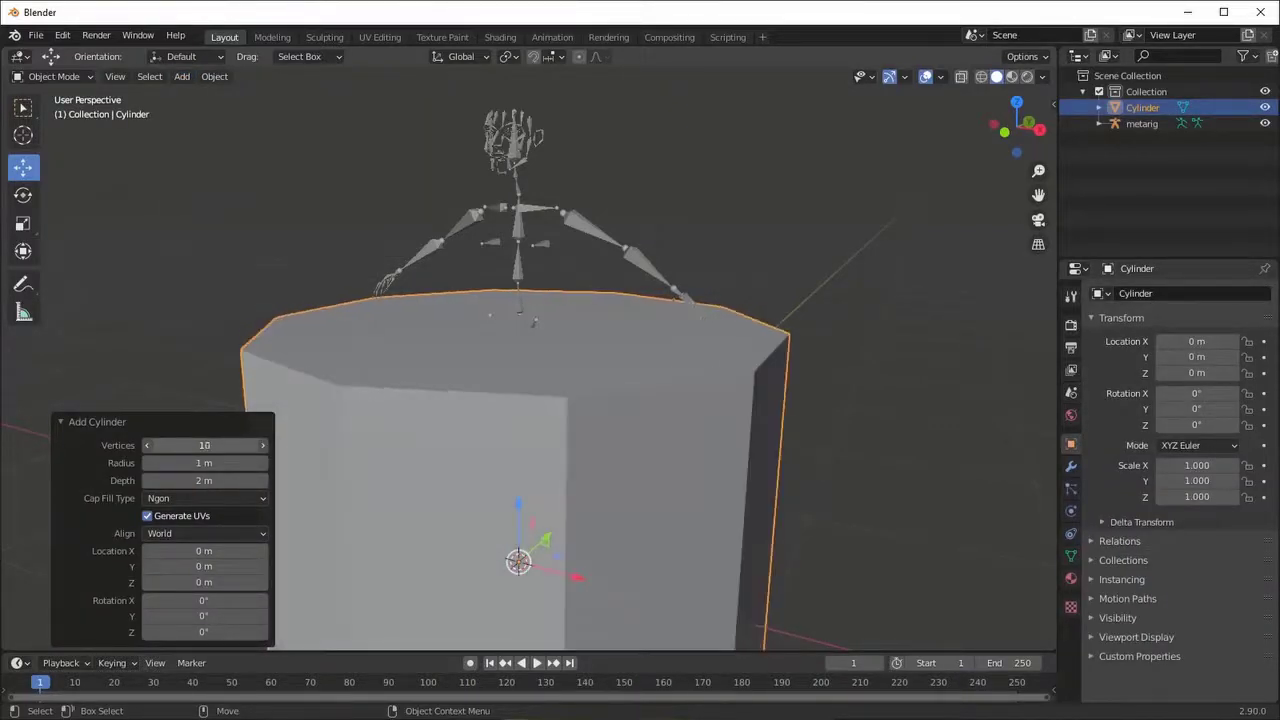
pyautogui.moveTo(507, 498)
pyautogui.mouseDown(button='middle')
pyautogui.moveTo(489, 545)
pyautogui.moveTo(544, 432)
pyautogui.moveTo(518, 424)
pyautogui.mouseUp(button='middle')
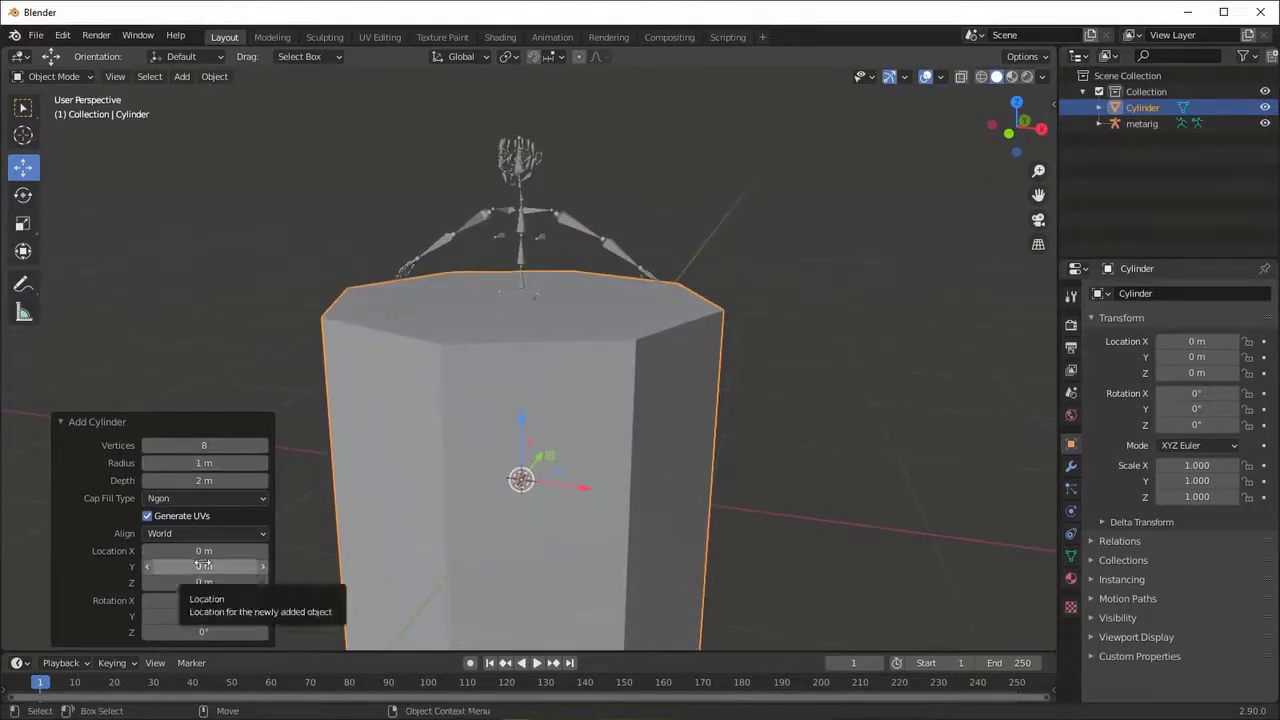
pyautogui.moveTo(200, 465)
pyautogui.mouseDown()
pyautogui.moveTo(120, 465)
pyautogui.moveTo(200, 463)
pyautogui.moveTo(130, 480)
pyautogui.moveTo(185, 480)
pyautogui.mouseUp()
pyautogui.scroll(3, 477, 446)
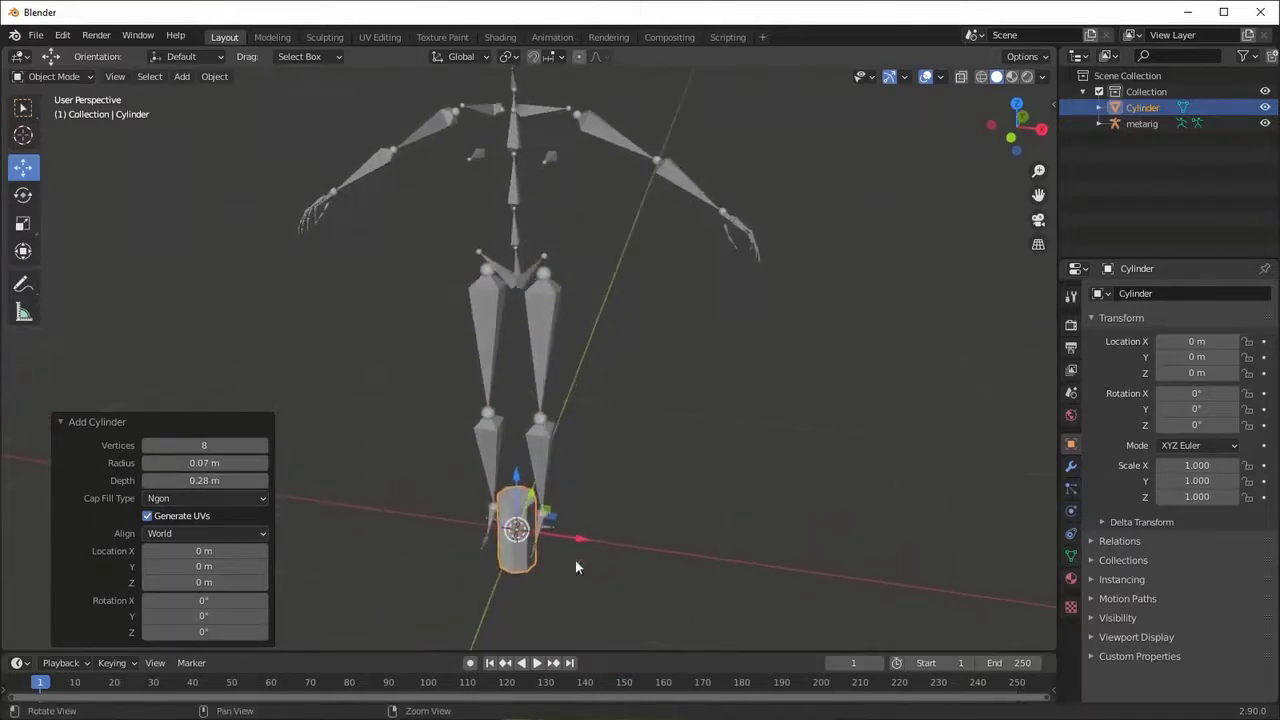
# - Select the small cylinder and move it aside along X
pyautogui.moveTo(600, 560); pyautogui.dragTo(591, 516, button='middle')
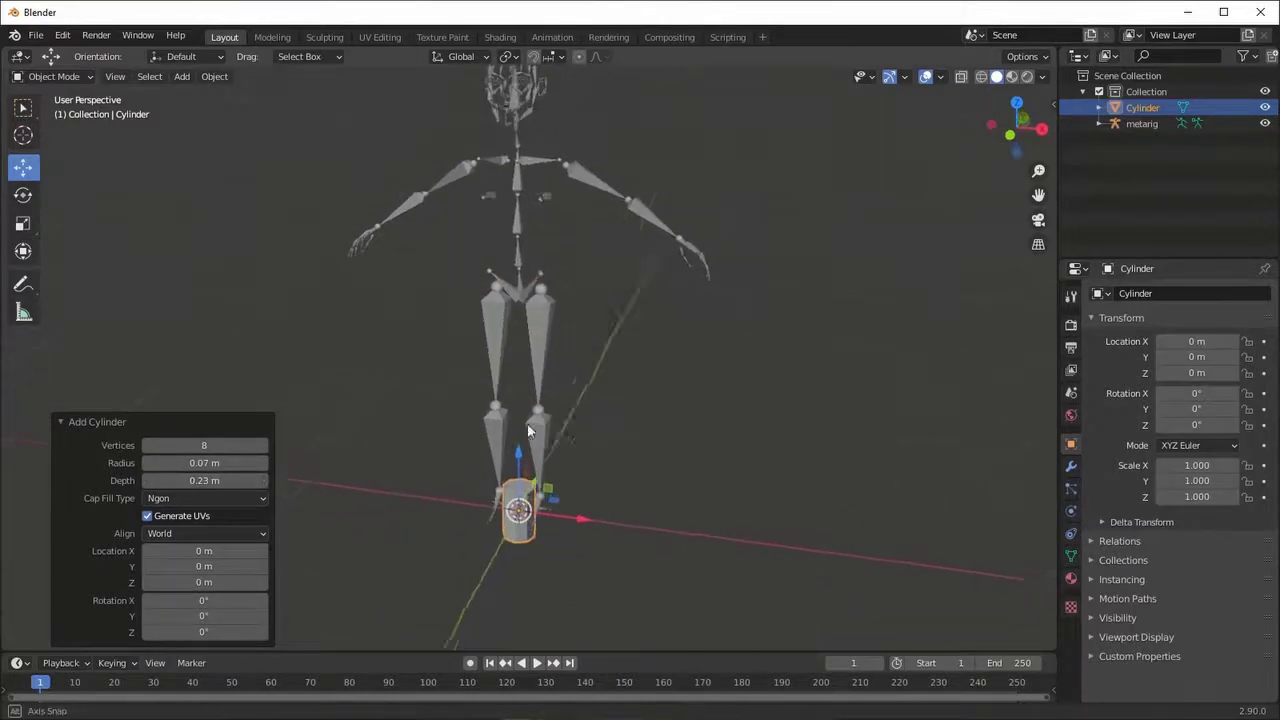
pyautogui.click(591, 516)
pyautogui.hotkey('ctrl', 'z')
pyautogui.hotkey('ctrl', 'shift', 'z')
# - Add a second cylinder, then reselect it and delete it
pyautogui.click(182, 76)
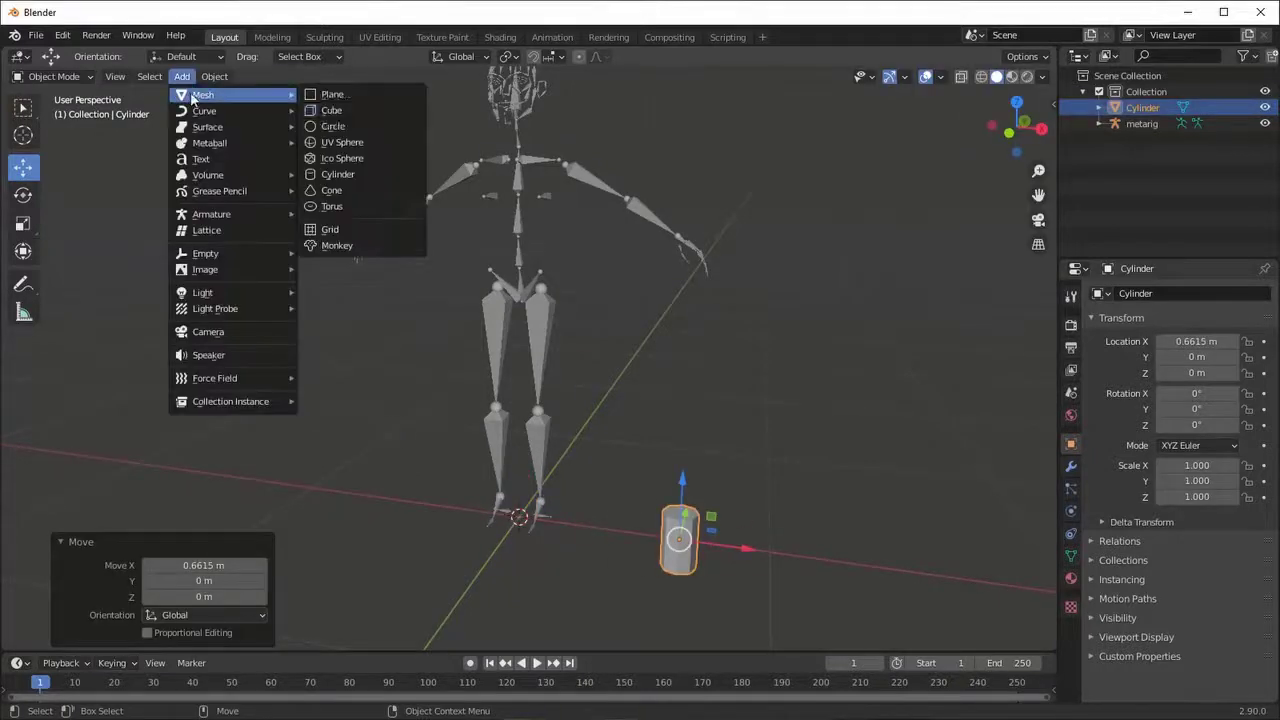
pyautogui.click(340, 172)
pyautogui.scroll(2, 470, 480)
pyautogui.moveTo(478, 520)
pyautogui.mouseDown(button='middle')
pyautogui.moveTo(503, 535)
pyautogui.moveTo(645, 375)
pyautogui.moveTo(551, 437)
pyautogui.moveTo(575, 500)
pyautogui.mouseUp(button='middle')
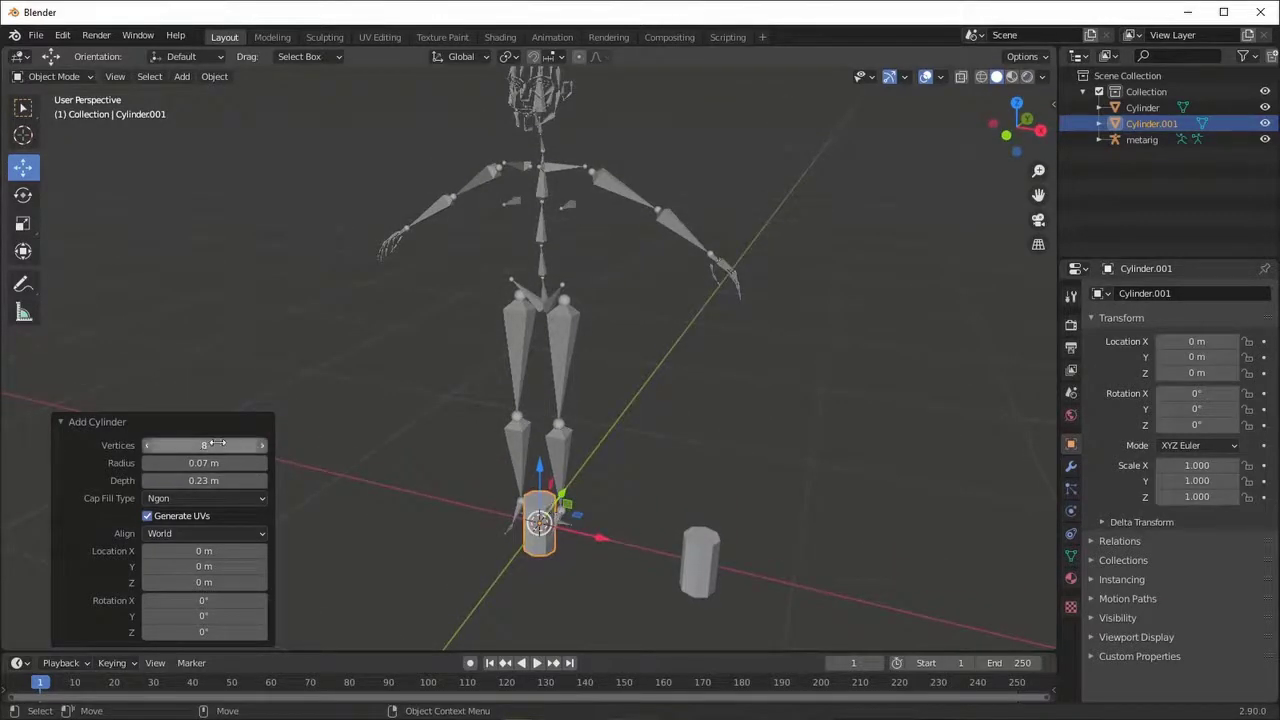
pyautogui.click(546, 555)
pyautogui.click(540, 522)
pyautogui.moveTo(637, 529)
pyautogui.mouseDown(button='middle')
pyautogui.moveTo(627, 506)
pyautogui.moveTo(681, 558)
pyautogui.moveTo(665, 514)
pyautogui.moveTo(740, 562)
pyautogui.mouseUp(button='middle')
pyautogui.press('Delete')
# - Move the cylinder up into the skeleton's chest and rotate it 90° on Y
pyautogui.click(666, 500)
pyautogui.scroll(2, 640, 525)
pyautogui.moveTo(740, 562); pyautogui.dragTo(622, 234)
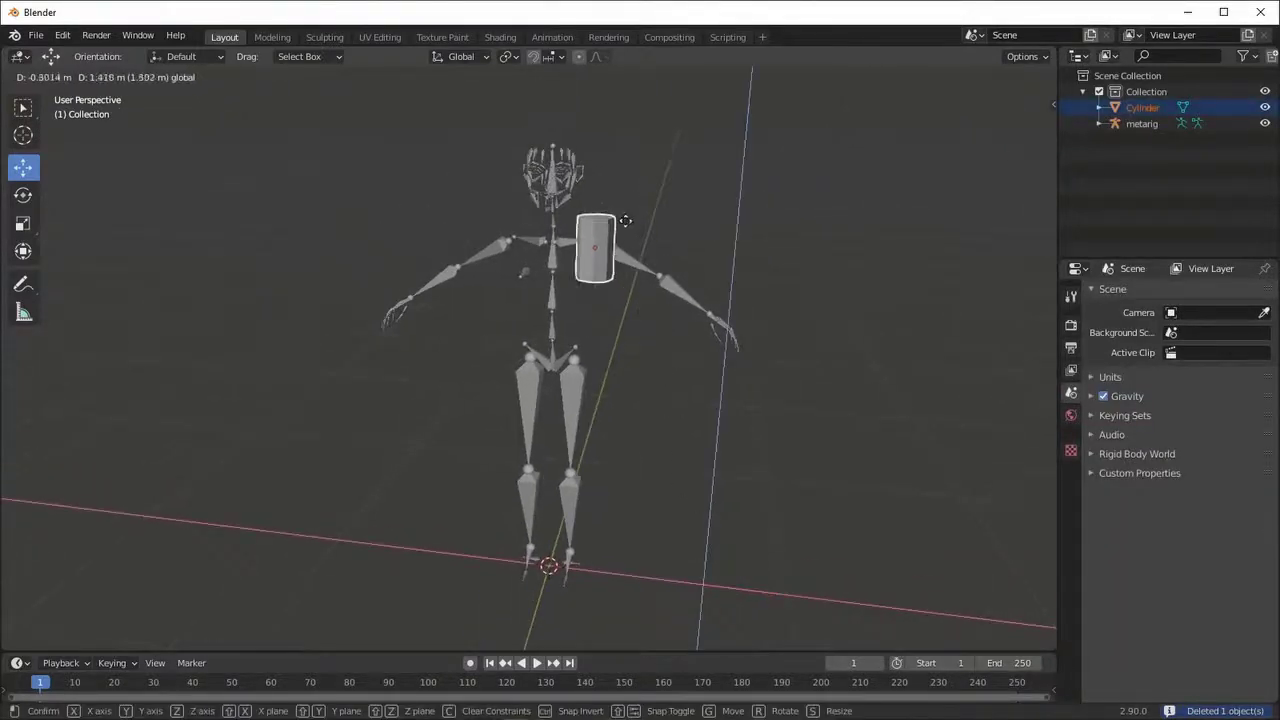
pyautogui.scroll(3, 595, 376)
pyautogui.write('ry90')
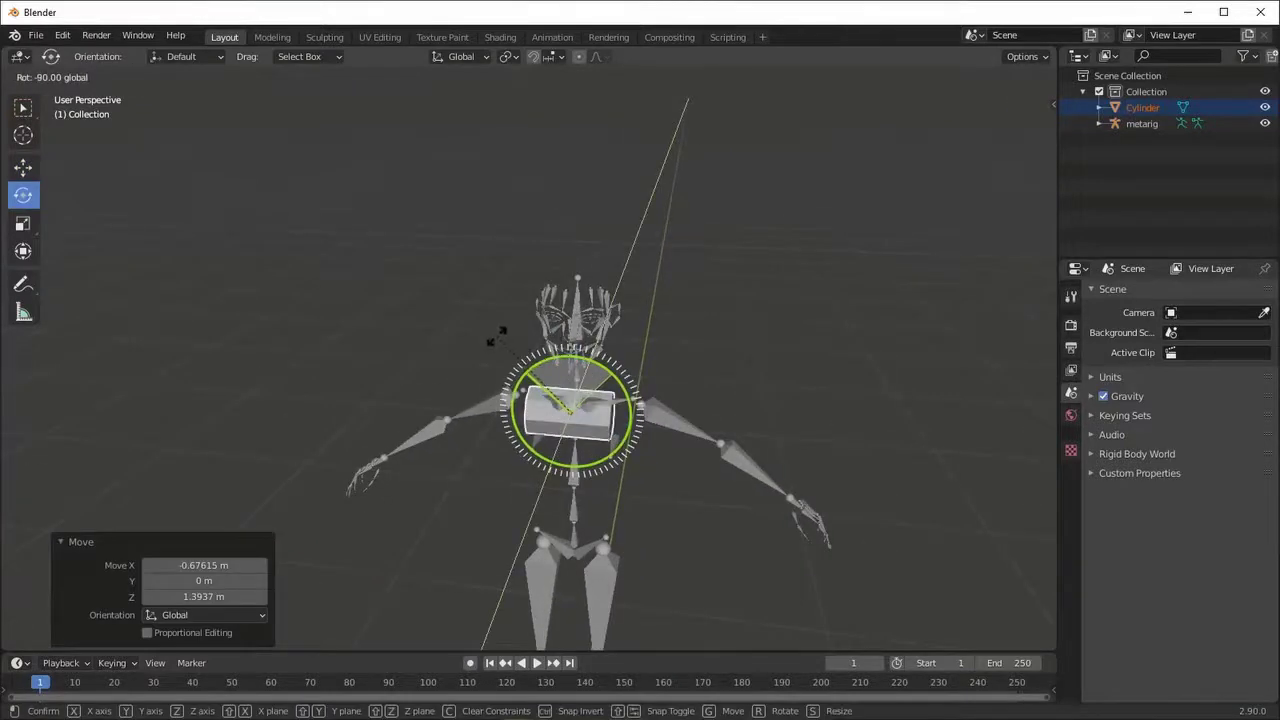
pyautogui.press('Return')
# - Fine-tune the cylinder's depth and X position at the chest
pyautogui.moveTo(624, 414); pyautogui.dragTo(500, 390, button='middle')
pyautogui.moveTo(495, 385); pyautogui.dragTo(501, 385)
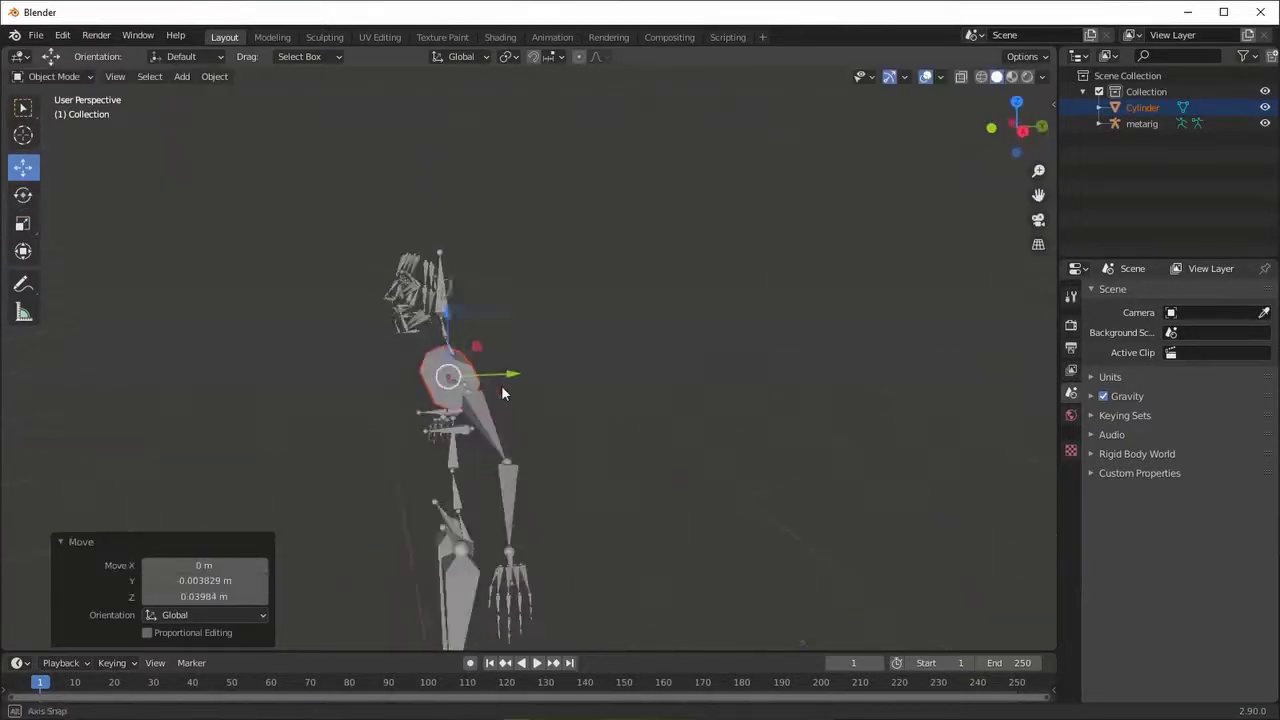
pyautogui.moveTo(501, 385); pyautogui.dragTo(614, 368, button='middle')
pyautogui.moveTo(614, 368); pyautogui.dragTo(642, 380)
pyautogui.moveTo(642, 380)
pyautogui.mouseDown(button='middle')
pyautogui.moveTo(565, 419)
pyautogui.moveTo(451, 364)
pyautogui.mouseUp(button='middle')
# - Tilt the chest piece 10° around X and return its Y rotation to zero
pyautogui.hotkey('shift', 'space')
pyautogui.press('r')
pyautogui.moveTo(451, 364)
pyautogui.mouseDown()
pyautogui.moveTo(437, 364)
pyautogui.moveTo(433, 337)
pyautogui.mouseUp()
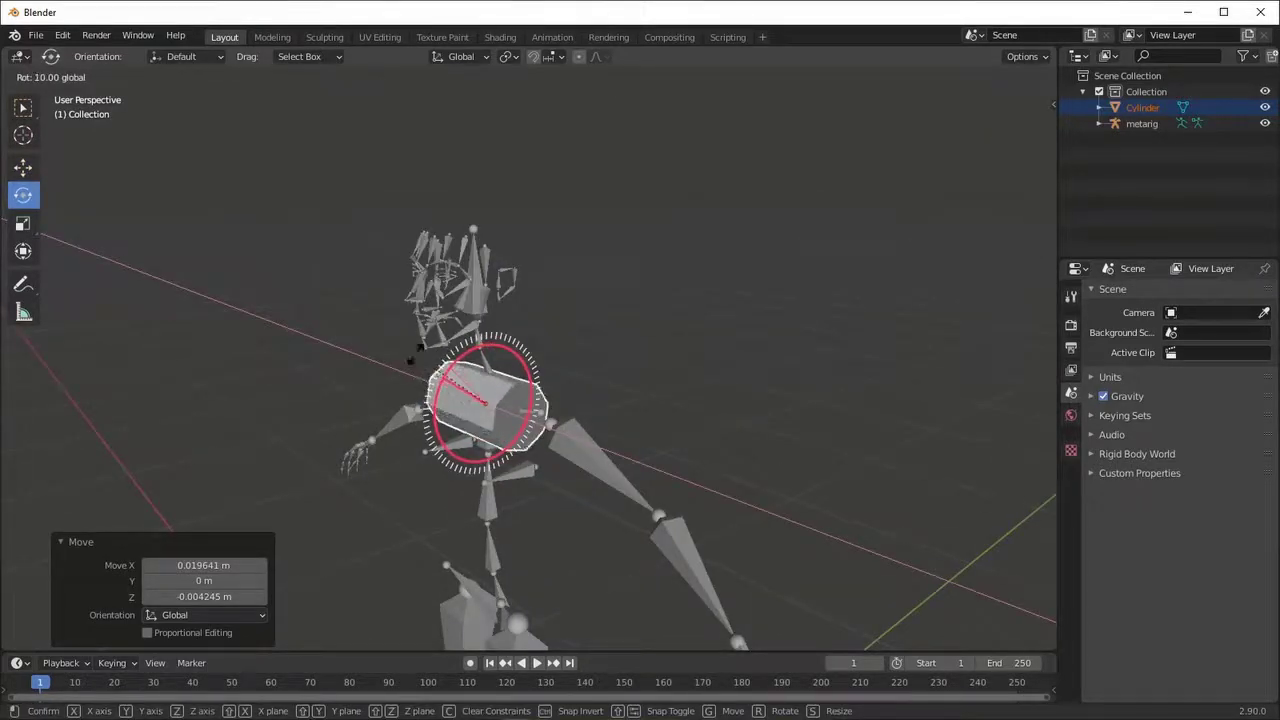
pyautogui.moveTo(435, 336); pyautogui.dragTo(430, 330)
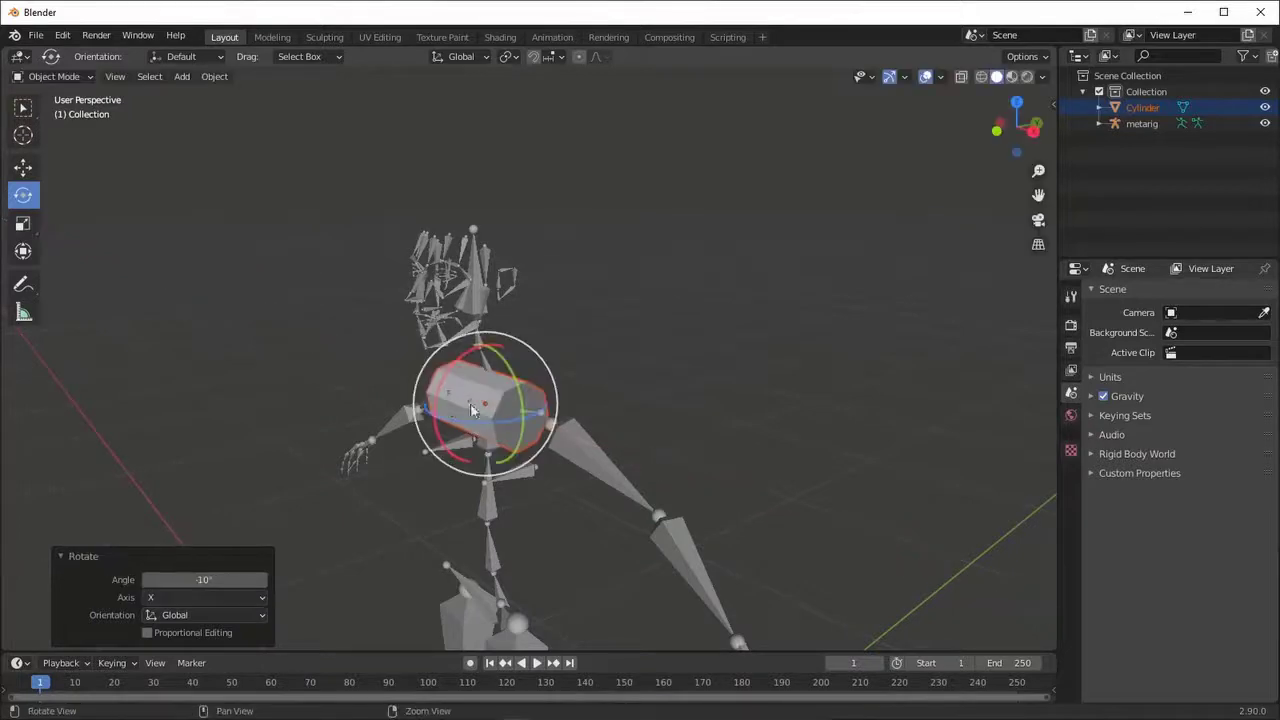
pyautogui.moveTo(430, 330)
pyautogui.mouseDown(button='middle')
pyautogui.moveTo(630, 350)
pyautogui.moveTo(680, 375)
pyautogui.mouseUp(button='middle')
pyautogui.moveTo(680, 375); pyautogui.dragTo(590, 330)
pyautogui.moveTo(590, 330)
pyautogui.mouseDown(button='middle')
pyautogui.moveTo(584, 485)
pyautogui.moveTo(561, 480)
pyautogui.mouseUp(button='middle')
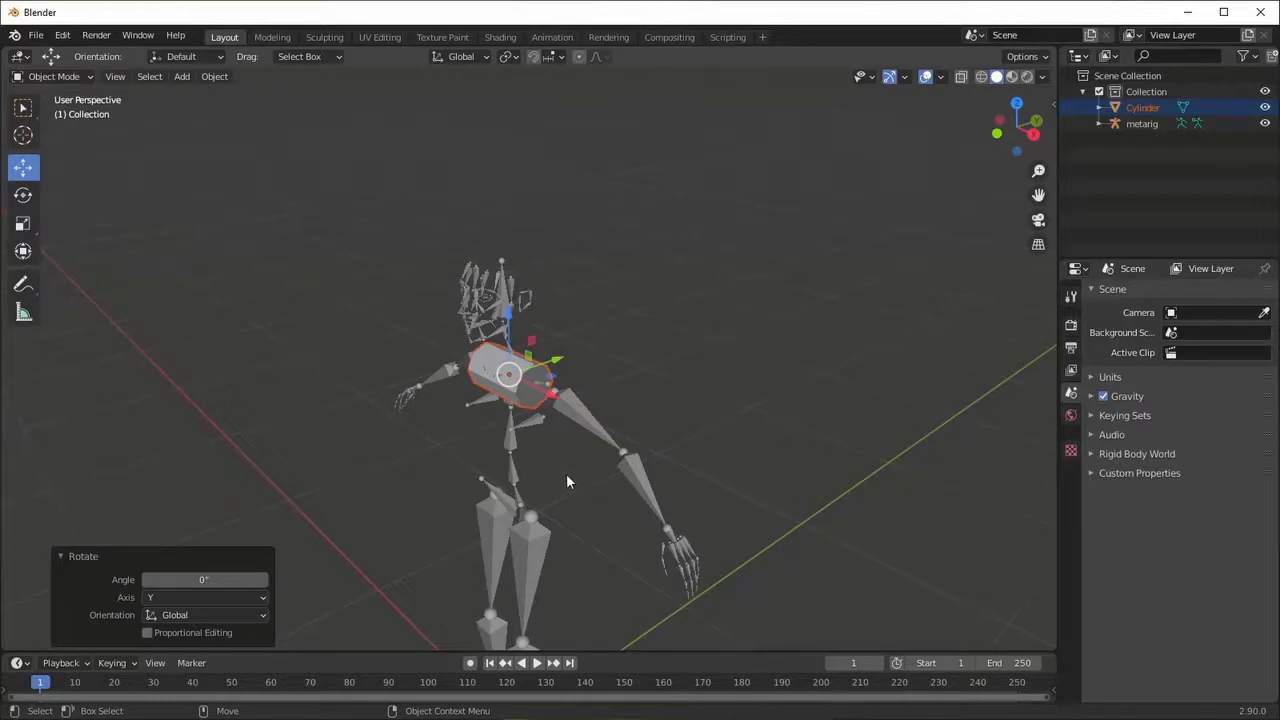
# - Scale the chest piece uniformly to 1.655
pyautogui.moveTo(566, 481)
pyautogui.mouseDown(button='middle')
pyautogui.moveTo(523, 470)
pyautogui.moveTo(591, 457)
pyautogui.moveTo(523, 462)
pyautogui.moveTo(580, 484)
pyautogui.moveTo(531, 461)
pyautogui.mouseUp(button='middle')
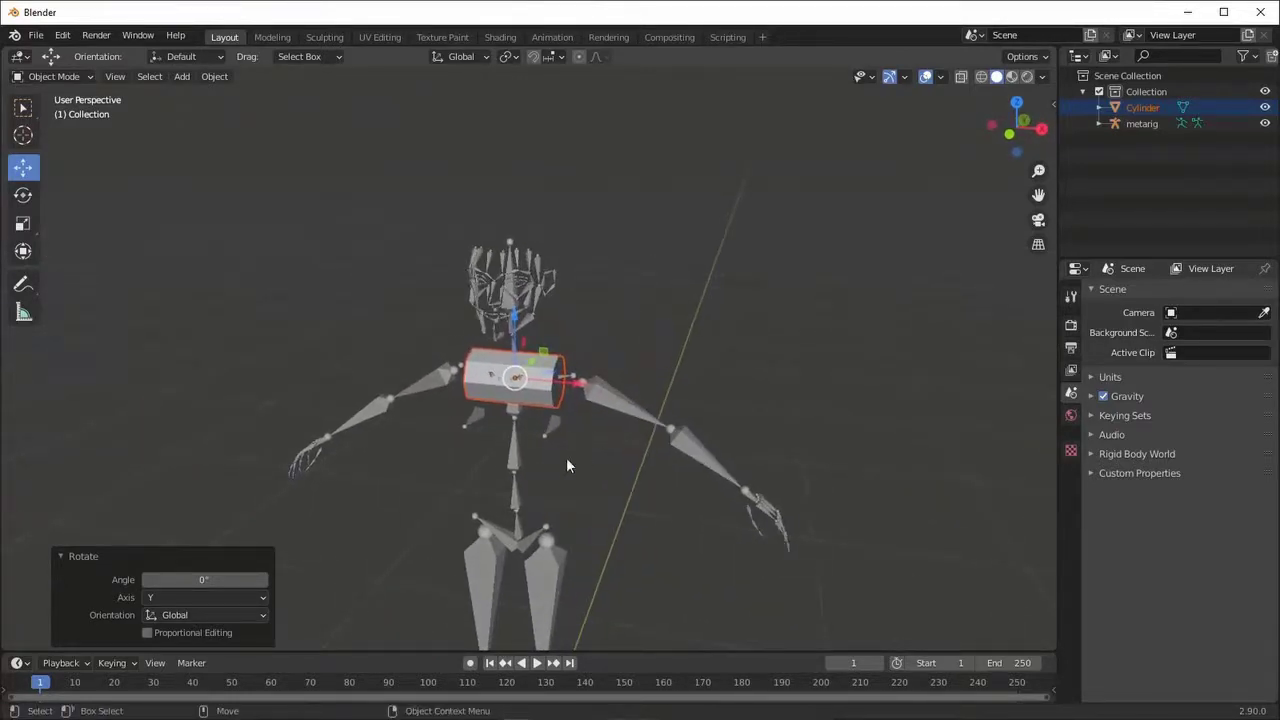
pyautogui.moveTo(566, 465)
pyautogui.mouseDown(button='middle')
pyautogui.moveTo(565, 490)
pyautogui.moveTo(545, 500)
pyautogui.mouseUp(button='middle')
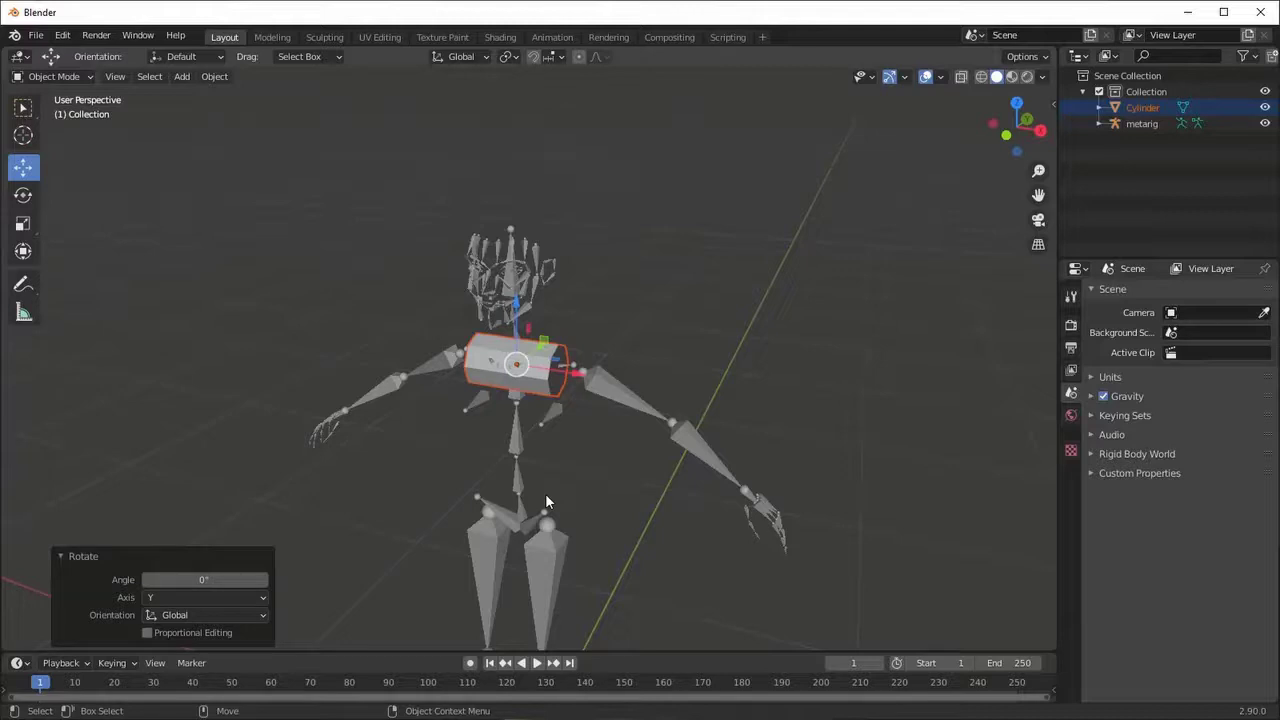
pyautogui.moveTo(545, 493)
pyautogui.mouseDown(button='middle')
pyautogui.moveTo(527, 465)
pyautogui.moveTo(557, 504)
pyautogui.moveTo(577, 486)
pyautogui.moveTo(585, 495)
pyautogui.moveTo(532, 481)
pyautogui.mouseUp(button='middle')
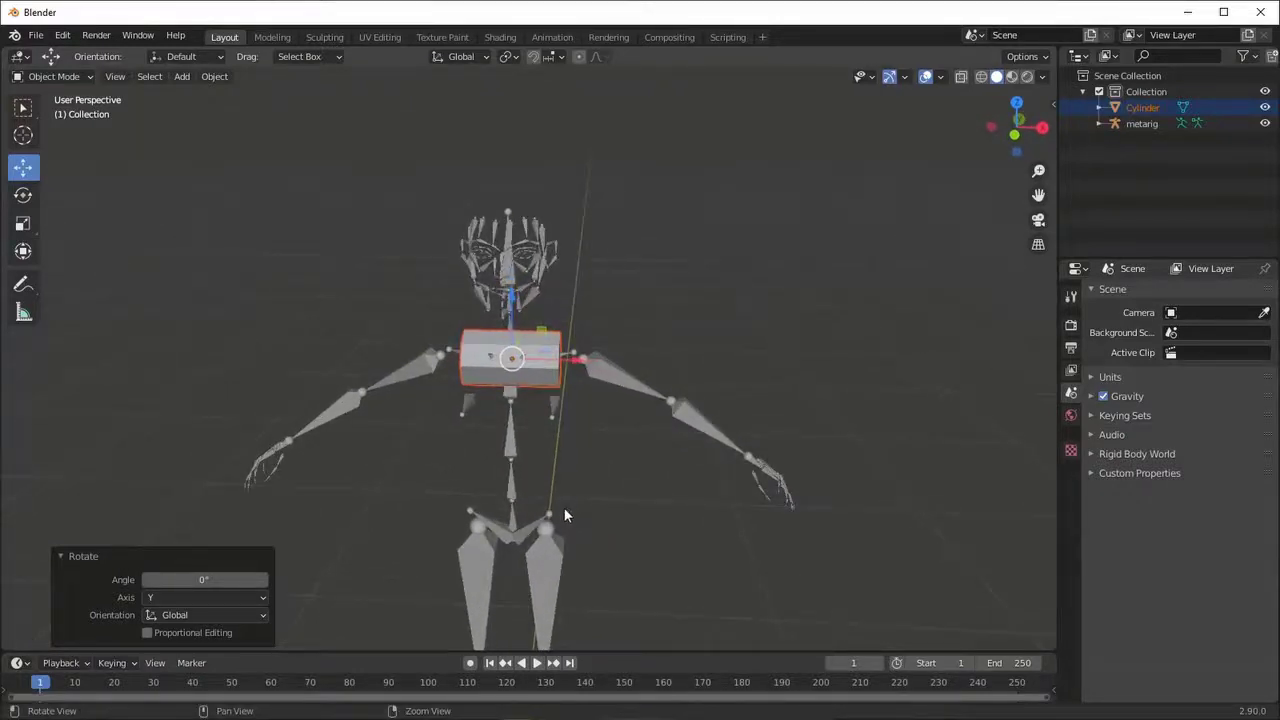
pyautogui.moveTo(564, 512); pyautogui.dragTo(557, 508, button='middle')
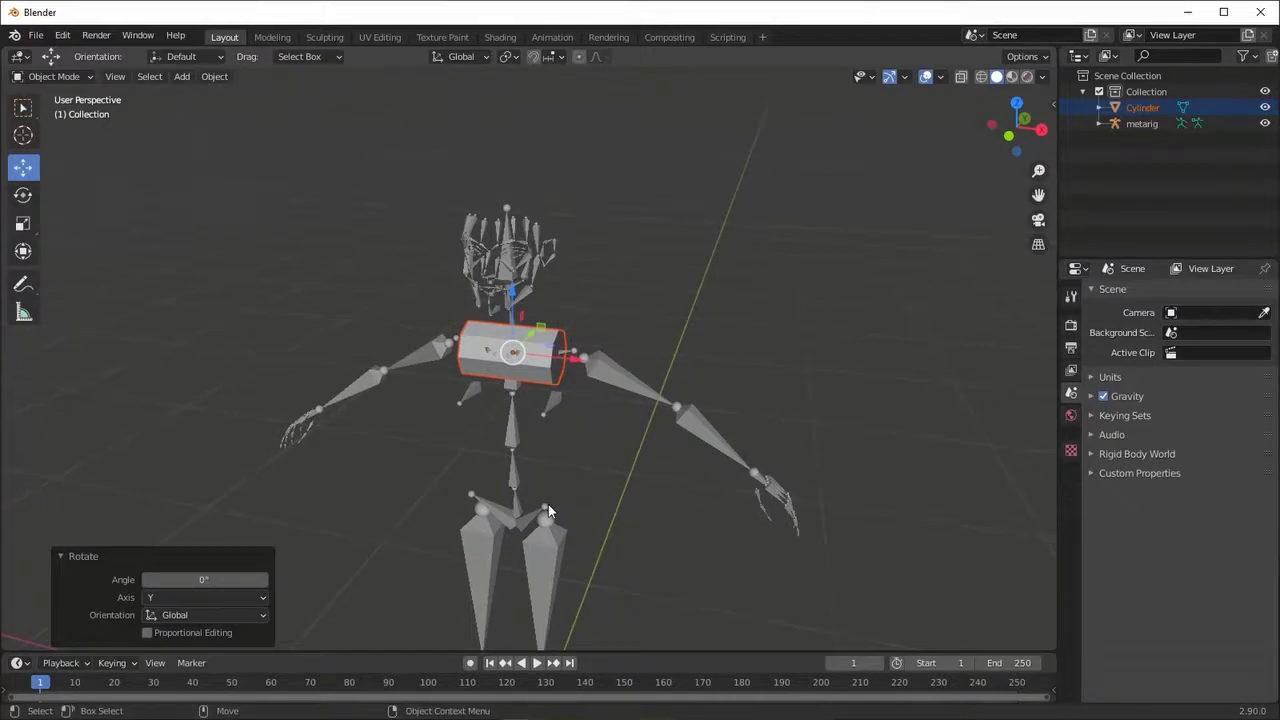
pyautogui.moveTo(548, 504)
pyautogui.mouseDown(button='middle')
pyautogui.moveTo(476, 490)
pyautogui.moveTo(537, 514)
pyautogui.moveTo(566, 486)
pyautogui.moveTo(543, 474)
pyautogui.moveTo(600, 458)
pyautogui.moveTo(580, 409)
pyautogui.mouseUp(button='middle')
pyautogui.press('s')
pyautogui.moveTo(603, 331); pyautogui.dragTo(647, 318)
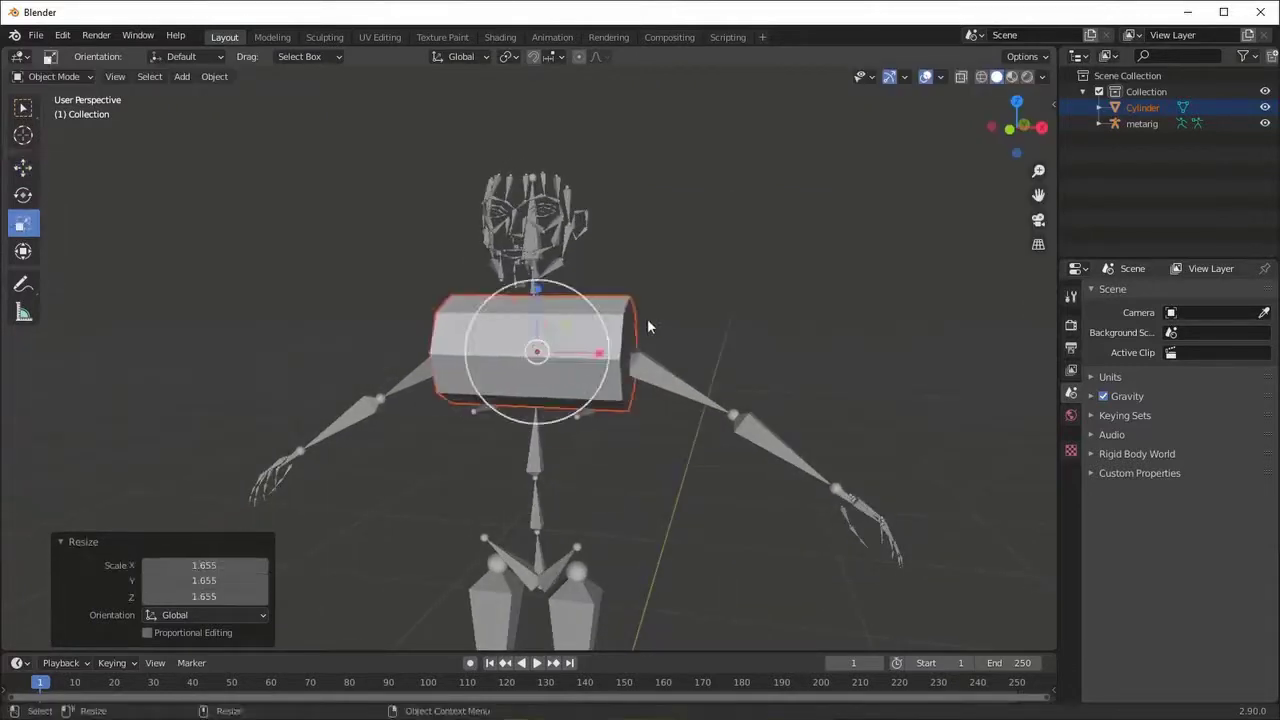
pyautogui.hotkey('shift', 'space')
pyautogui.press('g')
pyautogui.moveTo(580, 360)
pyautogui.mouseDown(button='middle')
pyautogui.moveTo(539, 386)
pyautogui.moveTo(568, 388)
pyautogui.moveTo(378, 442)
pyautogui.moveTo(685, 418)
pyautogui.mouseUp(button='middle')
# - Delete selected faces of the chest piece in Edit Mode with X-ray on
pyautogui.click(570, 355)
pyautogui.press('Tab')
pyautogui.hotkey('alt', 'z')
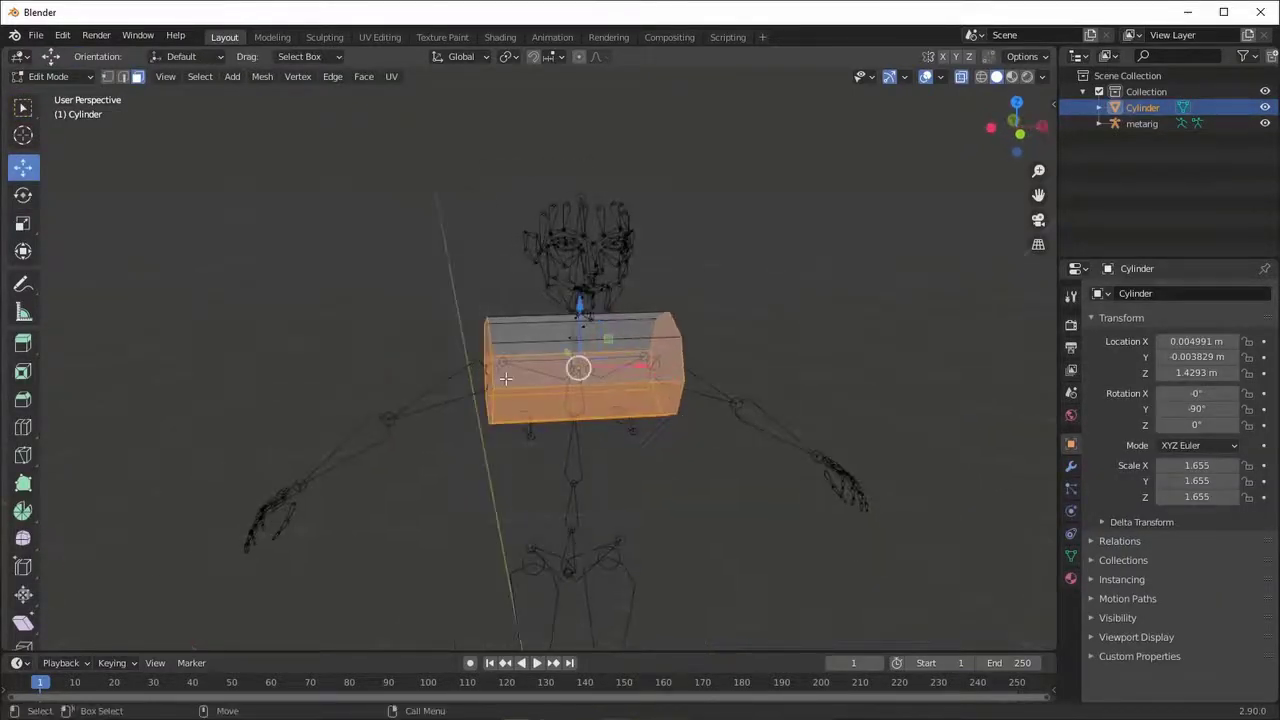
pyautogui.press('x')
pyautogui.click(494, 412)
pyautogui.moveTo(494, 412); pyautogui.dragTo(560, 406, button='middle')
pyautogui.press('Tab')
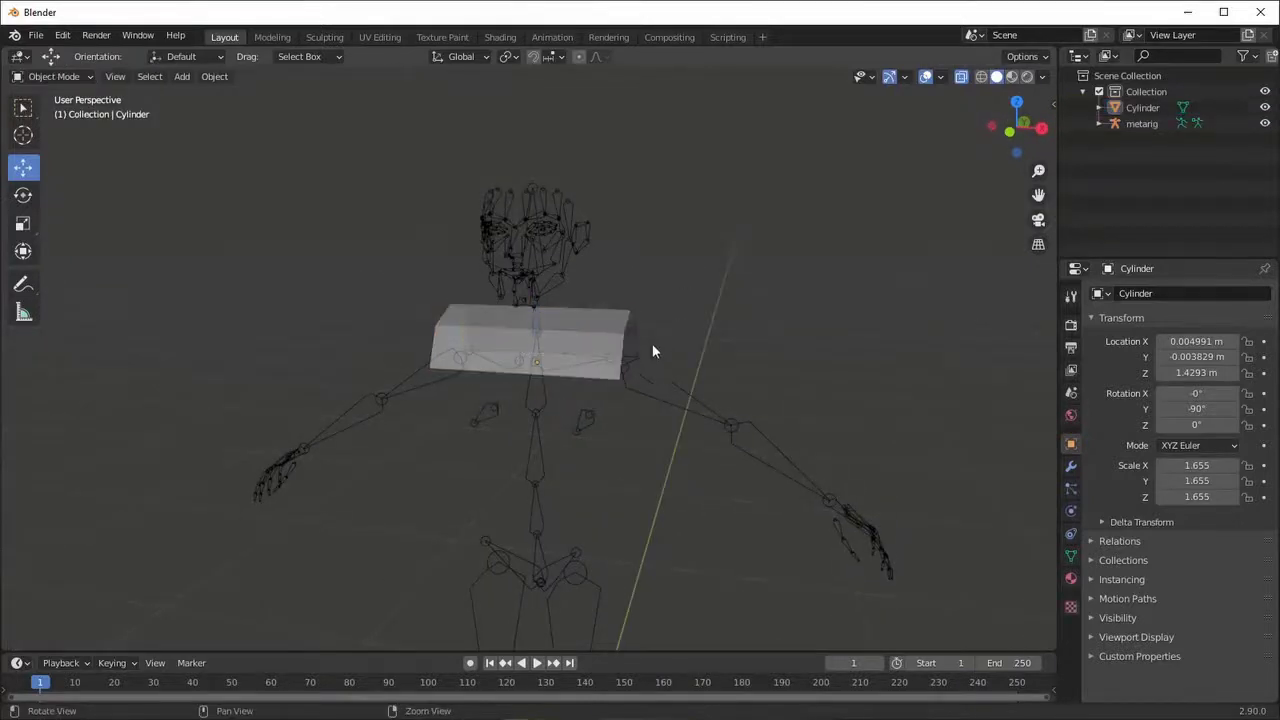
# - Turn off X-ray and lower the chest piece slightly
pyautogui.moveTo(652, 350); pyautogui.dragTo(628, 347, button='middle')
pyautogui.click(628, 347)
pyautogui.hotkey('alt', 'z')
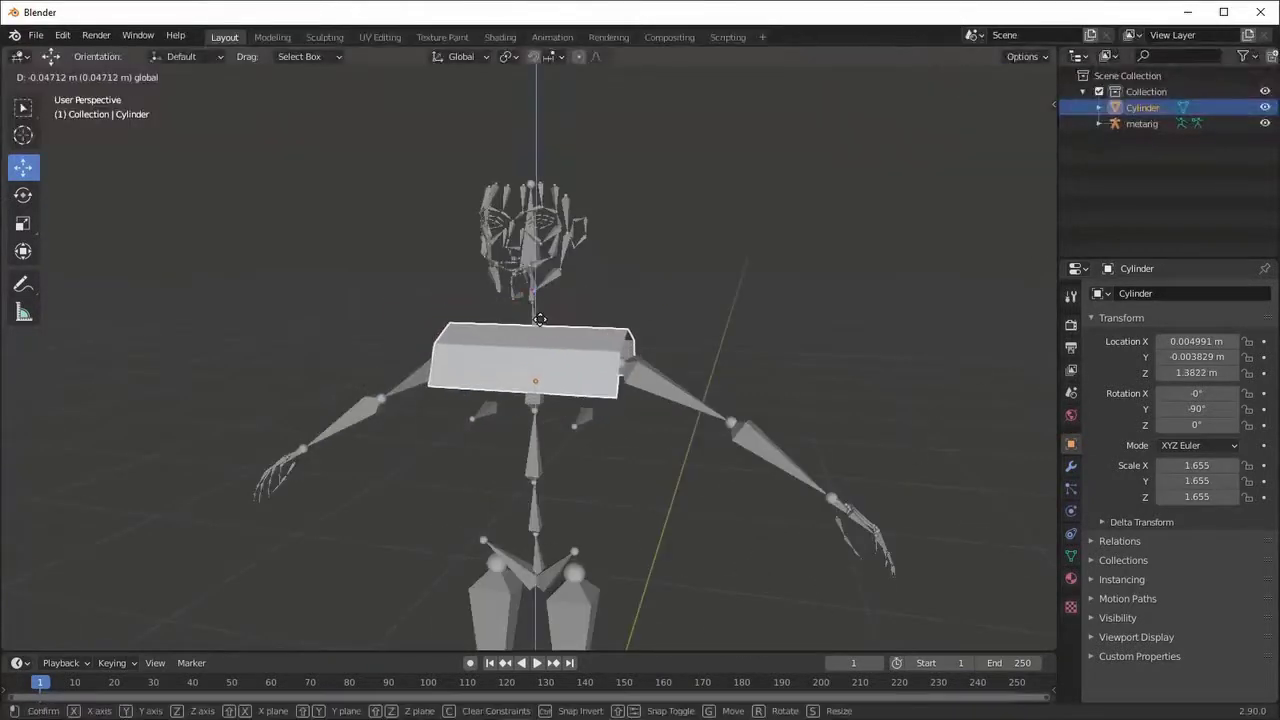
pyautogui.moveTo(545, 293); pyautogui.dragTo(545, 306)
pyautogui.moveTo(545, 306)
pyautogui.mouseDown(button='middle')
pyautogui.moveTo(508, 360)
pyautogui.moveTo(627, 429)
pyautogui.moveTo(620, 372)
pyautogui.mouseUp(button='middle')
pyautogui.press('y')
pyautogui.click(522, 362)
pyautogui.click(181, 76)
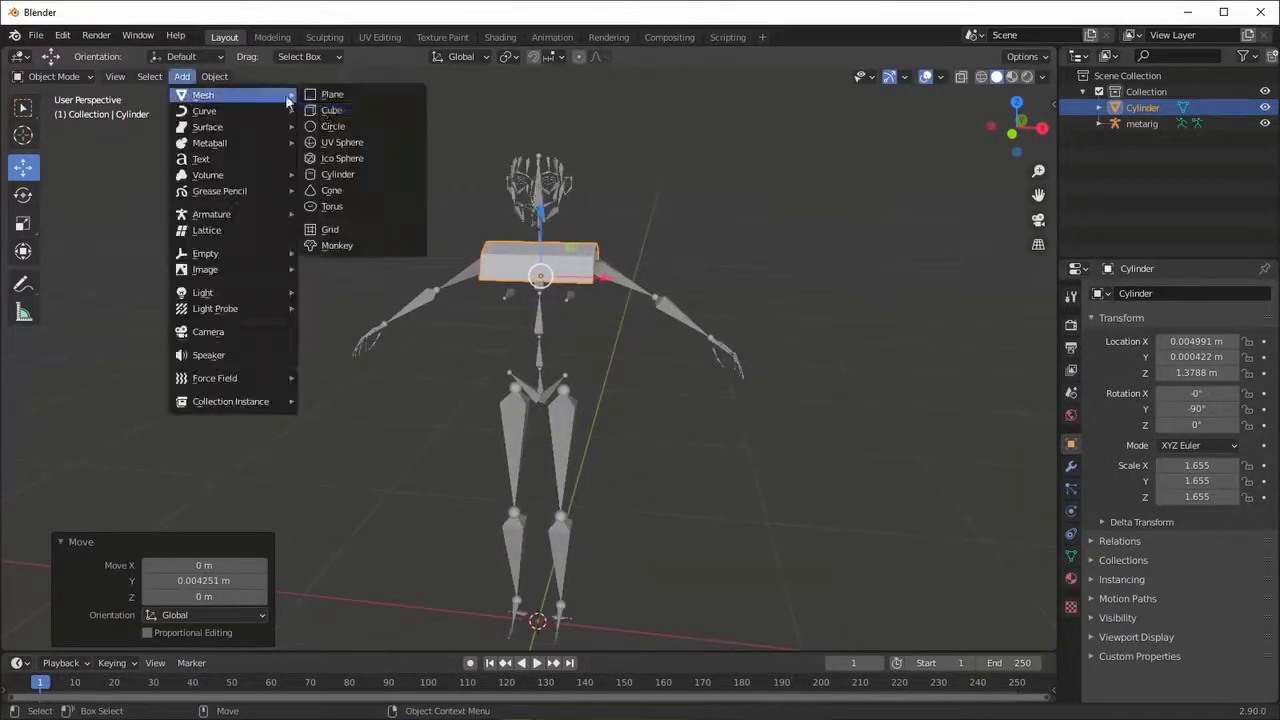
# - Add a cylinder, raise it to the torso and scale it uniformly to 2.216
pyautogui.click(333, 176)
pyautogui.moveTo(582, 530); pyautogui.dragTo(585, 542)
pyautogui.moveTo(585, 542); pyautogui.dragTo(530, 490, button='middle')
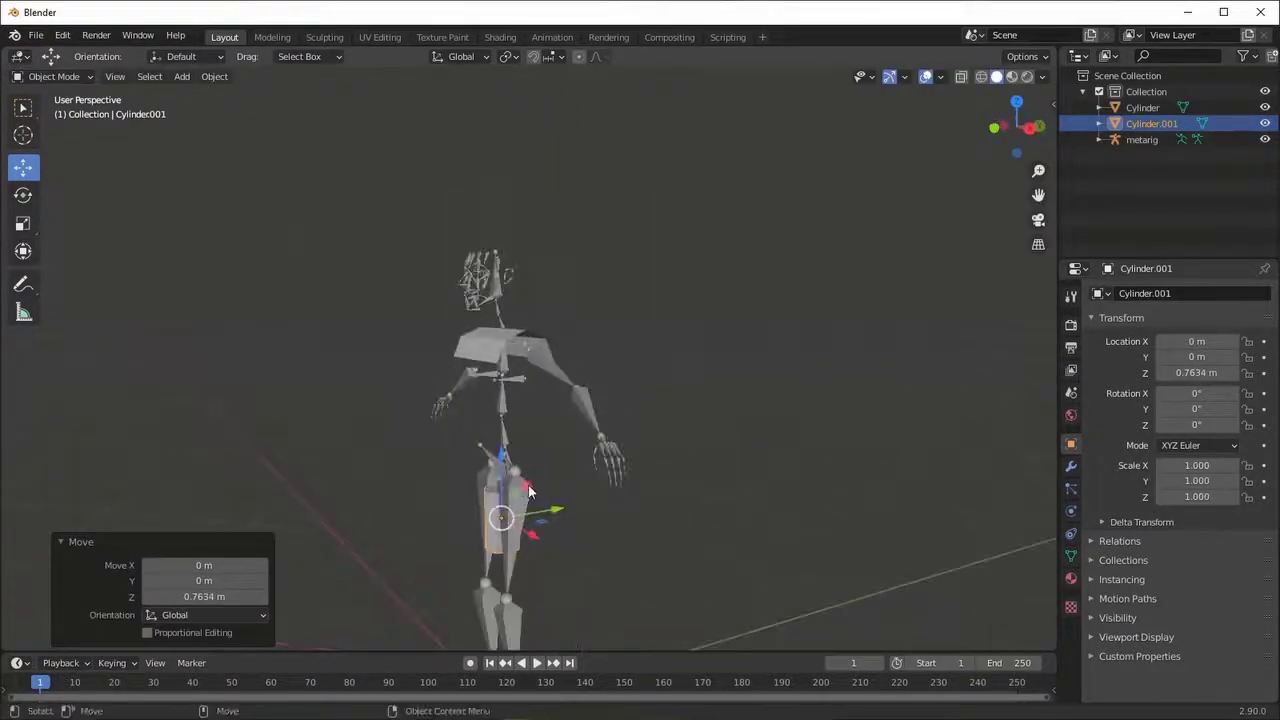
pyautogui.click(528, 383)
pyautogui.moveTo(528, 383)
pyautogui.mouseDown(button='middle')
pyautogui.moveTo(598, 438)
pyautogui.moveTo(504, 430)
pyautogui.moveTo(509, 494)
pyautogui.moveTo(587, 492)
pyautogui.mouseUp(button='middle')
pyautogui.press('s')
pyautogui.click(640, 451)
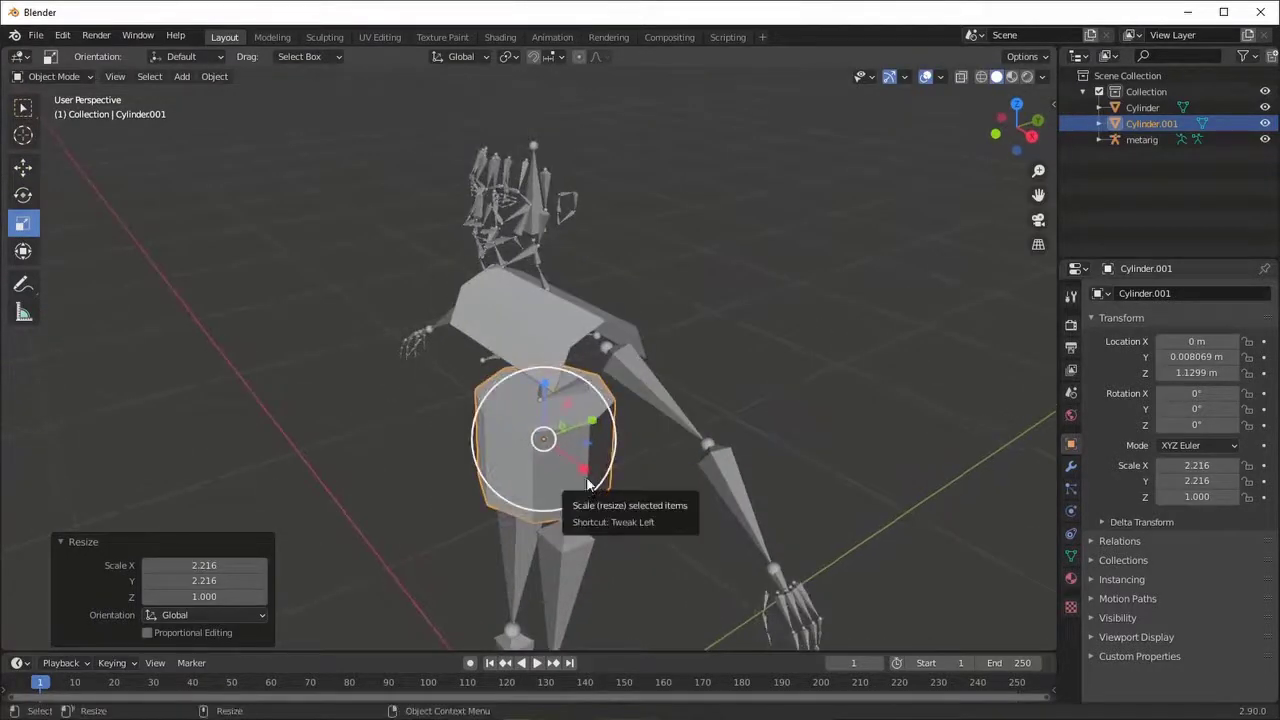
# - Scale the torso to 1.662 on Y and 1.581 on Z, then adjust its height
pyautogui.moveTo(594, 425)
pyautogui.mouseDown(button='middle')
pyautogui.moveTo(560, 440)
pyautogui.moveTo(607, 435)
pyautogui.mouseUp(button='middle')
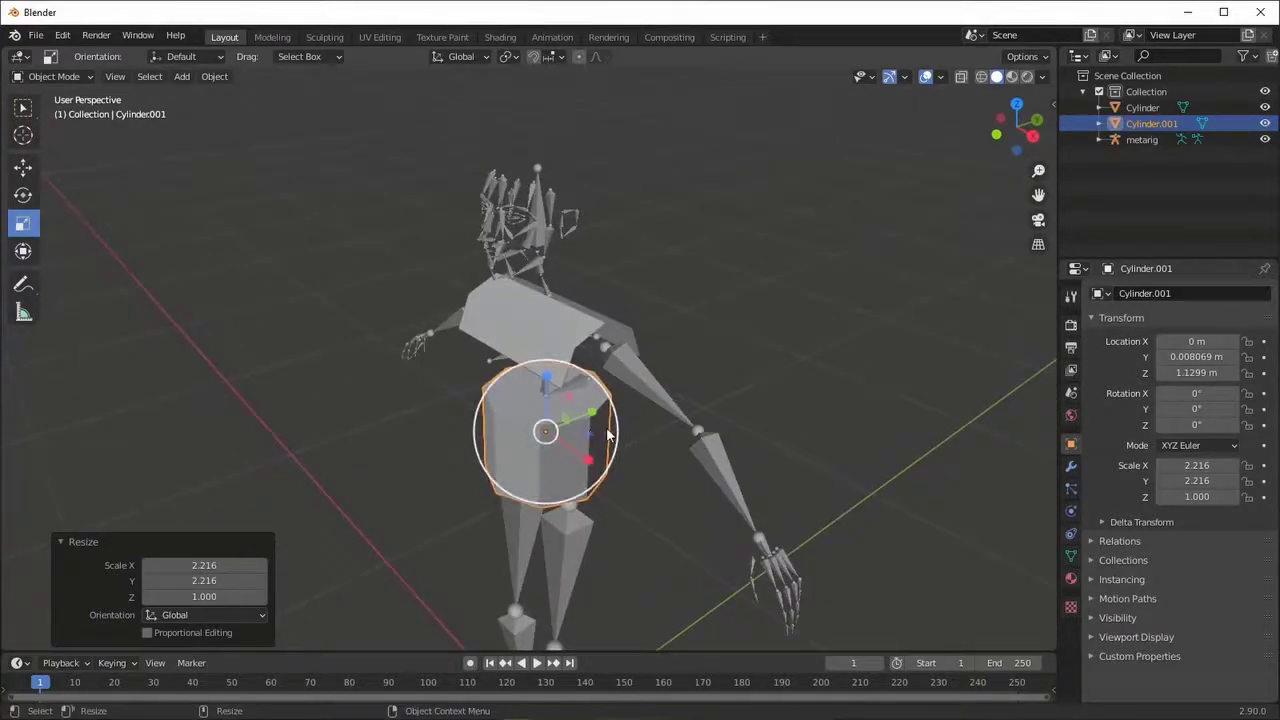
pyautogui.moveTo(326, 288)
pyautogui.mouseDown(button='middle')
pyautogui.moveTo(420, 467)
pyautogui.moveTo(549, 460)
pyautogui.moveTo(586, 420)
pyautogui.mouseUp(button='middle')
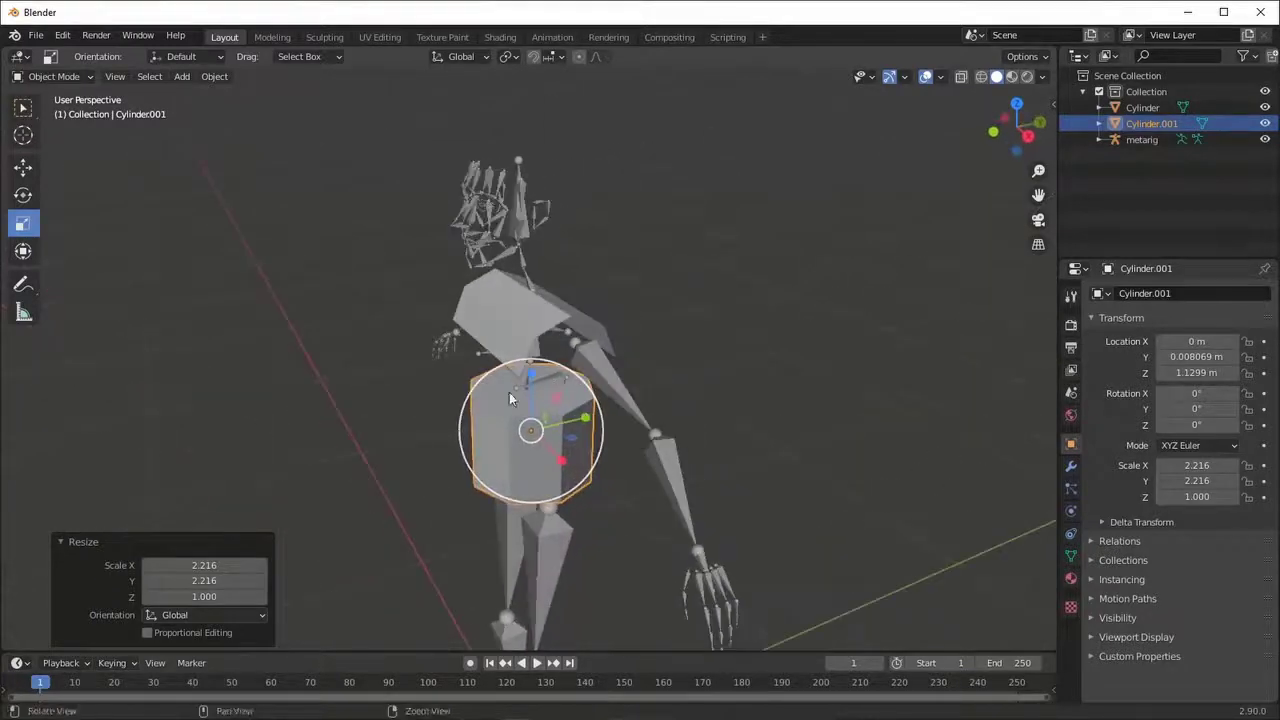
pyautogui.moveTo(510, 398)
pyautogui.mouseDown(button='middle')
pyautogui.moveTo(581, 422)
pyautogui.moveTo(590, 405)
pyautogui.mouseUp(button='middle')
pyautogui.press('s')
pyautogui.press('y')
pyautogui.click(573, 424)
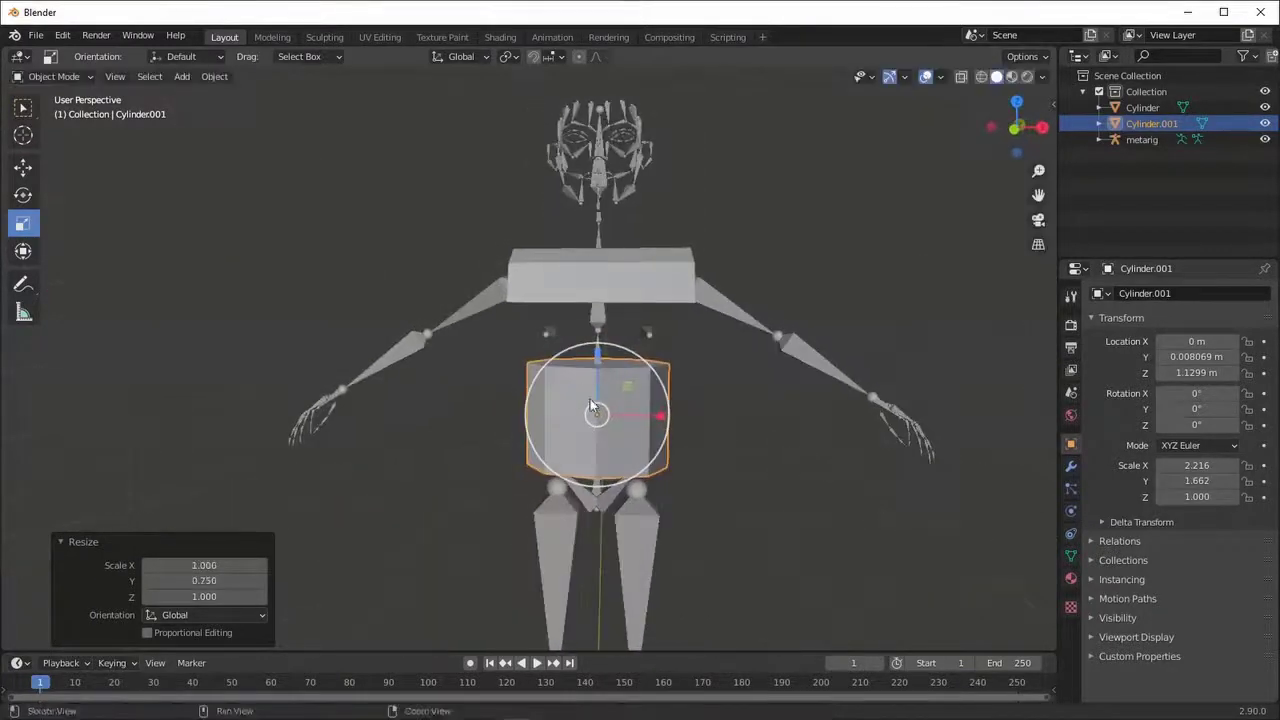
pyautogui.press('s')
pyautogui.press('z')
pyautogui.click(601, 336)
pyautogui.press('g')
pyautogui.press('z')
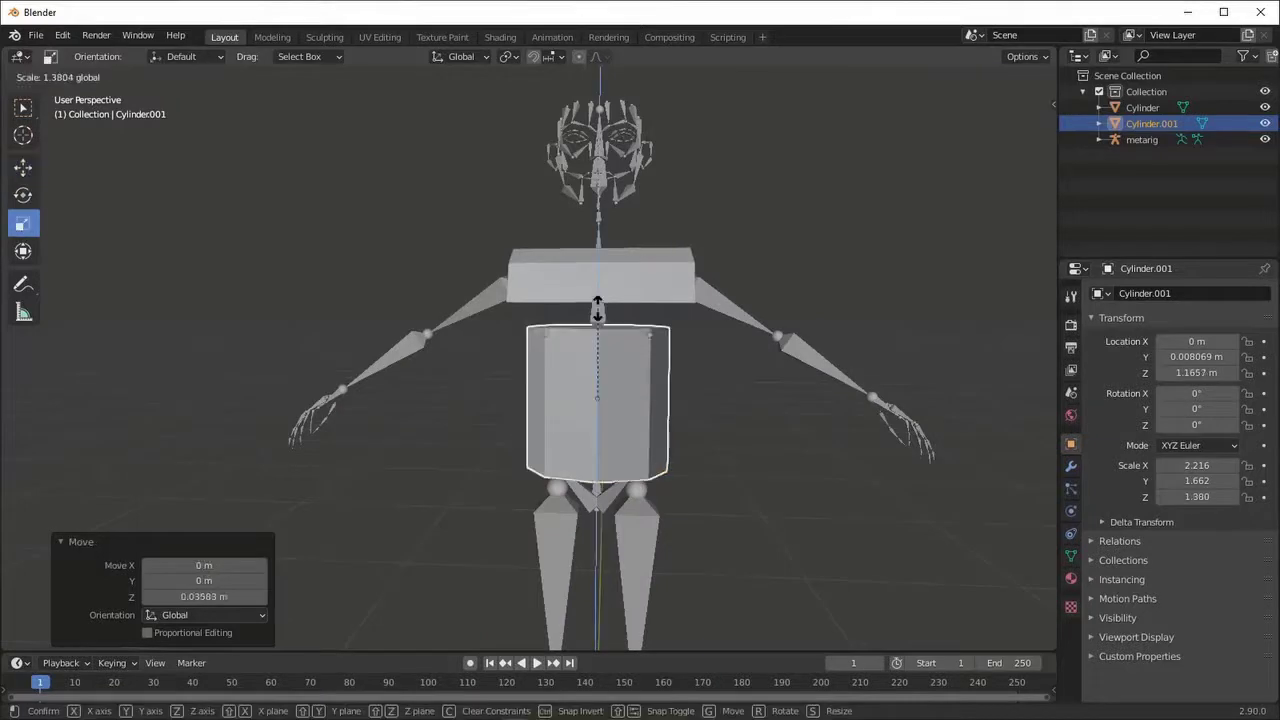
# - Duplicate the torso cylinder with copy and paste
pyautogui.moveTo(673, 398); pyautogui.dragTo(536, 206, button='middle')
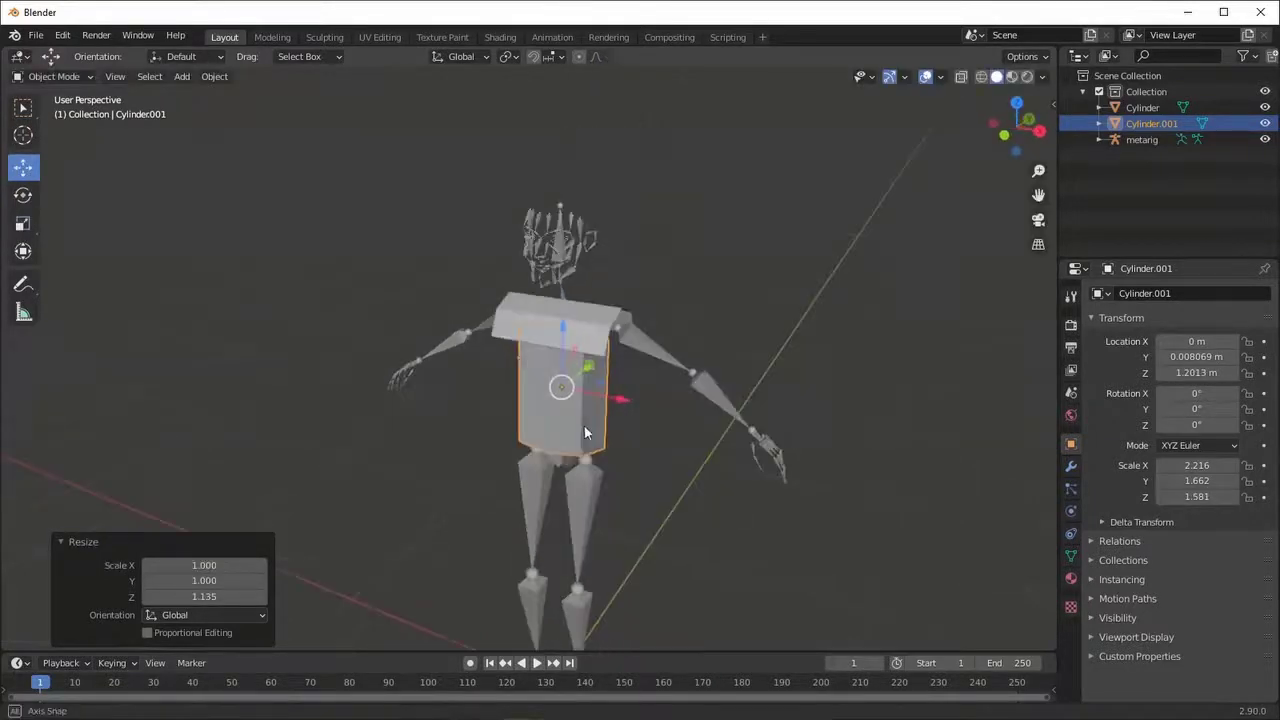
pyautogui.hotkey('ctrl', 'c')
pyautogui.hotkey('ctrl', 'v')
# - Lower the pasted copy to the hips and flatten it into a thin band
pyautogui.press('g')
pyautogui.press('z')
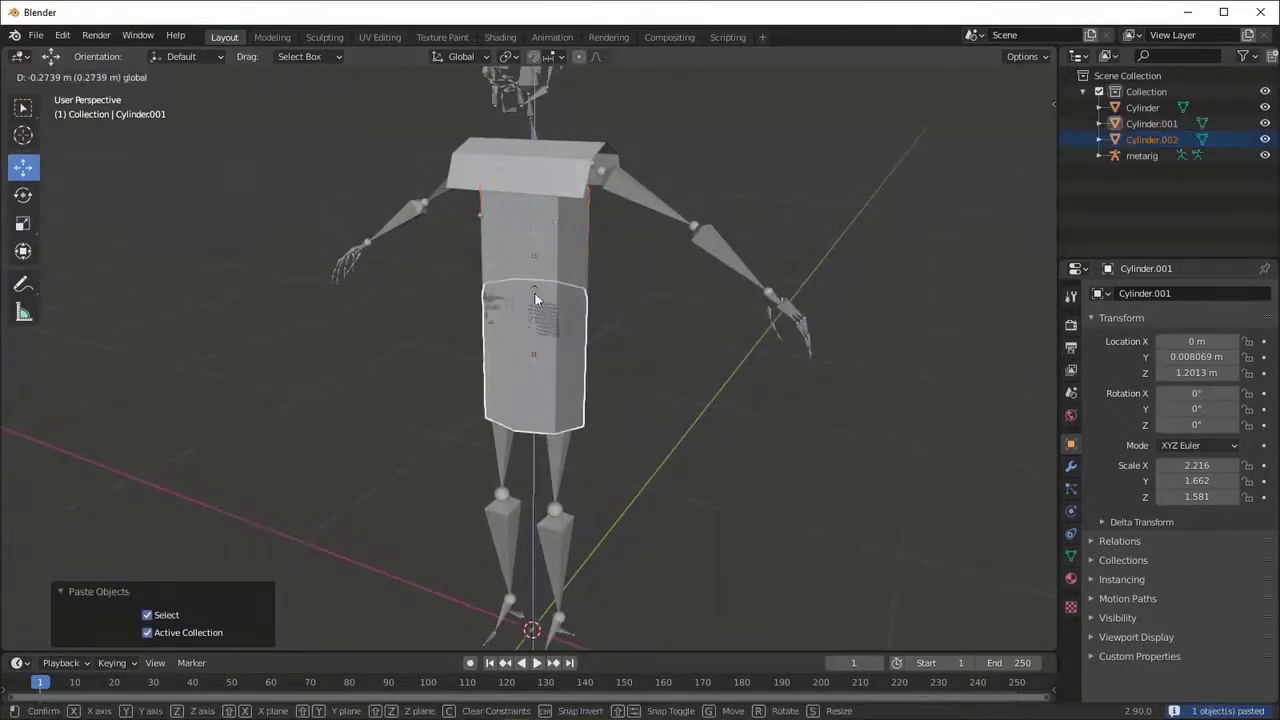
pyautogui.click(540, 300)
pyautogui.scroll(3, 540, 300)
pyautogui.press('s')
pyautogui.press('z')
pyautogui.click(544, 306)
pyautogui.press('g')
pyautogui.press('z')
pyautogui.click(580, 295)
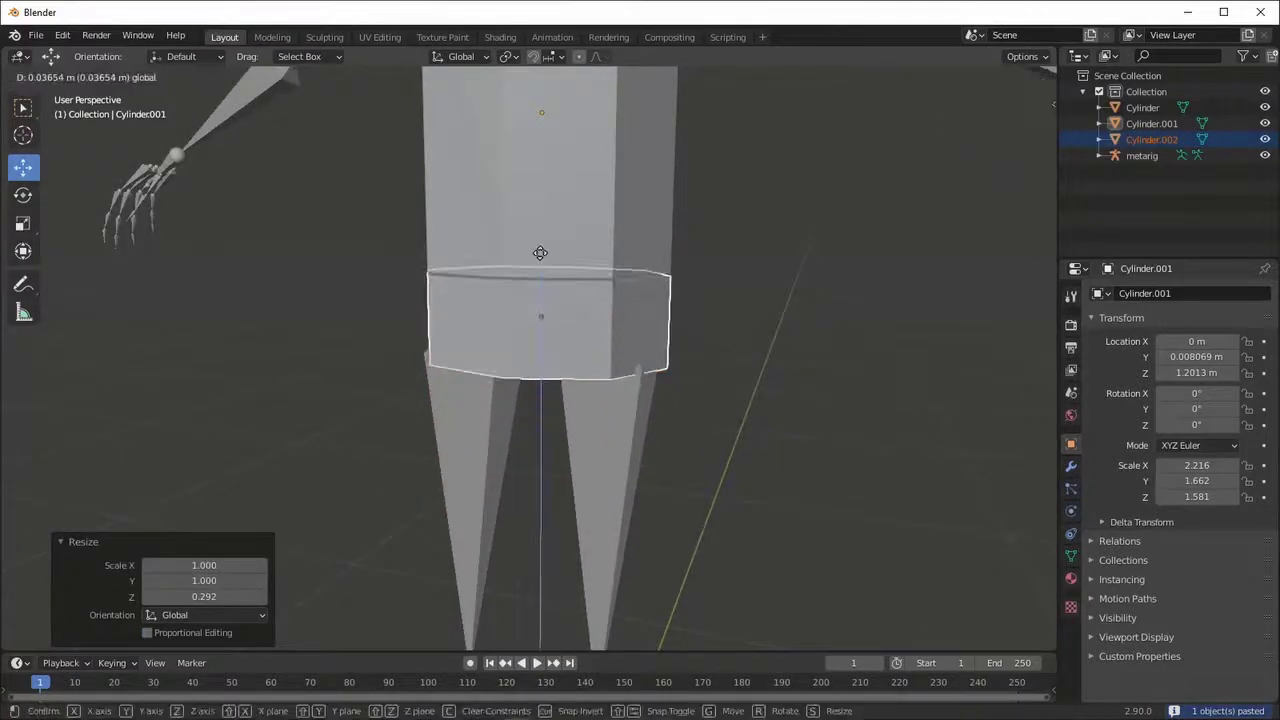
pyautogui.moveTo(600, 290)
pyautogui.mouseDown(button='middle')
pyautogui.moveTo(616, 282)
pyautogui.moveTo(608, 297)
pyautogui.moveTo(634, 337)
pyautogui.moveTo(634, 274)
pyautogui.mouseUp(button='middle')
# - Shrink the hip piece's bottom edge loop and pull its vertices into a V shape
pyautogui.press('Tab')
pyautogui.keyDown('alt'); pyautogui.click(545, 355); pyautogui.keyUp('alt')
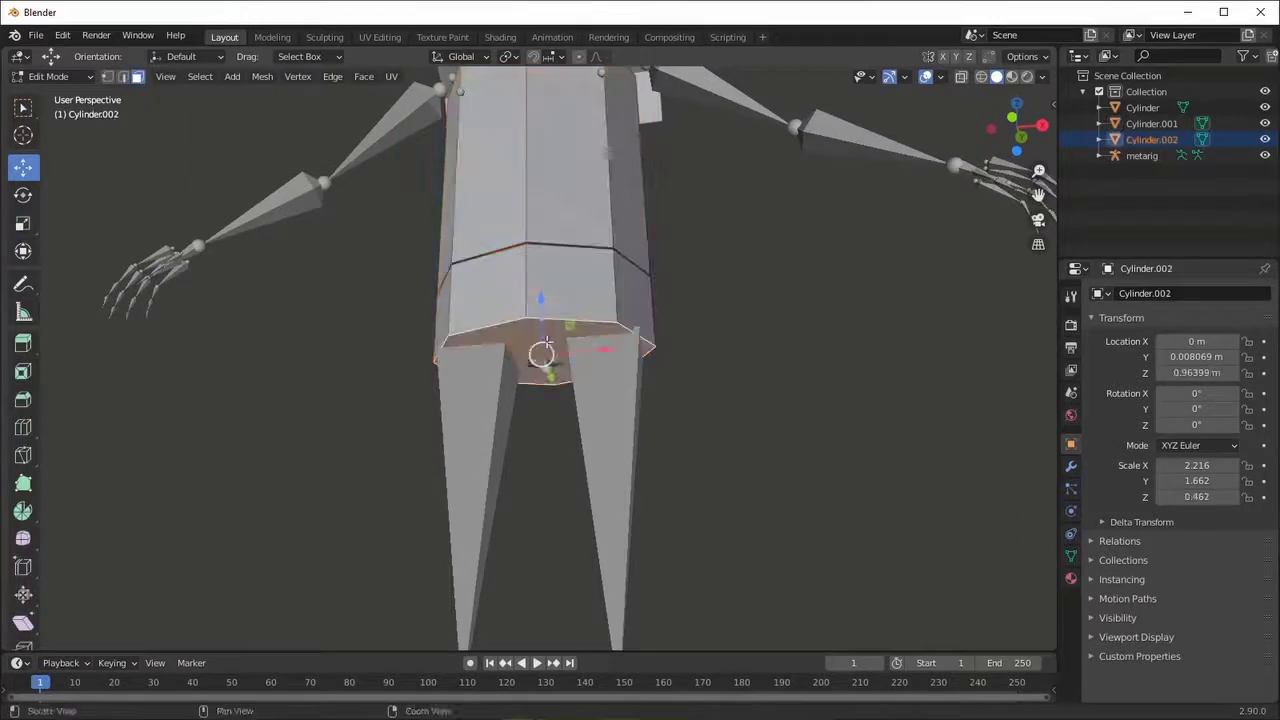
pyautogui.moveTo(543, 357)
pyautogui.mouseDown(button='middle')
pyautogui.moveTo(542, 370)
pyautogui.moveTo(545, 360)
pyautogui.moveTo(657, 381)
pyautogui.moveTo(565, 301)
pyautogui.moveTo(545, 310)
pyautogui.moveTo(541, 298)
pyautogui.moveTo(537, 355)
pyautogui.moveTo(623, 302)
pyautogui.moveTo(537, 292)
pyautogui.moveTo(524, 331)
pyautogui.moveTo(597, 329)
pyautogui.moveTo(723, 366)
pyautogui.moveTo(598, 424)
pyautogui.mouseUp(button='middle')
pyautogui.press('s')
pyautogui.press('g')
pyautogui.press('z')
pyautogui.press('Return')
pyautogui.click(537, 268)
pyautogui.click(547, 283)
pyautogui.click(537, 342)
# - Bridge the bottom edge loops into closed faces and return to Object Mode
pyautogui.rightClick(537, 292)
pyautogui.click(522, 287)
pyautogui.rightClick(632, 319)
pyautogui.click(628, 317)
pyautogui.press('Tab')
pyautogui.scroll(-5, 598, 432)
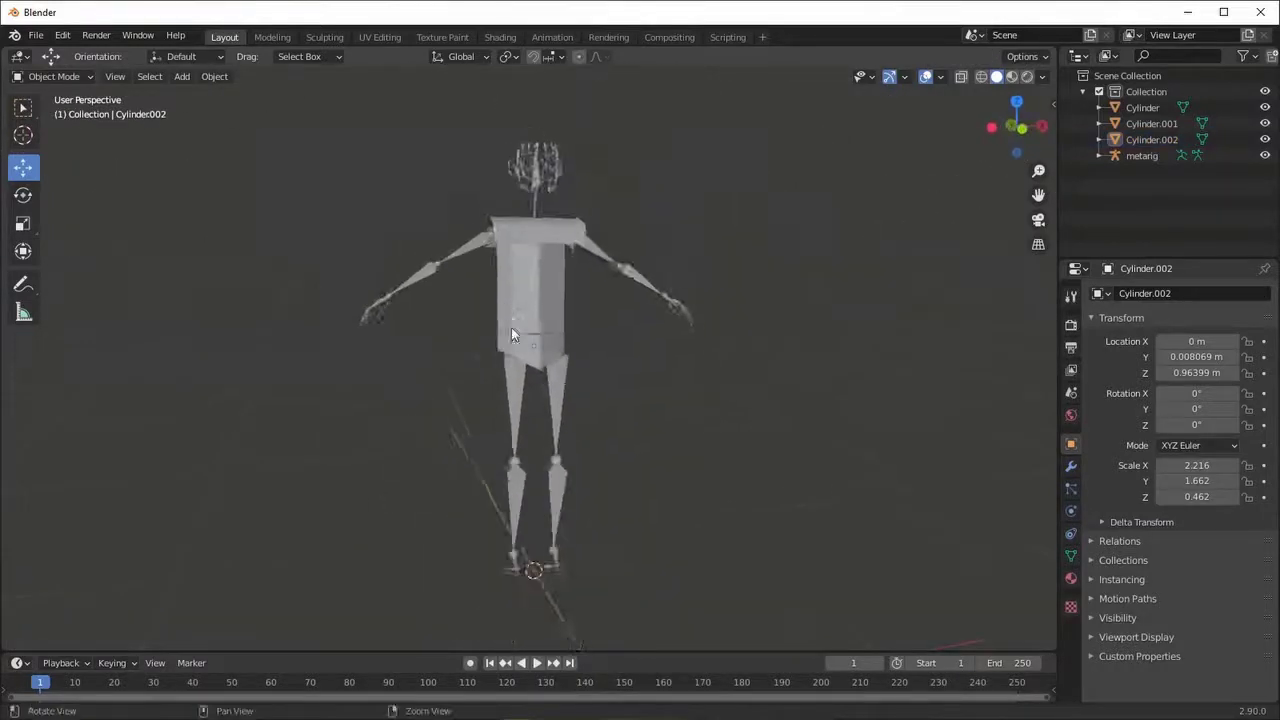
pyautogui.moveTo(511, 327); pyautogui.dragTo(242, 110, button='middle')
# - Add a cylinder and move, thicken and tilt it into a thigh below the hips
pyautogui.click(181, 76)
pyautogui.click(337, 174)
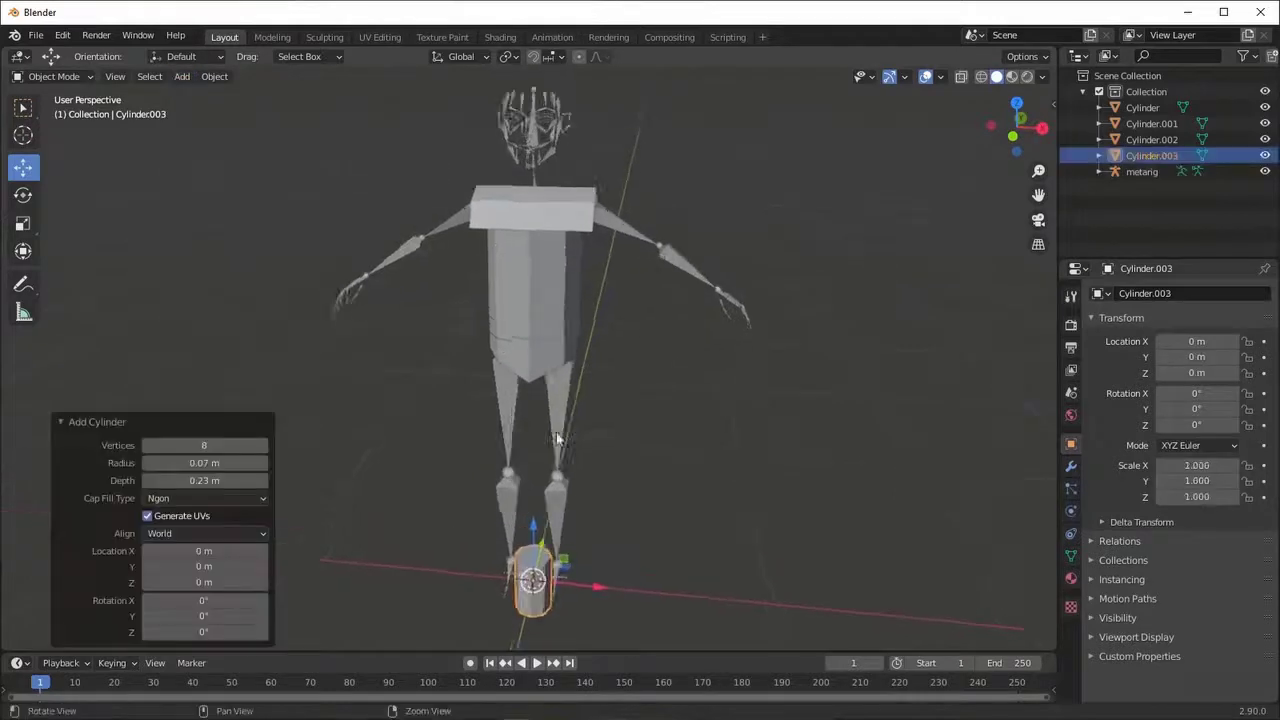
pyautogui.scroll(3, 605, 541)
pyautogui.moveTo(605, 541); pyautogui.dragTo(605, 541, button='middle')
pyautogui.press('g')
pyautogui.click(560, 300)
pyautogui.moveTo(560, 300); pyautogui.dragTo(590, 300, button='middle')
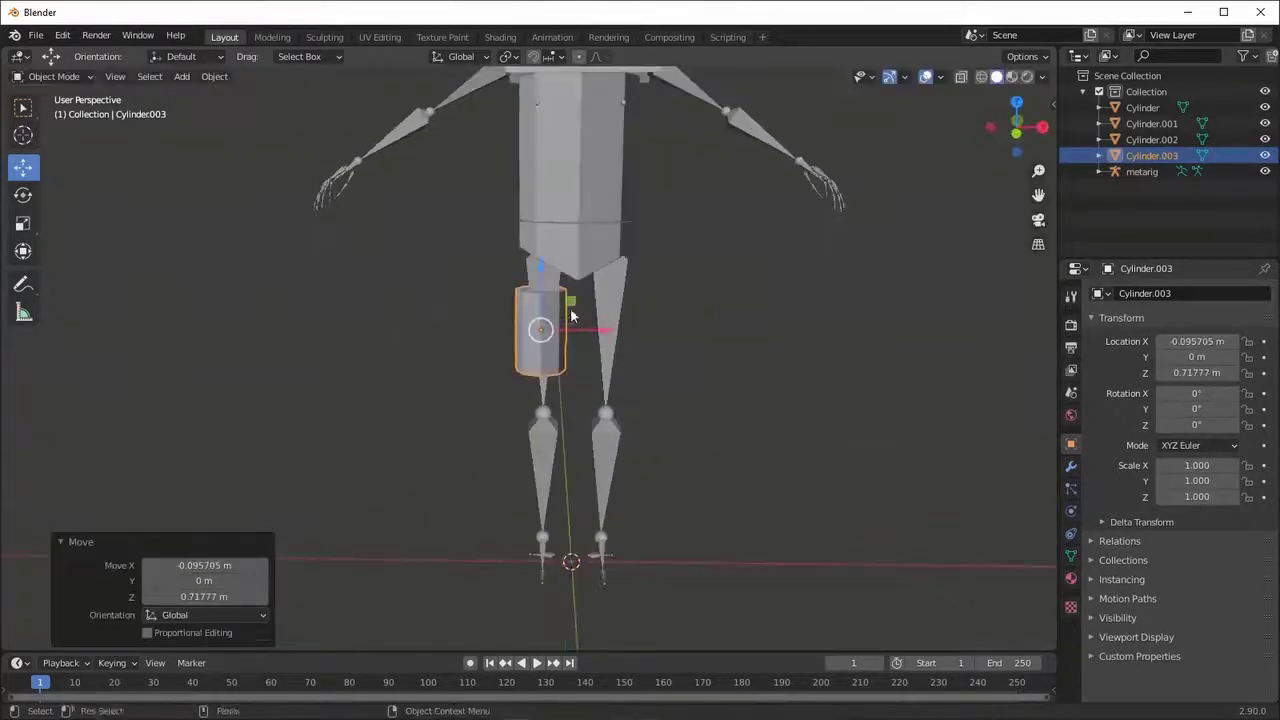
pyautogui.press('s')
pyautogui.hotkey('shift', 'y')
pyautogui.click(586, 302)
pyautogui.click(576, 272)
pyautogui.press('r')
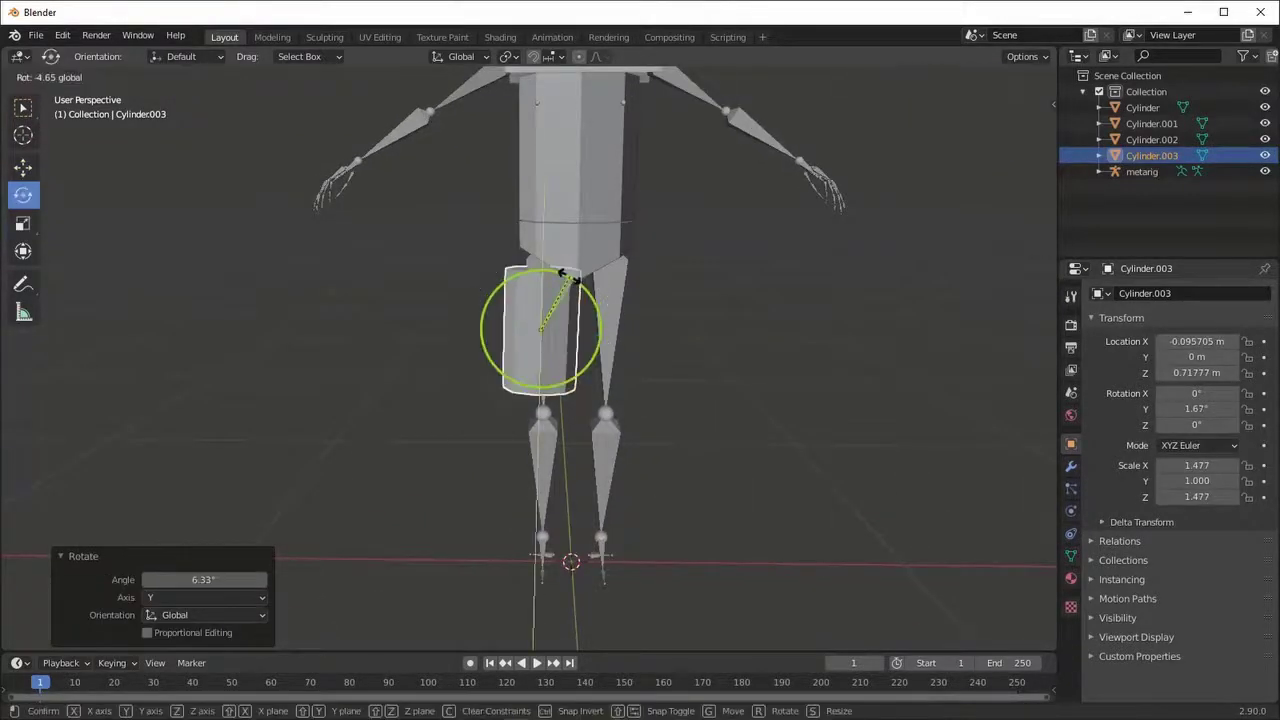
pyautogui.click(566, 287)
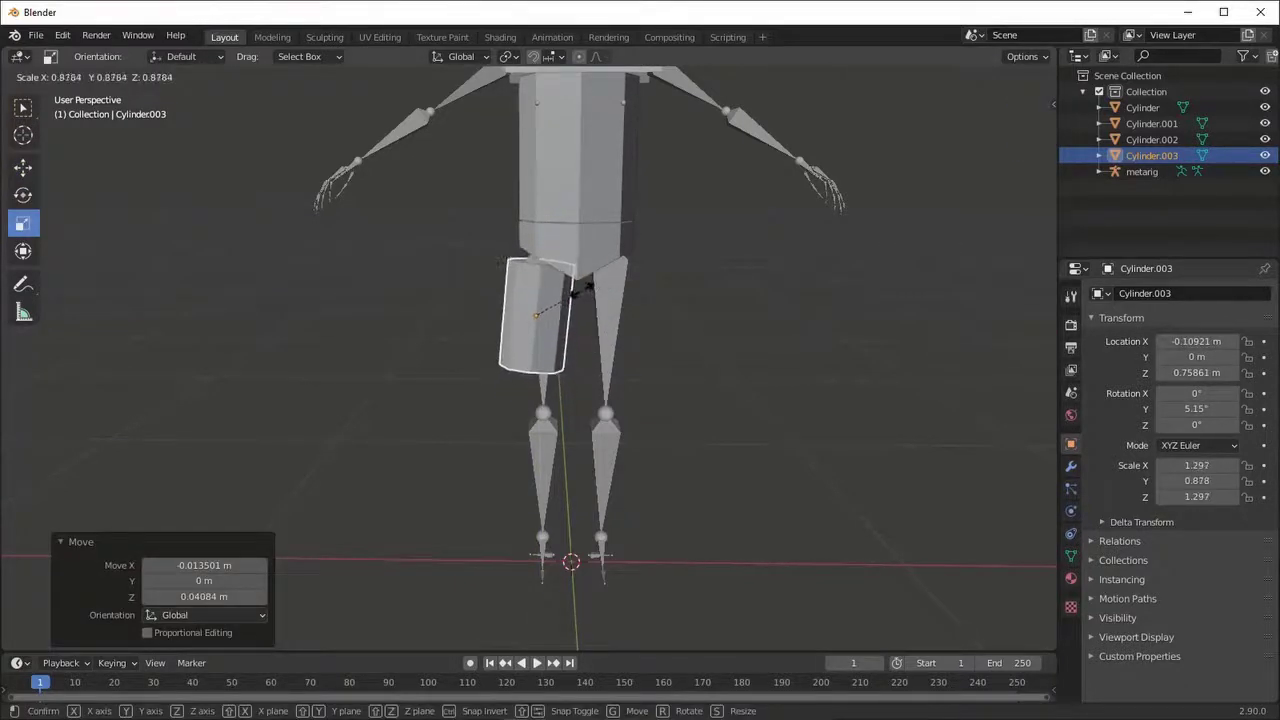
pyautogui.moveTo(583, 369); pyautogui.dragTo(565, 305, button='middle')
# - Adjust the thigh cylinder's bottom edge loop in Edit Mode
pyautogui.press('Tab')
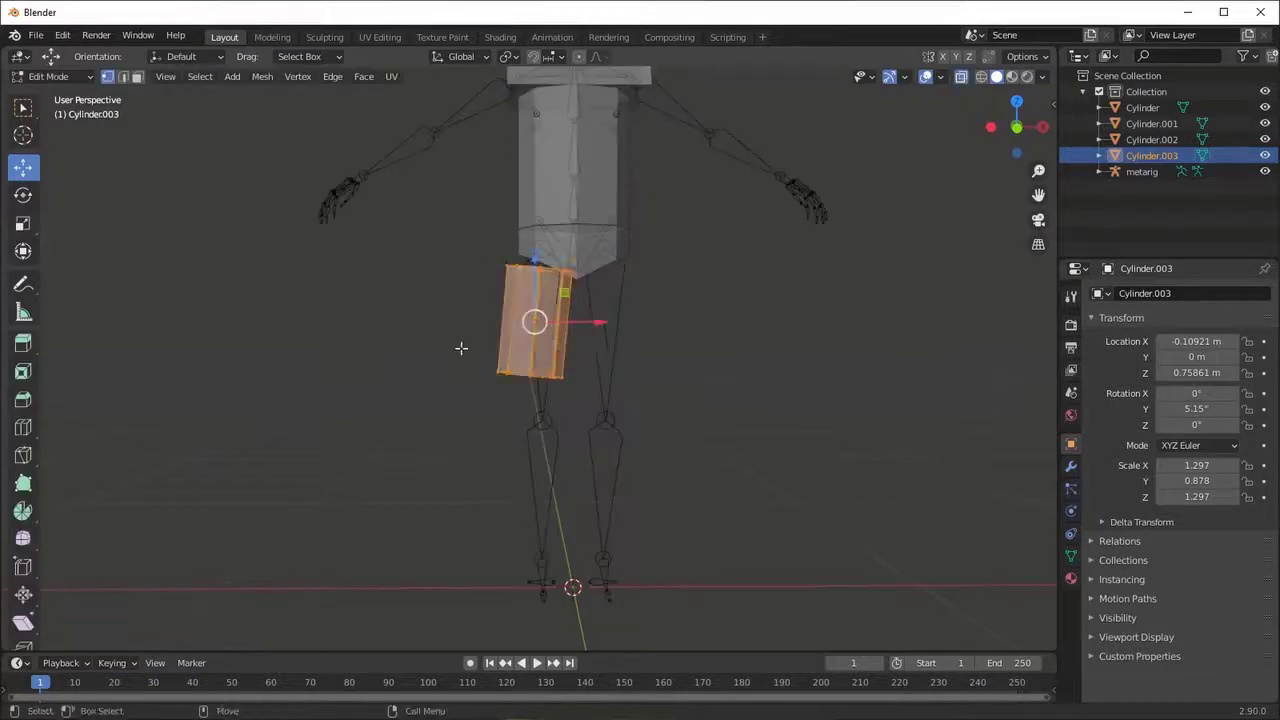
pyautogui.keyDown('alt'); pyautogui.click(550, 345); pyautogui.keyUp('alt')
pyautogui.click(558, 378)
pyautogui.press('Tab')
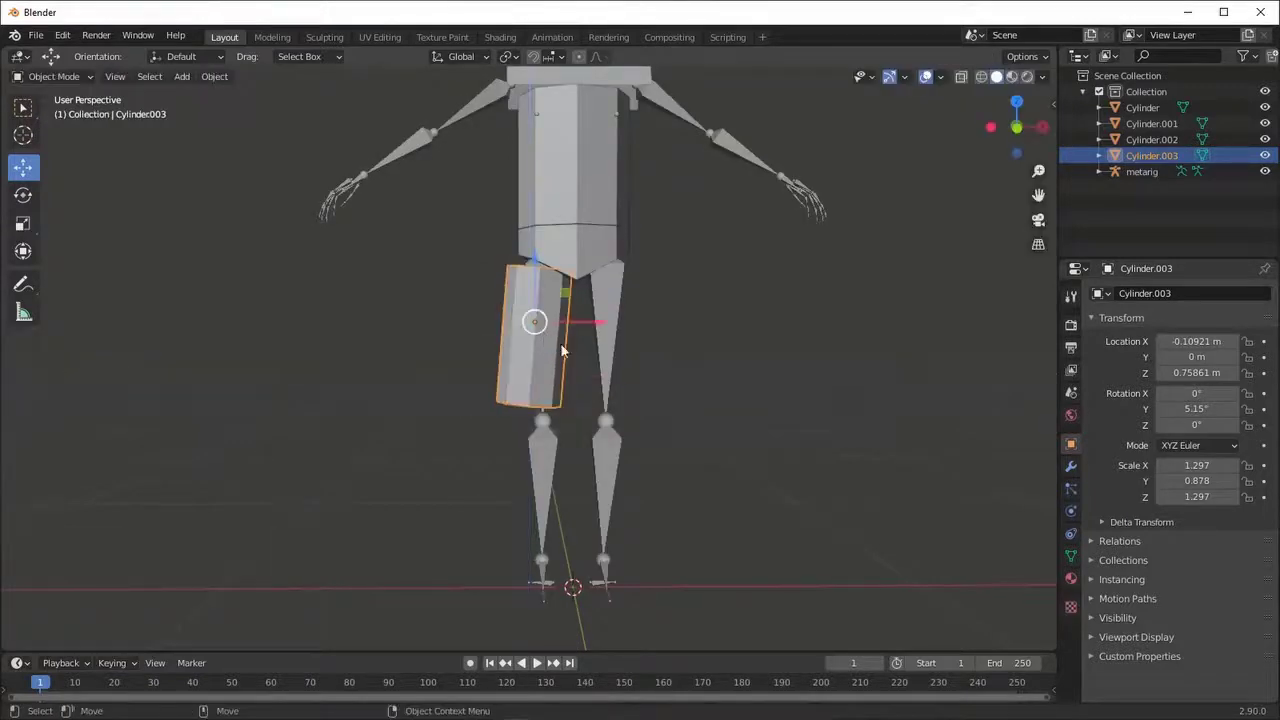
# - Copy and paste the thigh as a shin below it, resizing its bottom loop
pyautogui.hotkey('ctrl', 'c')
pyautogui.hotkey('ctrl', 'v')
pyautogui.press('g')
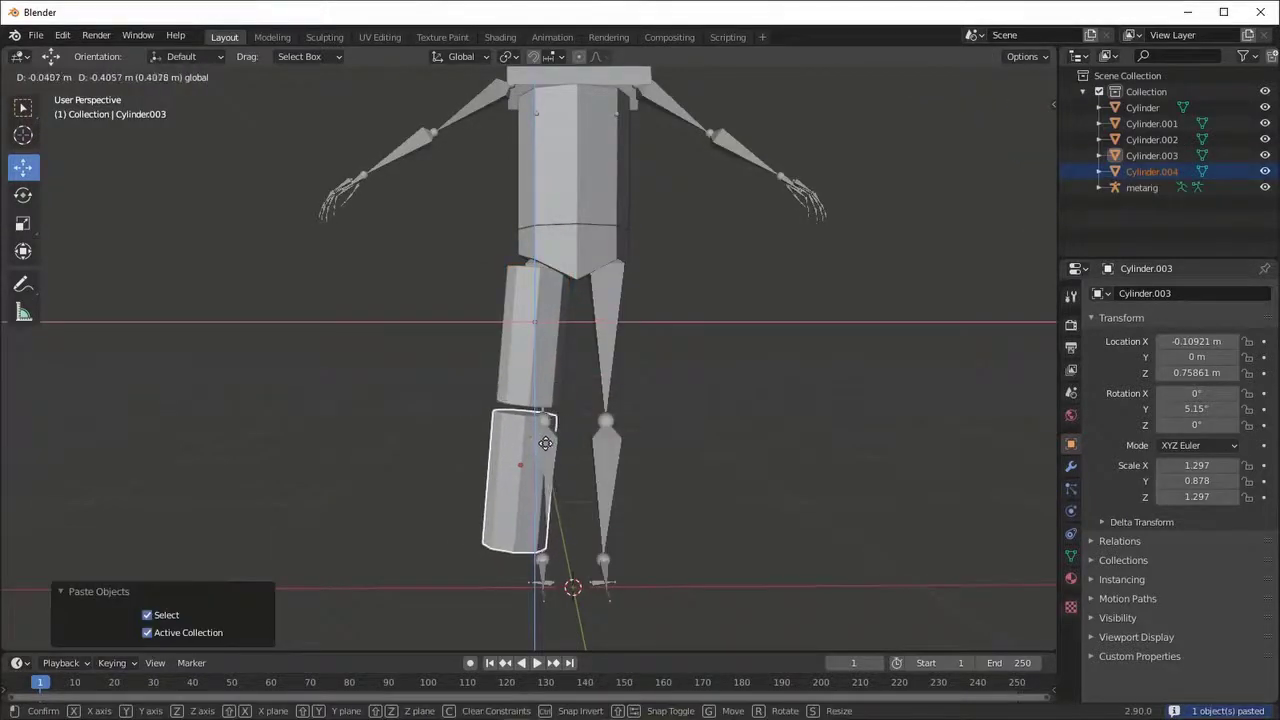
pyautogui.click(547, 450)
pyautogui.press('s')
pyautogui.press('Tab')
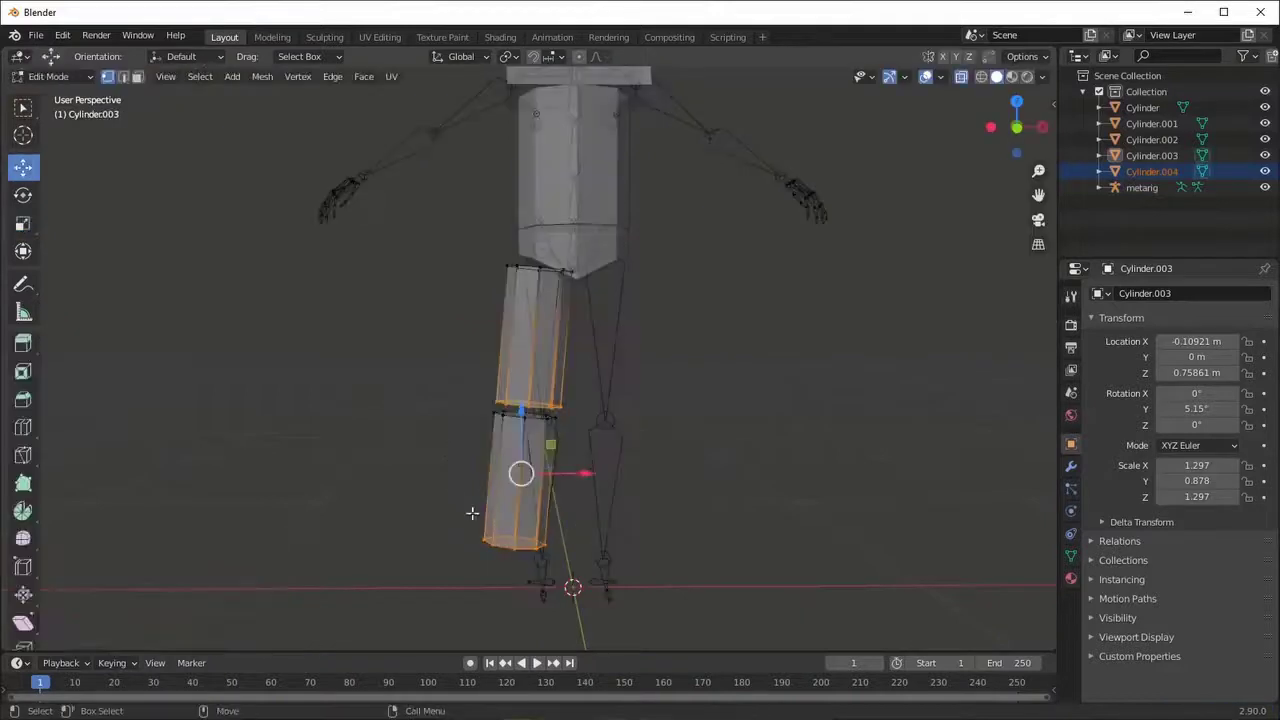
pyautogui.keyDown('alt'); pyautogui.click(567, 530); pyautogui.keyUp('alt')
pyautogui.click(566, 521)
pyautogui.press('Tab')
# - Scale the thigh and shin together along Y to thicken the leg front to back
pyautogui.moveTo(508, 537); pyautogui.dragTo(615, 492, button='middle')
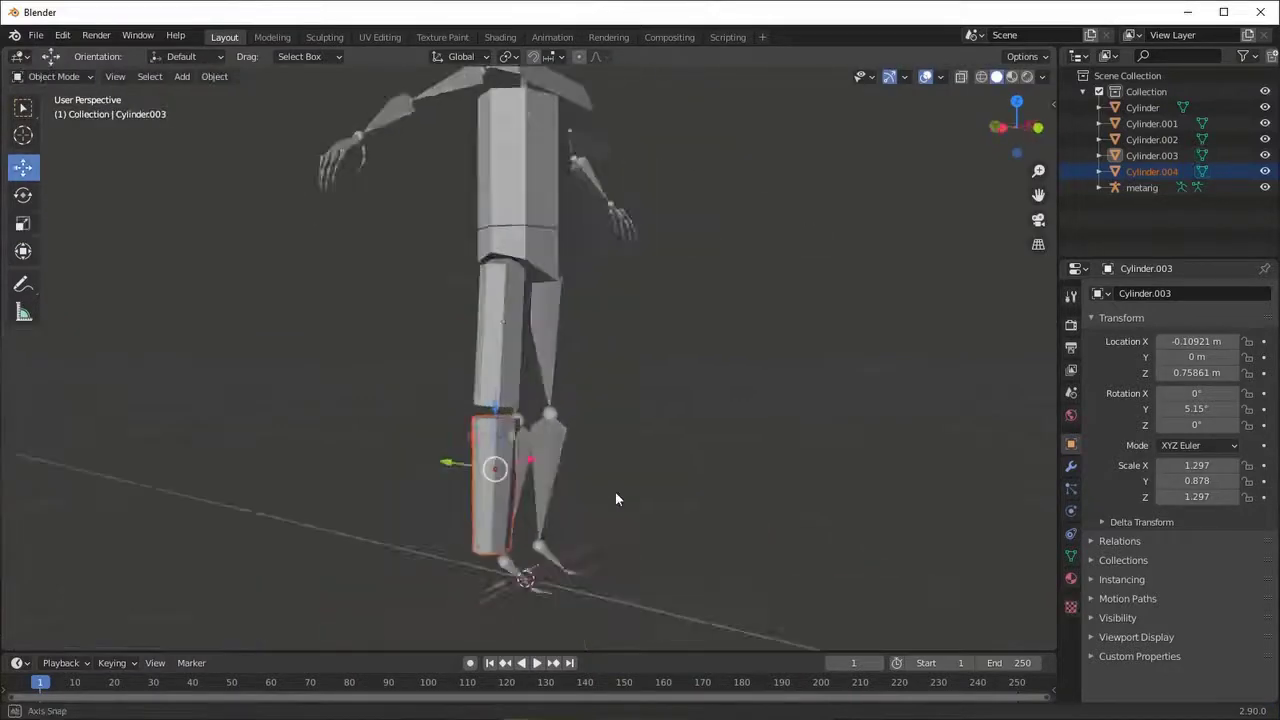
pyautogui.keyDown('shift'); pyautogui.click(502, 492); pyautogui.keyUp('shift')
pyautogui.keyDown('shift'); pyautogui.click(502, 484); pyautogui.keyUp('shift')
pyautogui.moveTo(502, 484); pyautogui.dragTo(571, 494, button='middle')
pyautogui.hotkey('shift', 'space')
pyautogui.press('s')
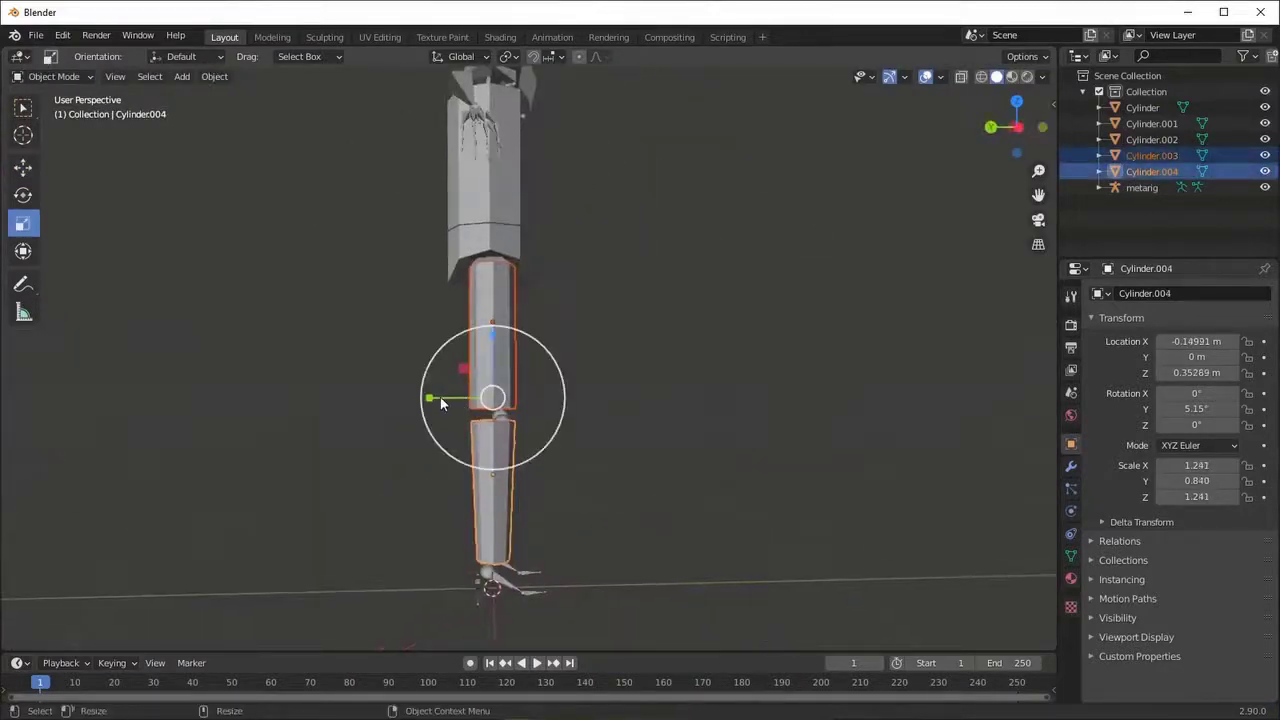
pyautogui.moveTo(440, 397); pyautogui.dragTo(529, 400)
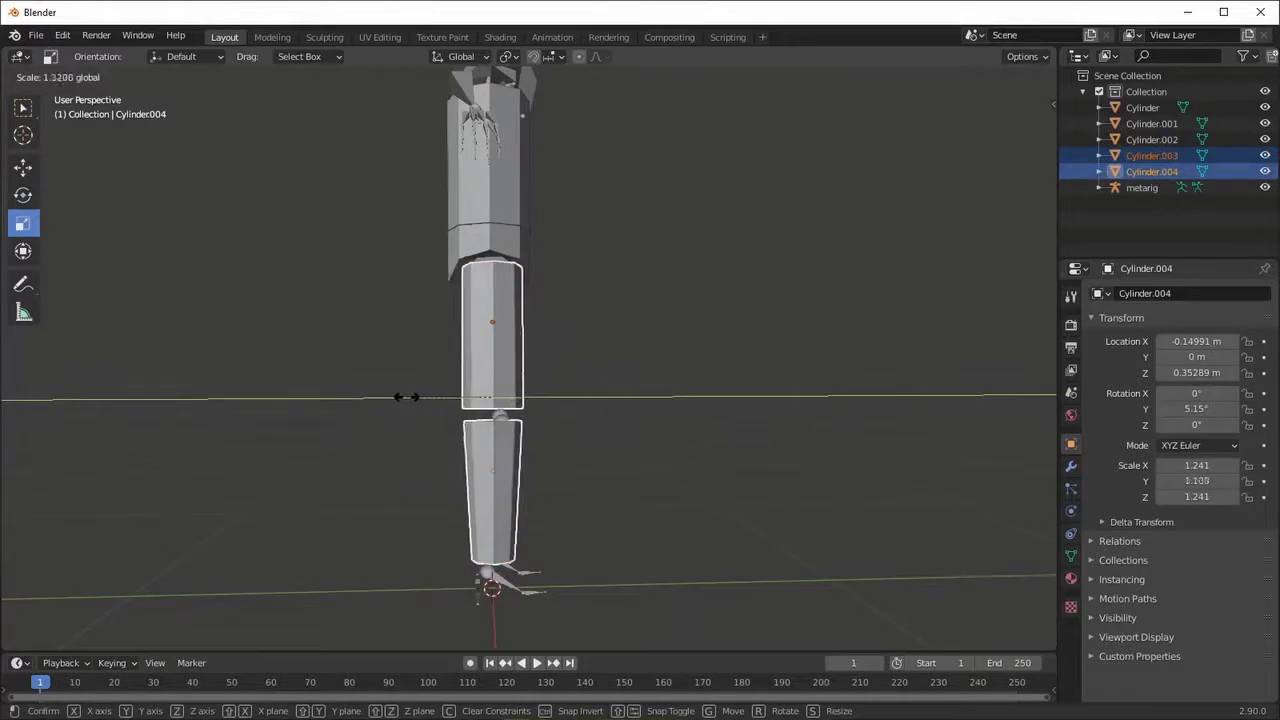
pyautogui.click(625, 401)
pyautogui.scroll(-3, 709, 462)
pyautogui.moveTo(709, 462); pyautogui.dragTo(582, 520, button='middle')
pyautogui.scroll(5, 527, 388)
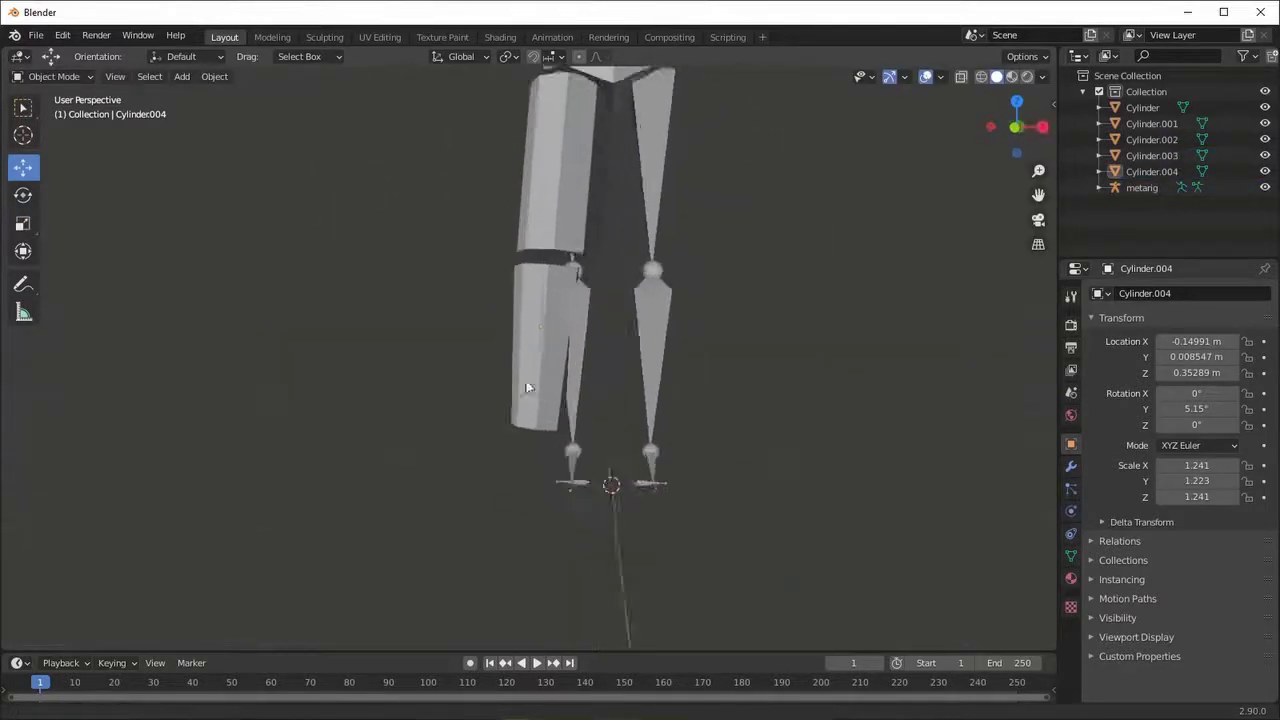
pyautogui.click(527, 388)
pyautogui.scroll(-6, 425, 276)
# - Add a cube and place it under the shin
pyautogui.click(182, 76)
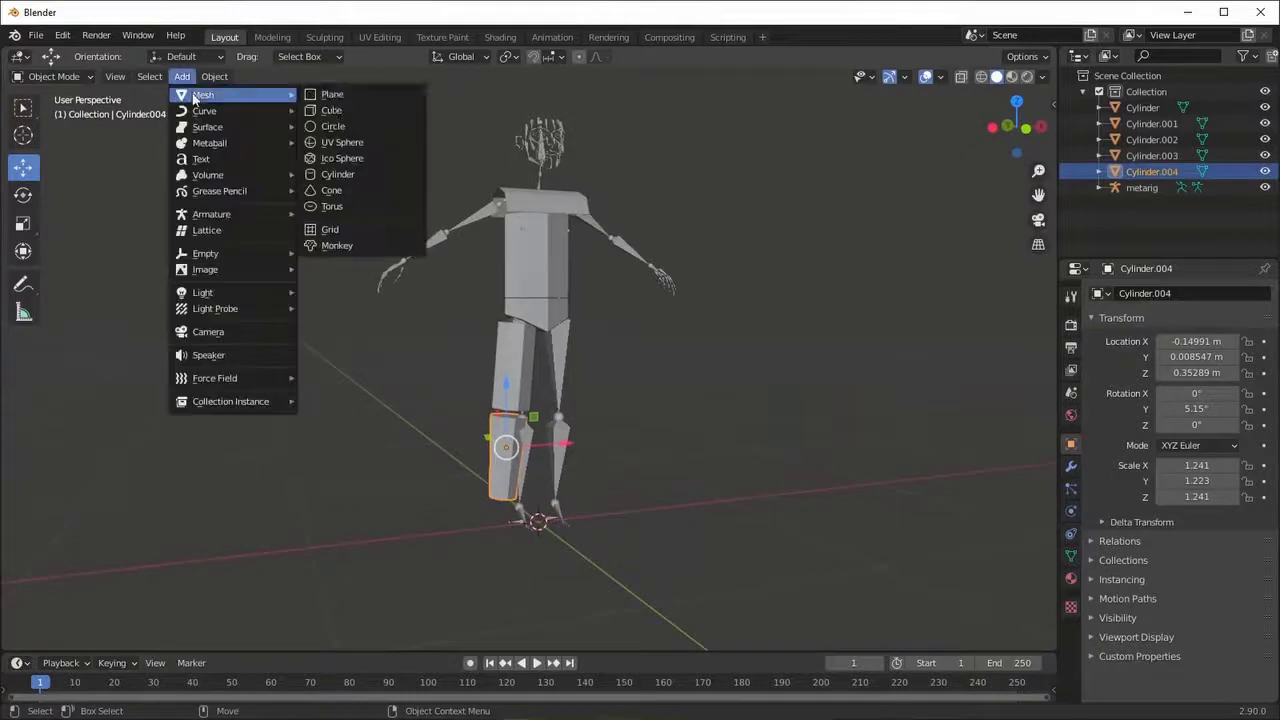
pyautogui.click(334, 111)
pyautogui.scroll(3, 491, 370)
pyautogui.scroll(3, 491, 370)
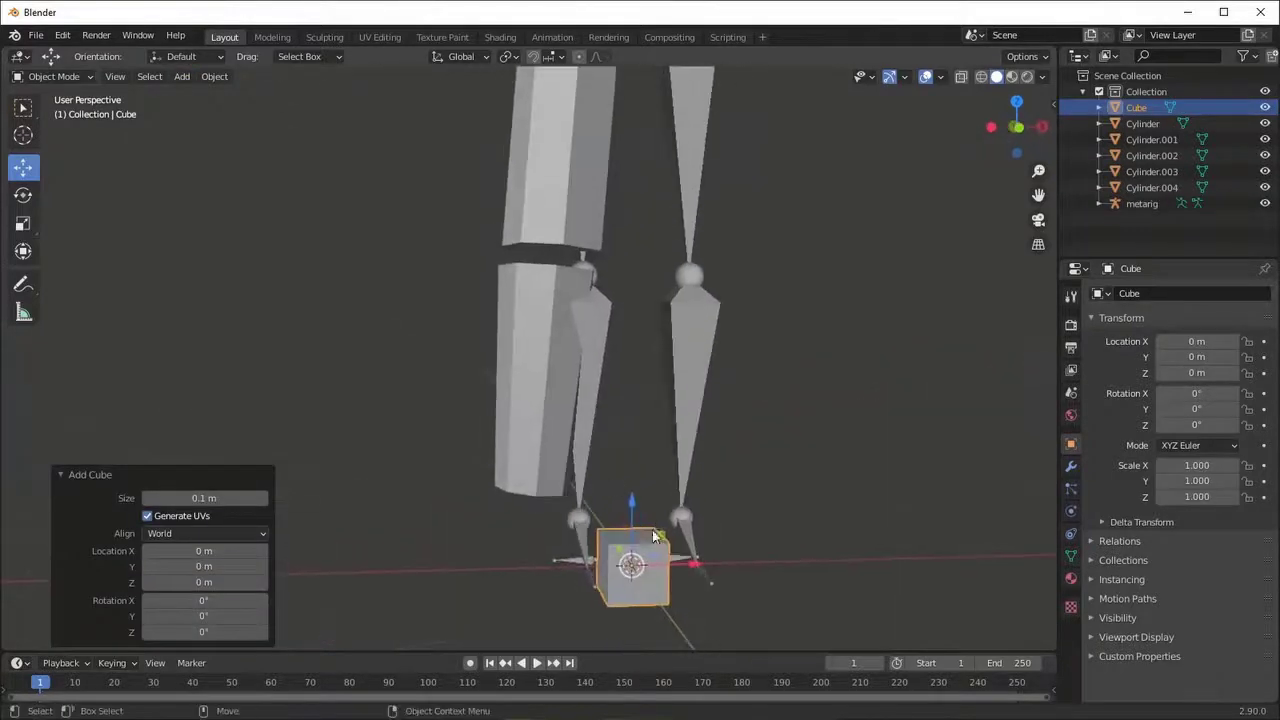
pyautogui.press('g')
pyautogui.click(556, 512)
# - Extrude the cube's front face into a foot and raise it to Z 0.052306 m
pyautogui.moveTo(614, 526)
pyautogui.mouseDown(button='middle')
pyautogui.moveTo(539, 501)
pyautogui.moveTo(502, 557)
pyautogui.moveTo(440, 520)
pyautogui.mouseUp(button='middle')
pyautogui.press('Tab')
pyautogui.click(23, 343)
pyautogui.moveTo(523, 534)
pyautogui.mouseDown()
pyautogui.moveTo(648, 543)
pyautogui.moveTo(600, 536)
pyautogui.mouseUp()
pyautogui.hotkey('shift', 'space')
pyautogui.press('g')
pyautogui.moveTo(590, 535)
pyautogui.mouseDown(button='middle')
pyautogui.moveTo(563, 507)
pyautogui.moveTo(547, 528)
pyautogui.moveTo(663, 466)
pyautogui.moveTo(464, 505)
pyautogui.moveTo(463, 415)
pyautogui.moveTo(519, 517)
pyautogui.moveTo(432, 296)
pyautogui.mouseUp(button='middle')
pyautogui.click(556, 490)
pyautogui.press('Tab')
pyautogui.click(467, 489)
pyautogui.click(463, 415)
# - Add a cylinder at the shoulder, tilted about 56° along the upper arm
pyautogui.click(182, 76)
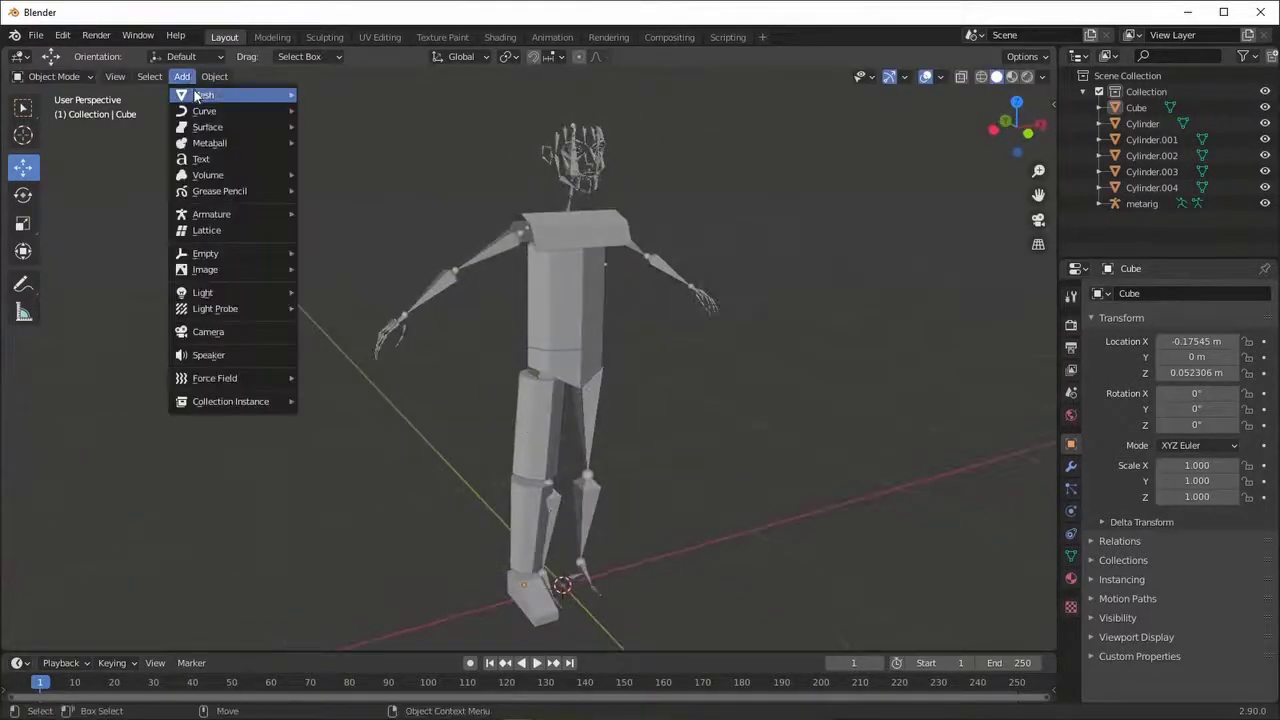
pyautogui.click(335, 172)
pyautogui.click(505, 258)
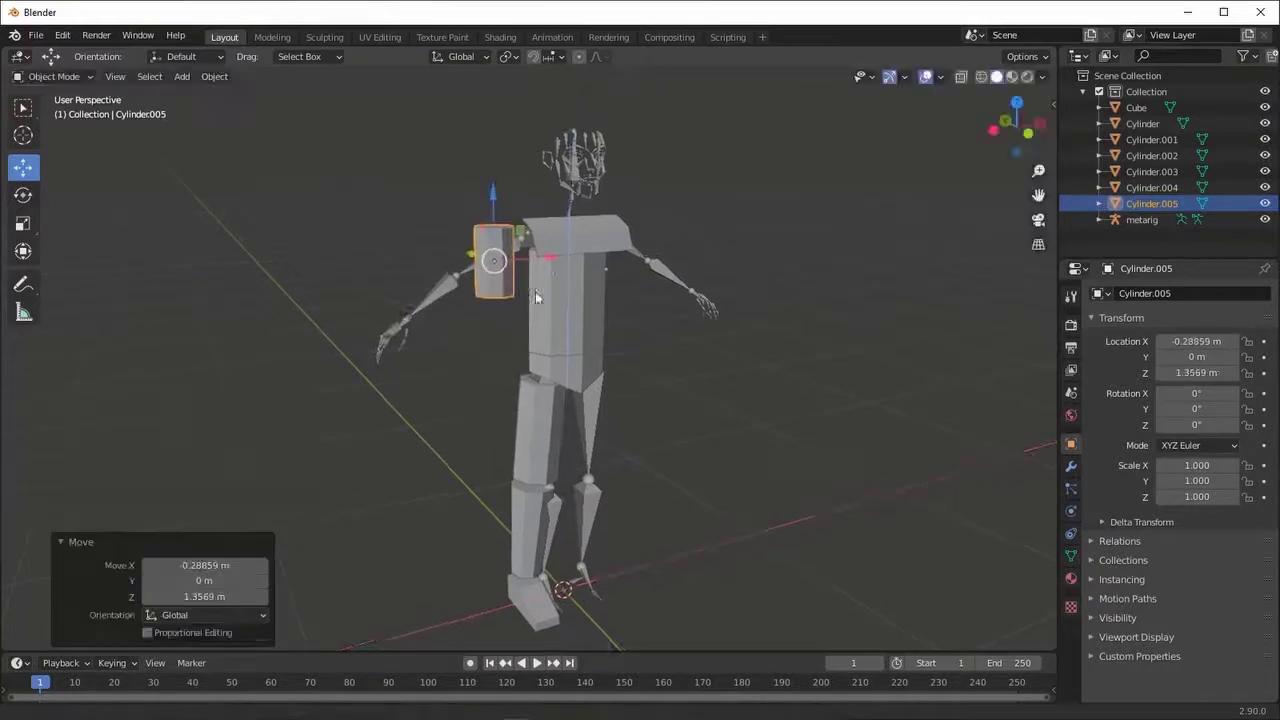
pyautogui.moveTo(505, 258); pyautogui.dragTo(486, 314, button='middle')
pyautogui.click(23, 195)
pyautogui.moveTo(440, 270); pyautogui.dragTo(502, 303)
pyautogui.moveTo(502, 303); pyautogui.dragTo(632, 393, button='middle')
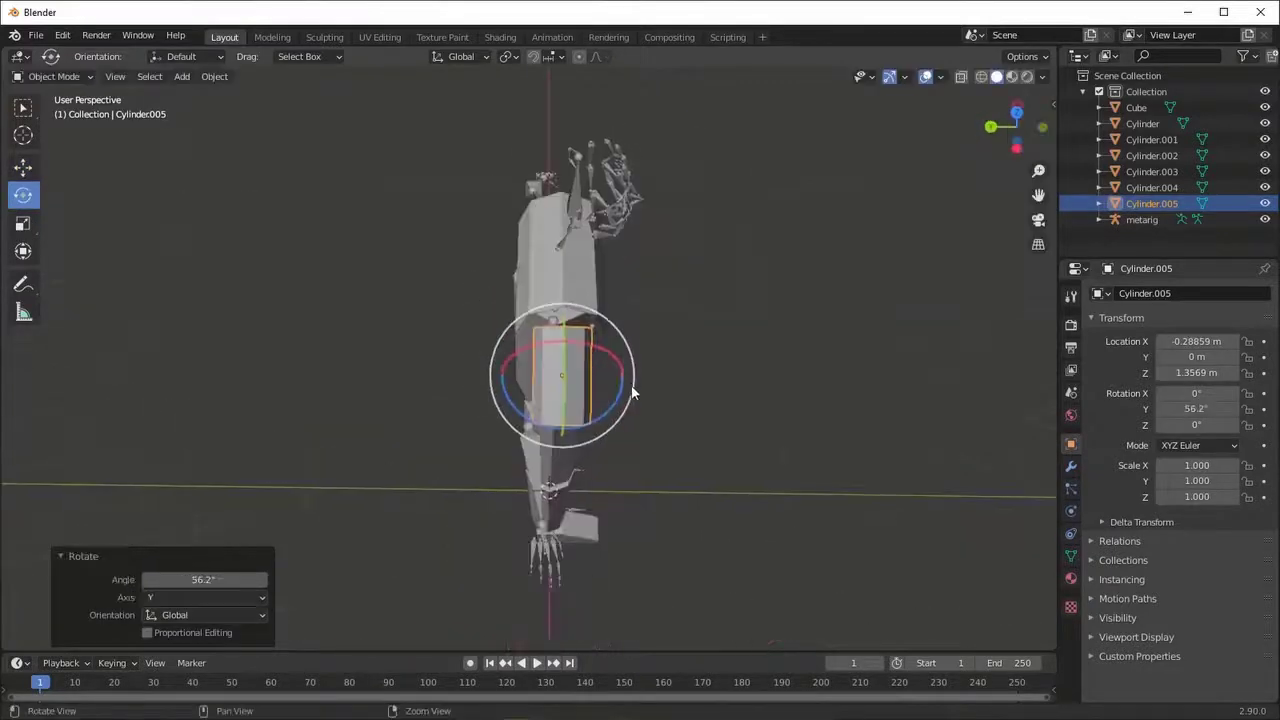
pyautogui.click(537, 378)
pyautogui.moveTo(537, 378)
pyautogui.mouseDown(button='middle')
pyautogui.moveTo(436, 299)
pyautogui.moveTo(540, 360)
pyautogui.moveTo(503, 356)
pyautogui.moveTo(473, 291)
pyautogui.moveTo(457, 357)
pyautogui.moveTo(453, 272)
pyautogui.moveTo(588, 208)
pyautogui.moveTo(712, 367)
pyautogui.moveTo(605, 382)
pyautogui.moveTo(591, 370)
pyautogui.moveTo(612, 385)
pyautogui.moveTo(543, 366)
pyautogui.moveTo(523, 389)
pyautogui.moveTo(415, 387)
pyautogui.mouseUp(button='middle')
# - Resize a selection of the upper arm's vertices in Edit Mode
pyautogui.press('Tab')
pyautogui.hotkey('alt', 'z')
pyautogui.press('c')
pyautogui.click(445, 275)
pyautogui.press('Tab')
# - Paste a copy of the upper arm and position and tilt it as the forearm
pyautogui.hotkey('ctrl', 'v')
pyautogui.press('g')
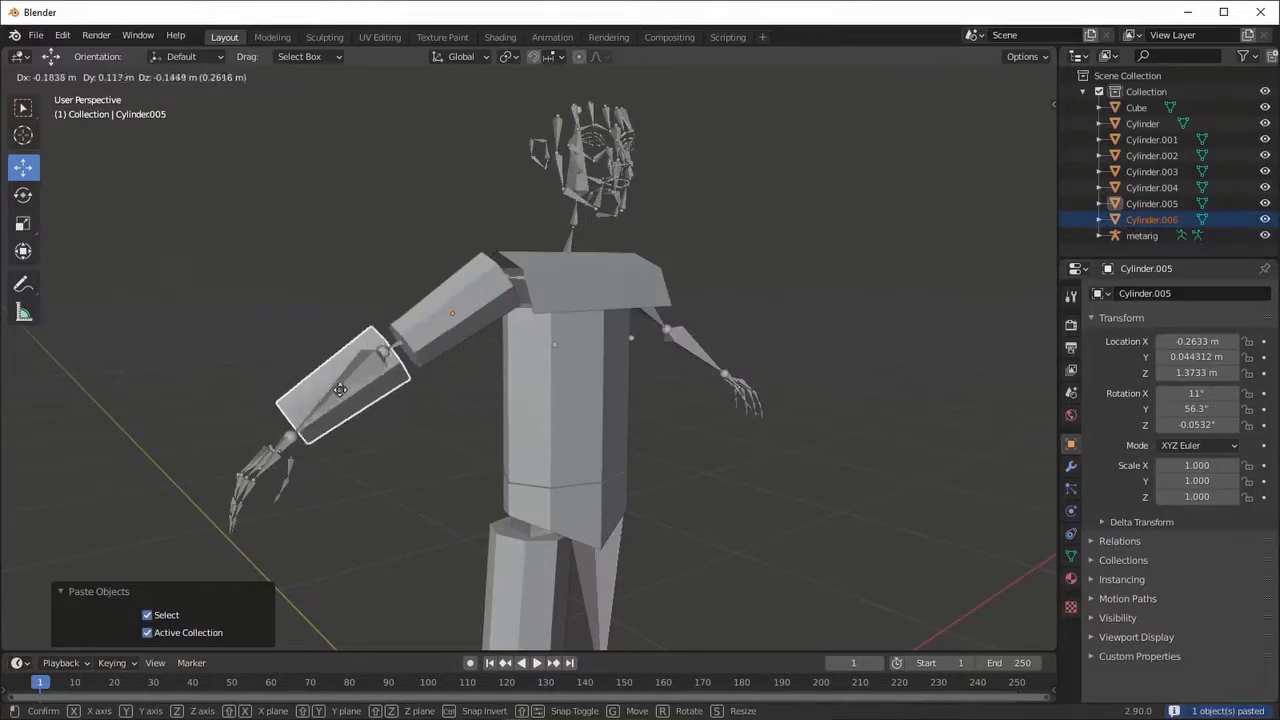
pyautogui.click(340, 372)
pyautogui.moveTo(340, 372); pyautogui.dragTo(476, 434, button='middle')
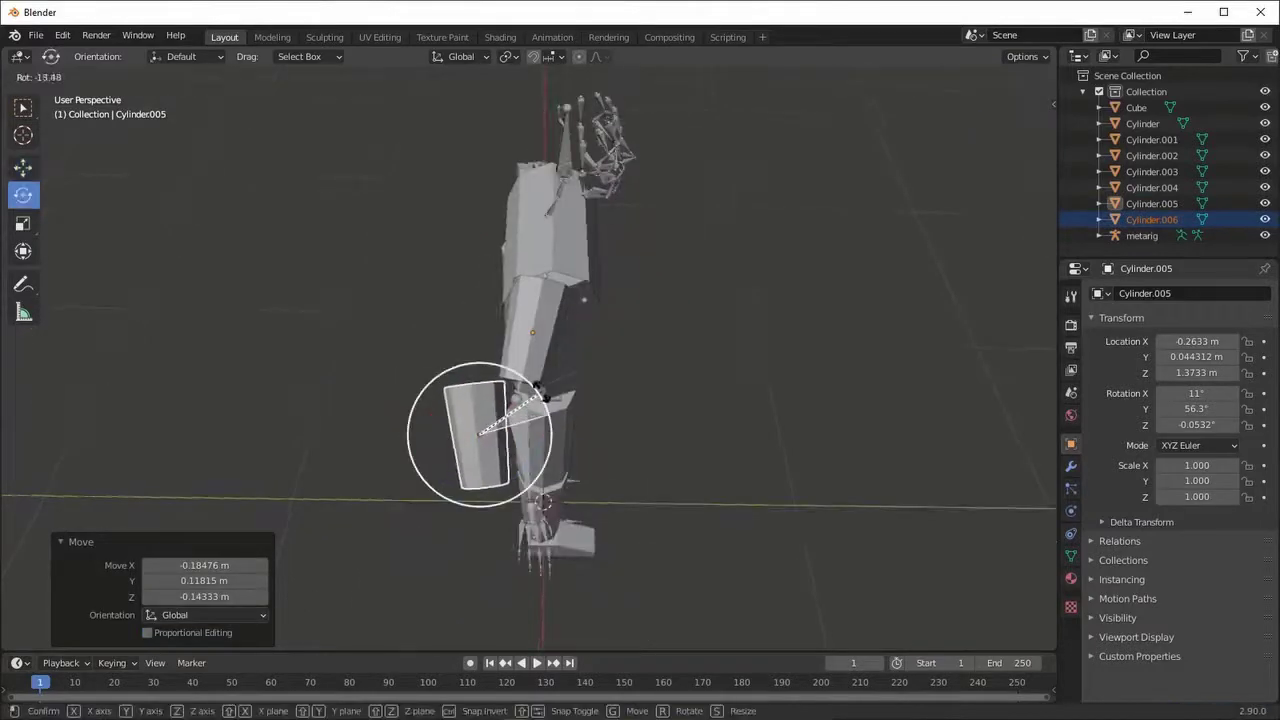
pyautogui.click(545, 398)
pyautogui.press('g')
pyautogui.moveTo(545, 398)
pyautogui.mouseDown(button='middle')
pyautogui.moveTo(512, 434)
pyautogui.moveTo(421, 394)
pyautogui.moveTo(395, 320)
pyautogui.mouseUp(button='middle')
pyautogui.click(528, 436)
pyautogui.press('g')
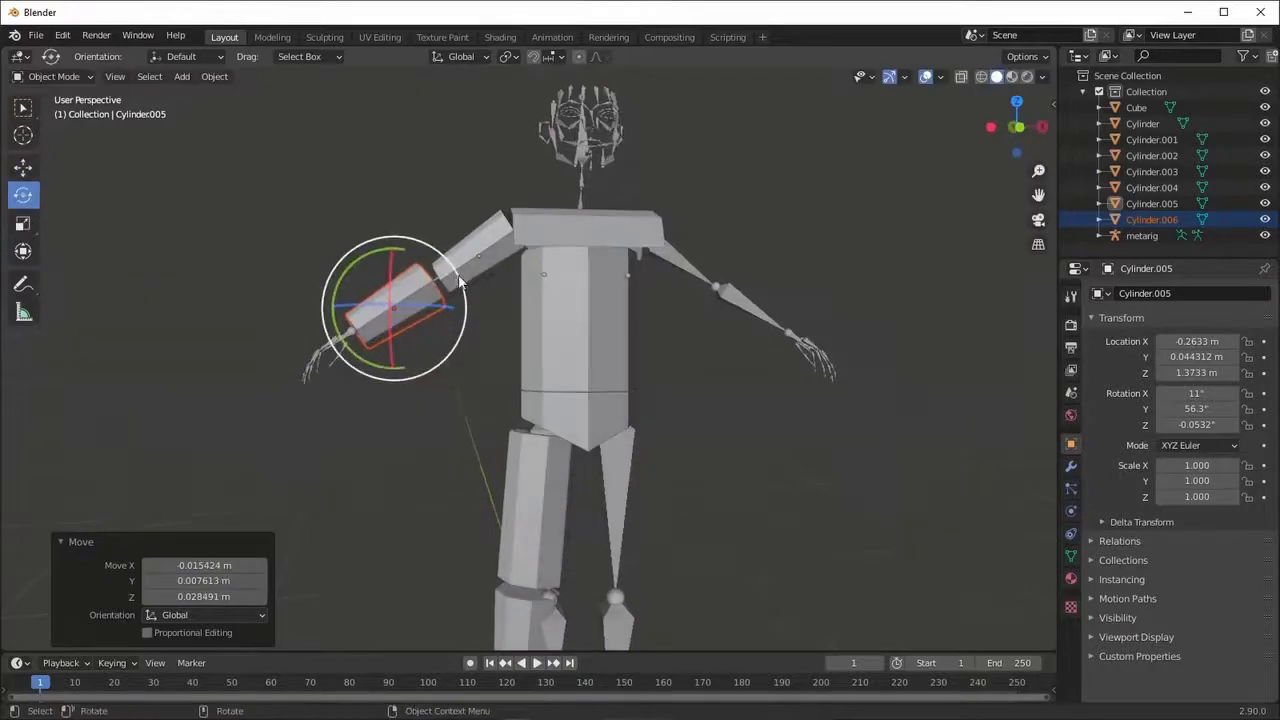
pyautogui.click(440, 305)
pyautogui.hotkey('shift', 'space')
pyautogui.press('g')
pyautogui.click(404, 302)
# - Resize the upper arm cylinder to fit the forearm
pyautogui.press('Tab')
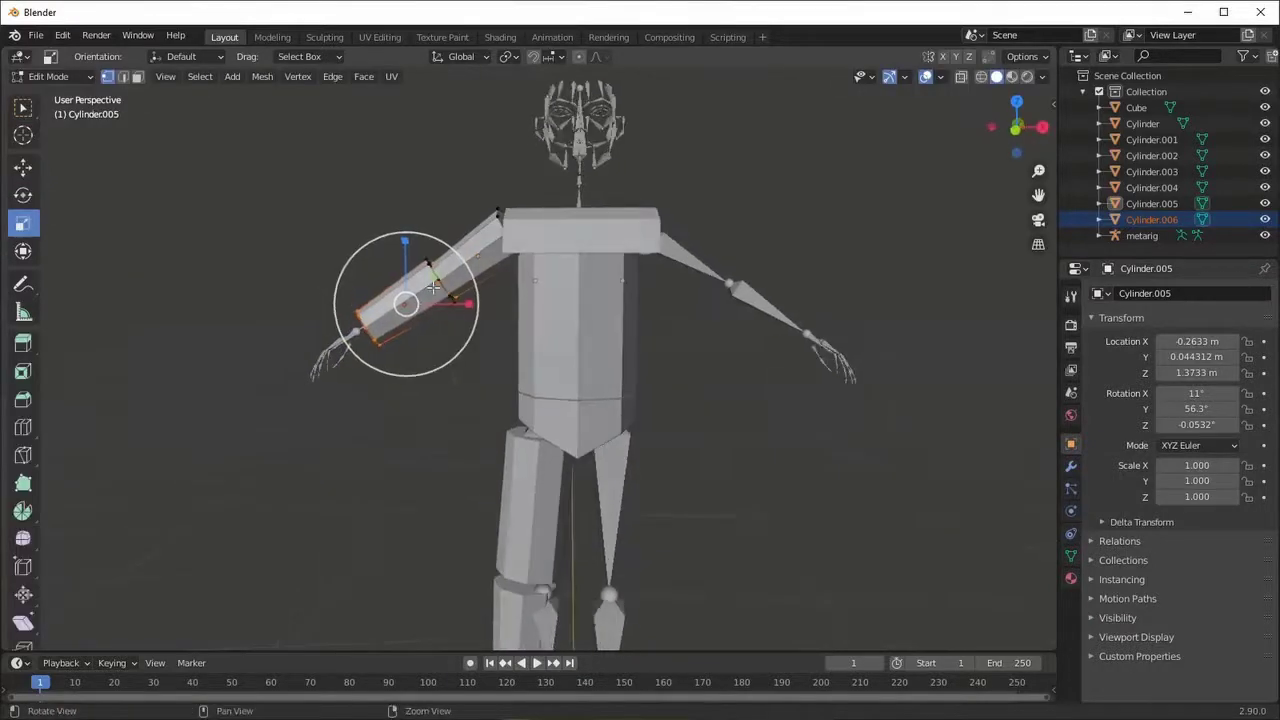
pyautogui.press('Tab')
pyautogui.click(414, 400)
pyautogui.moveTo(414, 400)
pyautogui.mouseDown(button='middle')
pyautogui.moveTo(450, 495)
pyautogui.moveTo(472, 420)
pyautogui.mouseUp(button='middle')
pyautogui.click(472, 420)
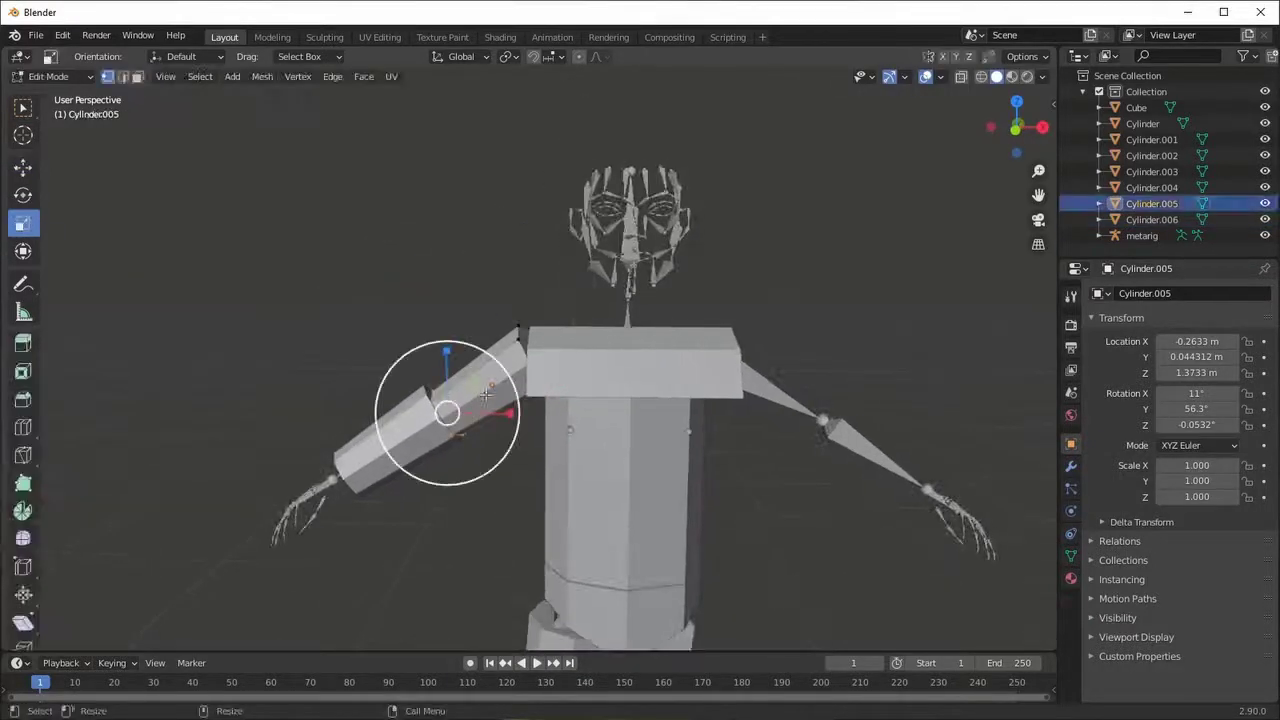
pyautogui.click(519, 381)
pyautogui.press('Tab')
# - Scale the torso's top loop and widen the shoulder cylinder to Y 2.053
pyautogui.moveTo(519, 381)
pyautogui.mouseDown(button='middle')
pyautogui.moveTo(503, 379)
pyautogui.moveTo(537, 288)
pyautogui.mouseUp(button='middle')
pyautogui.click(539, 287)
pyautogui.press('Tab')
pyautogui.moveTo(528, 192); pyautogui.dragTo(501, 200, button='middle')
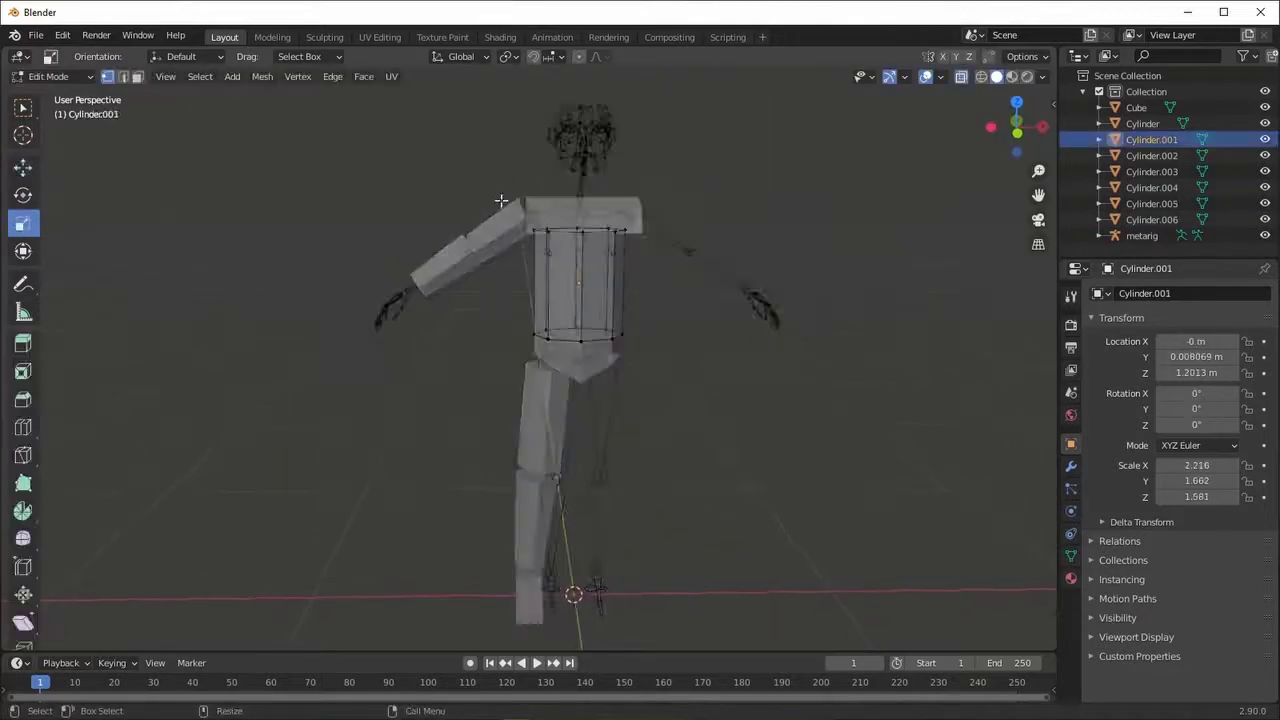
pyautogui.moveTo(640, 219); pyautogui.dragTo(612, 220)
pyautogui.hotkey('shift', 'space')
pyautogui.press('g')
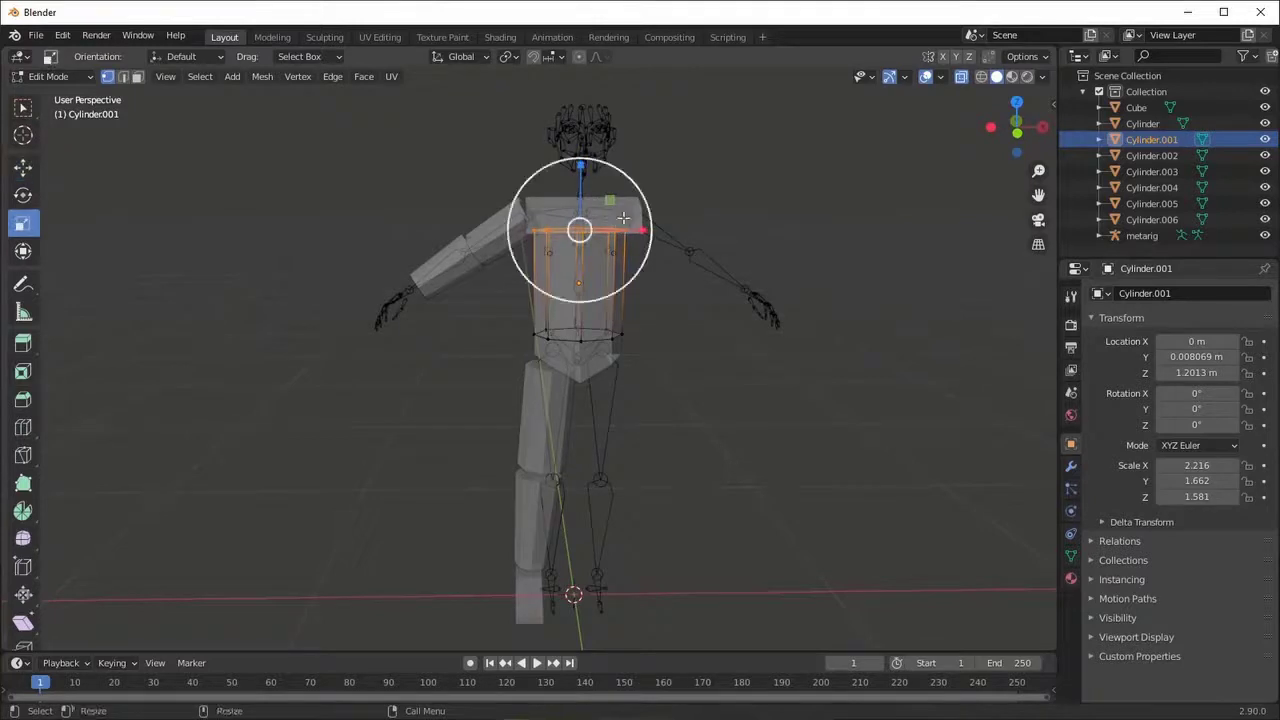
pyautogui.click(623, 217)
pyautogui.press('Tab')
pyautogui.moveTo(440, 430)
pyautogui.mouseDown(button='middle')
pyautogui.moveTo(416, 443)
pyautogui.moveTo(504, 330)
pyautogui.moveTo(502, 280)
pyautogui.mouseUp(button='middle')
pyautogui.click(413, 225)
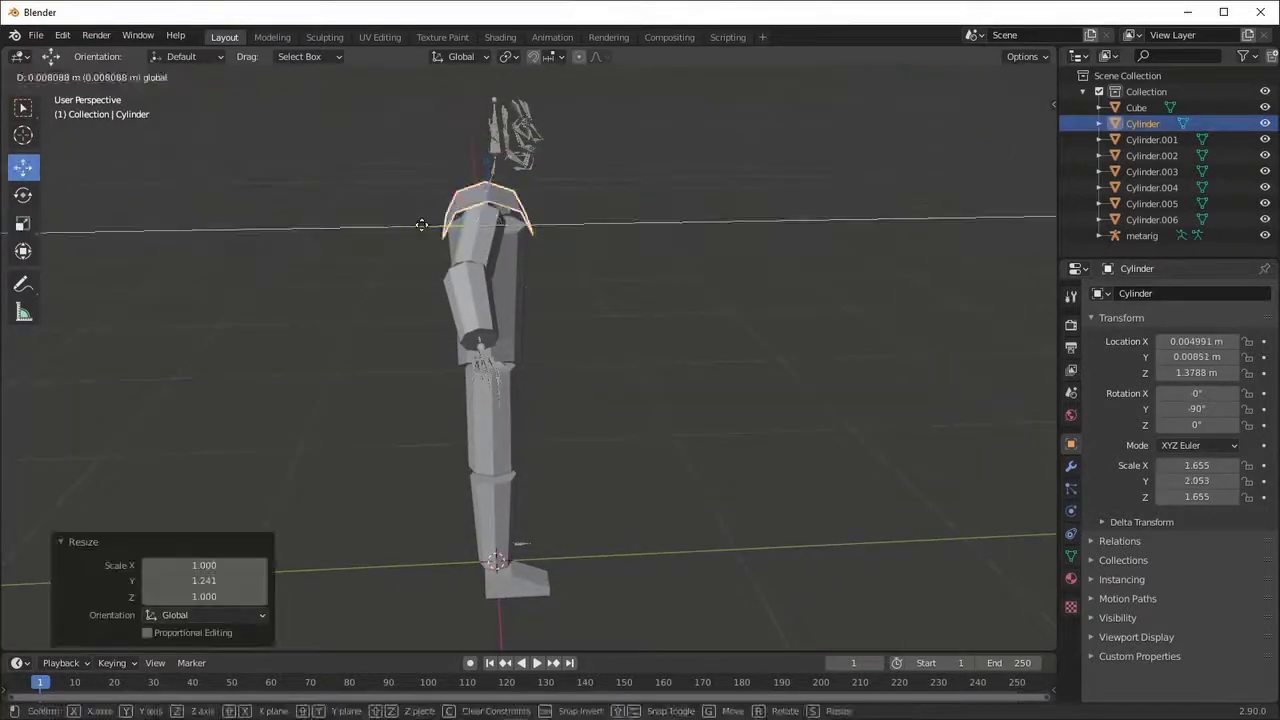
pyautogui.moveTo(413, 225)
pyautogui.mouseDown(button='middle')
pyautogui.moveTo(330, 180)
pyautogui.moveTo(218, 86)
pyautogui.mouseUp(button='middle')
# - Add a cube for the hand at the end of the arm, then rotate and scale it
pyautogui.click(182, 76)
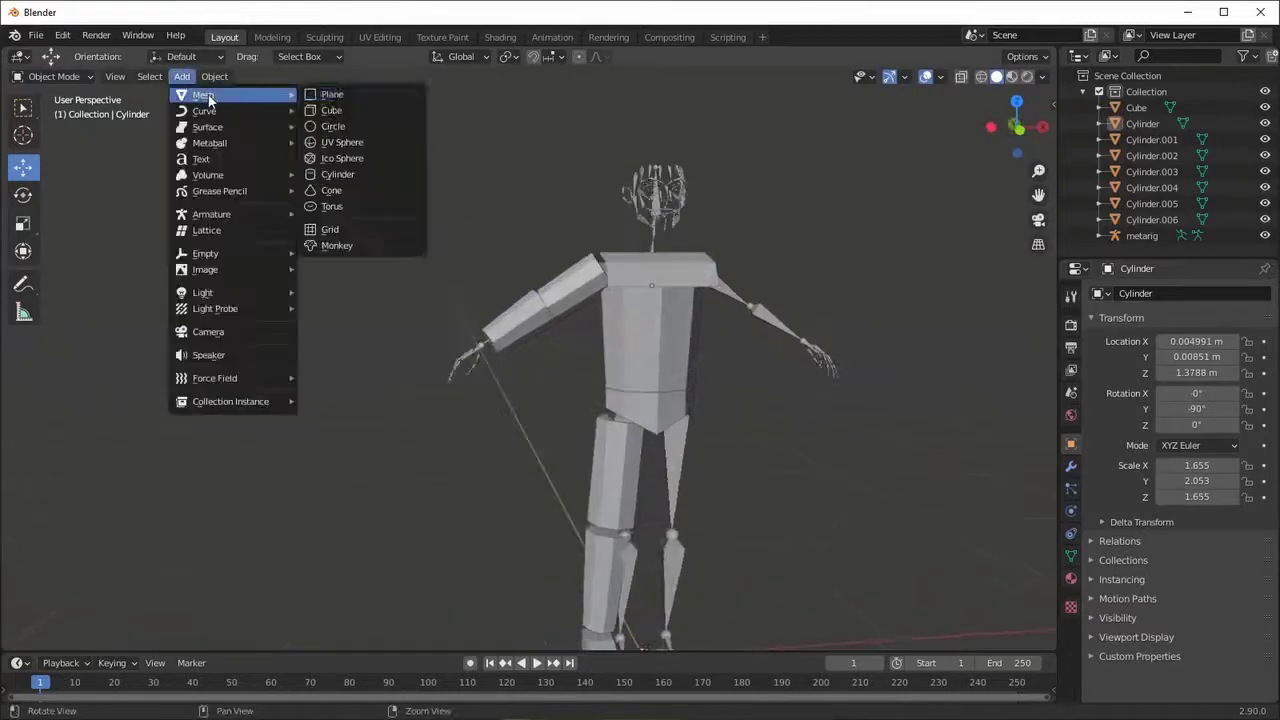
pyautogui.click(335, 112)
pyautogui.moveTo(386, 180); pyautogui.dragTo(669, 566, button='middle')
pyautogui.click(503, 283)
pyautogui.moveTo(503, 283); pyautogui.dragTo(490, 407, button='middle')
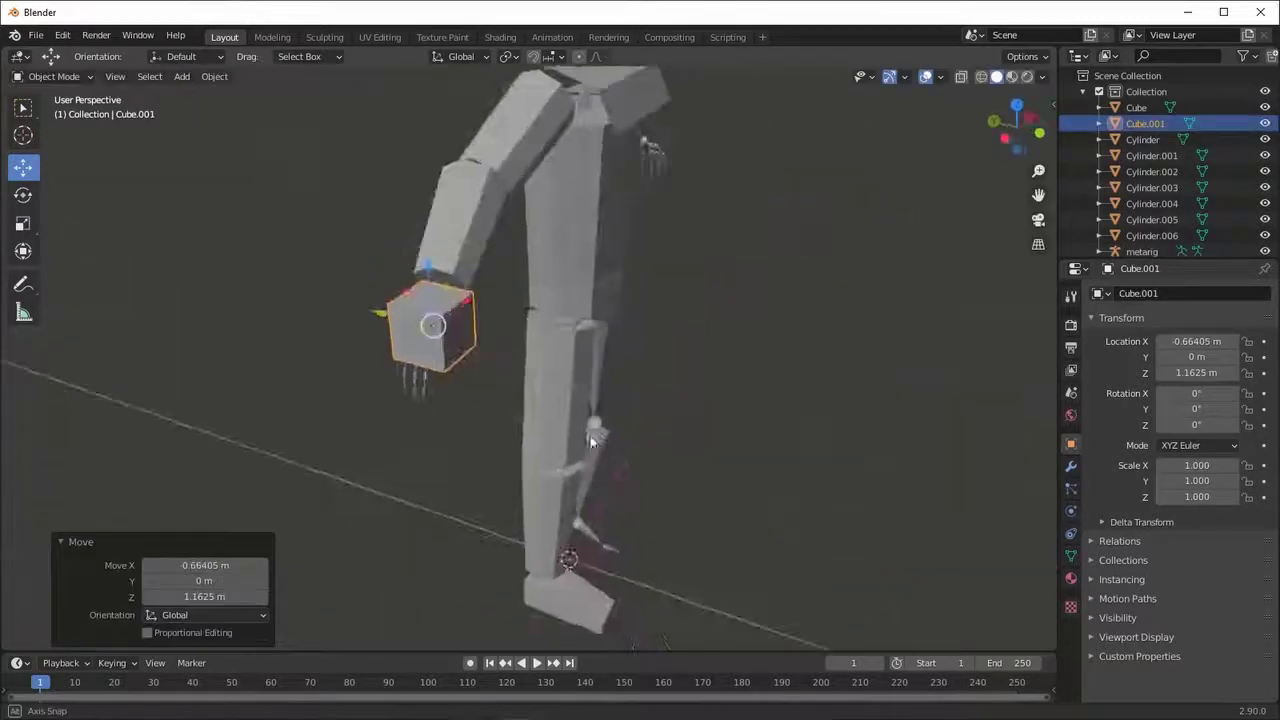
pyautogui.hotkey('shift', 'space')
pyautogui.press('r')
pyautogui.press('Return')
pyautogui.hotkey('shift', 'space')
pyautogui.press('s')
pyautogui.moveTo(640, 400)
pyautogui.mouseDown(button='middle')
pyautogui.moveTo(827, 614)
pyautogui.moveTo(538, 274)
pyautogui.mouseUp(button='middle')
# - Switch to Local transform orientation and flatten the hand block along its own X axis
pyautogui.click(455, 57)
pyautogui.click(410, 123)
pyautogui.moveTo(542, 348); pyautogui.dragTo(600, 330, button='middle')
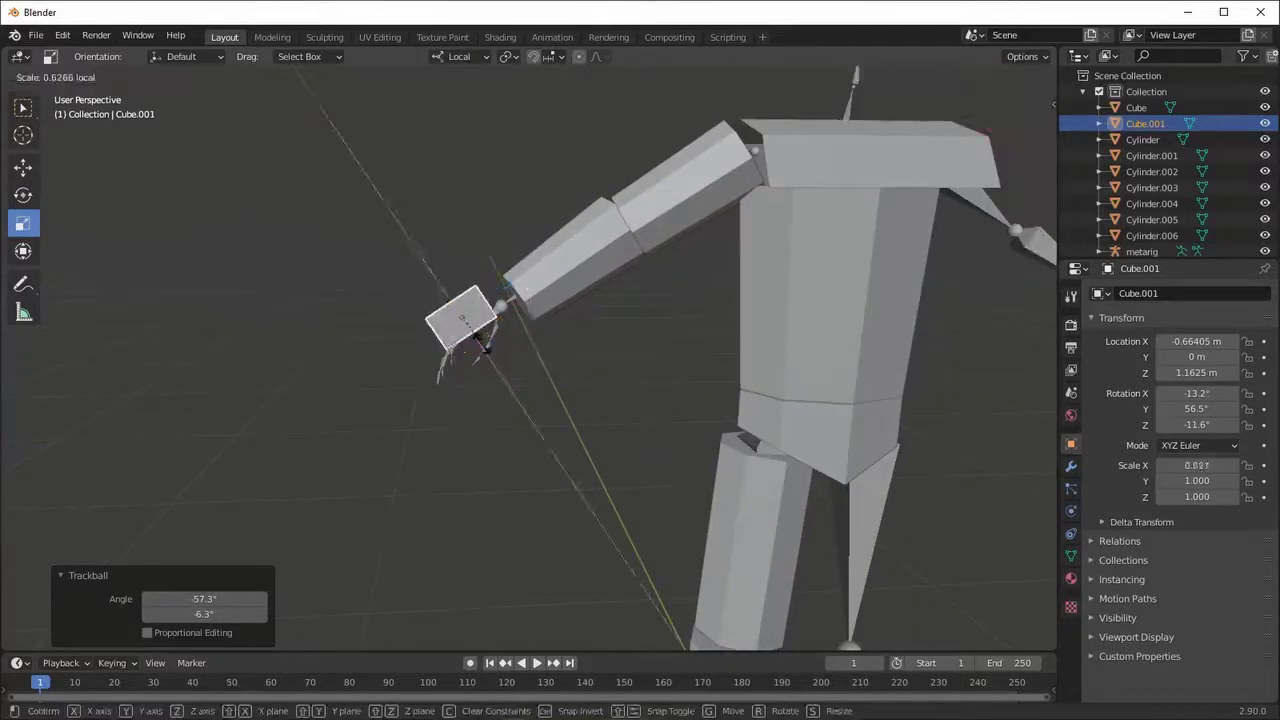
pyautogui.moveTo(500, 340); pyautogui.dragTo(470, 335)
pyautogui.moveTo(470, 335); pyautogui.dragTo(544, 287, button='middle')
pyautogui.hotkey('shift', 'space')
pyautogui.press('r')
pyautogui.press('Escape')
# - Move the Cube.001 hand block onto the arm's wrist
pyautogui.hotkey('shift', 'space')
pyautogui.press('g')
pyautogui.moveTo(490, 290); pyautogui.dragTo(480, 300)
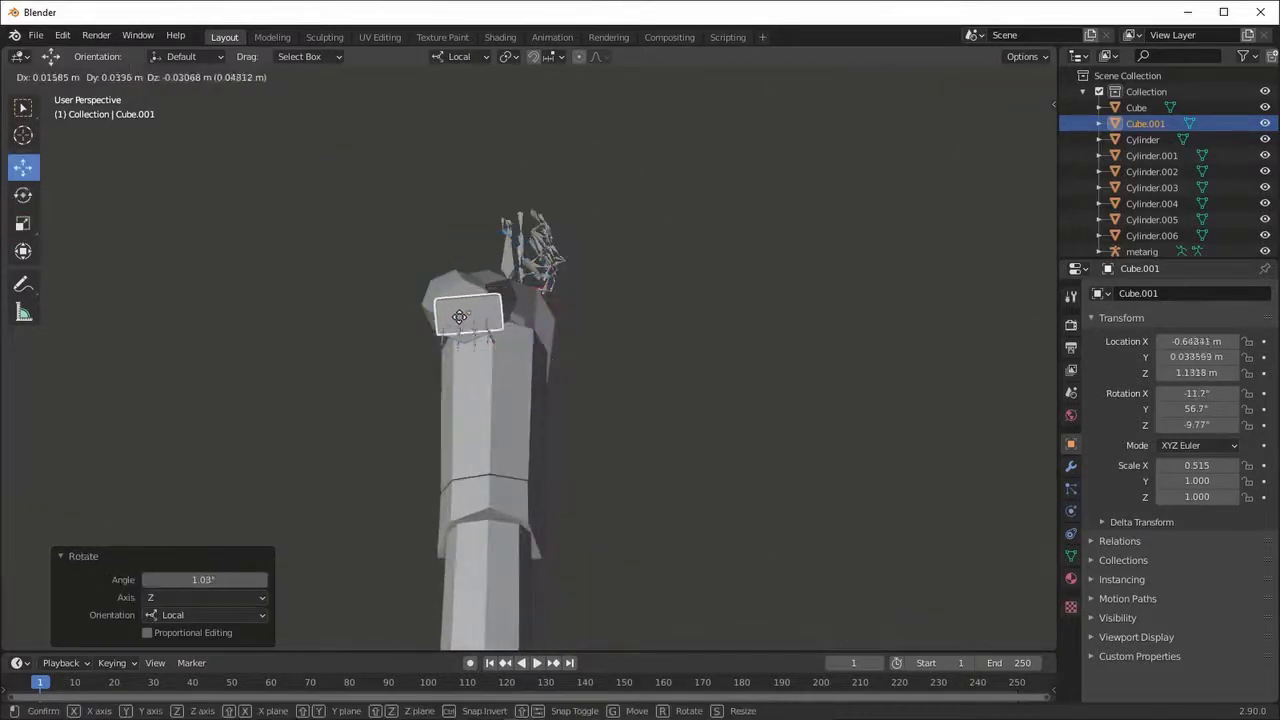
pyautogui.moveTo(480, 300)
pyautogui.mouseDown(button='middle')
pyautogui.moveTo(406, 400)
pyautogui.moveTo(450, 330)
pyautogui.moveTo(620, 285)
pyautogui.moveTo(450, 310)
pyautogui.mouseUp(button='middle')
pyautogui.moveTo(450, 310); pyautogui.dragTo(445, 312)
pyautogui.moveTo(445, 312)
pyautogui.mouseDown(button='middle')
pyautogui.moveTo(597, 338)
pyautogui.moveTo(522, 290)
pyautogui.mouseUp(button='middle')
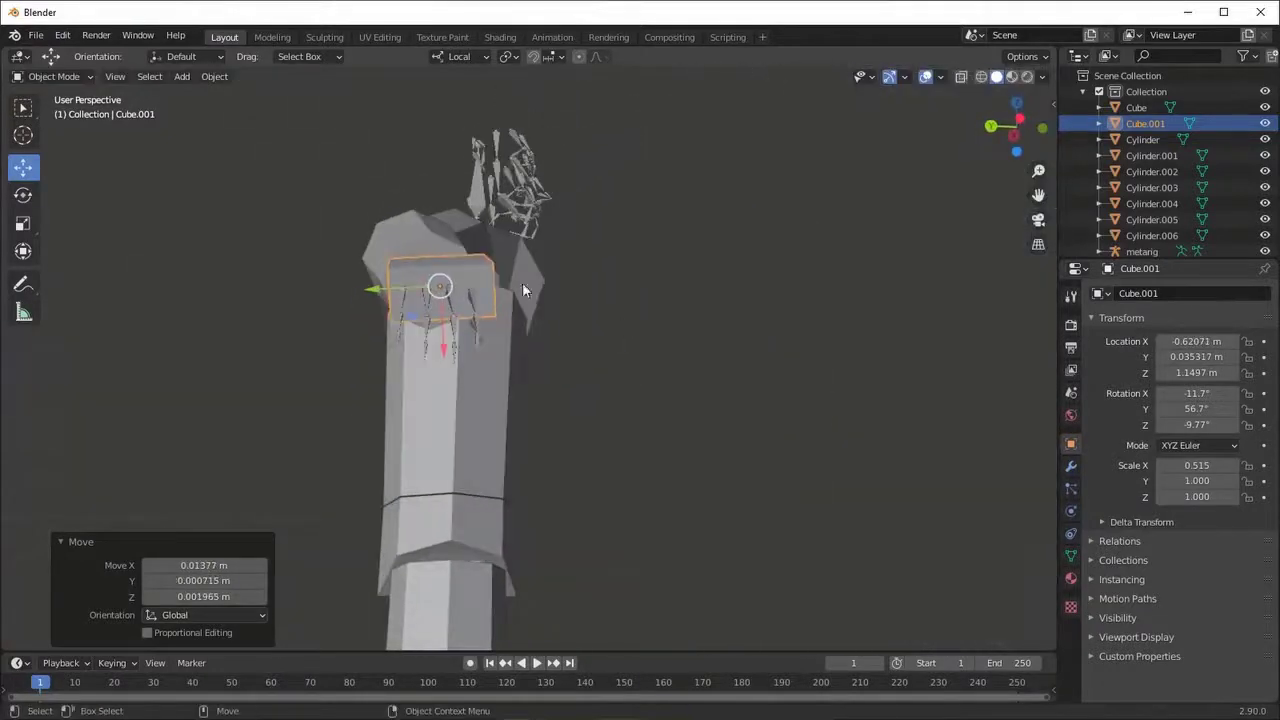
pyautogui.moveTo(481, 250)
pyautogui.mouseDown(button='middle')
pyautogui.moveTo(254, 423)
pyautogui.moveTo(433, 349)
pyautogui.mouseUp(button='middle')
pyautogui.rightClick(481, 245)
pyautogui.press('g')
pyautogui.click(480, 250)
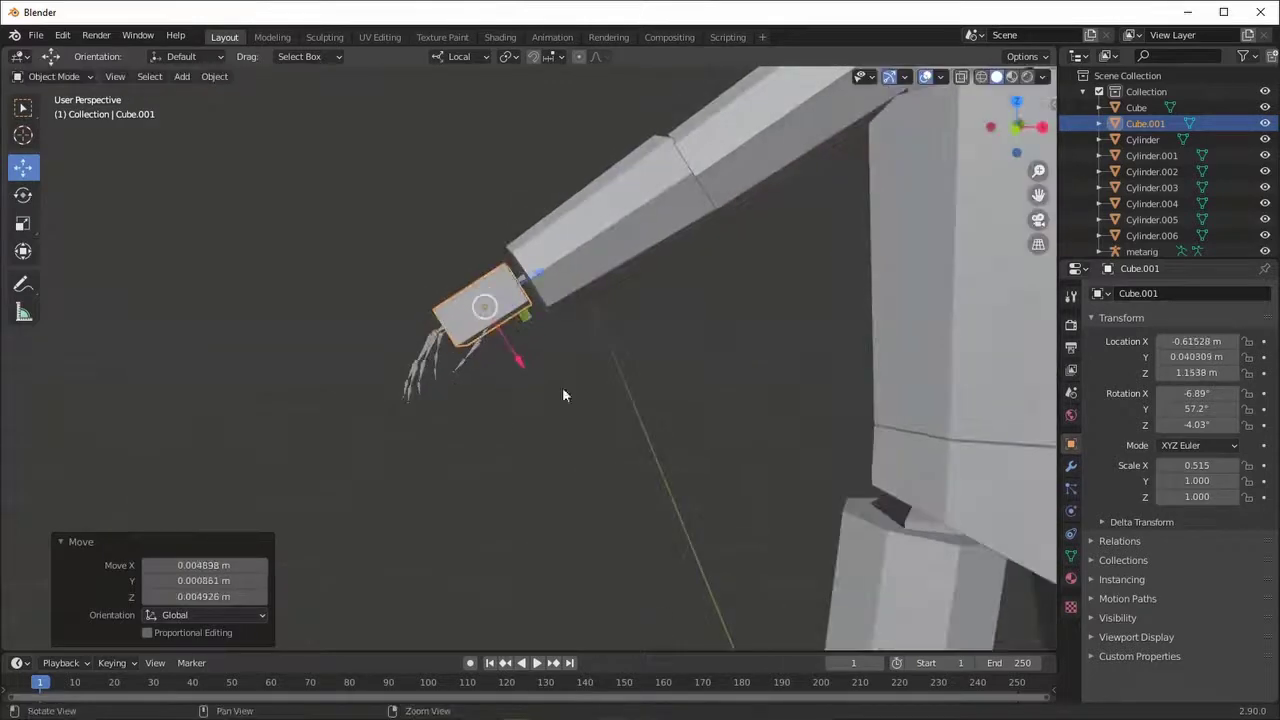
pyautogui.scroll(-5, 562, 394)
pyautogui.moveTo(562, 394)
pyautogui.mouseDown(button='middle')
pyautogui.moveTo(565, 500)
pyautogui.moveTo(711, 464)
pyautogui.moveTo(592, 507)
pyautogui.moveTo(484, 394)
pyautogui.moveTo(463, 329)
pyautogui.moveTo(300, 240)
pyautogui.mouseUp(button='middle')
# - Add a cylinder and raise it above the torso to Z 1.5861 m as the neck
pyautogui.click(181, 76)
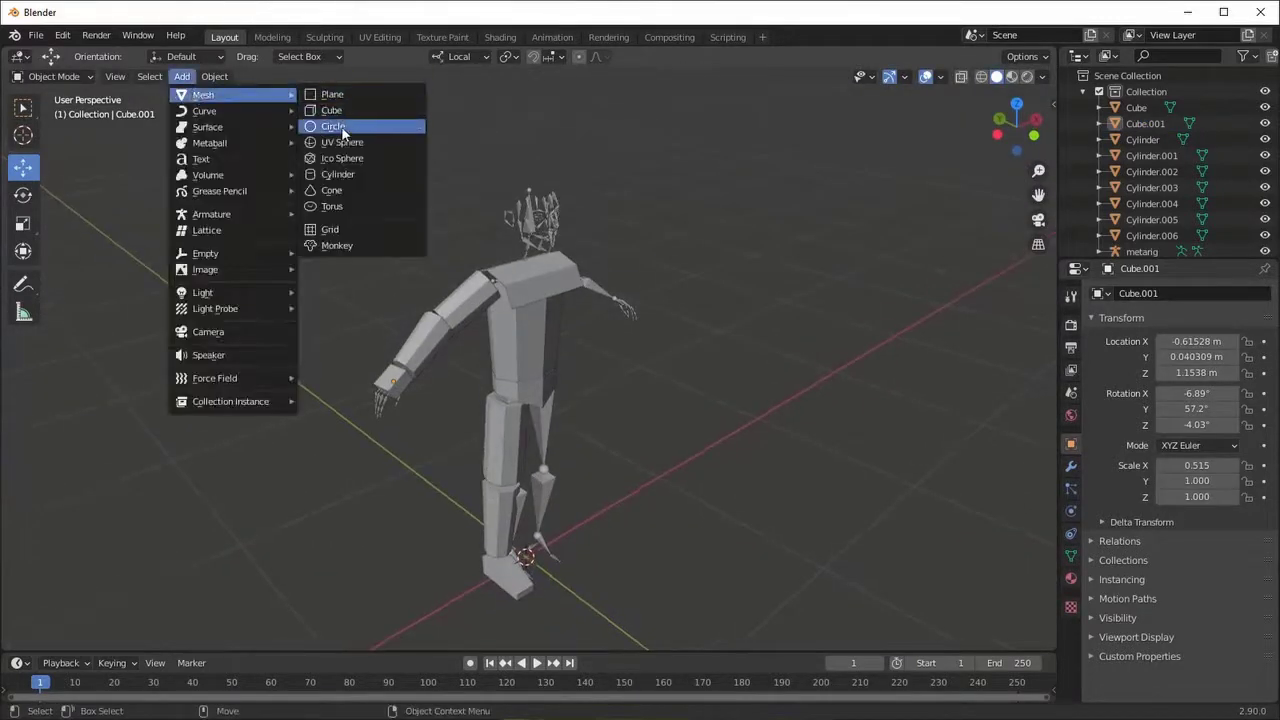
pyautogui.click(333, 176)
pyautogui.click(537, 192)
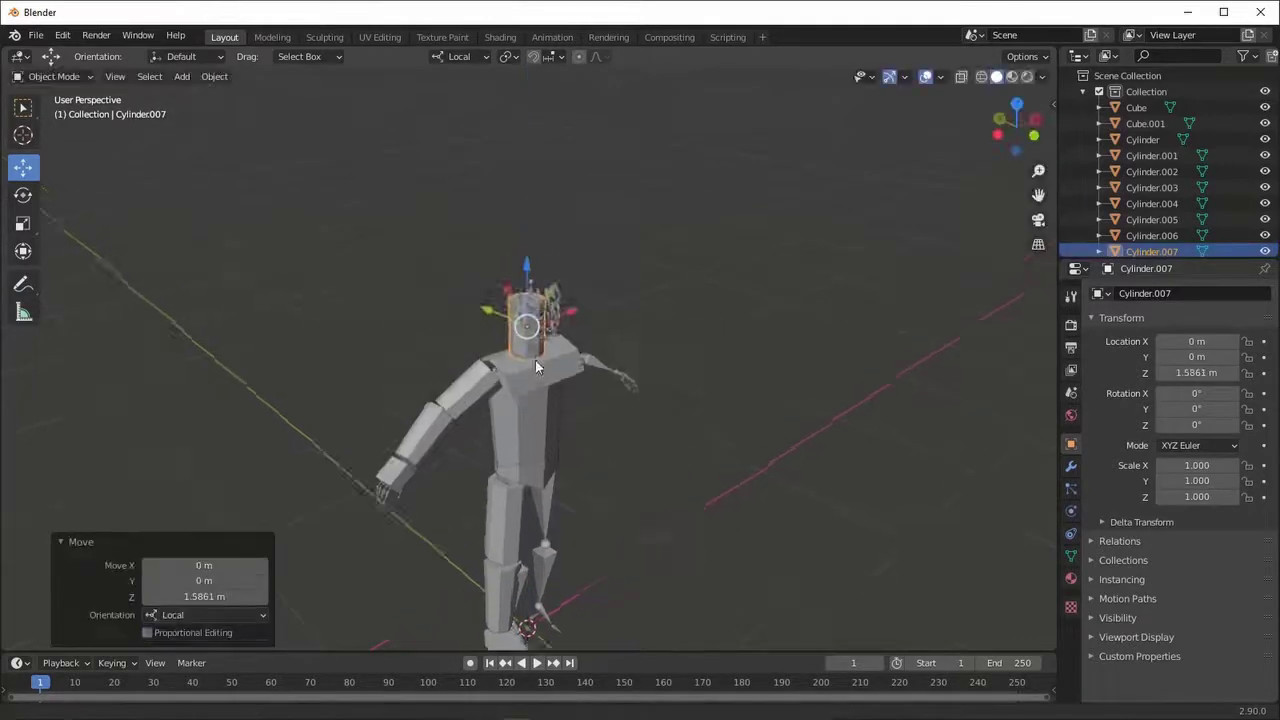
pyautogui.moveTo(535, 360); pyautogui.dragTo(599, 372, button='middle')
pyautogui.scroll(3, 599, 372)
pyautogui.press('Tab')
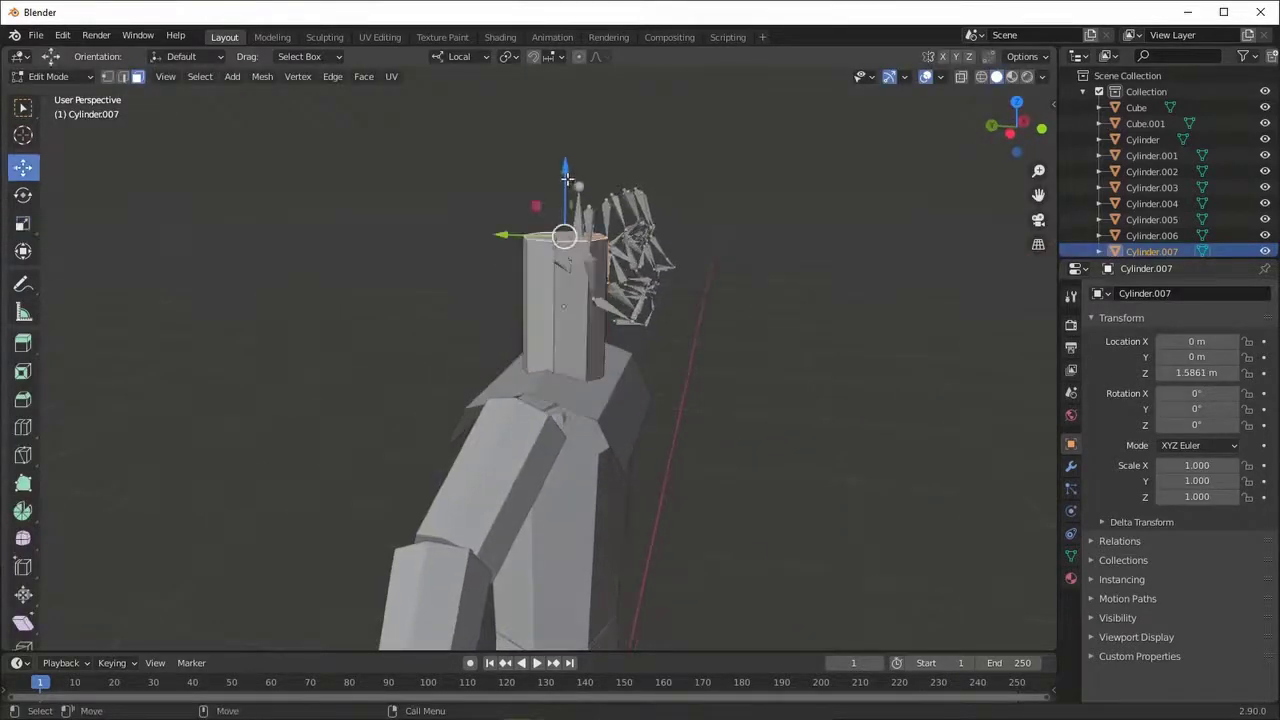
pyautogui.moveTo(566, 178)
pyautogui.mouseDown(button='middle')
pyautogui.moveTo(580, 206)
pyautogui.moveTo(450, 300)
pyautogui.mouseUp(button='middle')
# - Replace a first sphere with a new UV sphere of 10 segments and 6 rings
pyautogui.scroll(-3, 350, 179)
pyautogui.press('Tab')
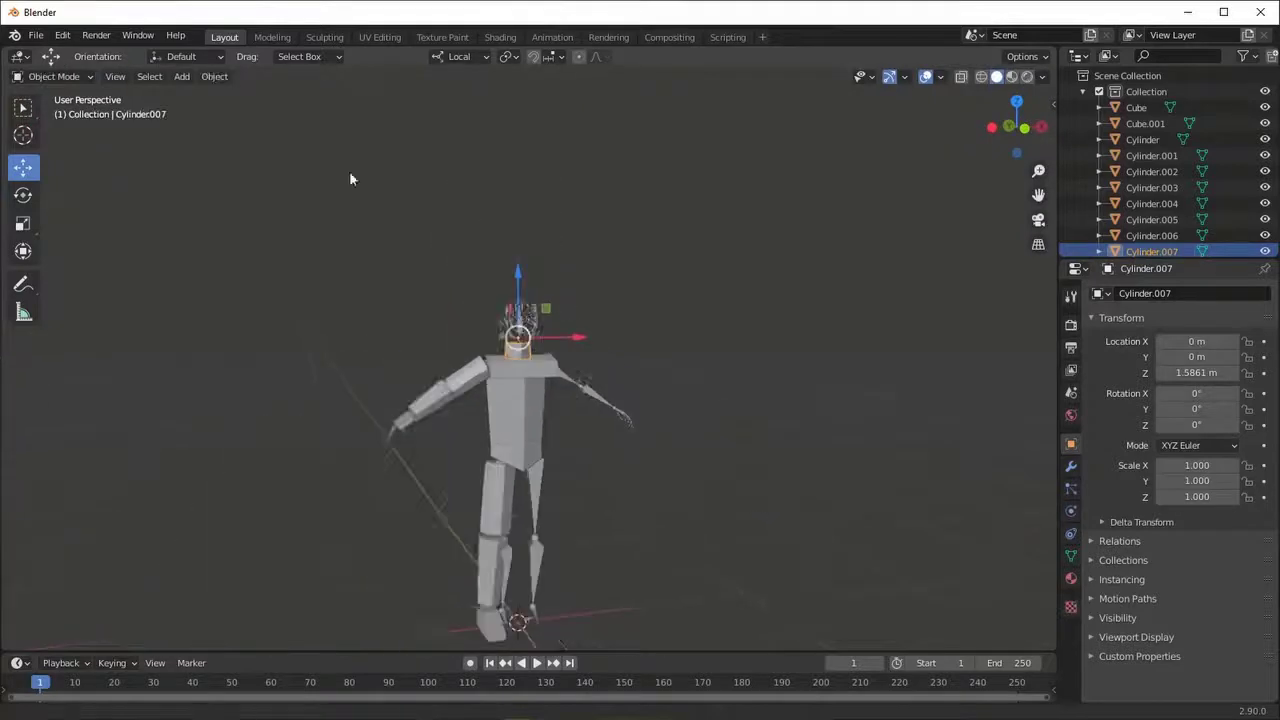
pyautogui.click(182, 76)
pyautogui.click(344, 145)
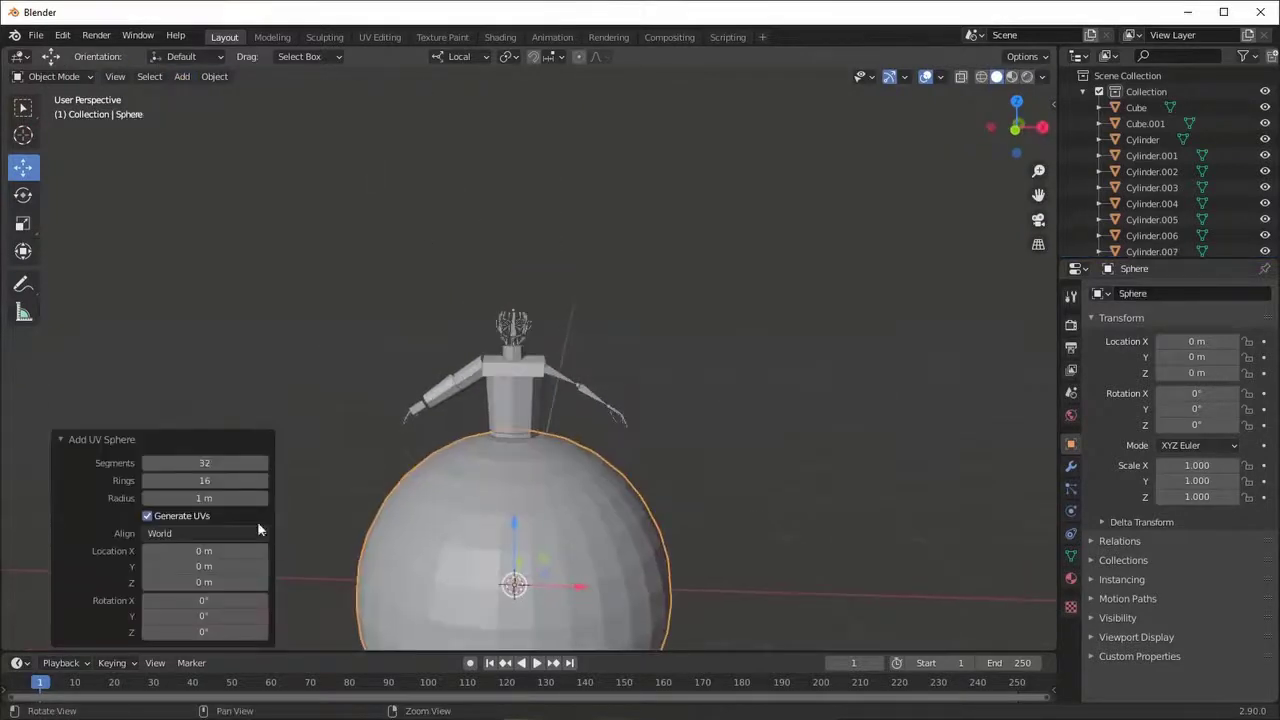
pyautogui.click(213, 487)
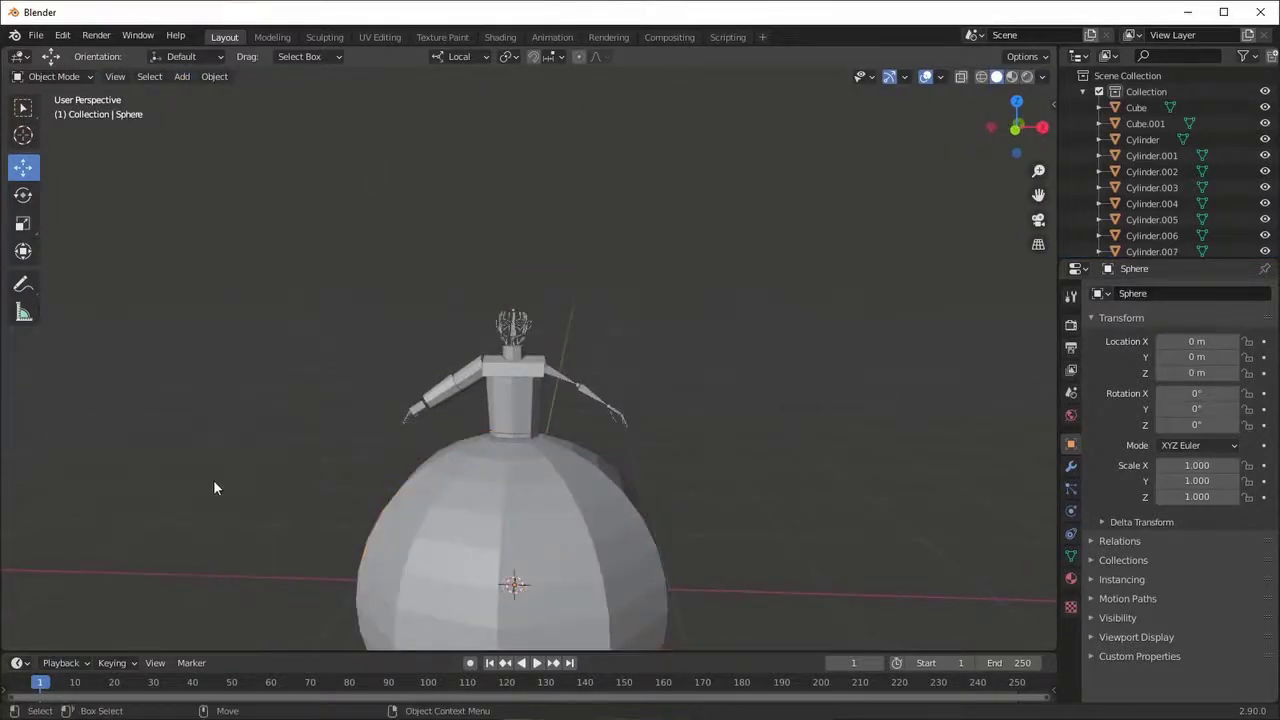
pyautogui.press('Delete')
pyautogui.click(214, 76)
pyautogui.moveTo(204, 95)
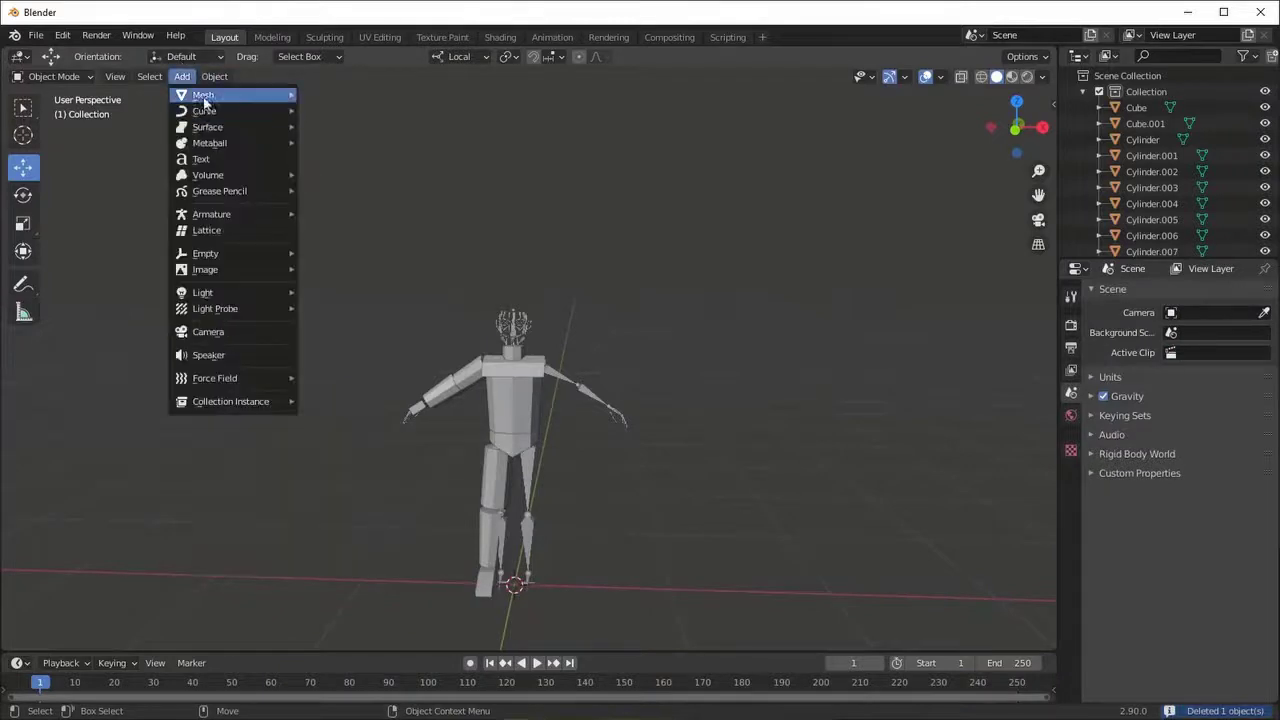
pyautogui.click(323, 145)
pyautogui.moveTo(204, 463)
pyautogui.mouseDown()
pyautogui.moveTo(150, 463)
pyautogui.moveTo(170, 480)
pyautogui.mouseUp()
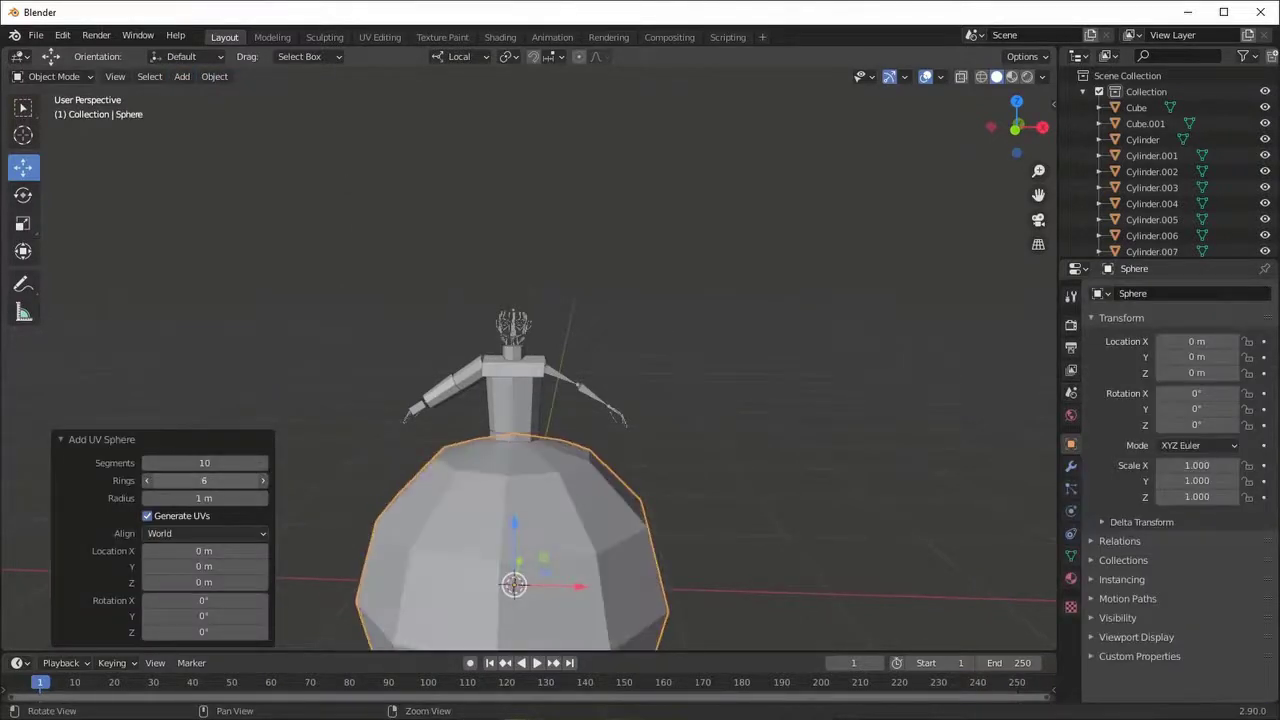
pyautogui.moveTo(700, 470); pyautogui.dragTo(720, 505, button='middle')
# - Shrink the sphere to head size and lower it onto the neck
pyautogui.moveTo(539, 520); pyautogui.dragTo(537, 277)
pyautogui.press('s')
pyautogui.click(548, 305)
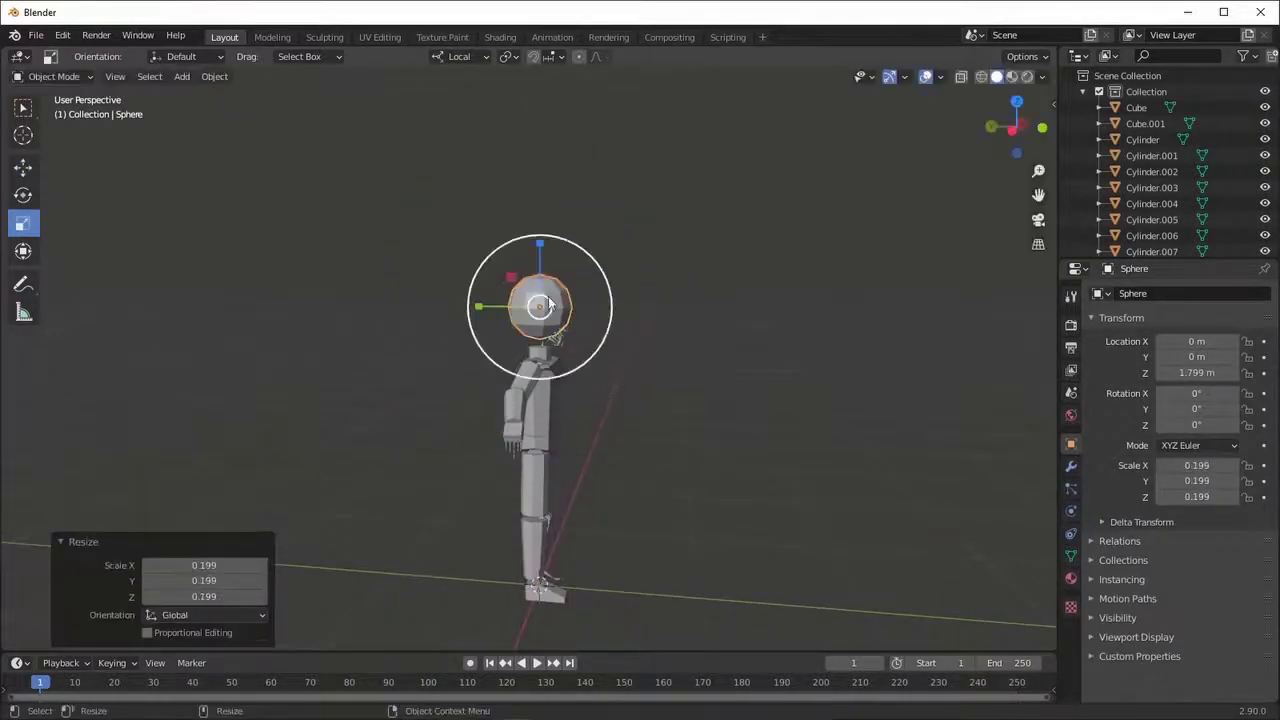
pyautogui.click(575, 292)
pyautogui.moveTo(575, 292); pyautogui.dragTo(540, 300, button='middle')
pyautogui.scroll(3, 540, 300)
pyautogui.press('g')
pyautogui.press('z')
pyautogui.click(520, 290)
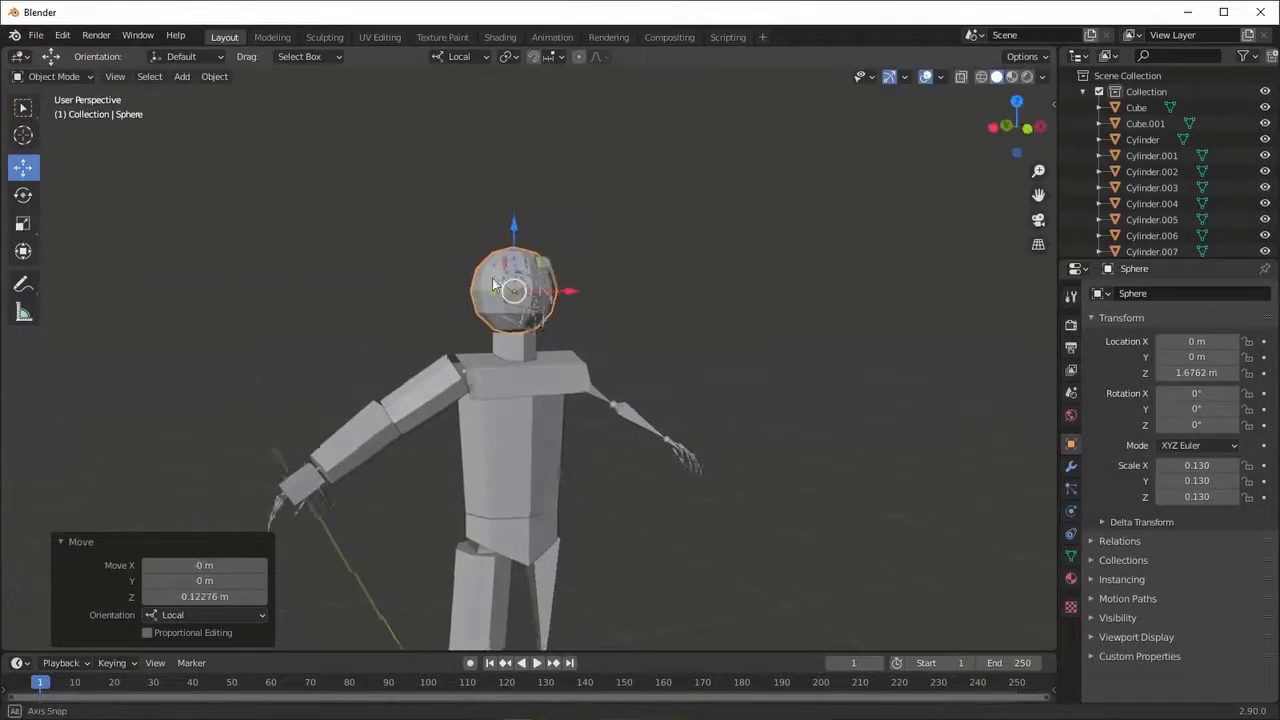
pyautogui.scroll(2, 511, 292)
# - Narrow the head along its Y and X axes to about 0.104 × 0.118 × 0.130
pyautogui.moveTo(511, 292); pyautogui.dragTo(490, 290)
pyautogui.moveTo(655, 317); pyautogui.dragTo(600, 300, button='middle')
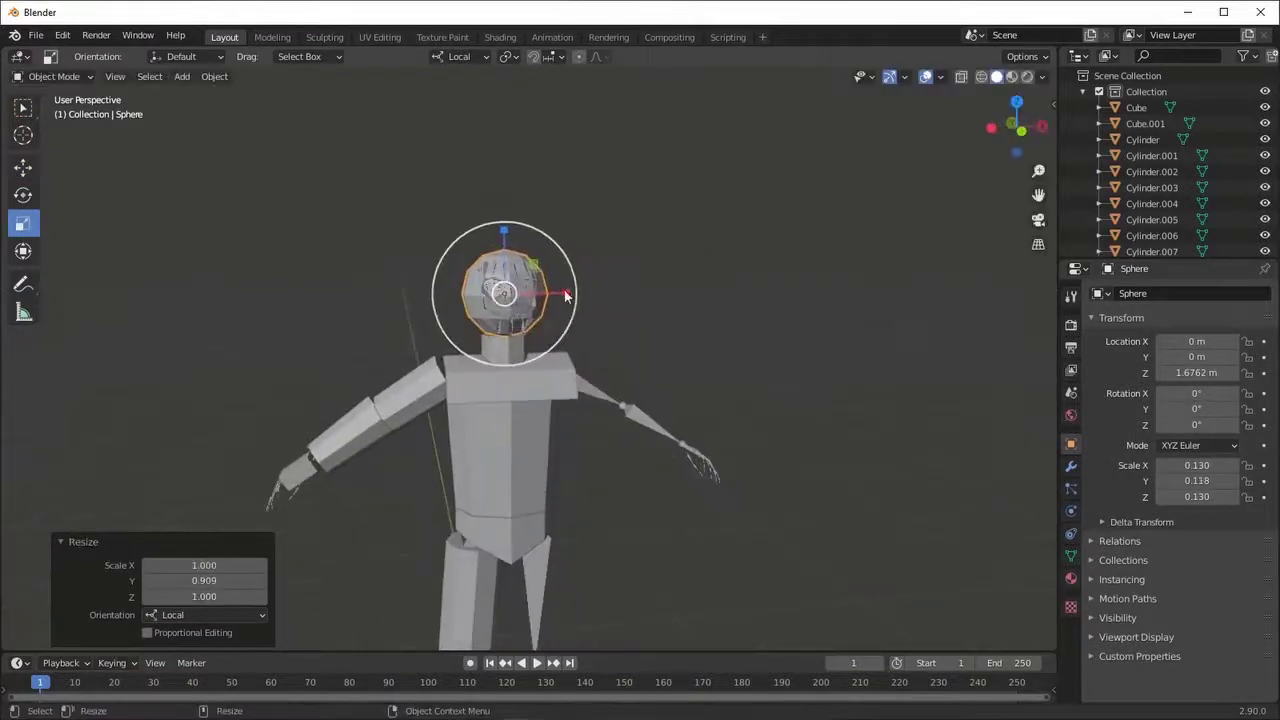
pyautogui.moveTo(585, 288); pyautogui.dragTo(560, 288)
pyautogui.moveTo(560, 288); pyautogui.dragTo(507, 293, button='middle')
pyautogui.hotkey('shift', 'space')
pyautogui.press('g')
# - Select the metarig armature and delete it
pyautogui.moveTo(656, 341)
pyautogui.mouseDown(button='middle')
pyautogui.moveTo(634, 351)
pyautogui.moveTo(664, 378)
pyautogui.moveTo(734, 374)
pyautogui.moveTo(611, 374)
pyautogui.moveTo(600, 389)
pyautogui.moveTo(613, 400)
pyautogui.moveTo(591, 384)
pyautogui.moveTo(612, 385)
pyautogui.moveTo(556, 411)
pyautogui.moveTo(554, 397)
pyautogui.mouseUp(button='middle')
pyautogui.click(511, 266)
pyautogui.scroll(-3, 620, 280)
pyautogui.press('Delete')
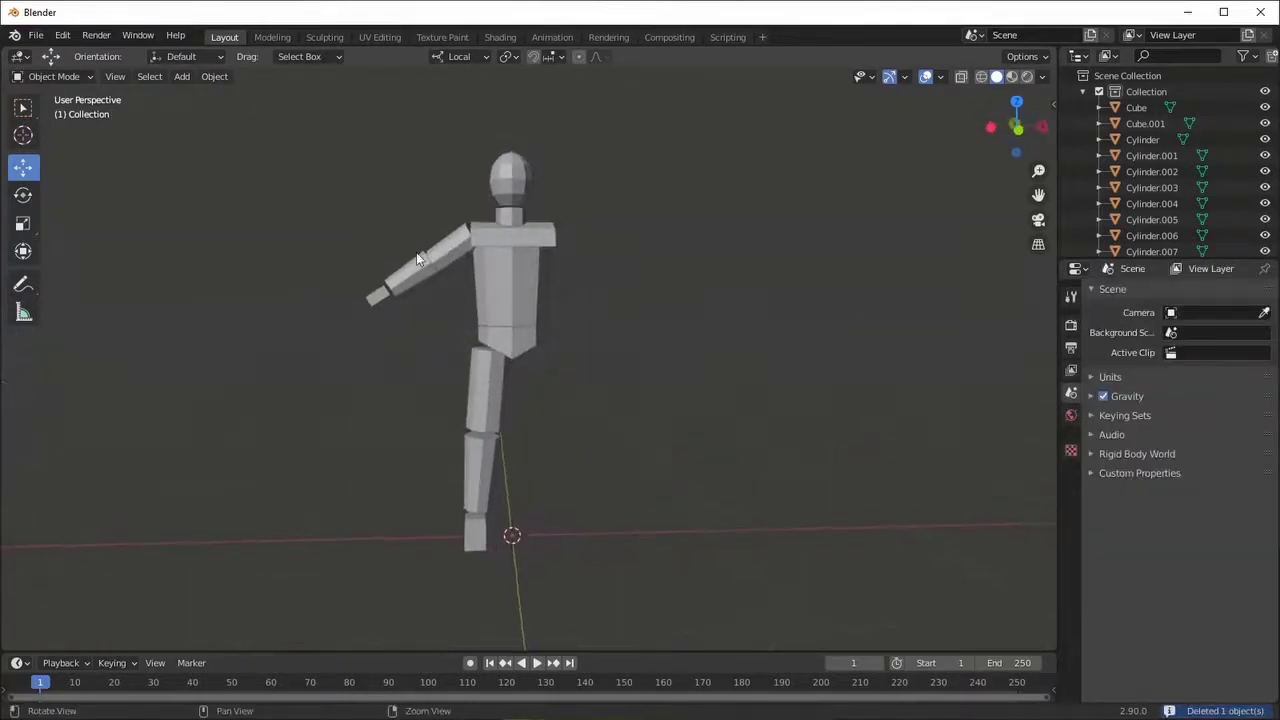
# - Join the selected limb pieces into Cylinder.003
pyautogui.moveTo(418, 258)
pyautogui.mouseDown(button='middle')
pyautogui.moveTo(403, 429)
pyautogui.moveTo(557, 434)
pyautogui.moveTo(427, 430)
pyautogui.moveTo(492, 473)
pyautogui.mouseUp(button='middle')
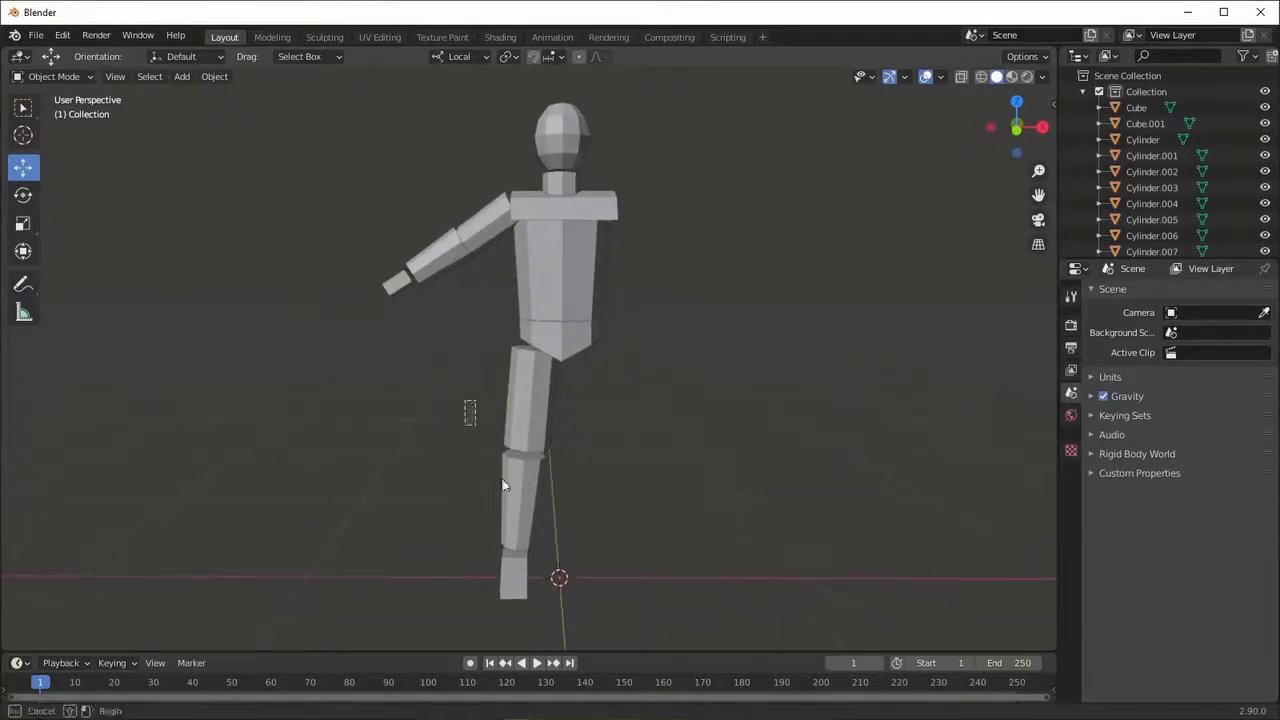
pyautogui.rightClick(471, 334)
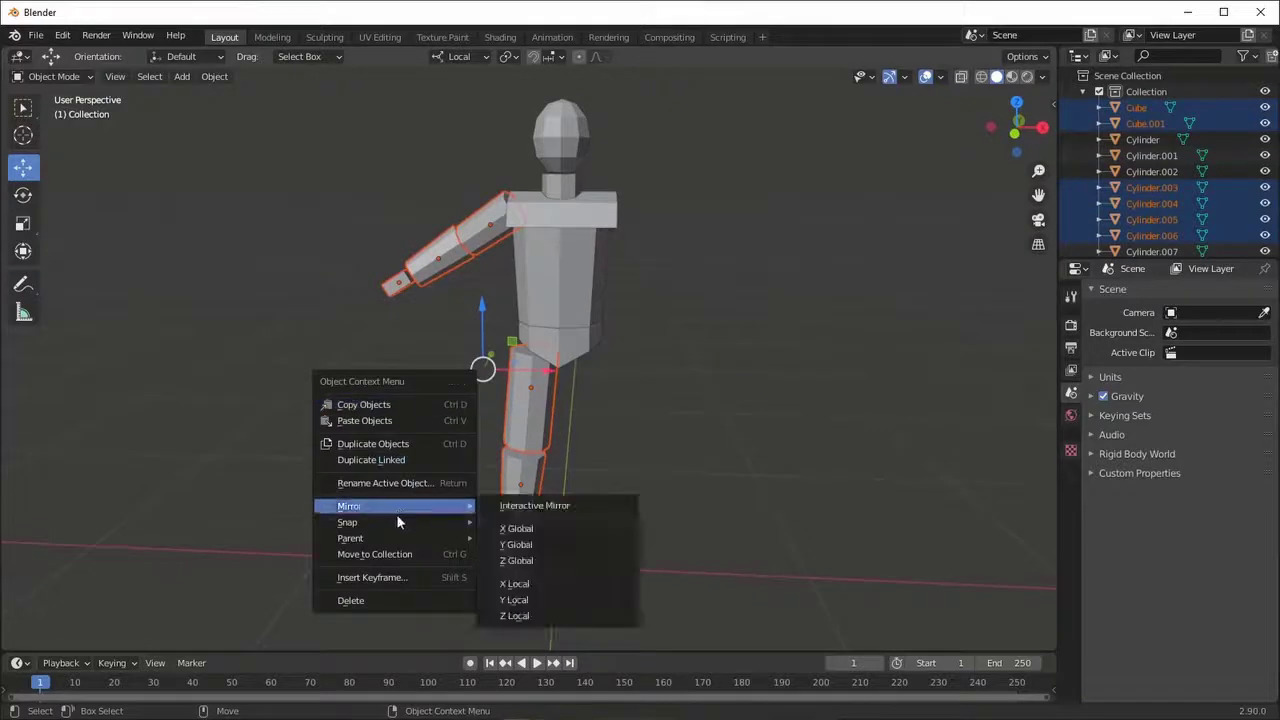
pyautogui.keyDown('shift'); pyautogui.click(547, 418); pyautogui.keyUp('shift')
pyautogui.rightClick(547, 418)
pyautogui.click(591, 440)
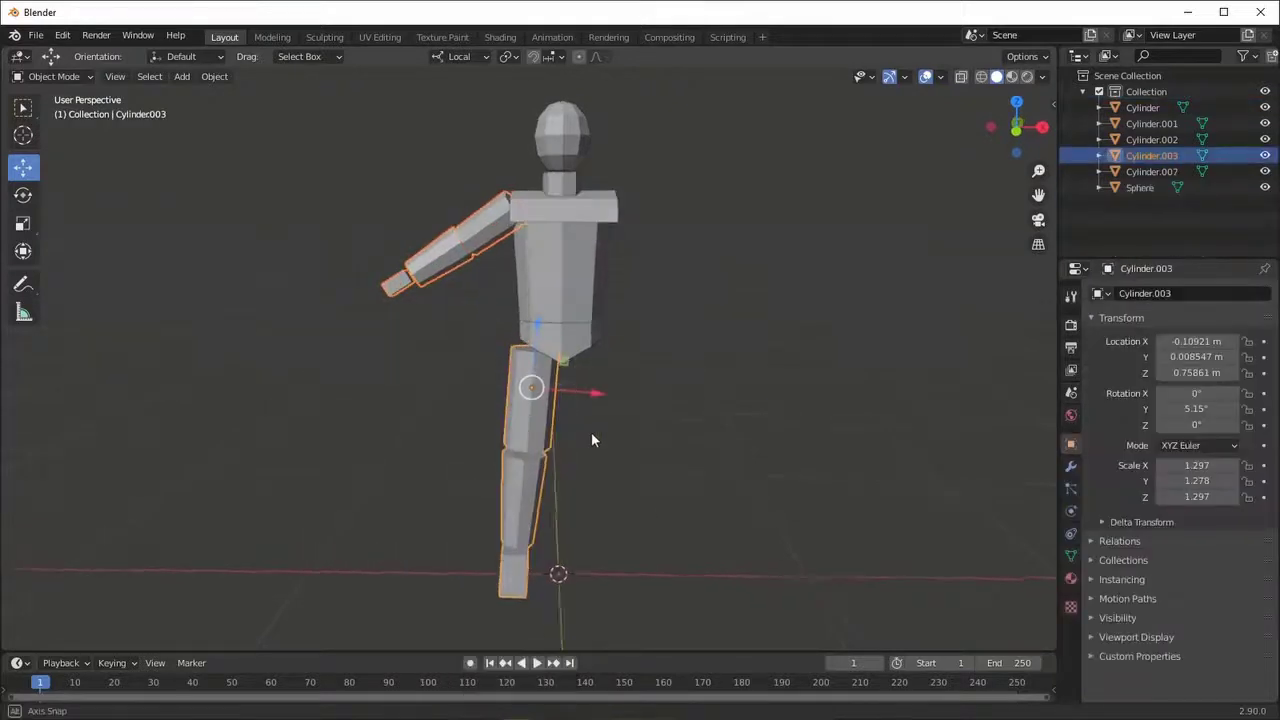
# - Set the limbs' origin to the 3D cursor and apply all transforms in Global orientation
pyautogui.rightClick(525, 408)
pyautogui.click(650, 481)
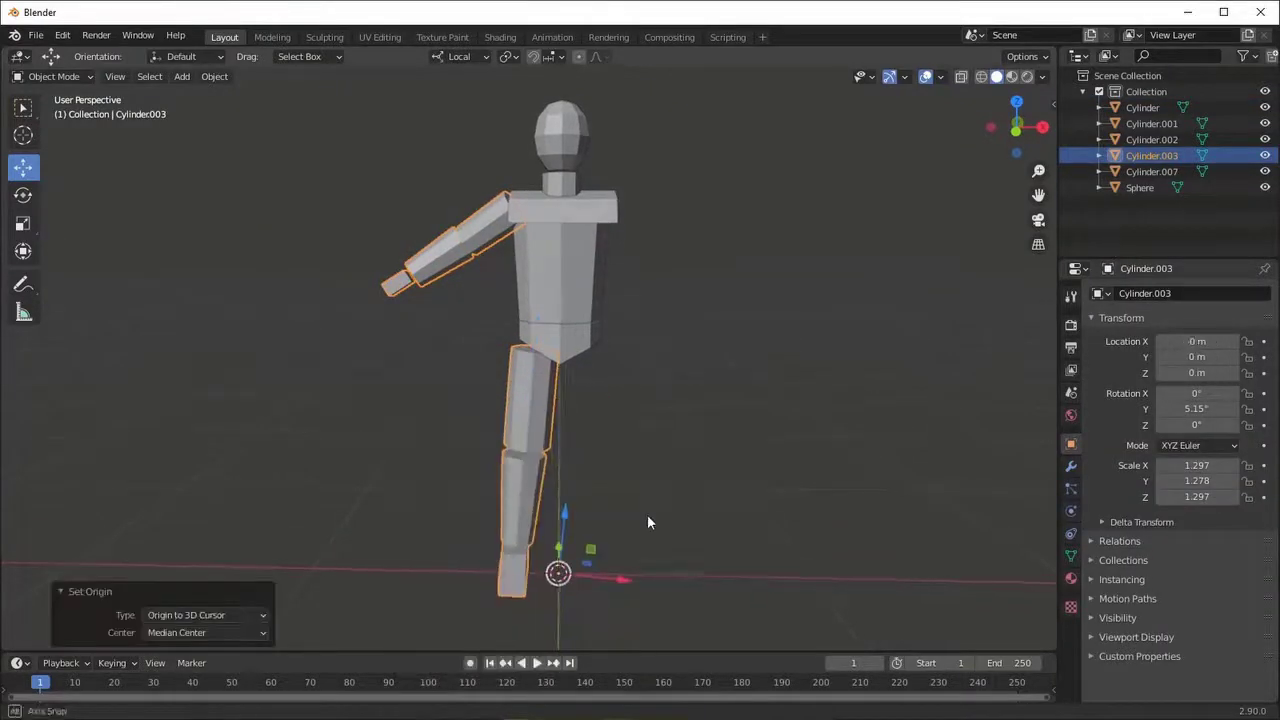
pyautogui.click(459, 56)
pyautogui.click(454, 103)
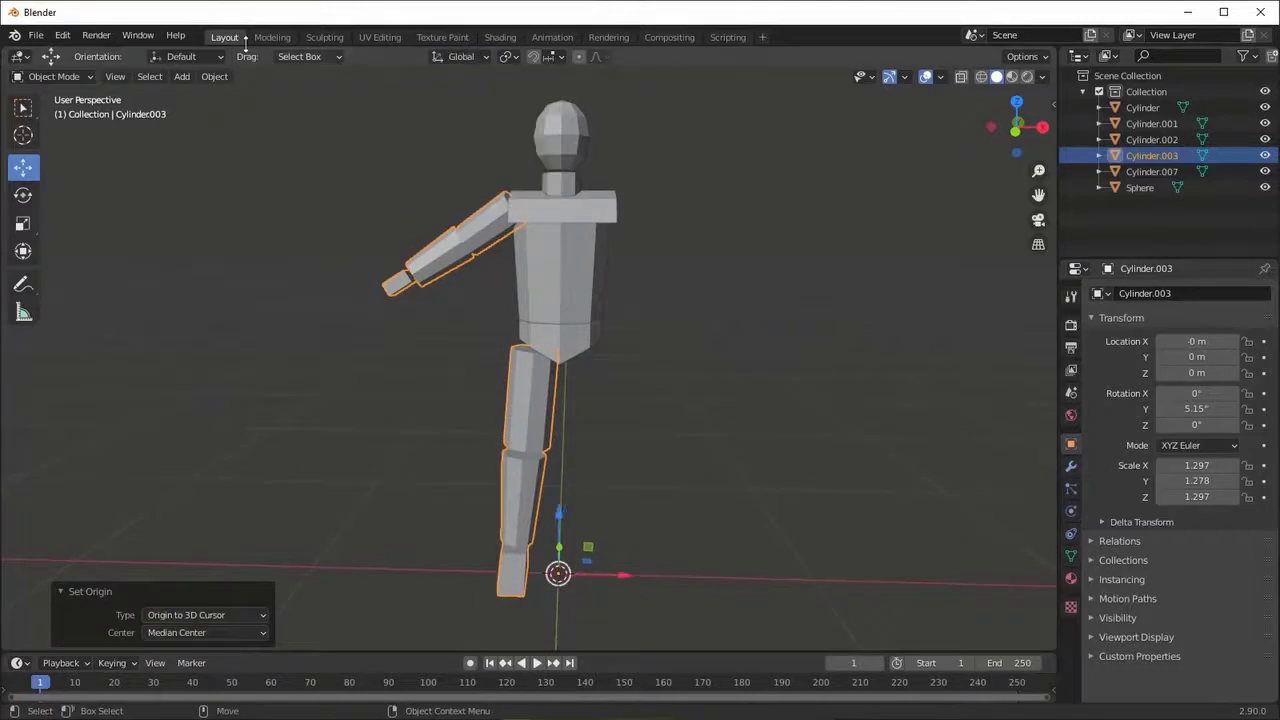
pyautogui.click(214, 76)
pyautogui.click(398, 206)
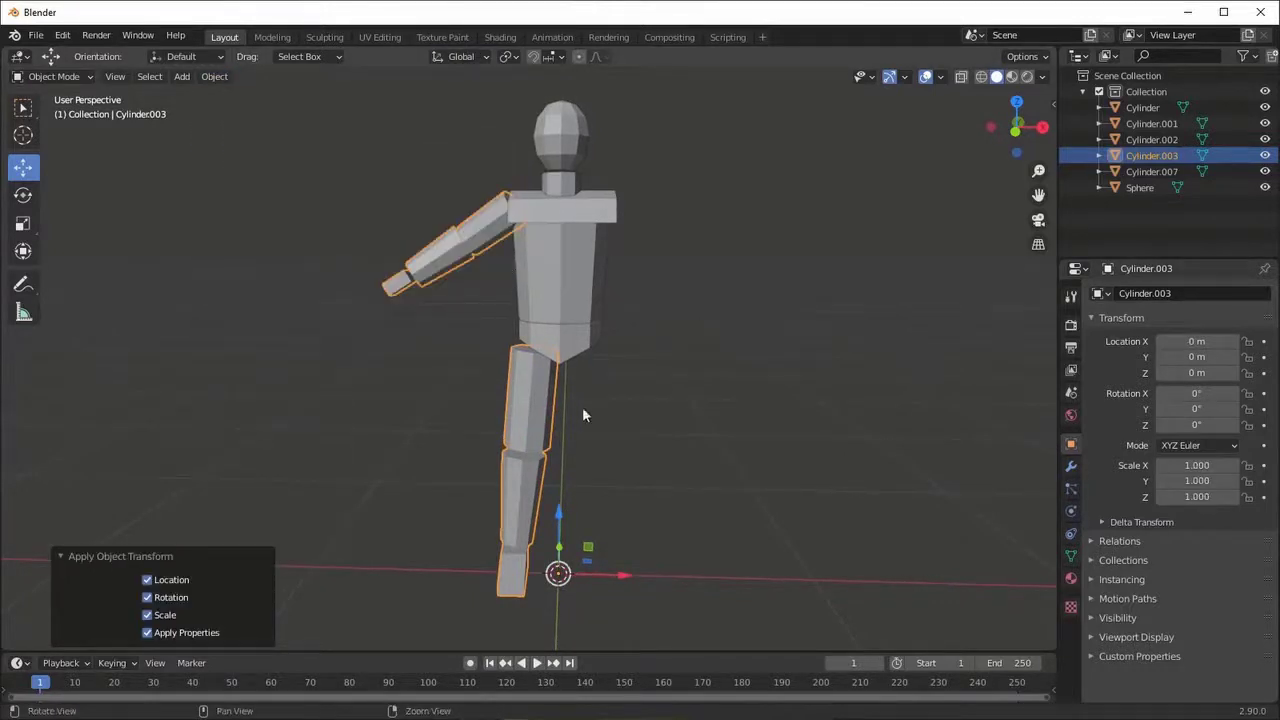
# - Add an X-axis Mirror modifier to the limbs and apply it
pyautogui.click(1071, 466)
pyautogui.click(1138, 293)
pyautogui.click(948, 452)
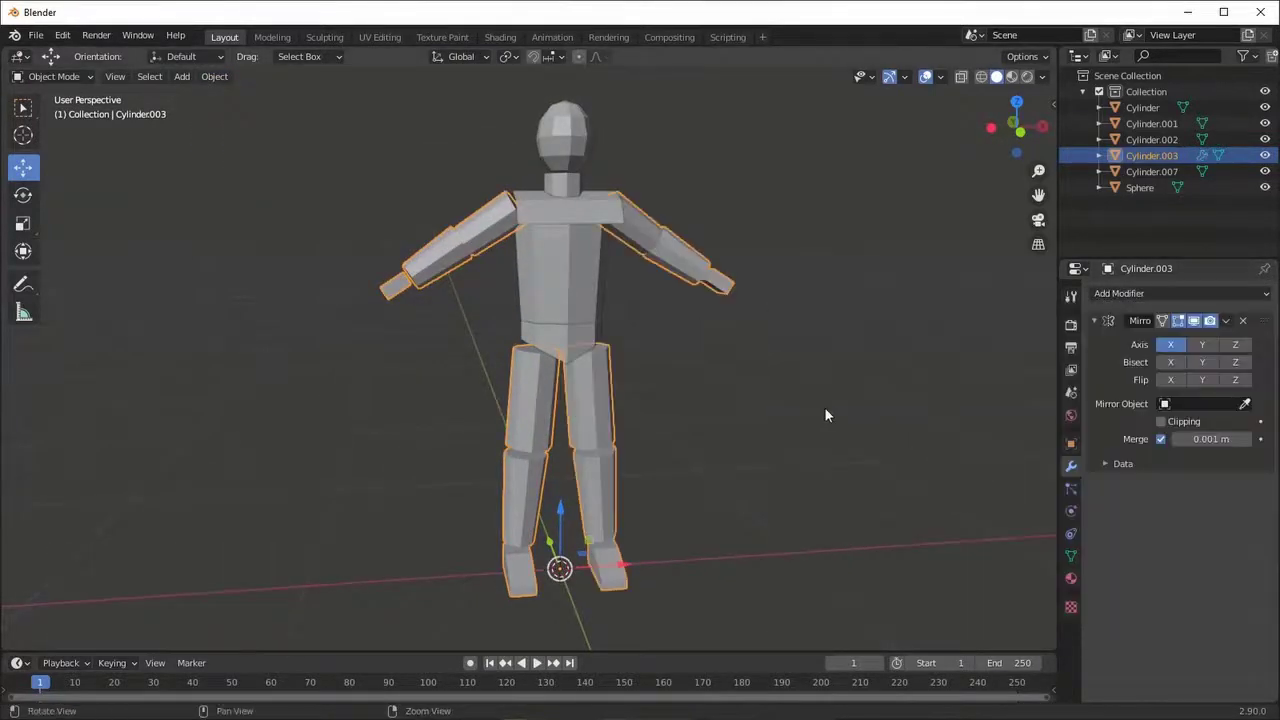
pyautogui.click(1170, 340)
pyautogui.click(777, 380)
pyautogui.moveTo(777, 380)
pyautogui.mouseDown(button='middle')
pyautogui.moveTo(814, 334)
pyautogui.moveTo(537, 343)
pyautogui.moveTo(818, 335)
pyautogui.moveTo(747, 343)
pyautogui.moveTo(706, 331)
pyautogui.moveTo(797, 338)
pyautogui.moveTo(760, 337)
pyautogui.moveTo(752, 385)
pyautogui.mouseUp(button='middle')
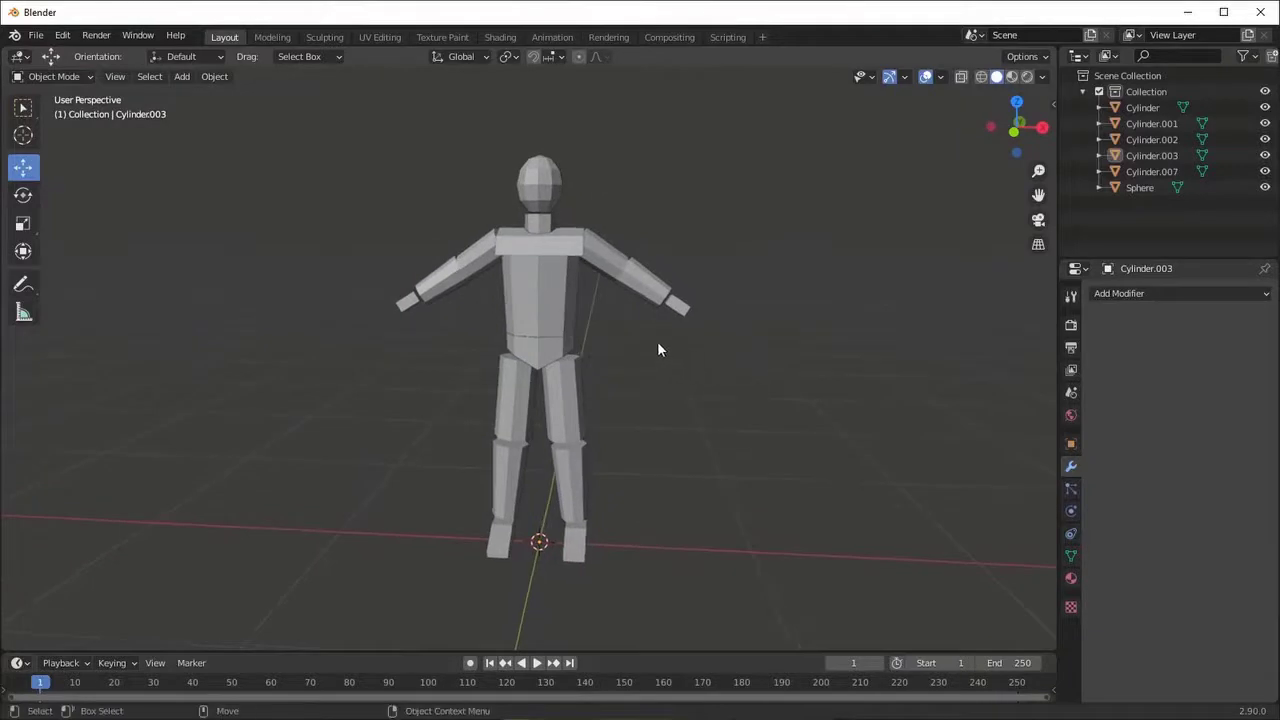
# - In Edit Mode, select the waist face and delete its vertices
pyautogui.moveTo(402, 376)
pyautogui.mouseDown(button='middle')
pyautogui.moveTo(409, 400)
pyautogui.moveTo(463, 397)
pyautogui.moveTo(508, 323)
pyautogui.moveTo(543, 414)
pyautogui.moveTo(666, 380)
pyautogui.moveTo(571, 360)
pyautogui.moveTo(630, 433)
pyautogui.mouseUp(button='middle')
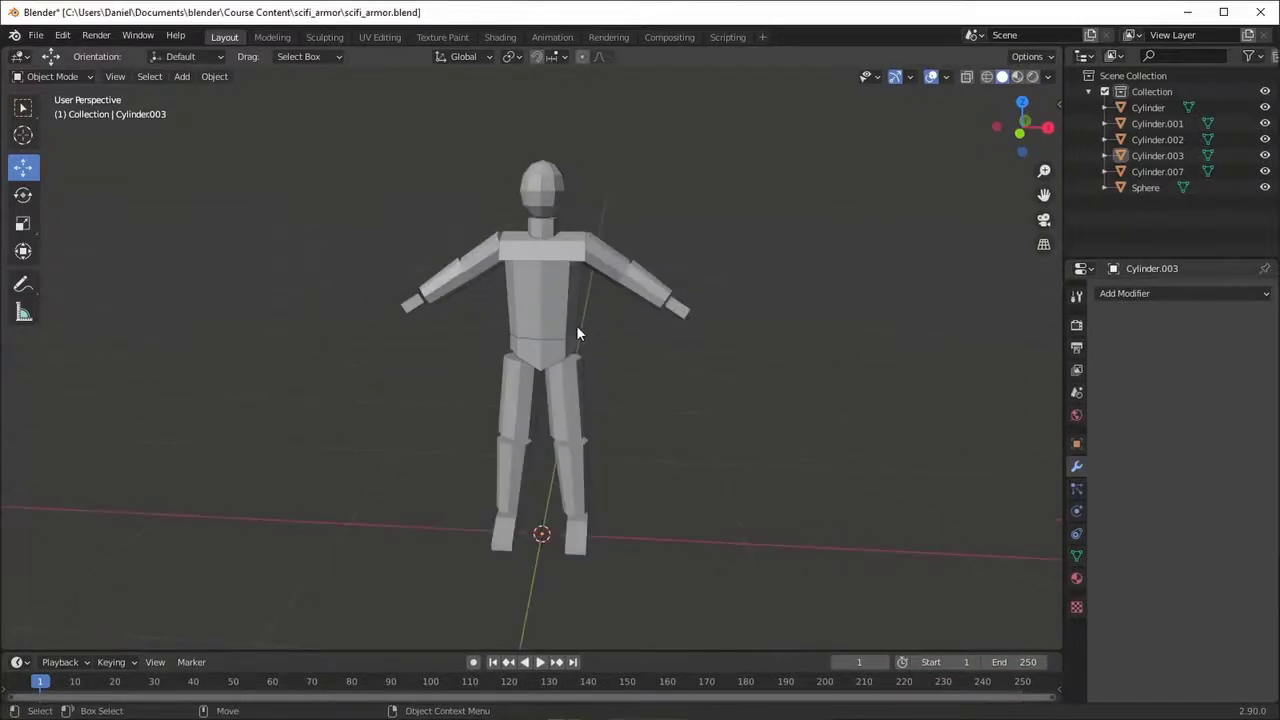
pyautogui.moveTo(511, 328)
pyautogui.mouseDown(button='middle')
pyautogui.moveTo(511, 357)
pyautogui.moveTo(594, 366)
pyautogui.moveTo(552, 358)
pyautogui.mouseUp(button='middle')
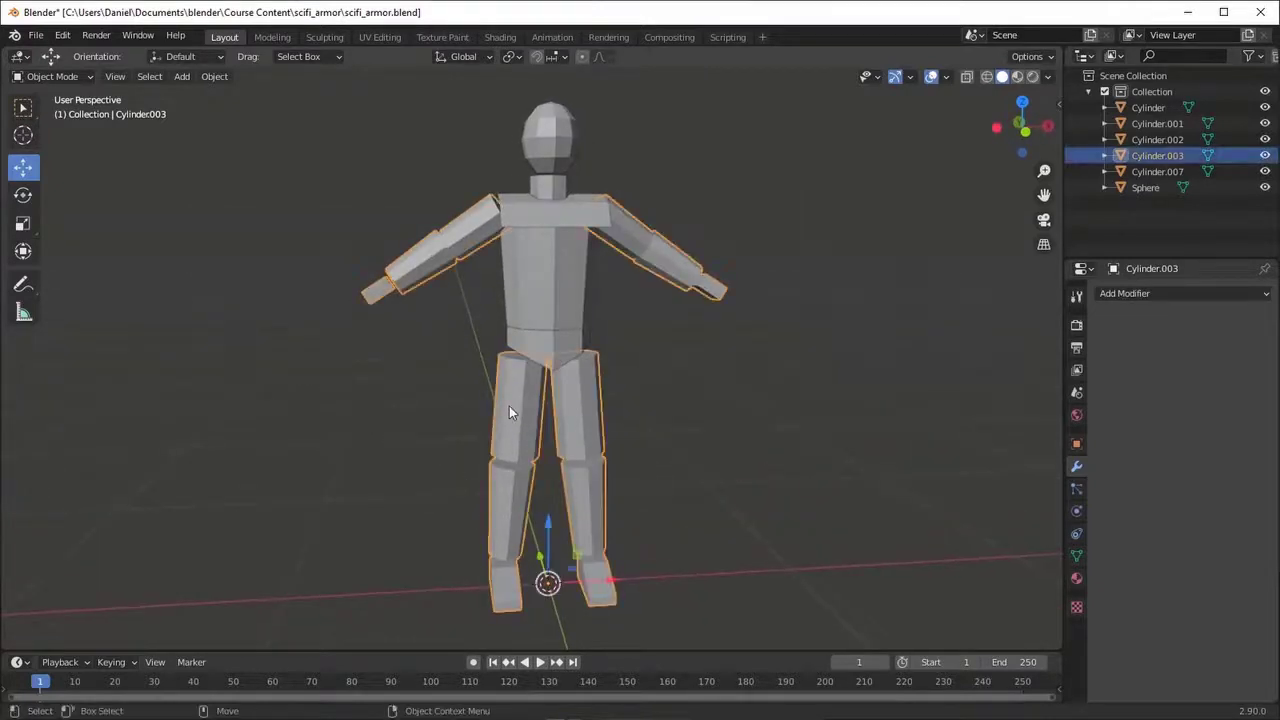
pyautogui.press('Tab')
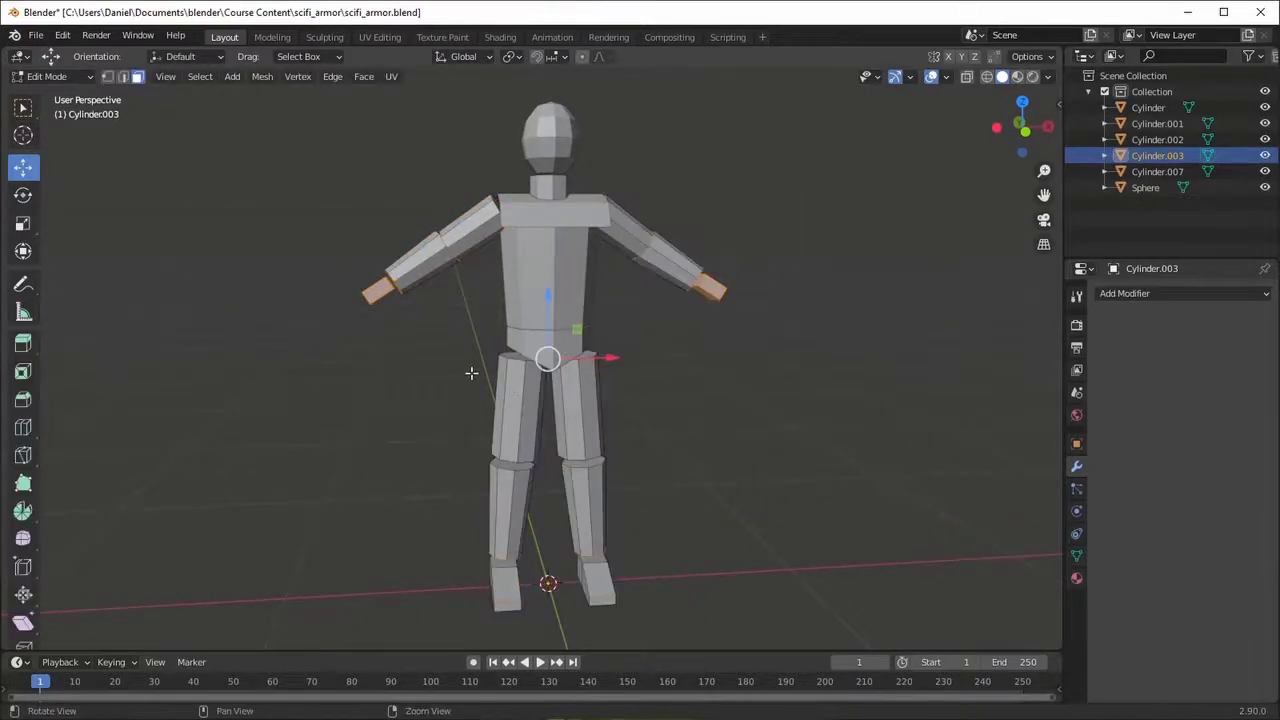
pyautogui.scroll(2, 521, 407)
pyautogui.click(517, 357)
pyautogui.moveTo(517, 357); pyautogui.dragTo(310, 268, button='middle')
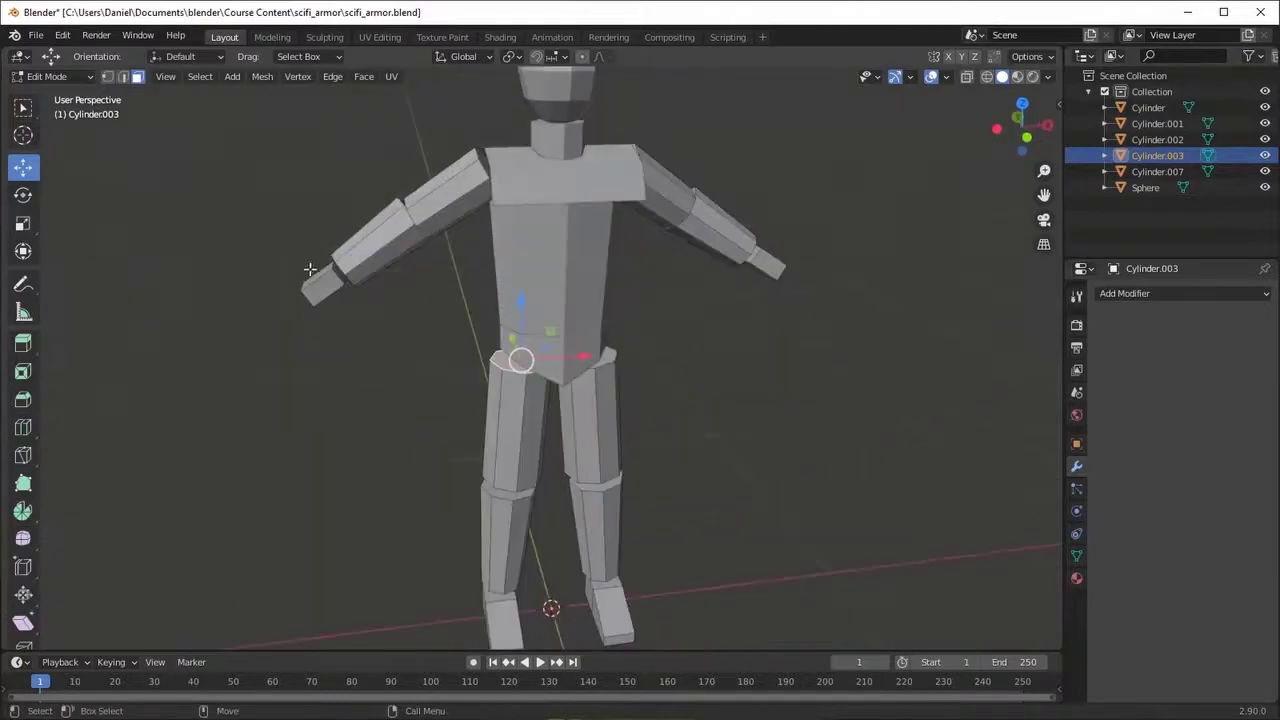
pyautogui.moveTo(512, 392); pyautogui.dragTo(497, 403, button='middle')
pyautogui.press('x')
pyautogui.click(497, 403)
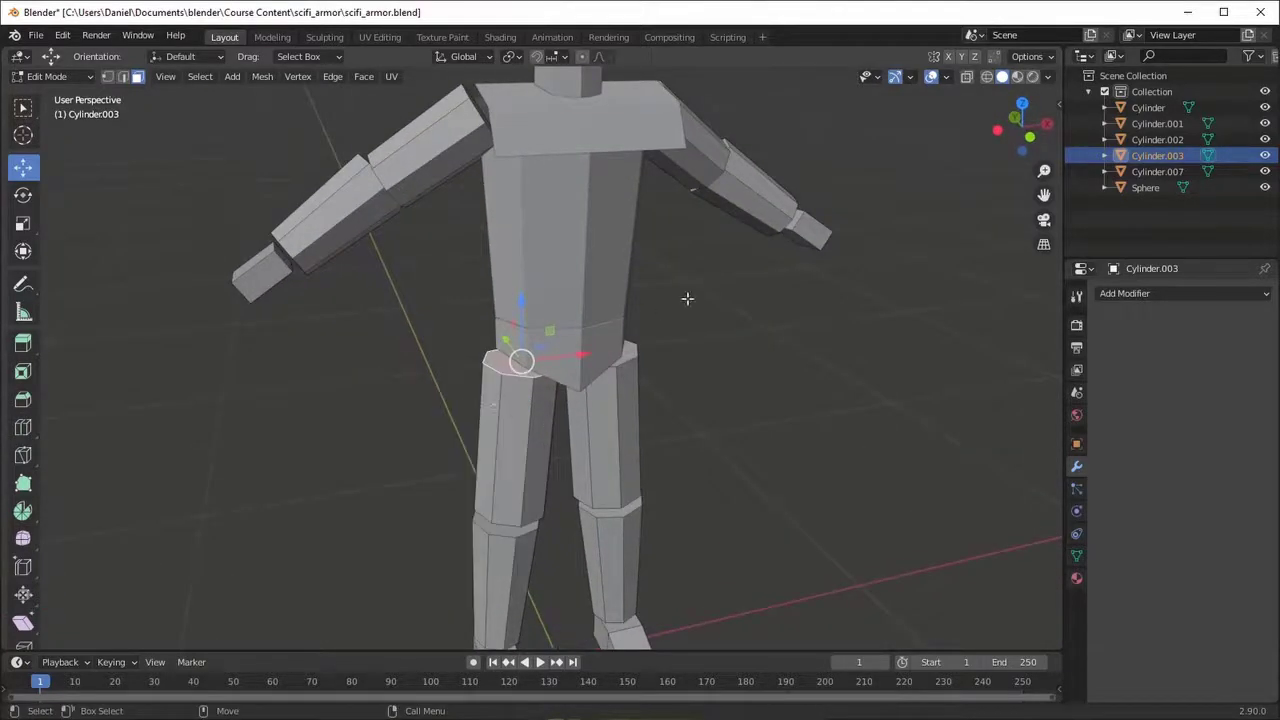
# - Select the edge loops at both knees and the lower leg's end
pyautogui.click(620, 348)
pyautogui.scroll(3, 547, 523)
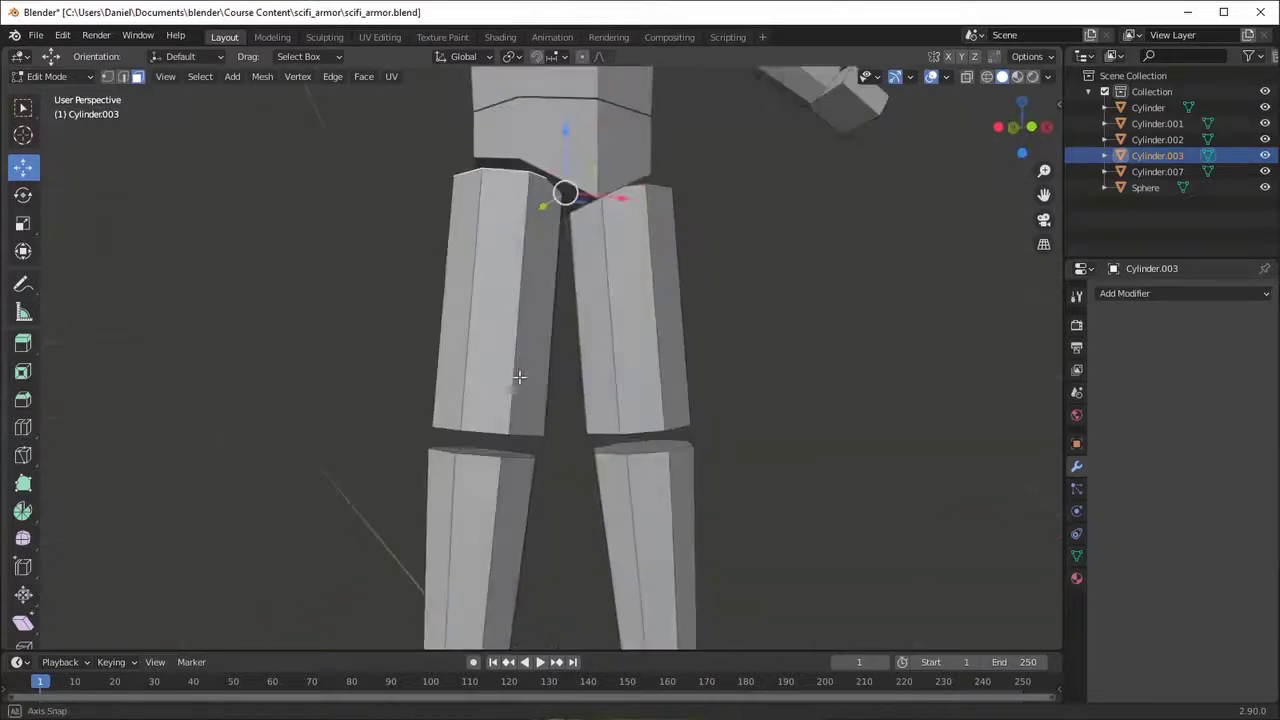
pyautogui.keyDown('alt'); pyautogui.keyDown('shift'); pyautogui.click(491, 434); pyautogui.keyUp('shift'); pyautogui.keyUp('alt')
pyautogui.scroll(-1, 497, 440)
pyautogui.keyDown('alt'); pyautogui.keyDown('shift'); pyautogui.click(648, 444); pyautogui.keyUp('shift'); pyautogui.keyUp('alt')
pyautogui.scroll(-2, 543, 491)
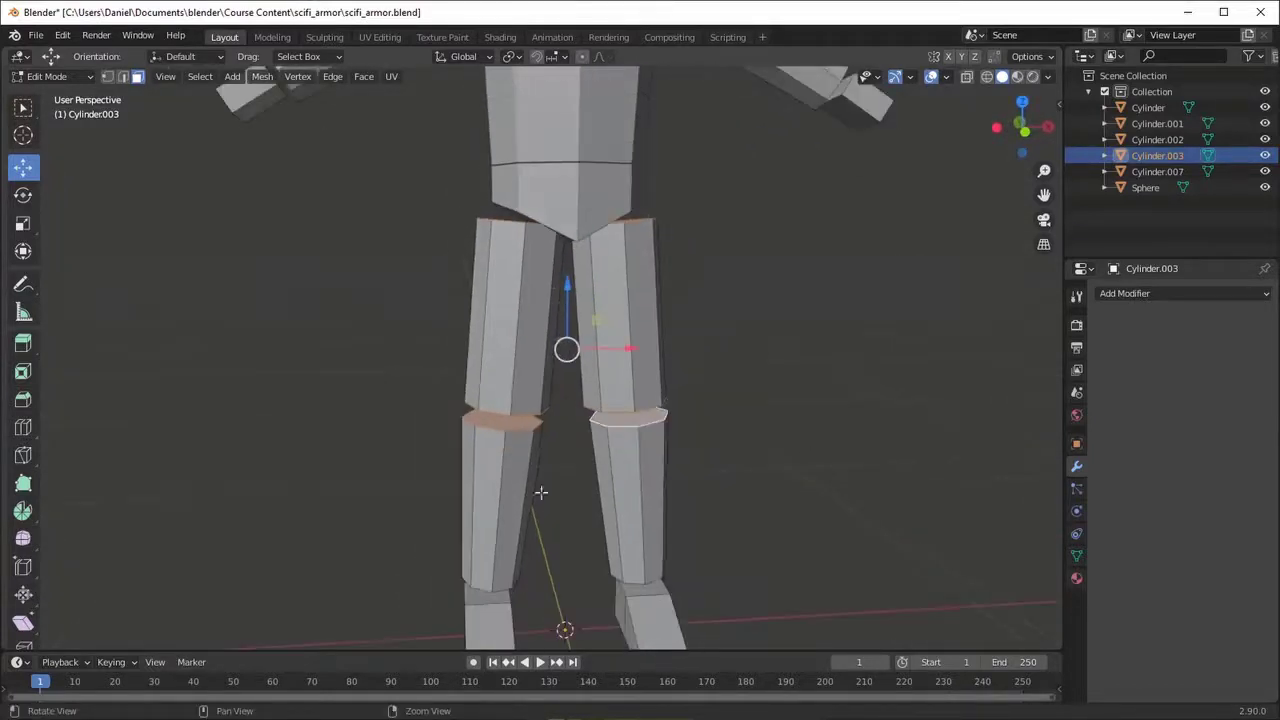
pyautogui.moveTo(543, 491)
pyautogui.mouseDown(button='middle')
pyautogui.moveTo(654, 537)
pyautogui.moveTo(563, 463)
pyautogui.moveTo(493, 504)
pyautogui.moveTo(551, 565)
pyautogui.mouseUp(button='middle')
pyautogui.keyDown('alt'); pyautogui.keyDown('shift'); pyautogui.click(493, 504); pyautogui.keyUp('shift'); pyautogui.keyUp('alt')
pyautogui.scroll(2, 493, 504)
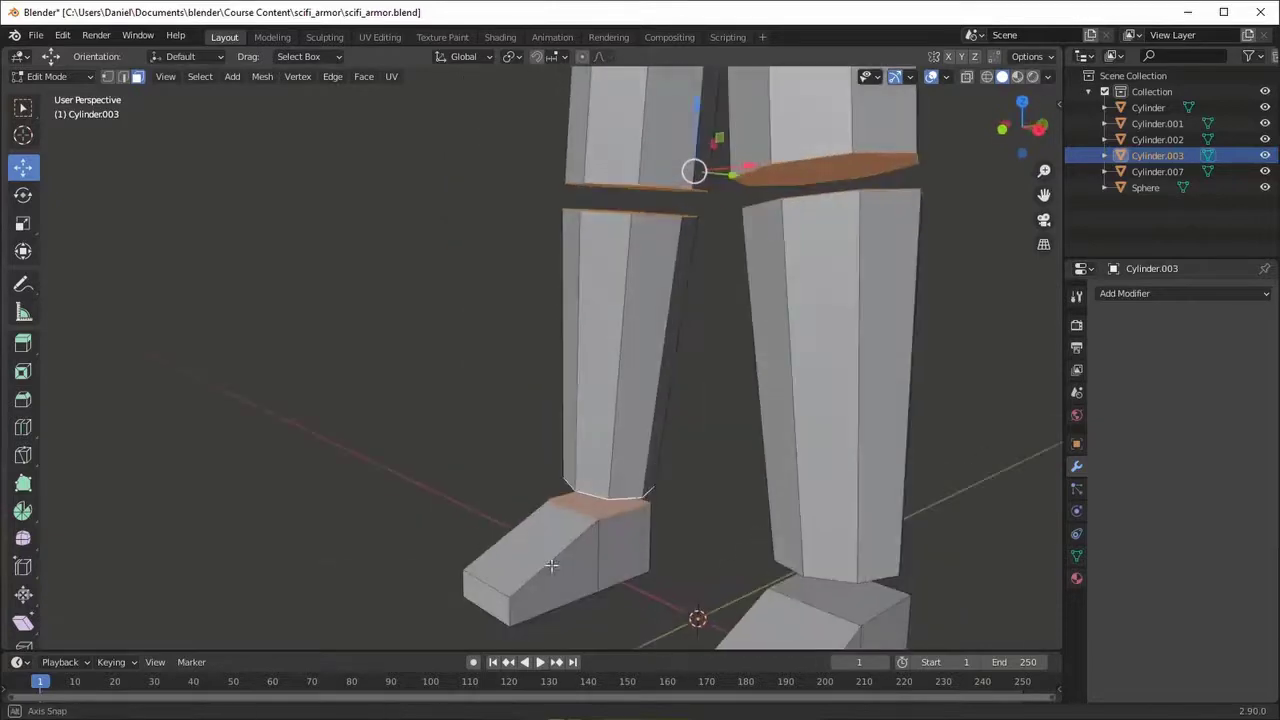
# - Delete the selected leg end faces and return to Object Mode
pyautogui.moveTo(779, 577); pyautogui.dragTo(600, 450, button='middle')
pyautogui.scroll(-2, 600, 450)
pyautogui.scroll(-2, 500, 420)
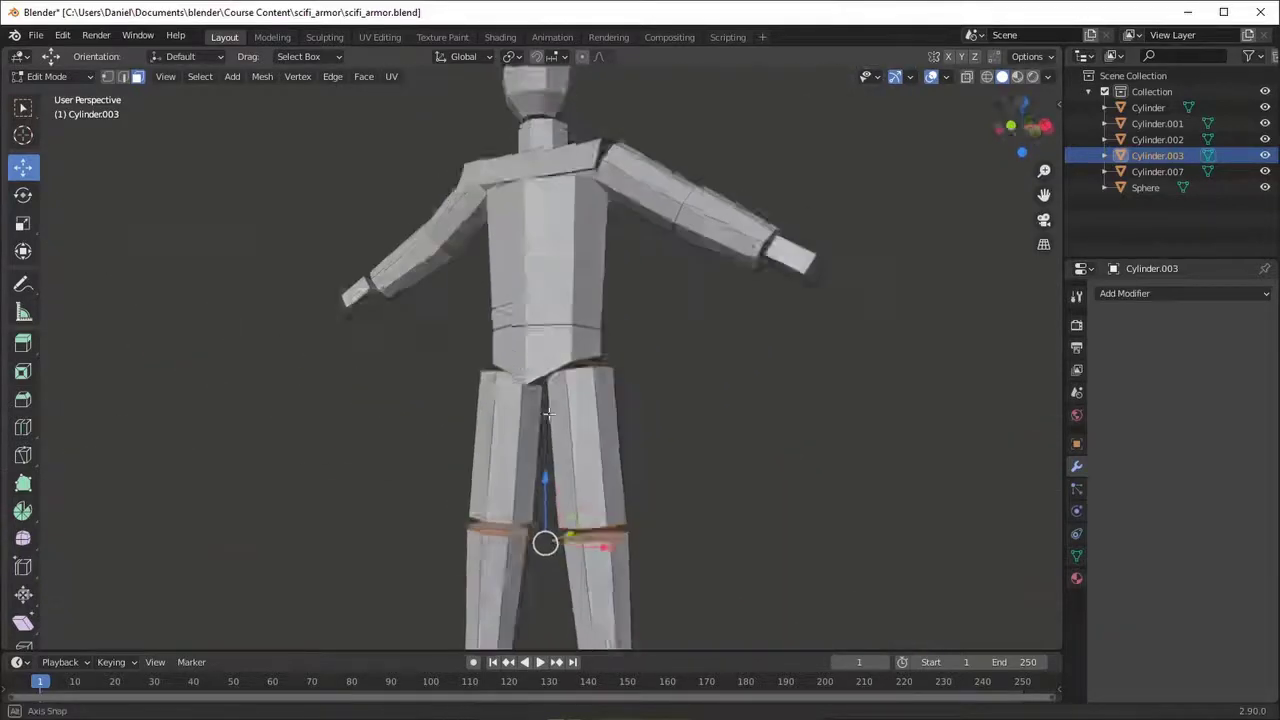
pyautogui.scroll(4, 362, 399)
pyautogui.moveTo(362, 399); pyautogui.dragTo(262, 333, button='middle')
pyautogui.scroll(-5, 318, 352)
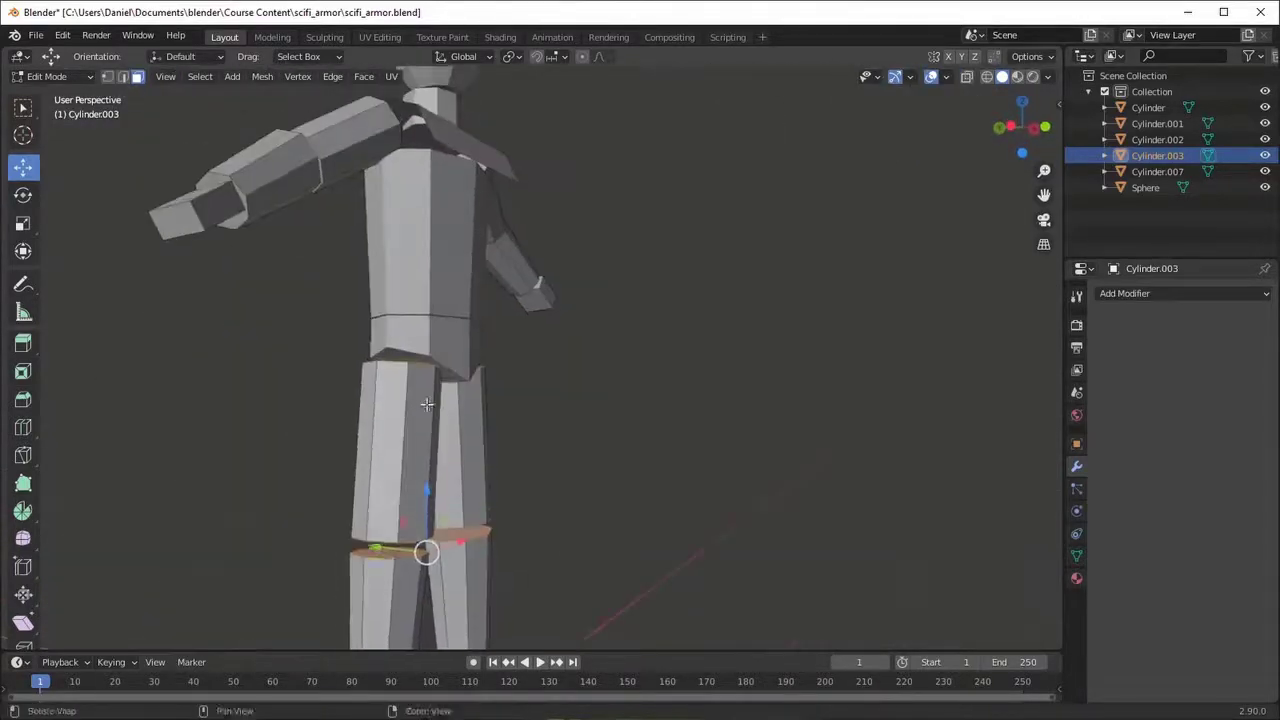
pyautogui.press('x')
pyautogui.click(426, 403)
pyautogui.press('Tab')
# - Delete the torso piece's end-cap faces so its top is open
pyautogui.click(437, 288)
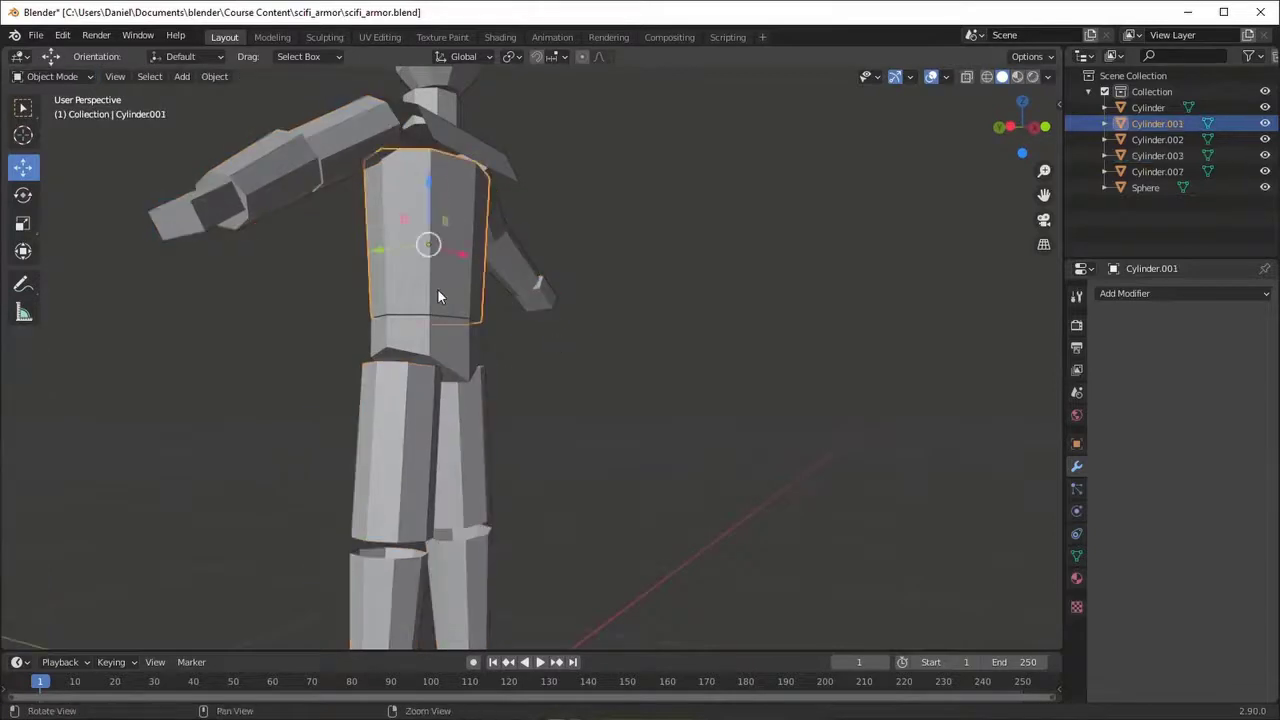
pyautogui.scroll(2, 437, 288)
pyautogui.moveTo(440, 300); pyautogui.dragTo(475, 383, button='middle')
pyautogui.press('Tab')
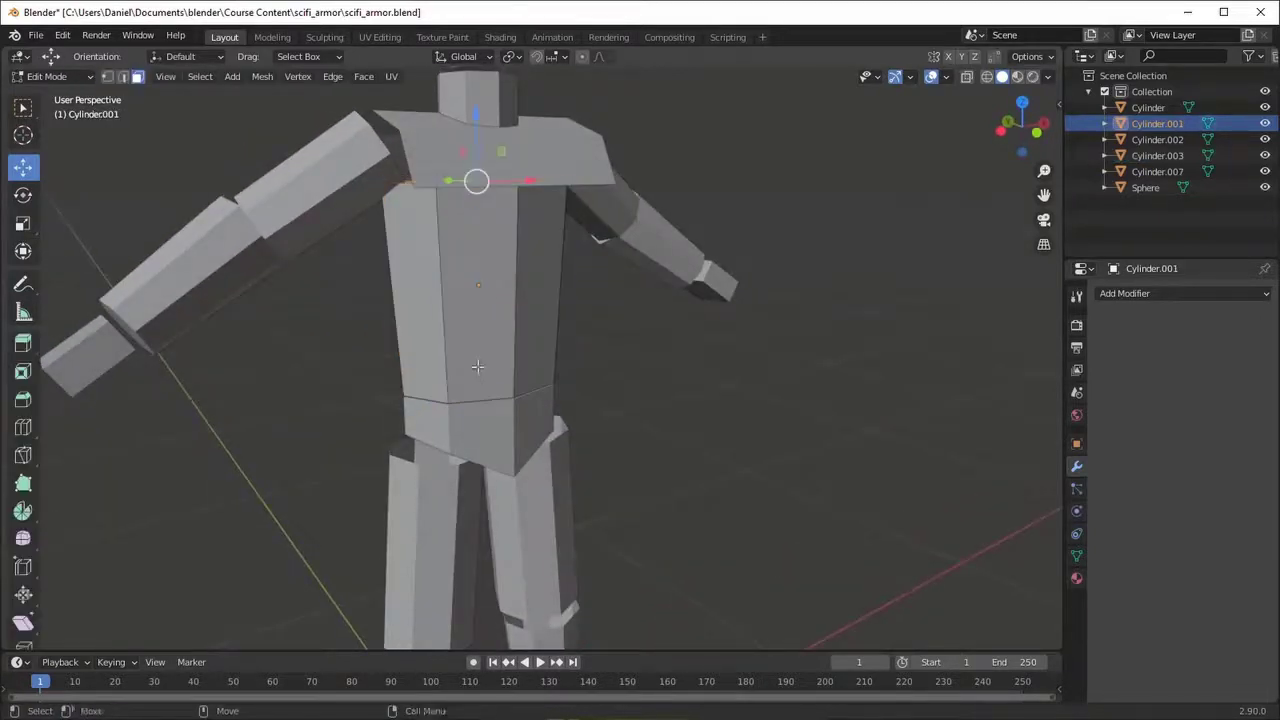
pyautogui.moveTo(500, 248); pyautogui.dragTo(516, 386, button='middle')
pyautogui.press('x')
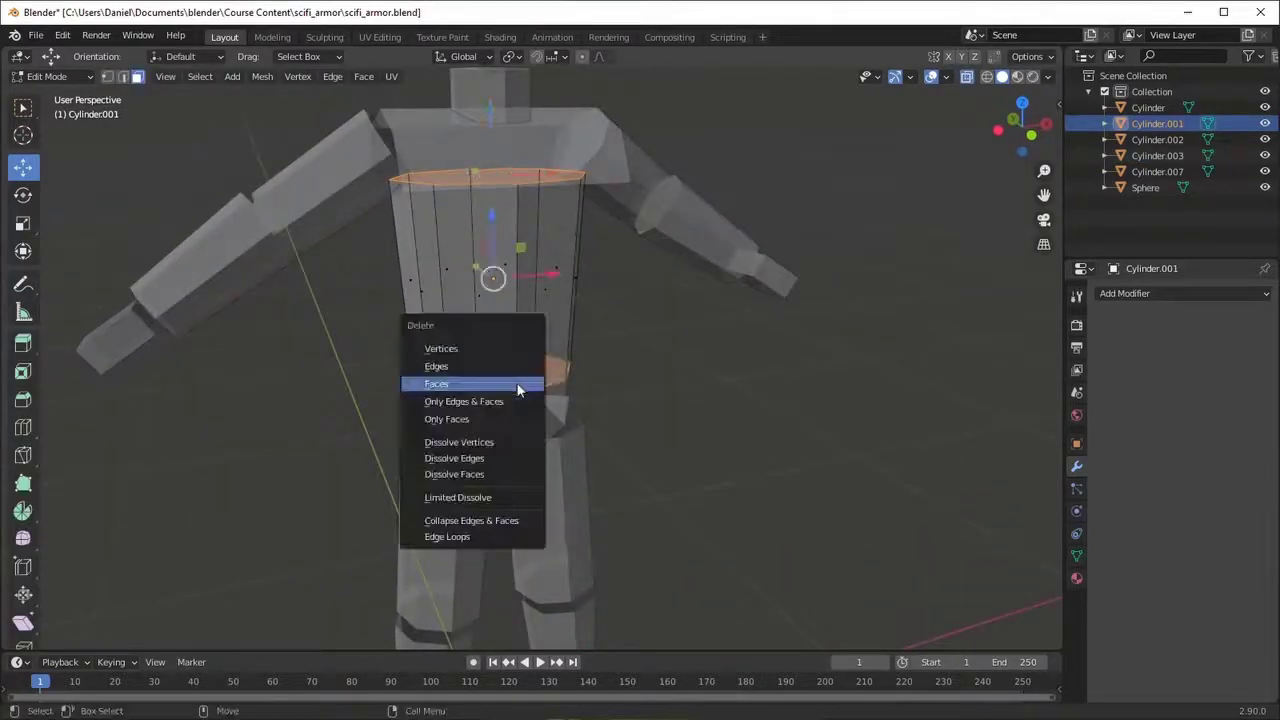
pyautogui.click(517, 383)
pyautogui.press('Tab')
# - Delete the waist piece's top faces where it meets the torso
pyautogui.click(497, 414)
pyautogui.press('Tab')
pyautogui.keyDown('alt'); pyautogui.click(484, 381); pyautogui.keyUp('alt')
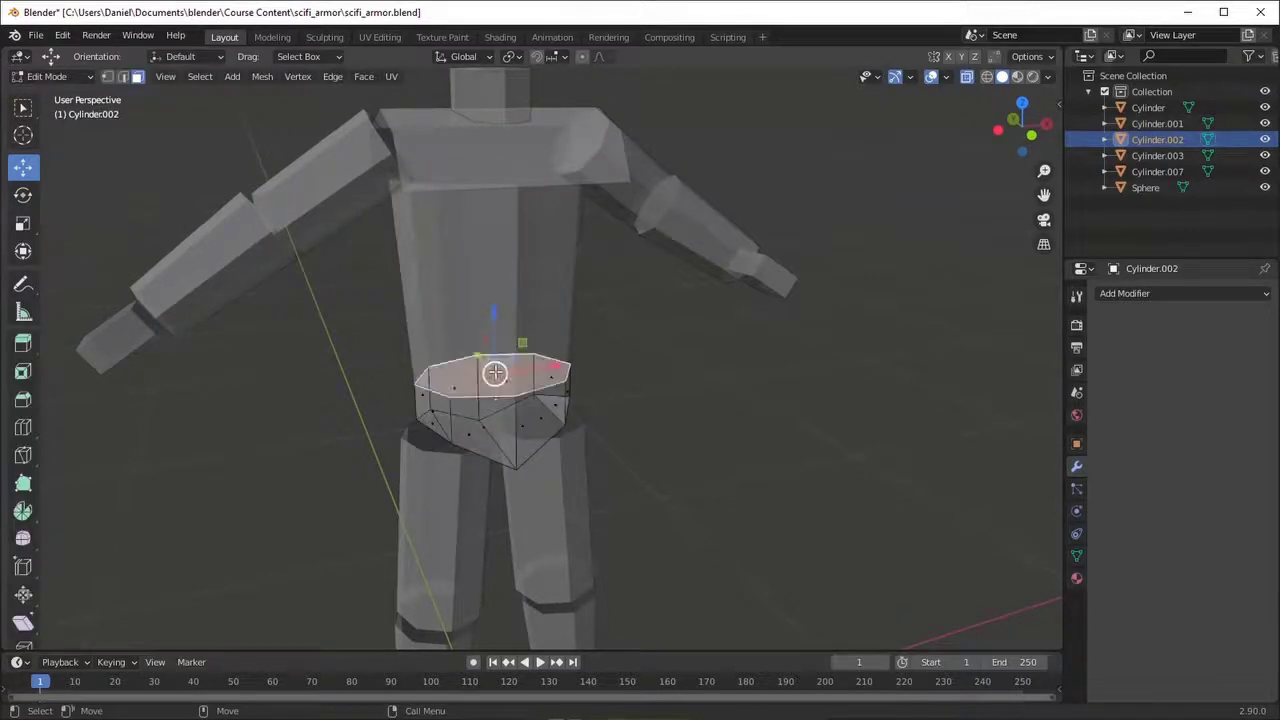
pyautogui.moveTo(484, 381); pyautogui.dragTo(494, 400, button='middle')
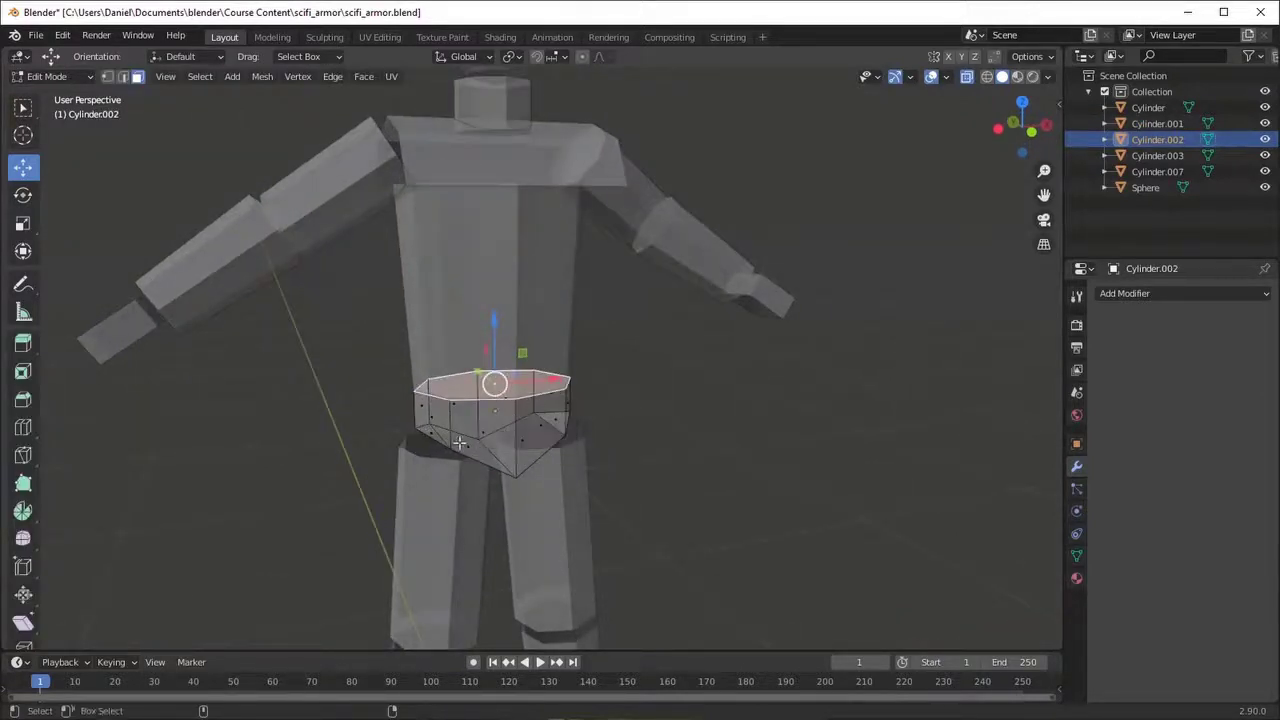
pyautogui.press('x')
pyautogui.click(521, 459)
# - Bevel the waist's bottom point and delete the lower ring of waist faces
pyautogui.moveTo(521, 459); pyautogui.dragTo(525, 464, button='middle')
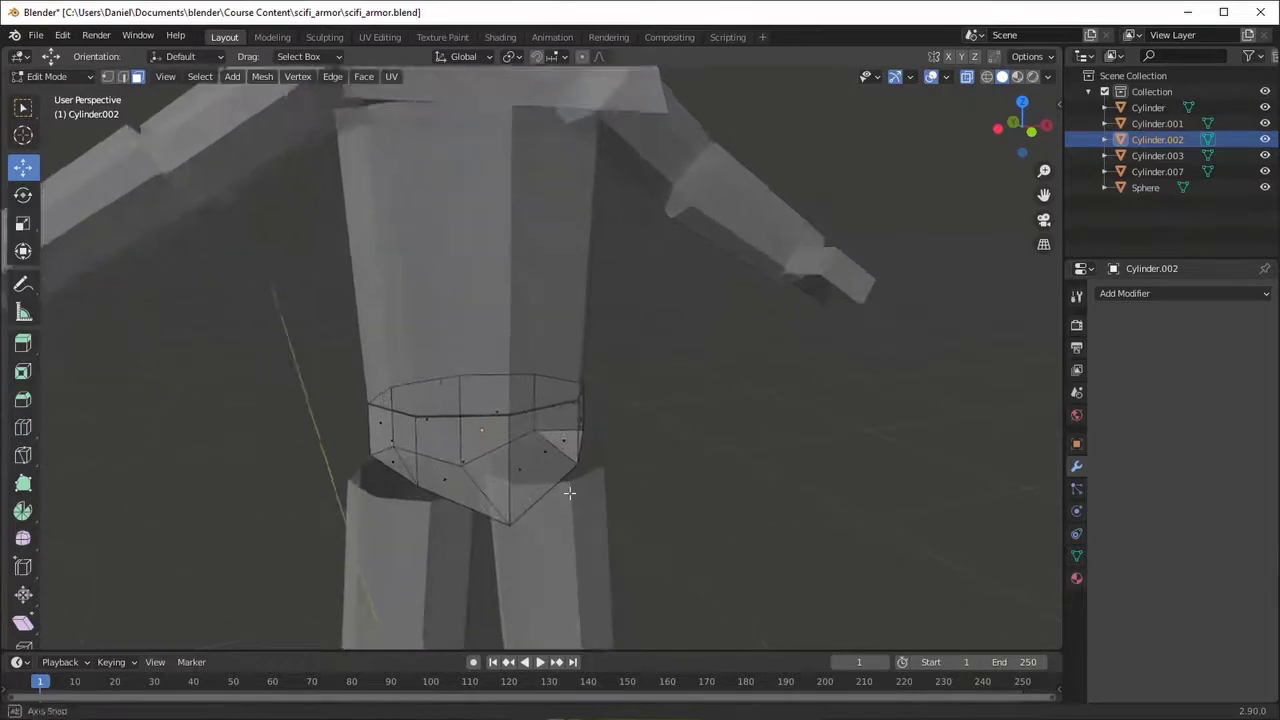
pyautogui.moveTo(513, 561)
pyautogui.mouseDown(button='middle')
pyautogui.moveTo(494, 543)
pyautogui.moveTo(499, 476)
pyautogui.mouseUp(button='middle')
pyautogui.click(508, 566)
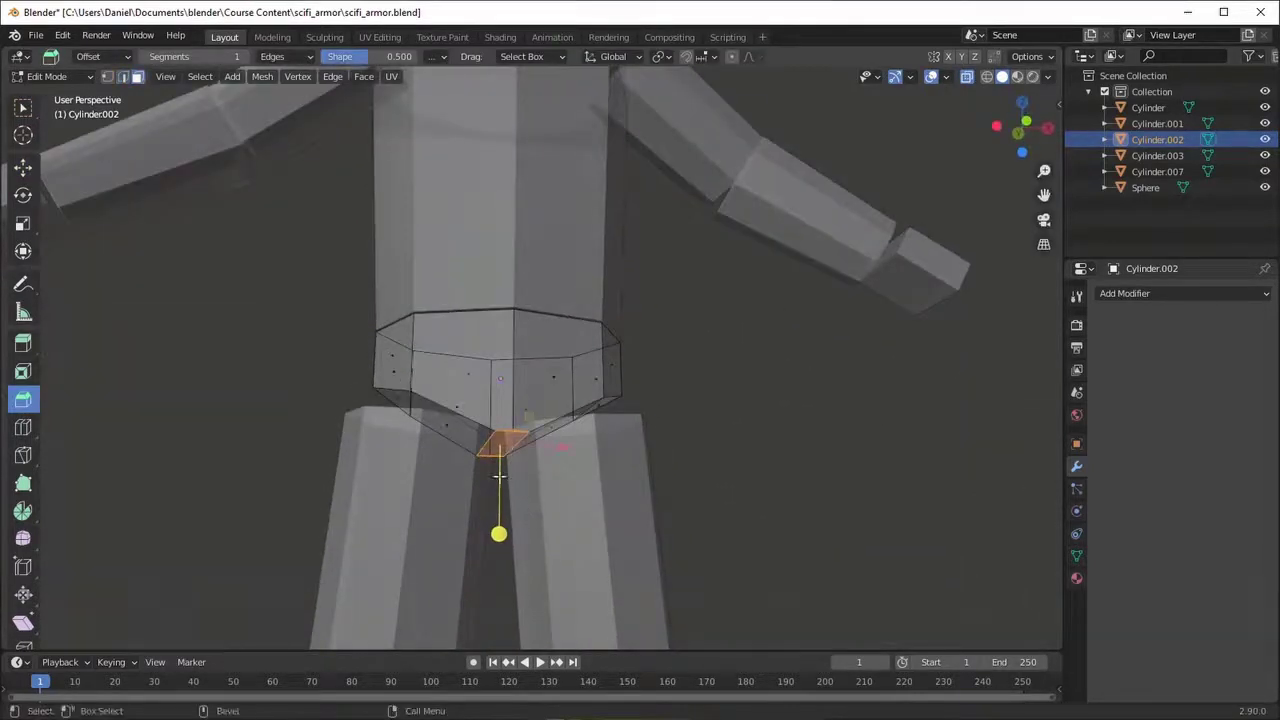
pyautogui.moveTo(414, 412); pyautogui.dragTo(470, 430, button='middle')
pyautogui.keyDown('alt'); pyautogui.click(590, 405); pyautogui.keyUp('alt')
pyautogui.scroll(3, 560, 420)
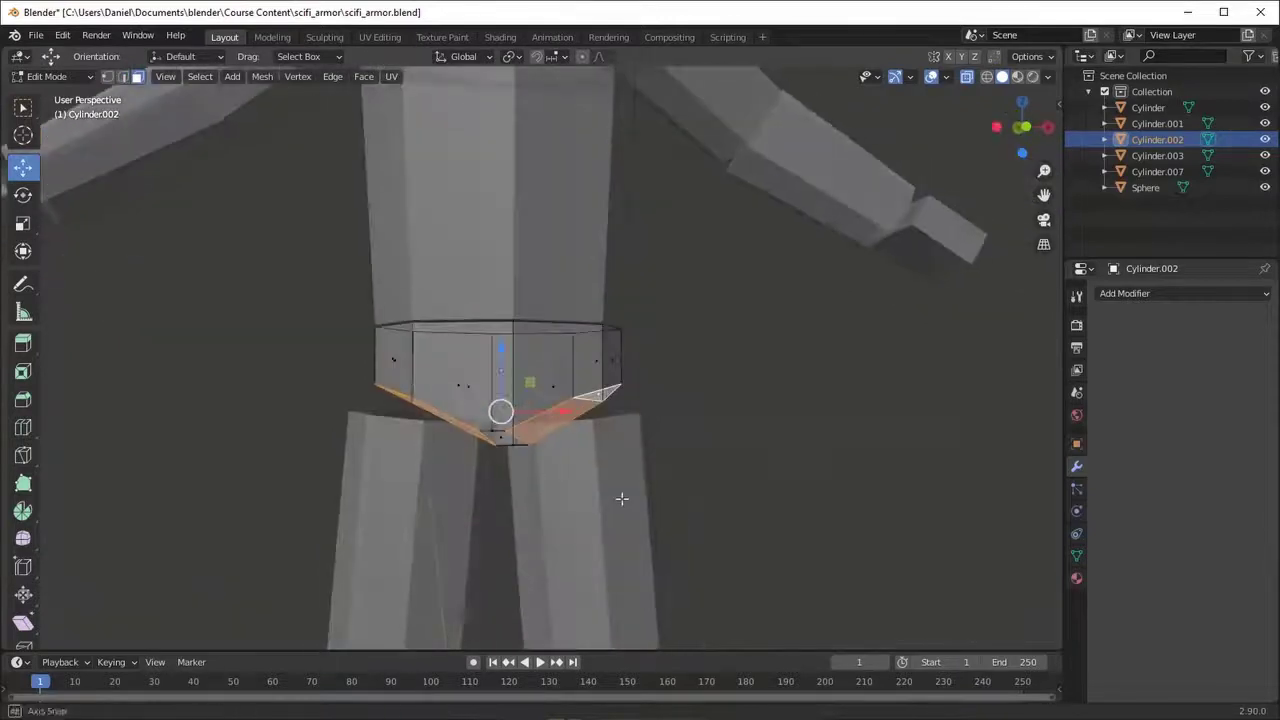
pyautogui.press('x')
pyautogui.click(620, 497)
# - In vertex mode, raise the selected waist vertices along Z by 0.016311 m
pyautogui.moveTo(620, 497)
pyautogui.mouseDown(button='middle')
pyautogui.moveTo(523, 443)
pyautogui.moveTo(529, 377)
pyautogui.moveTo(521, 416)
pyautogui.mouseUp(button='middle')
pyautogui.press('1')
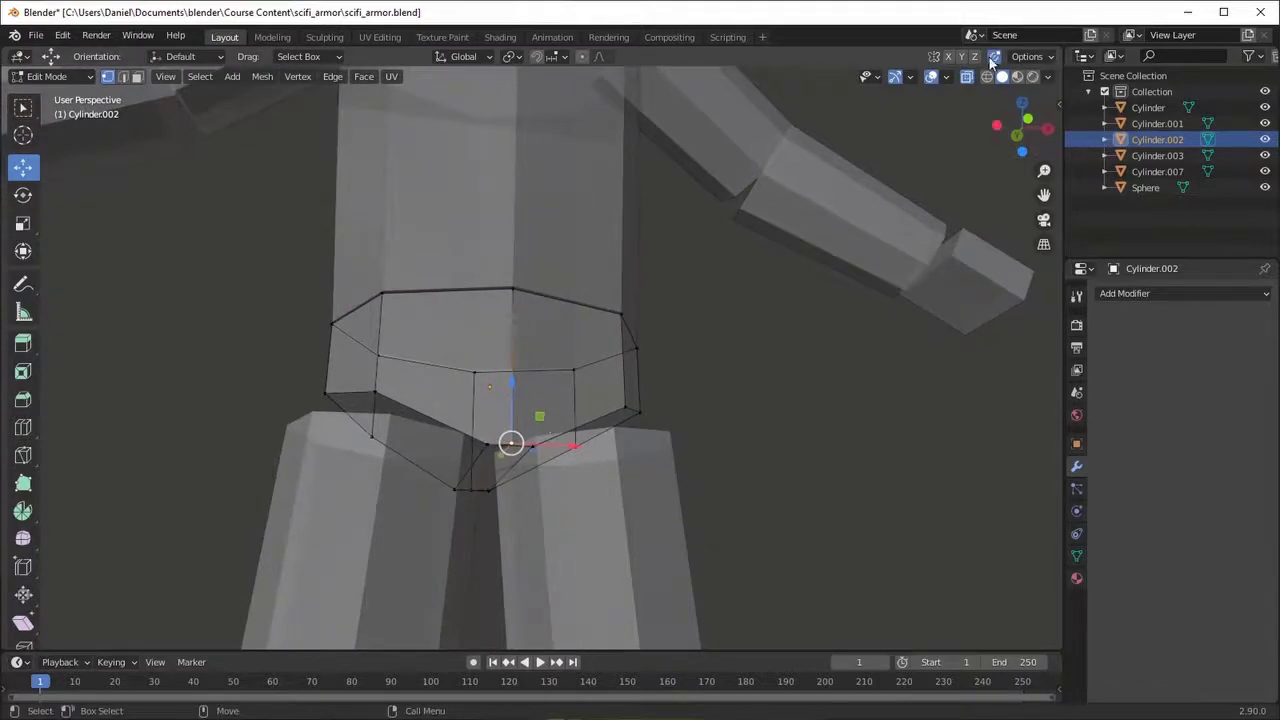
pyautogui.moveTo(511, 384); pyautogui.dragTo(511, 363)
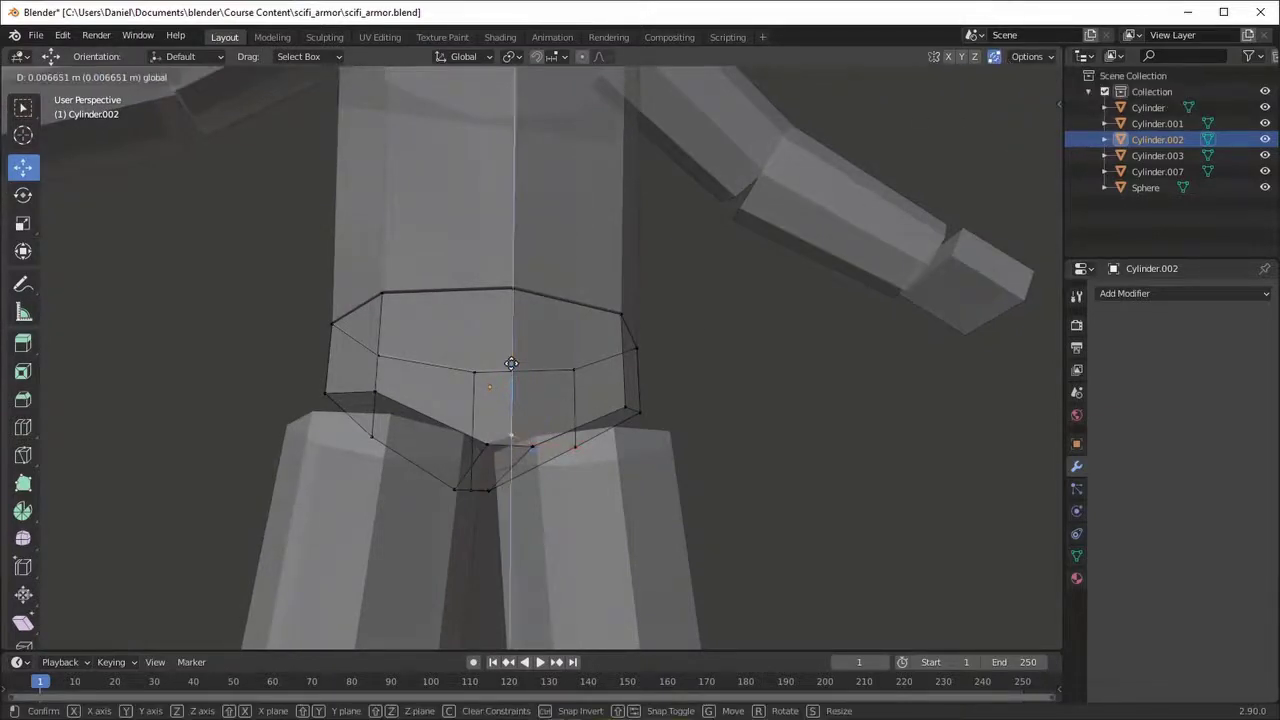
pyautogui.moveTo(507, 252); pyautogui.dragTo(507, 245)
pyautogui.moveTo(540, 330)
pyautogui.mouseDown(button='middle')
pyautogui.moveTo(570, 320)
pyautogui.moveTo(551, 294)
pyautogui.mouseUp(button='middle')
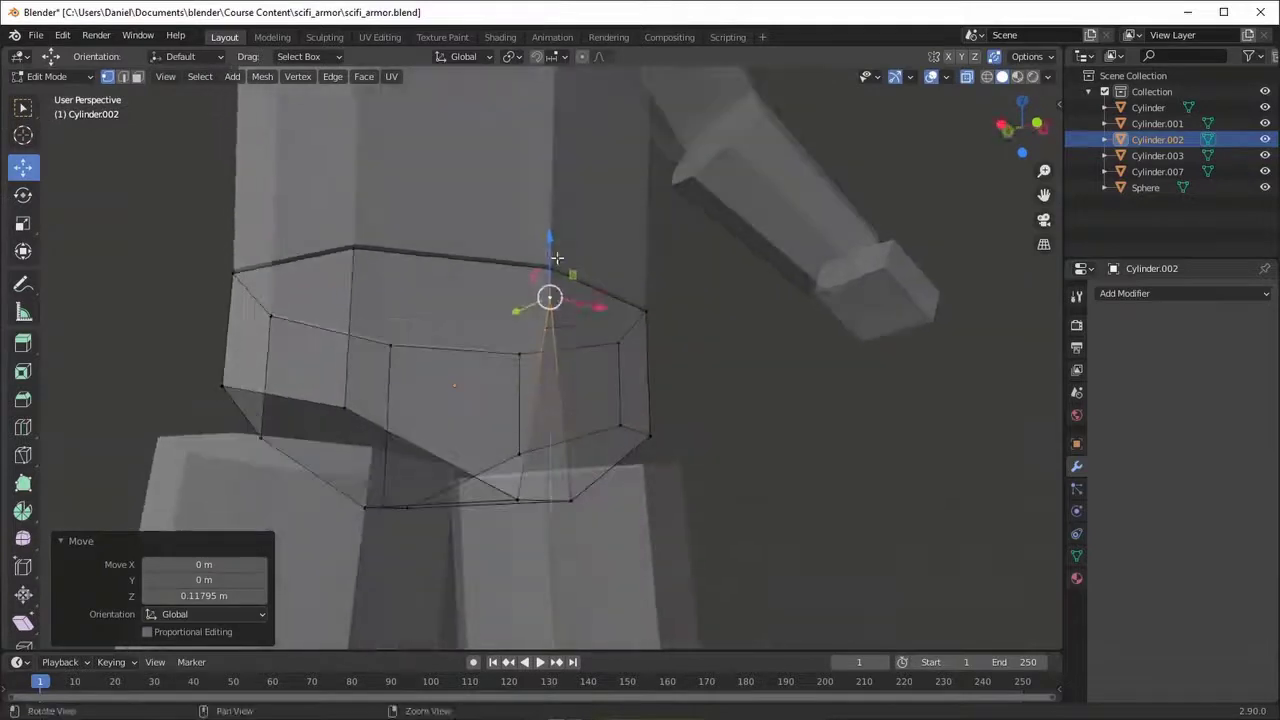
pyautogui.moveTo(550, 280); pyautogui.dragTo(549, 272)
pyautogui.moveTo(549, 221); pyautogui.dragTo(549, 218)
pyautogui.moveTo(560, 300); pyautogui.dragTo(555, 200, button='middle')
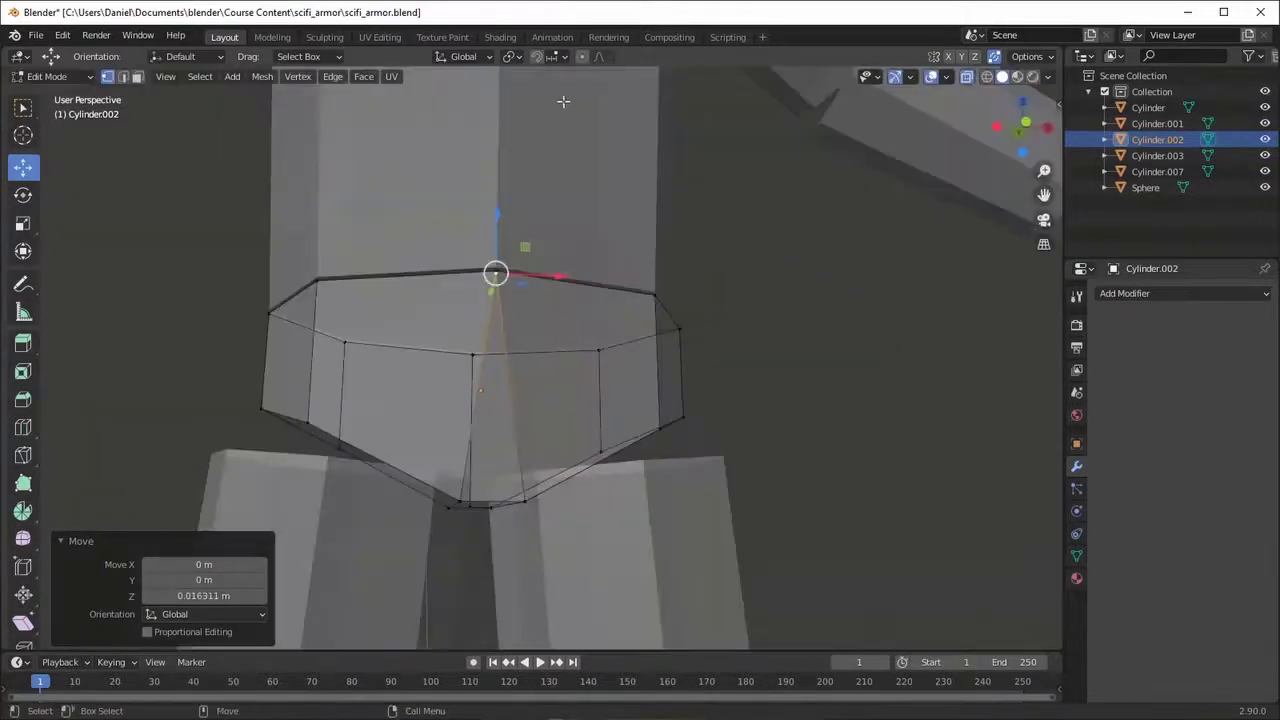
# - With vertex snapping on, snap a vertex to the bottom ring, then raise it 0.0827 m
pyautogui.click(552, 57)
pyautogui.click(520, 119)
pyautogui.moveTo(526, 249); pyautogui.dragTo(549, 214, button='middle')
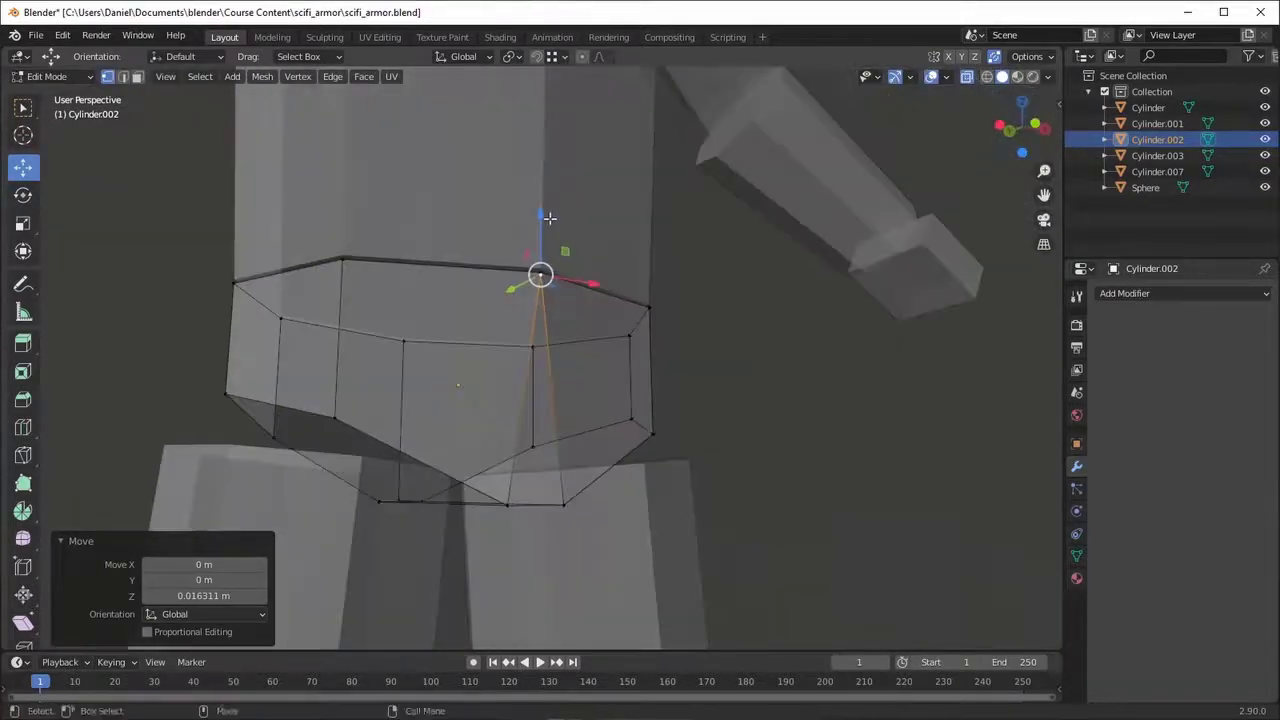
pyautogui.moveTo(549, 214); pyautogui.dragTo(543, 480)
pyautogui.hotkey('shift', 'Tab')
pyautogui.moveTo(543, 480)
pyautogui.mouseDown(button='middle')
pyautogui.moveTo(577, 423)
pyautogui.moveTo(480, 423)
pyautogui.moveTo(489, 478)
pyautogui.mouseUp(button='middle')
pyautogui.moveTo(489, 478); pyautogui.dragTo(485, 197)
pyautogui.moveTo(485, 197)
pyautogui.mouseDown(button='middle')
pyautogui.moveTo(689, 423)
pyautogui.moveTo(525, 375)
pyautogui.moveTo(683, 535)
pyautogui.mouseUp(button='middle')
pyautogui.press('Tab')
# - Delete the neck cylinder's bottom cap face using X-ray view
pyautogui.scroll(2, 597, 230)
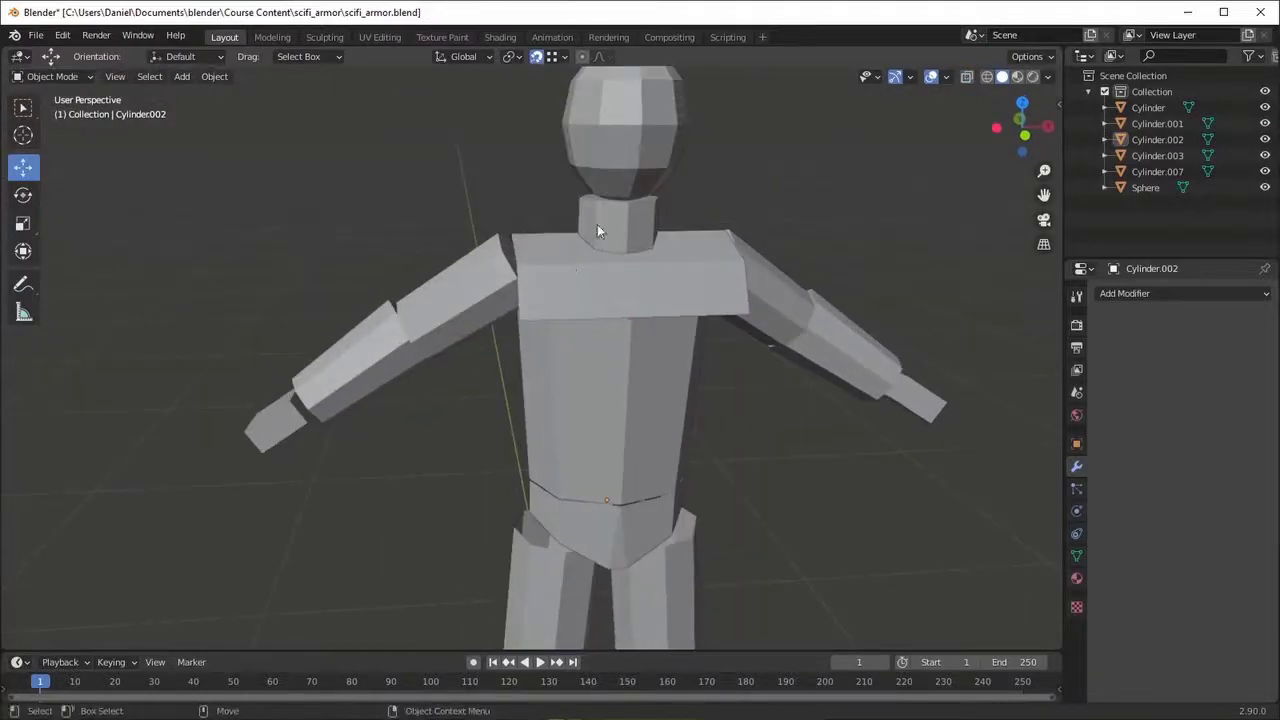
pyautogui.press('Tab')
pyautogui.scroll(4, 617, 215)
pyautogui.hotkey('alt', 'z')
pyautogui.keyDown('alt'); pyautogui.click(631, 212); pyautogui.keyUp('alt')
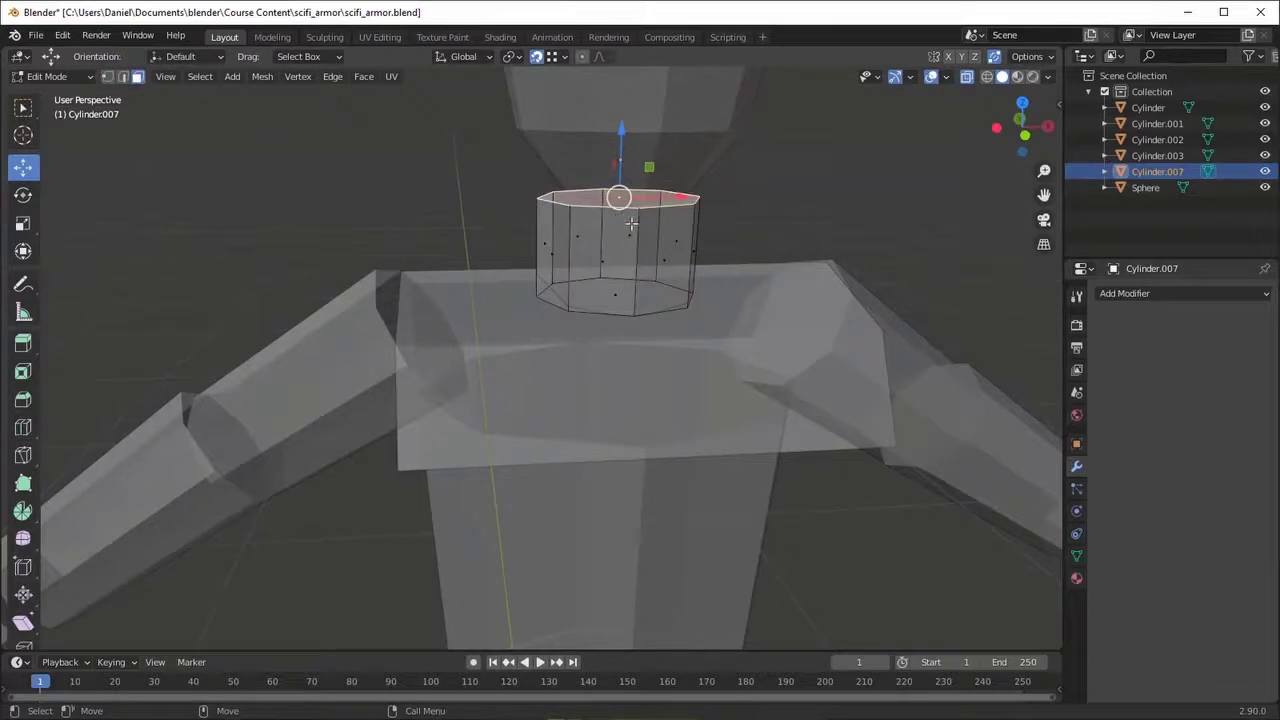
pyautogui.press('x')
pyautogui.click(633, 317)
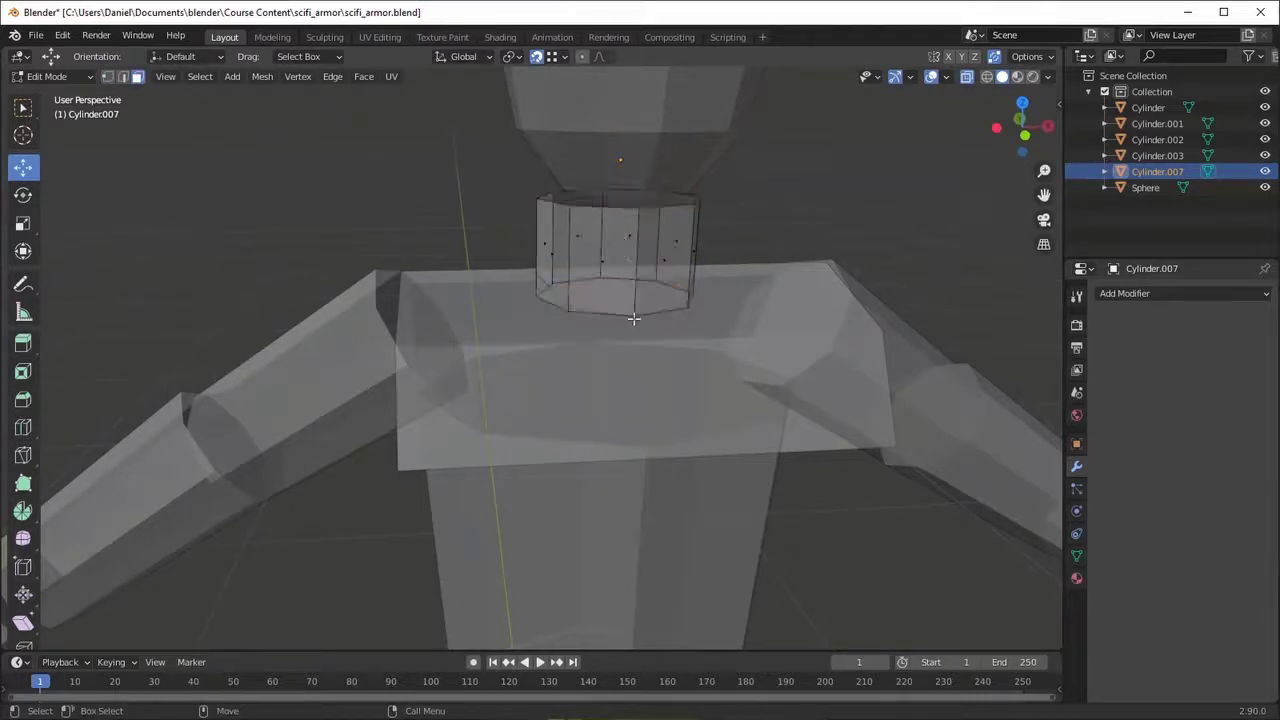
pyautogui.press('Tab')
pyautogui.hotkey('alt', 'z')
# - Inspect the arm and leg mesh in X-ray Edit Mode, clearing the edge loop selection
pyautogui.click(776, 225)
pyautogui.scroll(-2, 785, 311)
pyautogui.moveTo(785, 311)
pyautogui.mouseDown(button='middle')
pyautogui.moveTo(610, 340)
pyautogui.moveTo(531, 377)
pyautogui.moveTo(579, 318)
pyautogui.moveTo(590, 445)
pyautogui.moveTo(574, 360)
pyautogui.moveTo(515, 428)
pyautogui.moveTo(583, 380)
pyautogui.moveTo(600, 251)
pyautogui.moveTo(508, 323)
pyautogui.moveTo(506, 352)
pyautogui.mouseUp(button='middle')
pyautogui.press('Tab')
pyautogui.hotkey('alt', 'z')
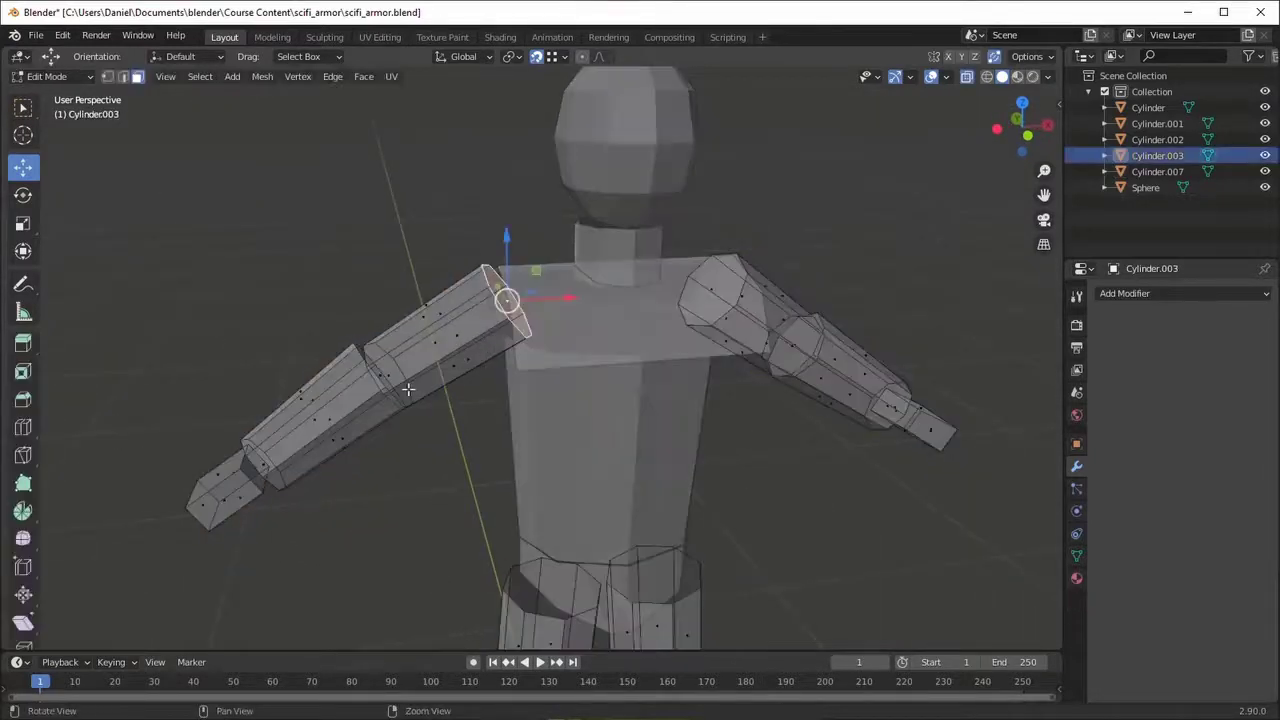
pyautogui.moveTo(382, 400)
pyautogui.mouseDown(button='middle')
pyautogui.moveTo(258, 477)
pyautogui.moveTo(551, 363)
pyautogui.mouseUp(button='middle')
pyautogui.moveTo(661, 368)
pyautogui.mouseDown(button='middle')
pyautogui.moveTo(653, 412)
pyautogui.moveTo(628, 428)
pyautogui.moveTo(740, 457)
pyautogui.moveTo(741, 398)
pyautogui.moveTo(834, 360)
pyautogui.moveTo(611, 480)
pyautogui.moveTo(751, 446)
pyautogui.moveTo(657, 286)
pyautogui.moveTo(556, 383)
pyautogui.moveTo(677, 514)
pyautogui.moveTo(642, 190)
pyautogui.mouseUp(button='middle')
pyautogui.click(628, 428)
pyautogui.scroll(3, 611, 480)
pyautogui.press('Tab')
# - Select and deselect the head sphere while zooming around the figure
pyautogui.click(642, 190)
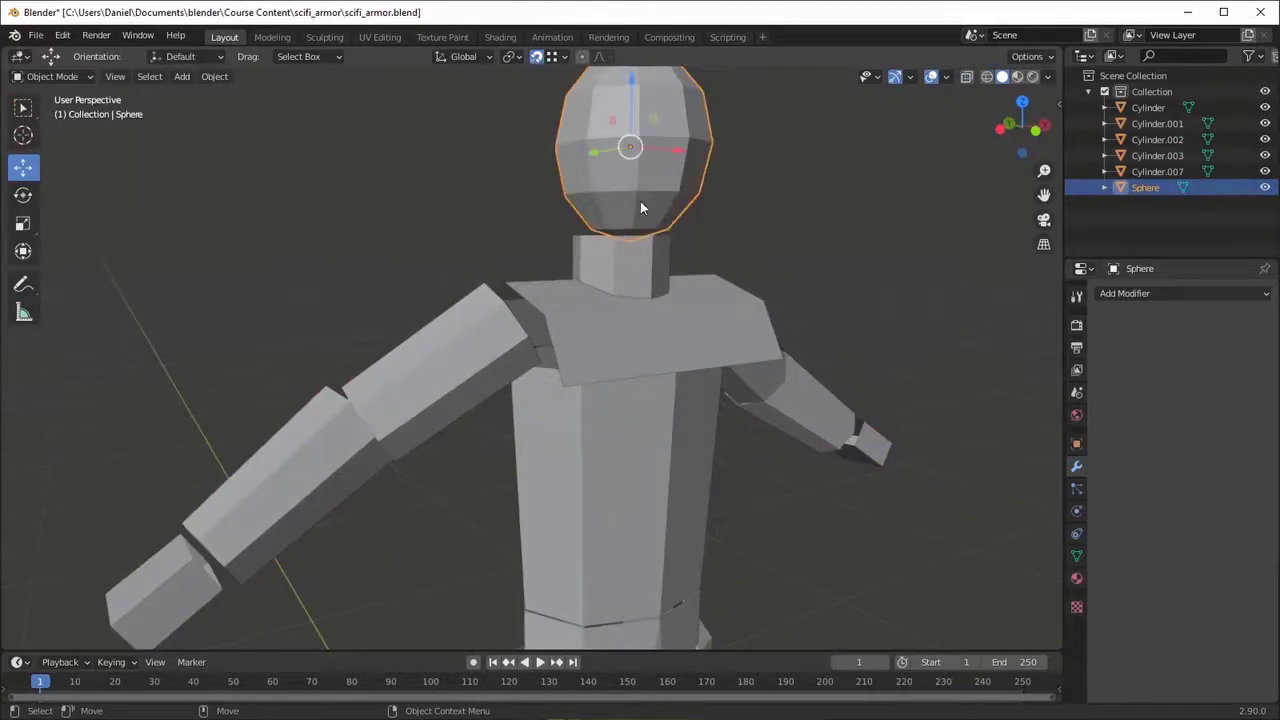
pyautogui.click(797, 218)
pyautogui.scroll(-5, 720, 371)
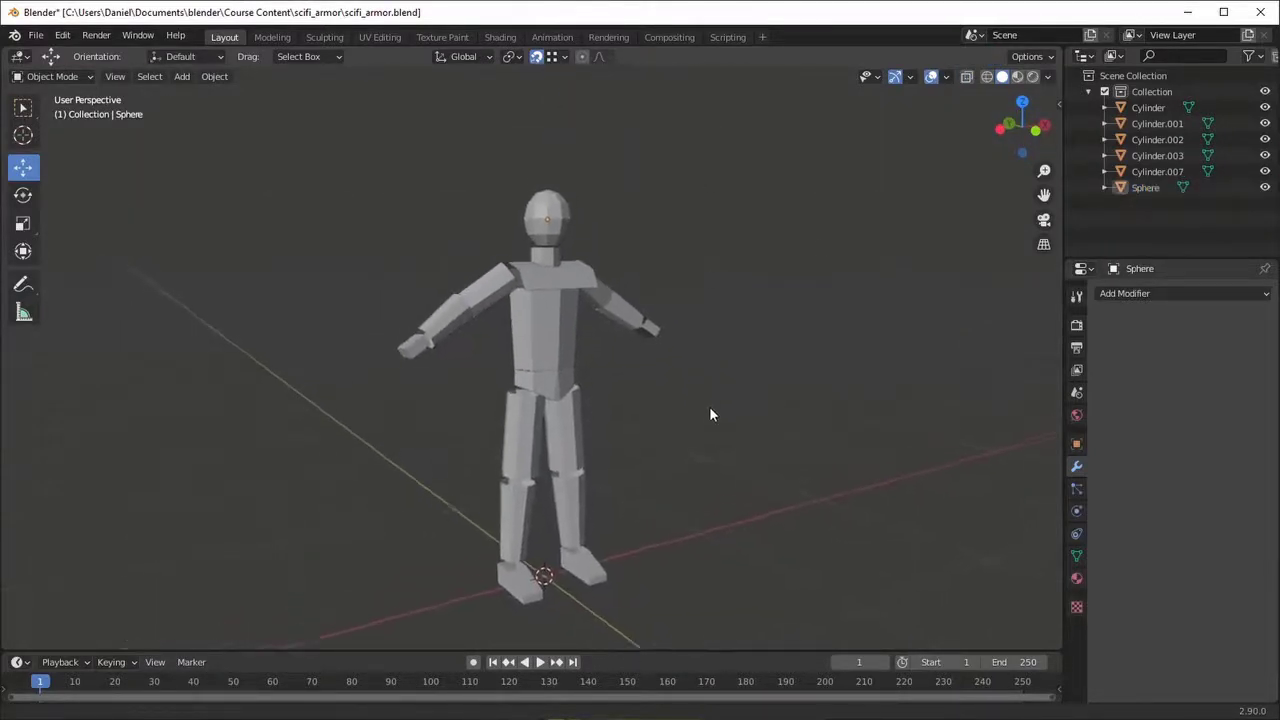
pyautogui.scroll(4, 590, 278)
pyautogui.scroll(3, 578, 211)
# - Check the head sphere in Edit Mode without deleting anything, then orbit to the legs
pyautogui.click(578, 211)
pyautogui.press('Tab')
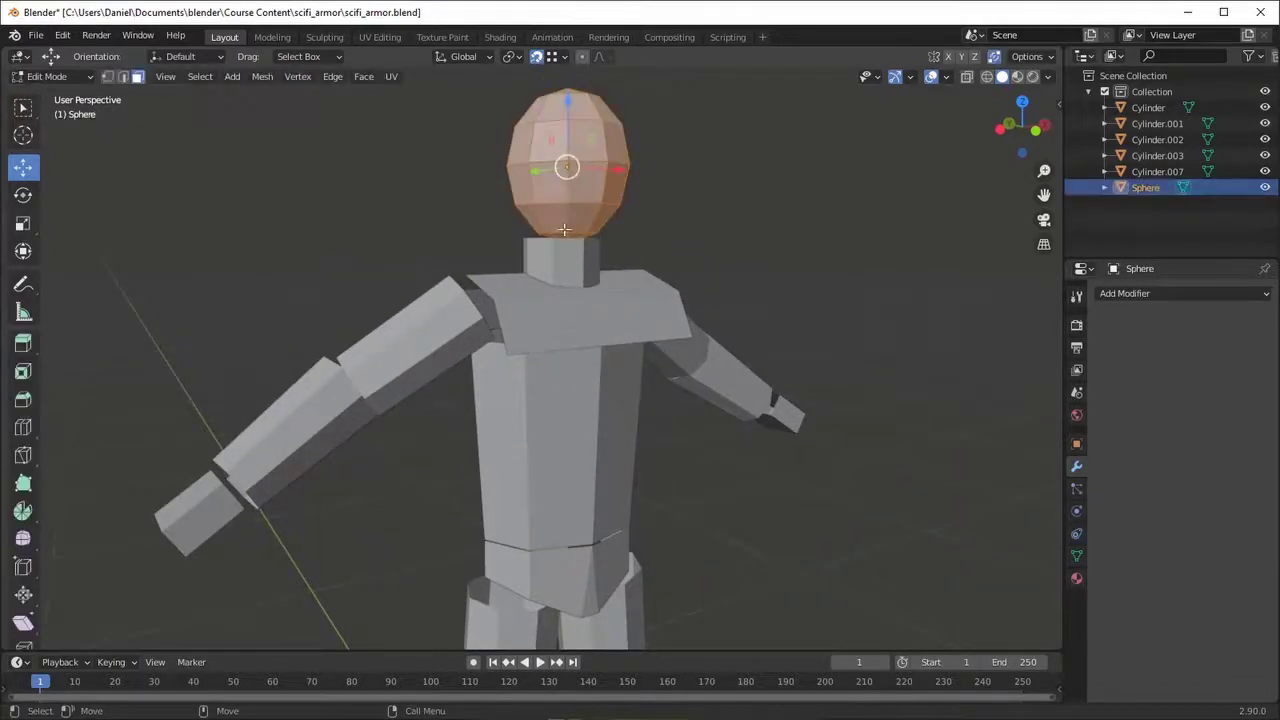
pyautogui.hotkey('alt', 'a')
pyautogui.press('x')
pyautogui.press('Escape')
pyautogui.press('Tab')
pyautogui.click(814, 292)
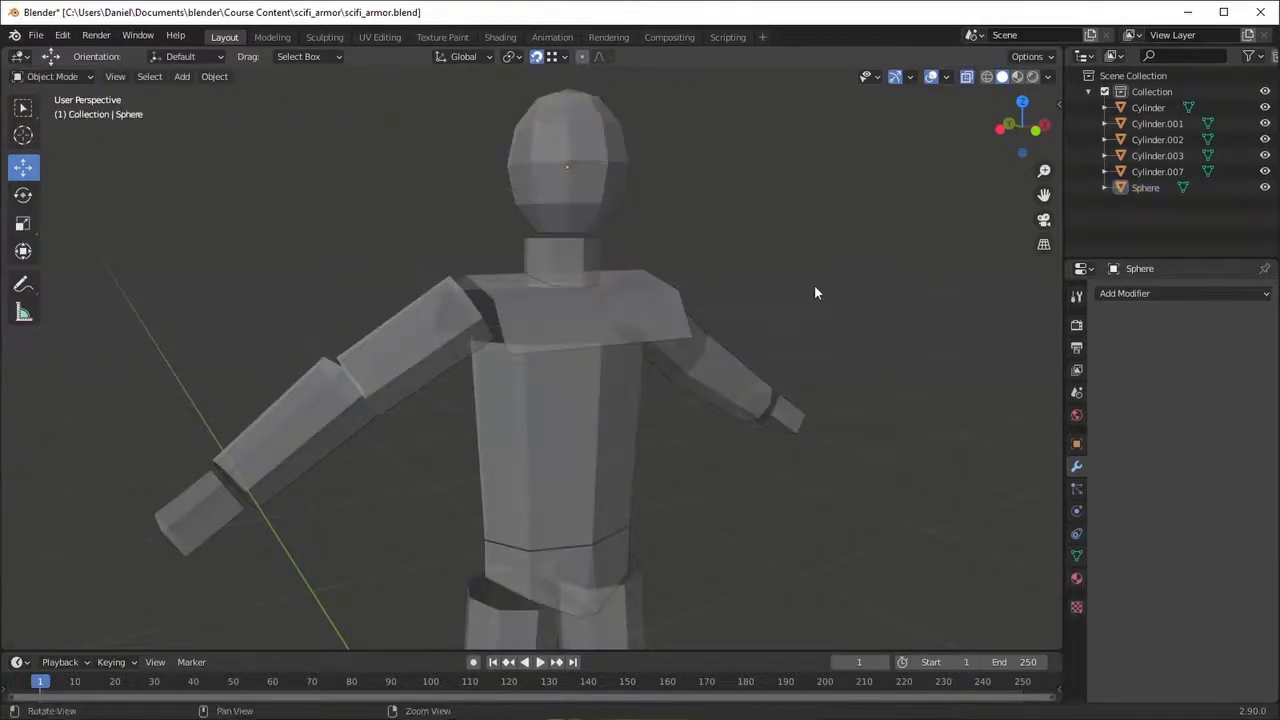
pyautogui.scroll(-5, 692, 301)
pyautogui.moveTo(692, 301); pyautogui.dragTo(643, 265, button='middle')
pyautogui.scroll(3, 558, 370)
# - Bridge the left knee's edge loops and select the right thigh's bottom loop
pyautogui.click(554, 369)
pyautogui.moveTo(554, 369)
pyautogui.mouseDown(button='middle')
pyautogui.moveTo(542, 281)
pyautogui.moveTo(534, 349)
pyautogui.mouseUp(button='middle')
pyautogui.scroll(2, 542, 281)
pyautogui.press('Tab')
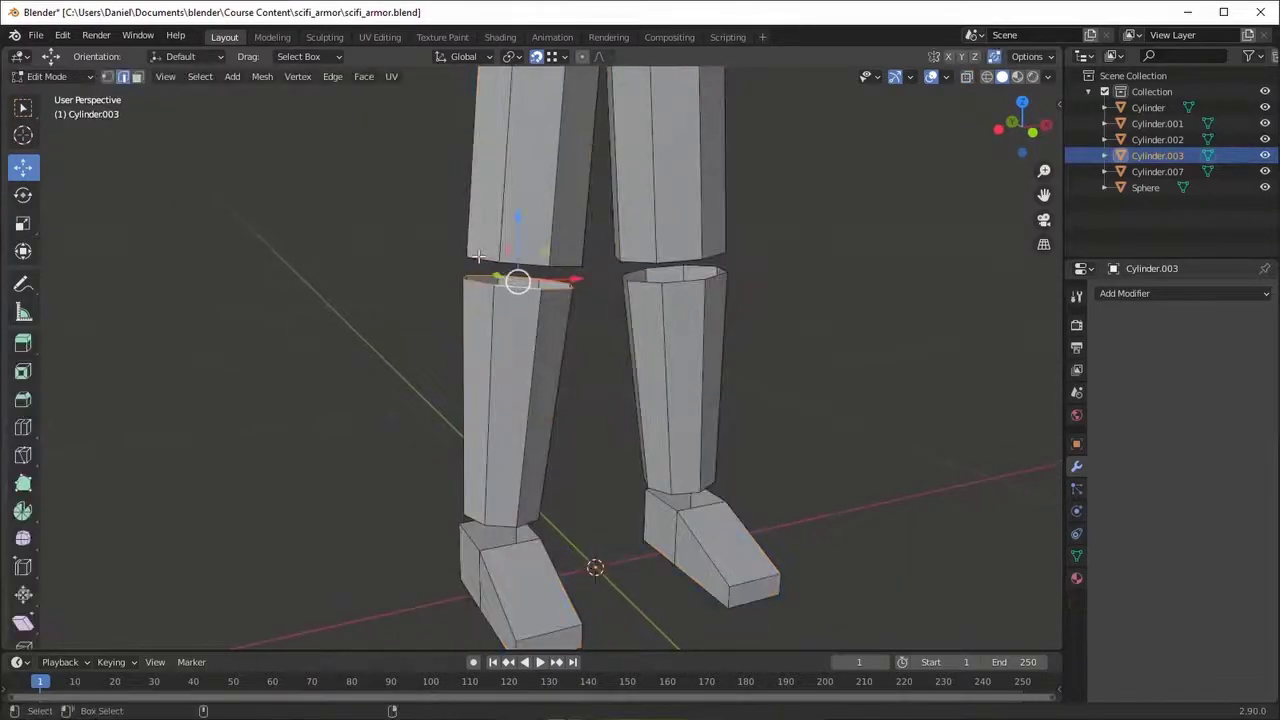
pyautogui.rightClick(536, 302)
pyautogui.click(474, 286)
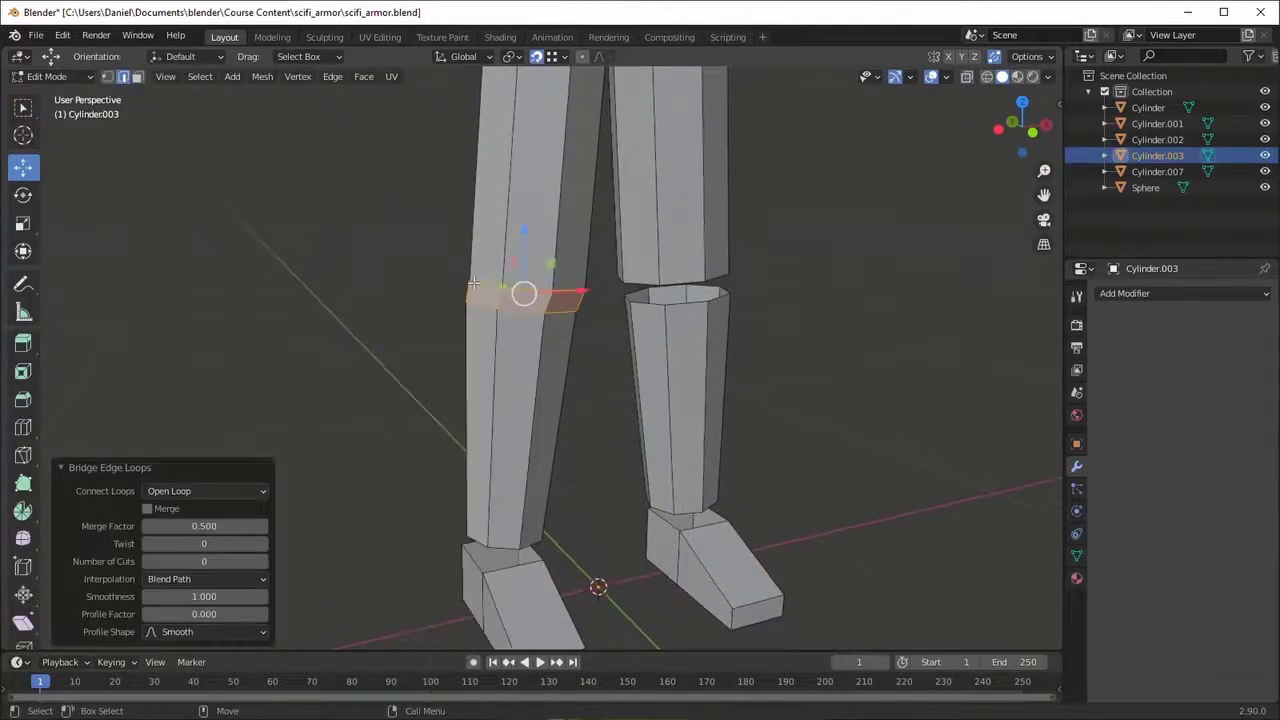
pyautogui.keyDown('alt'); pyautogui.click(670, 284); pyautogui.keyUp('alt')
pyautogui.moveTo(678, 305); pyautogui.dragTo(568, 325, button='middle')
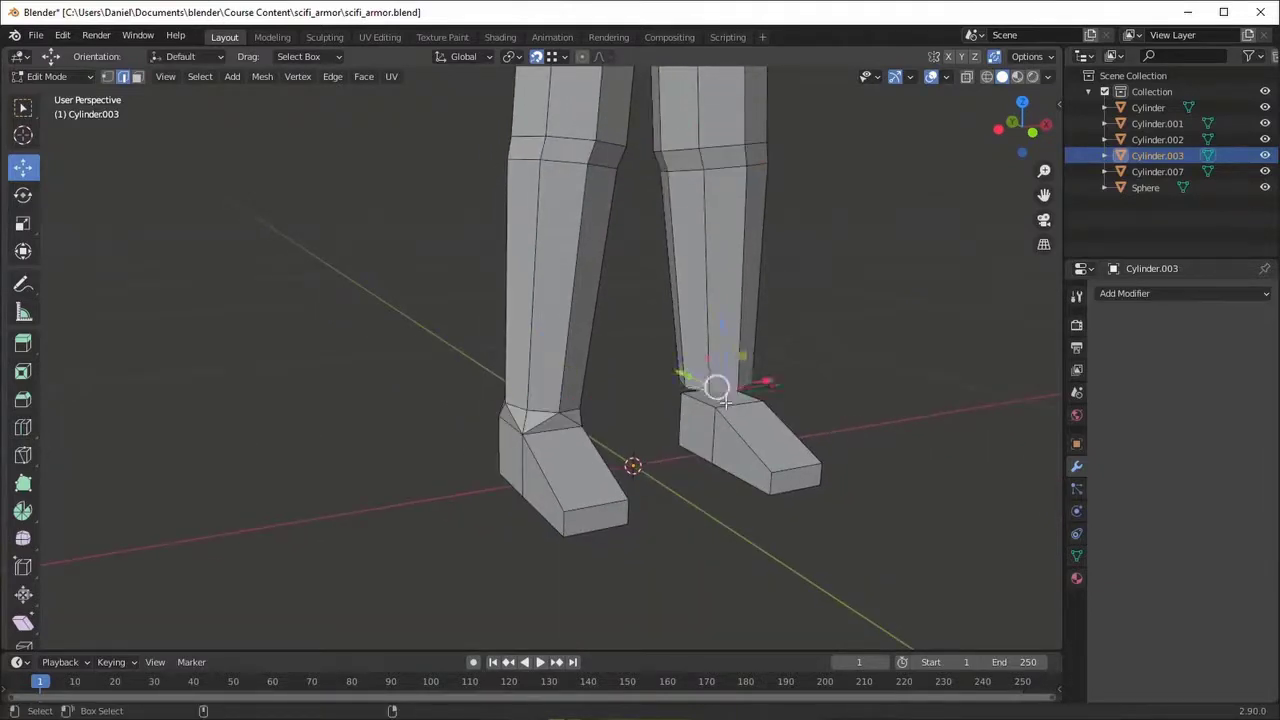
pyautogui.scroll(-3, 767, 382)
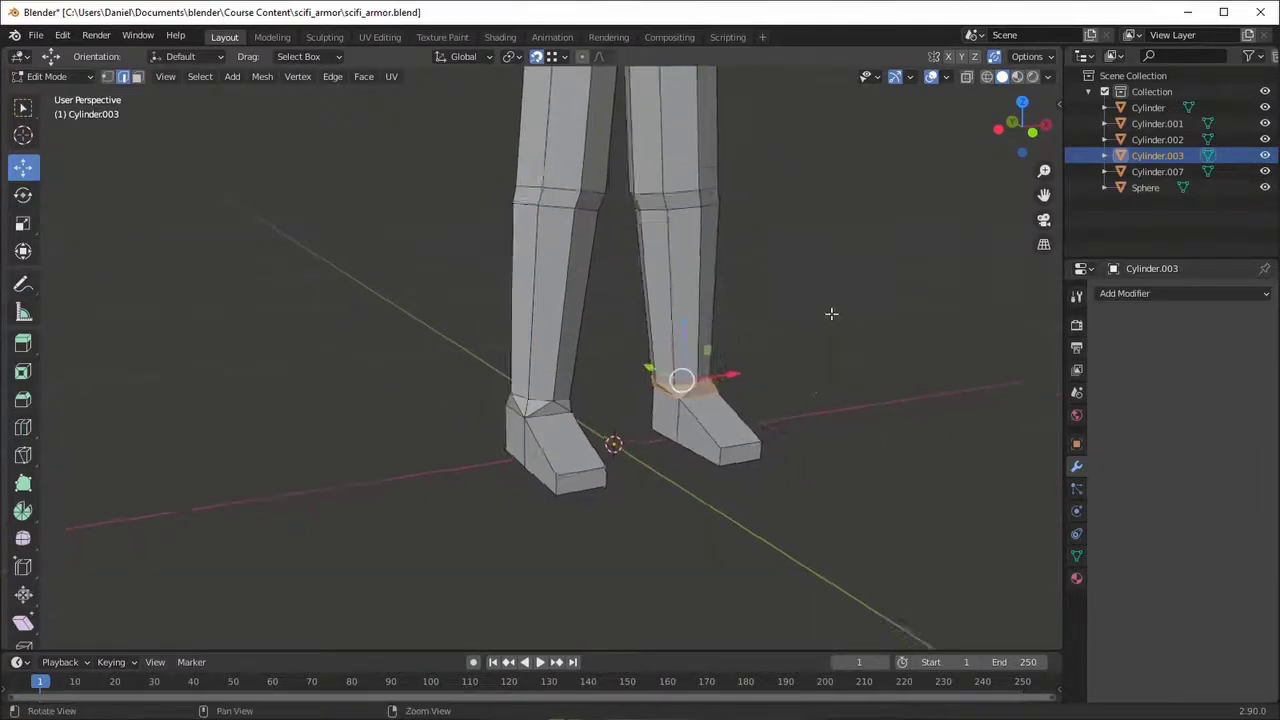
pyautogui.moveTo(767, 382)
pyautogui.keyDown('shift'); pyautogui.mouseDown(button='middle')
pyautogui.moveTo(577, 446)
pyautogui.moveTo(531, 349)
pyautogui.mouseUp(button='middle'); pyautogui.keyUp('shift')
pyautogui.scroll(3, 577, 446)
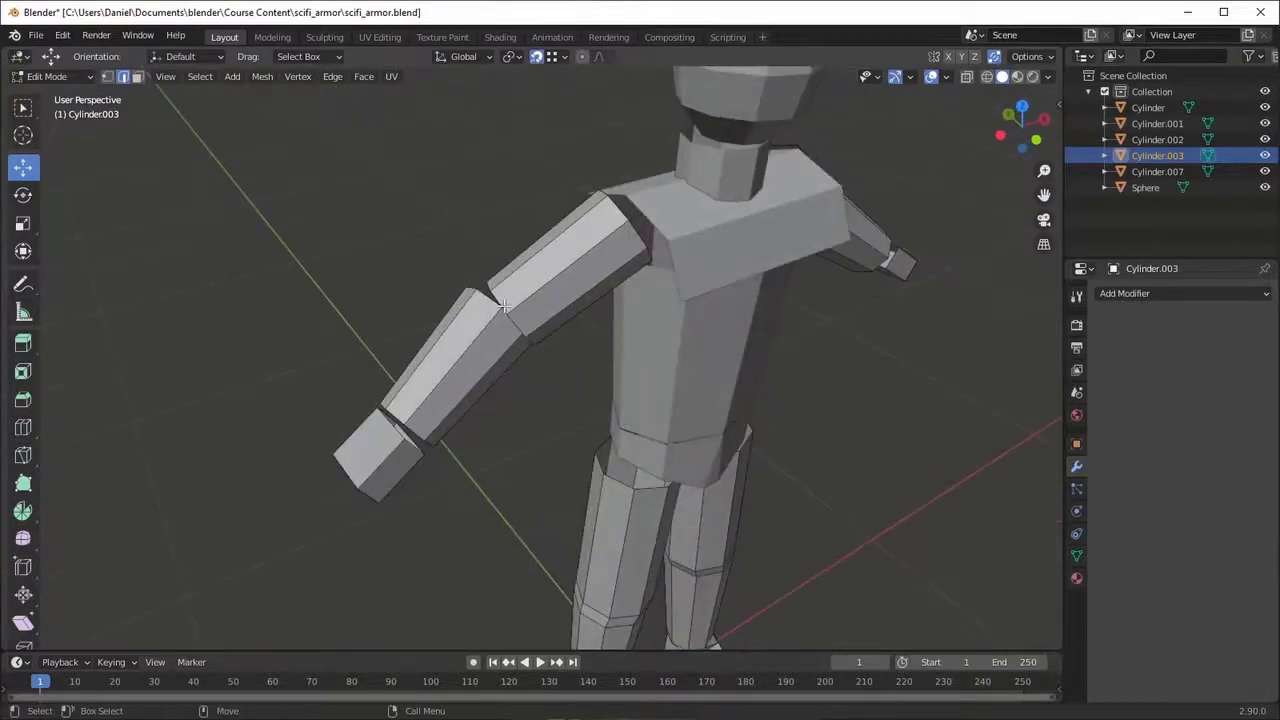
# - Bridge the first pair of selected arm edge loops with Bridge Edge Loops
pyautogui.press('Tab')
pyautogui.moveTo(504, 302); pyautogui.dragTo(609, 280, button='middle')
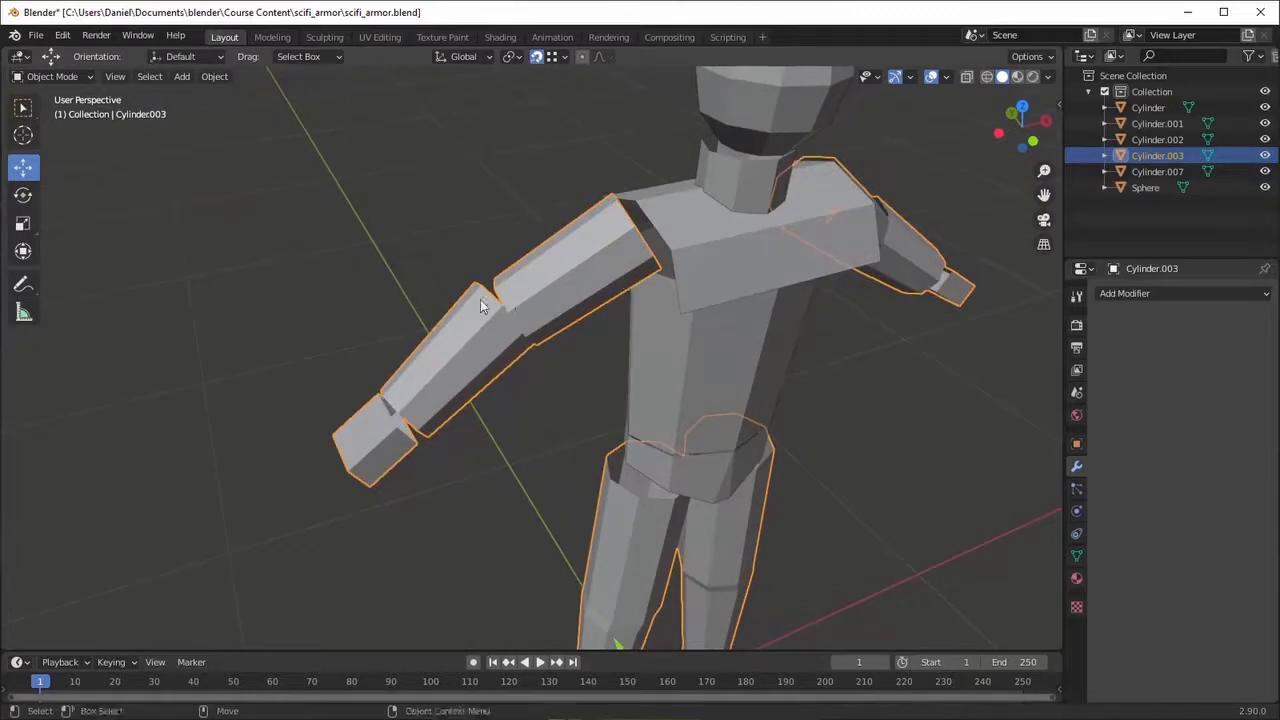
pyautogui.press('Tab')
pyautogui.hotkey('ctrl', 'e')
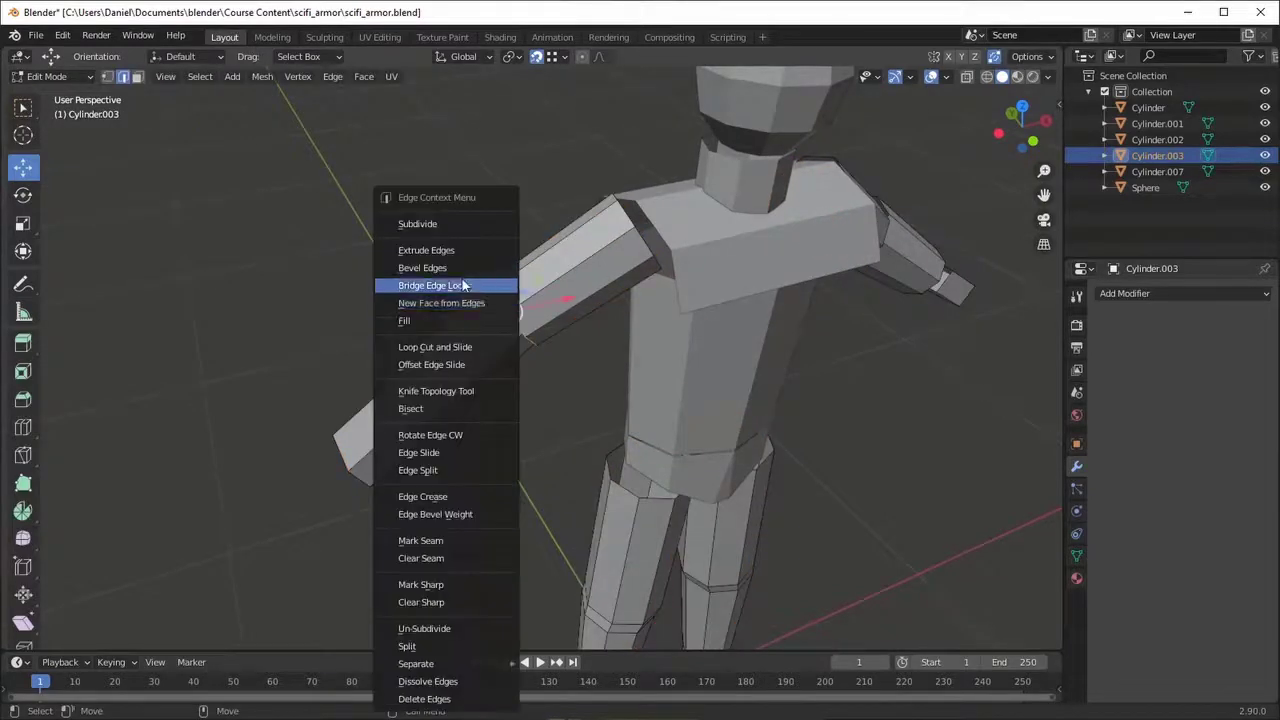
pyautogui.click(490, 287)
pyautogui.moveTo(495, 320)
pyautogui.mouseDown(button='middle')
pyautogui.moveTo(560, 360)
pyautogui.moveTo(557, 333)
pyautogui.moveTo(509, 340)
pyautogui.moveTo(496, 310)
pyautogui.moveTo(496, 353)
pyautogui.mouseUp(button='middle')
# - Reposition the selected edge loop along the arm while toggling X-ray
pyautogui.hotkey('alt', 'z')
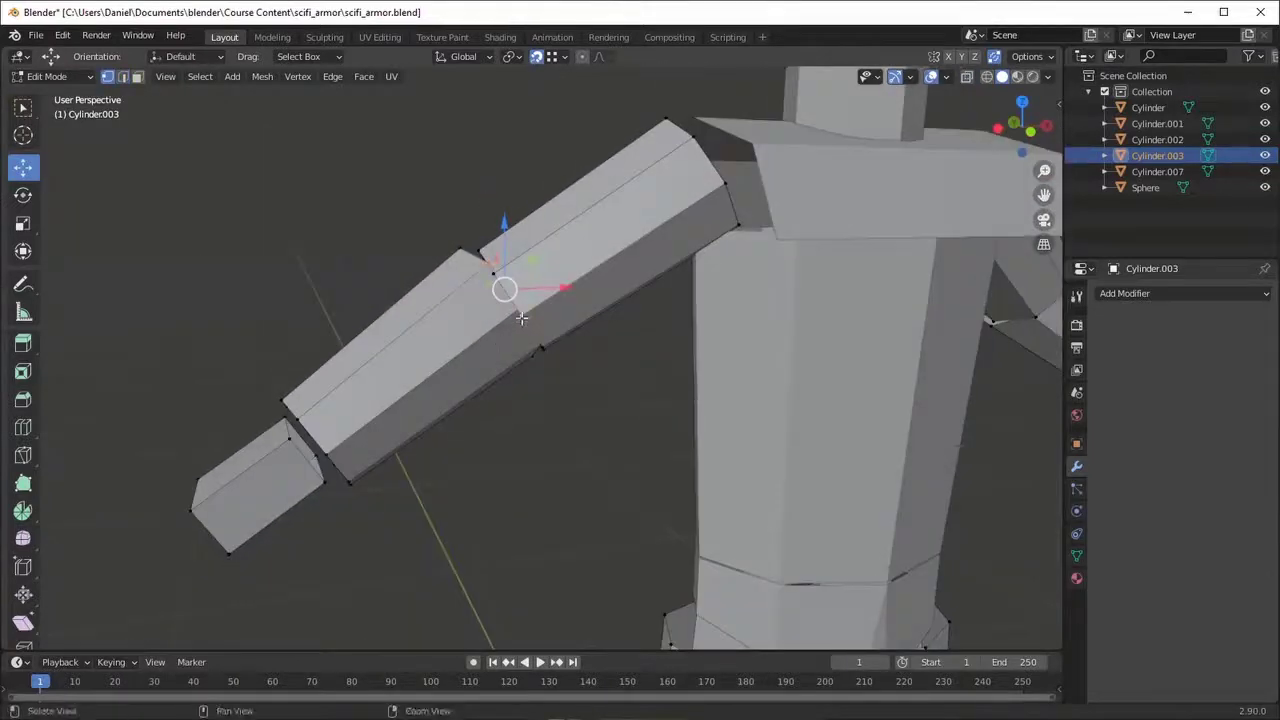
pyautogui.hotkey('alt', 'z')
pyautogui.moveTo(506, 284)
pyautogui.mouseDown()
pyautogui.moveTo(489, 314)
pyautogui.moveTo(492, 297)
pyautogui.mouseUp()
pyautogui.hotkey('ctrl', 'z')
pyautogui.moveTo(492, 297)
pyautogui.mouseDown(button='middle')
pyautogui.moveTo(532, 321)
pyautogui.moveTo(531, 290)
pyautogui.moveTo(542, 343)
pyautogui.moveTo(445, 240)
pyautogui.moveTo(400, 300)
pyautogui.mouseUp(button='middle')
pyautogui.hotkey('alt', 'z')
# - G-move the selected arm vertices into place three times
pyautogui.press('g')
pyautogui.click(531, 284)
pyautogui.click(526, 355)
pyautogui.press('g')
pyautogui.click(543, 340)
pyautogui.press('g')
pyautogui.click(465, 247)
pyautogui.scroll(-5, 440, 240)
pyautogui.scroll(8, 500, 300)
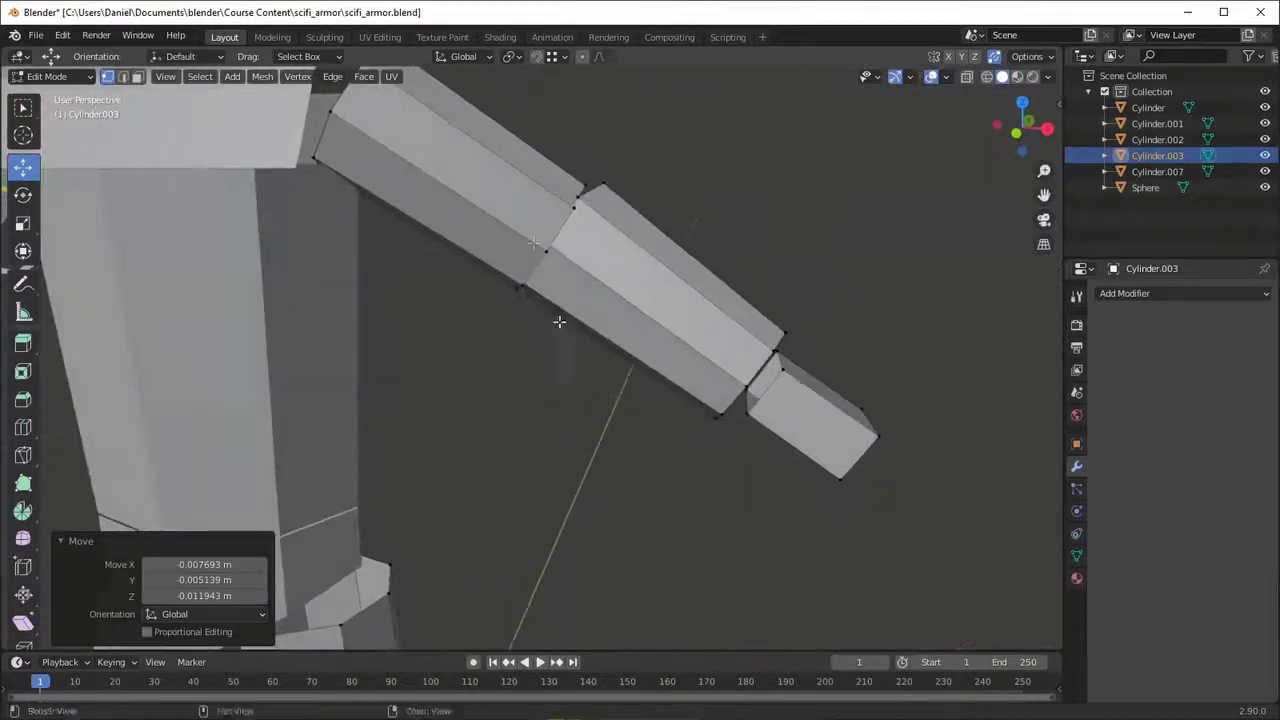
# - Move the vertices at the arm joint into line with the arm
pyautogui.click(546, 252)
pyautogui.press('g')
pyautogui.click(525, 232)
pyautogui.click(523, 286)
pyautogui.press('g')
pyautogui.moveTo(523, 286)
pyautogui.mouseDown(button='middle')
pyautogui.moveTo(511, 268)
pyautogui.moveTo(534, 271)
pyautogui.moveTo(574, 214)
pyautogui.moveTo(543, 269)
pyautogui.moveTo(541, 383)
pyautogui.mouseUp(button='middle')
pyautogui.click(551, 240)
# - Adjust three more arm vertices with G moves to finish straightening the arm
pyautogui.press('g')
pyautogui.click(576, 238)
pyautogui.press('g')
pyautogui.click(574, 214)
pyautogui.press('g')
pyautogui.click(543, 269)
pyautogui.scroll(-5, 543, 269)
# - Bridge the next selected arm loops and the right arm's gap
pyautogui.press('Tab')
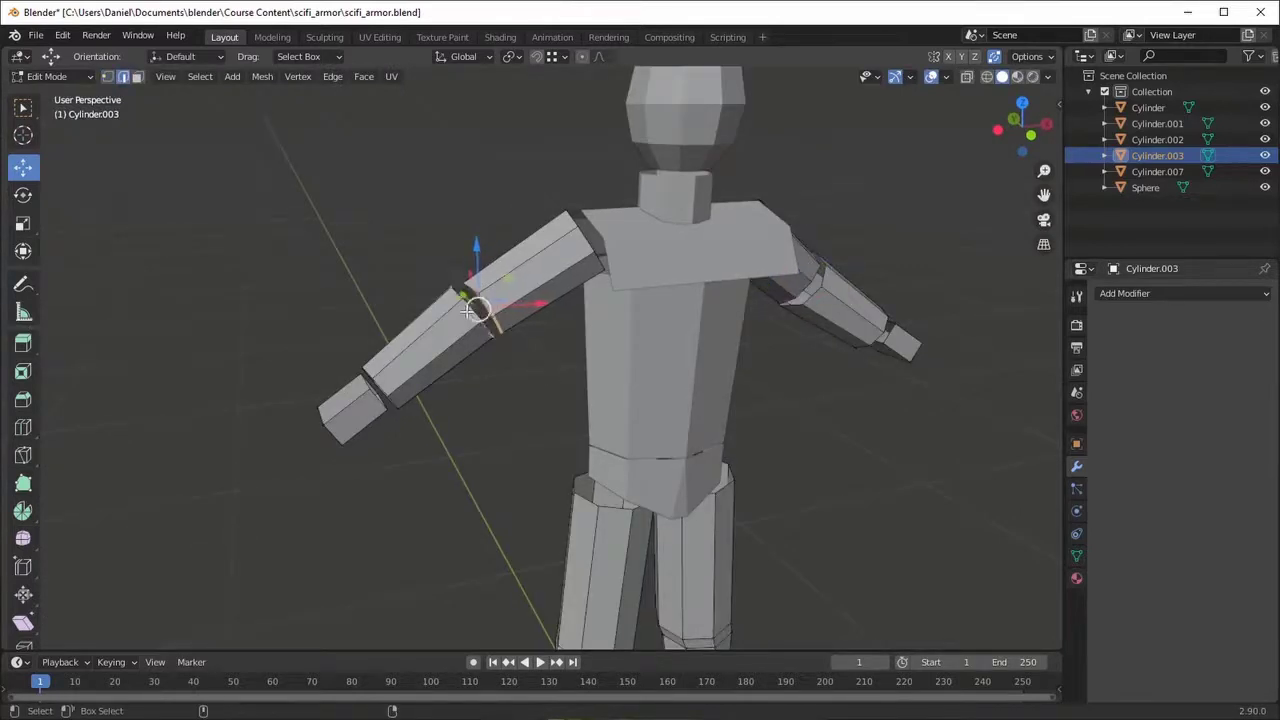
pyautogui.hotkey('ctrl', 'e')
pyautogui.click(420, 287)
pyautogui.moveTo(420, 287); pyautogui.dragTo(611, 357, button='middle')
pyautogui.keyDown('alt'); pyautogui.click(784, 307); pyautogui.keyUp('alt')
pyautogui.keyDown('alt'); pyautogui.keyDown('shift'); pyautogui.click(792, 318); pyautogui.keyUp('shift'); pyautogui.keyUp('alt')
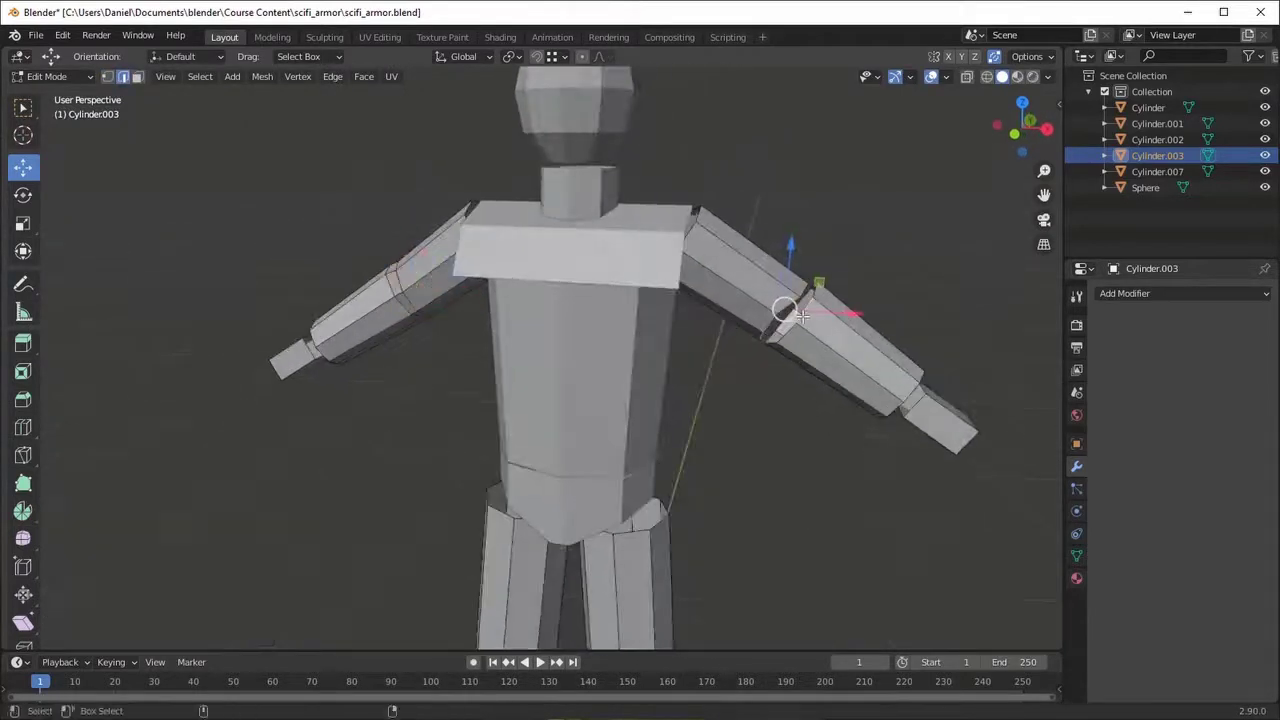
pyautogui.hotkey('ctrl', 'e')
pyautogui.click(792, 320)
pyautogui.moveTo(792, 320)
pyautogui.mouseDown(button='middle')
pyautogui.moveTo(649, 430)
pyautogui.moveTo(409, 420)
pyautogui.mouseUp(button='middle')
pyautogui.scroll(3, 436, 412)
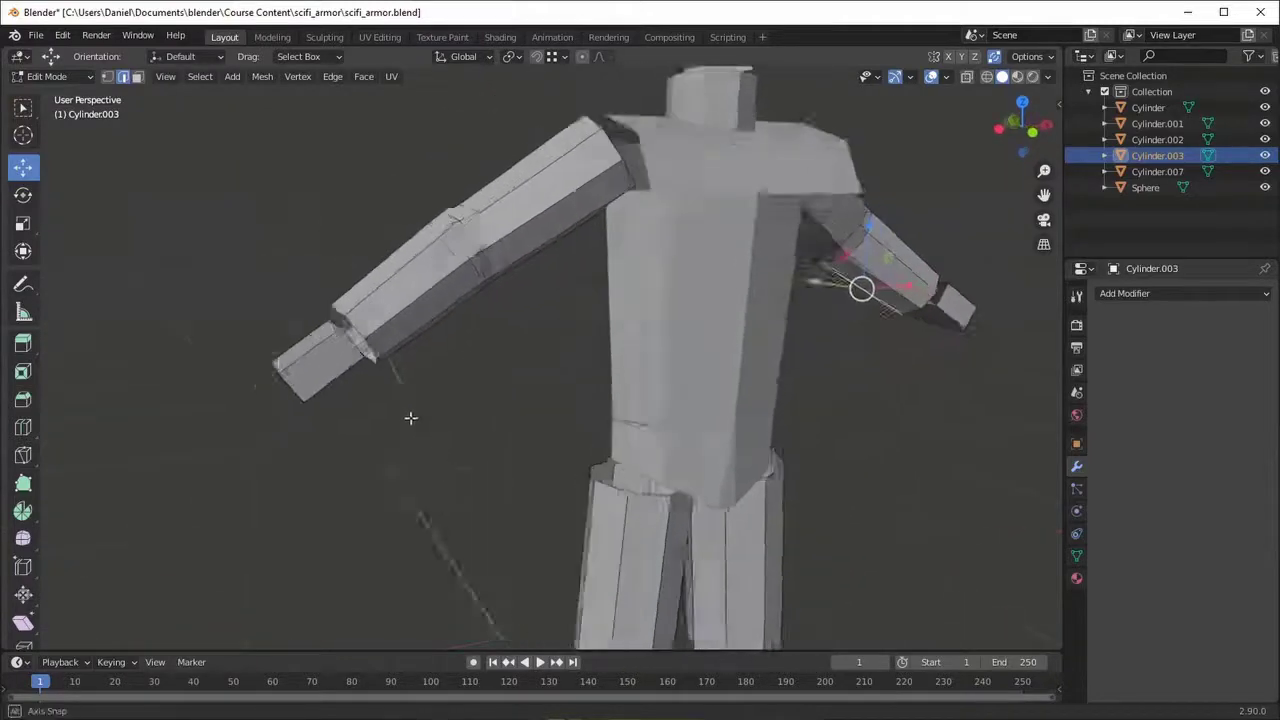
# - Bridge the left arm's edge loops and the gap at the hand
pyautogui.keyDown('alt'); pyautogui.click(396, 319); pyautogui.keyUp('alt')
pyautogui.hotkey('ctrl', 'e')
pyautogui.click(400, 343)
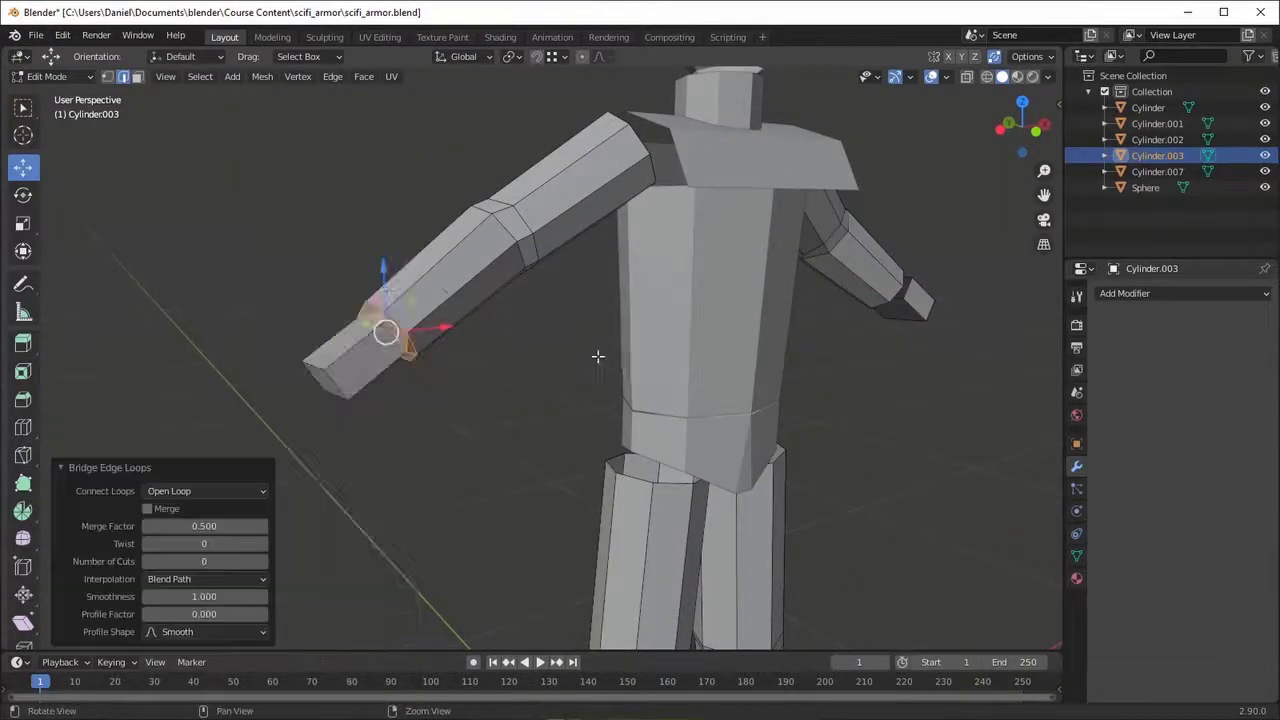
pyautogui.moveTo(597, 354)
pyautogui.mouseDown(button='middle')
pyautogui.moveTo(623, 394)
pyautogui.moveTo(670, 355)
pyautogui.mouseUp(button='middle')
pyautogui.keyDown('alt'); pyautogui.click(672, 358); pyautogui.keyUp('alt')
pyautogui.rightClick(680, 367)
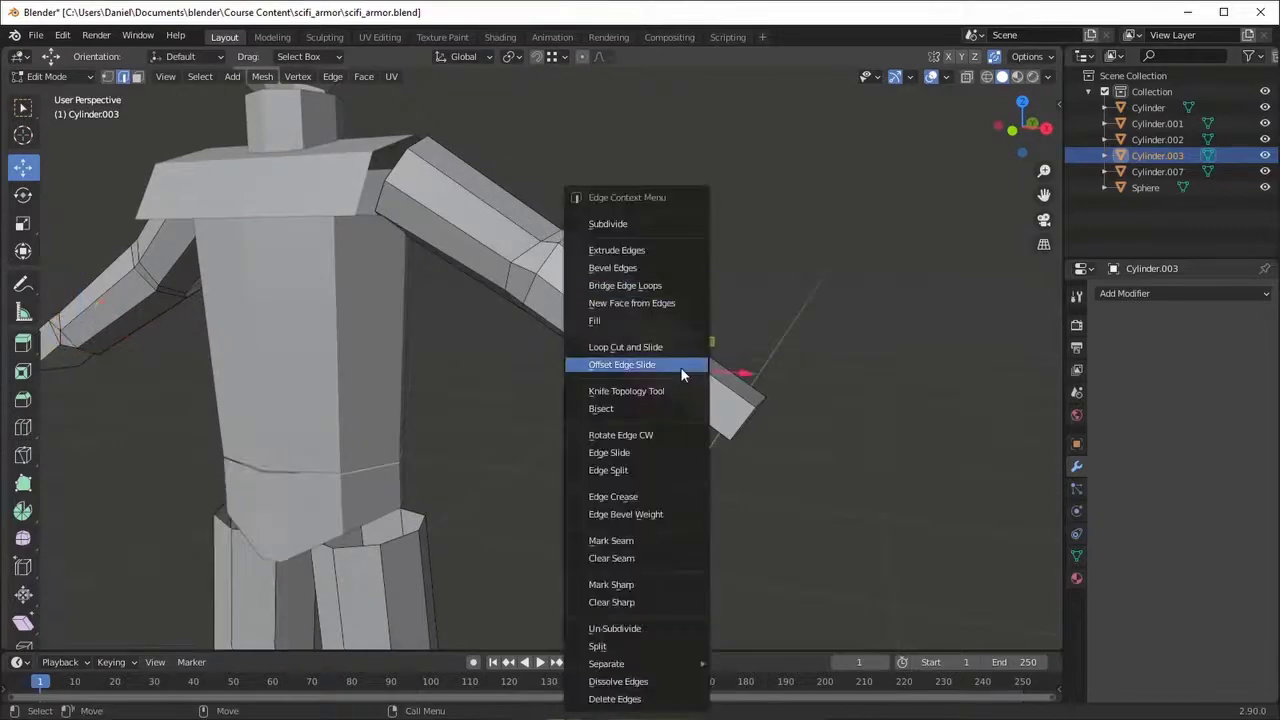
pyautogui.click(653, 287)
pyautogui.moveTo(653, 290); pyautogui.dragTo(744, 337, button='middle')
# - Join the hip piece Cylinder.002 into the torso Cylinder.001
pyautogui.moveTo(508, 404); pyautogui.dragTo(572, 310, button='middle')
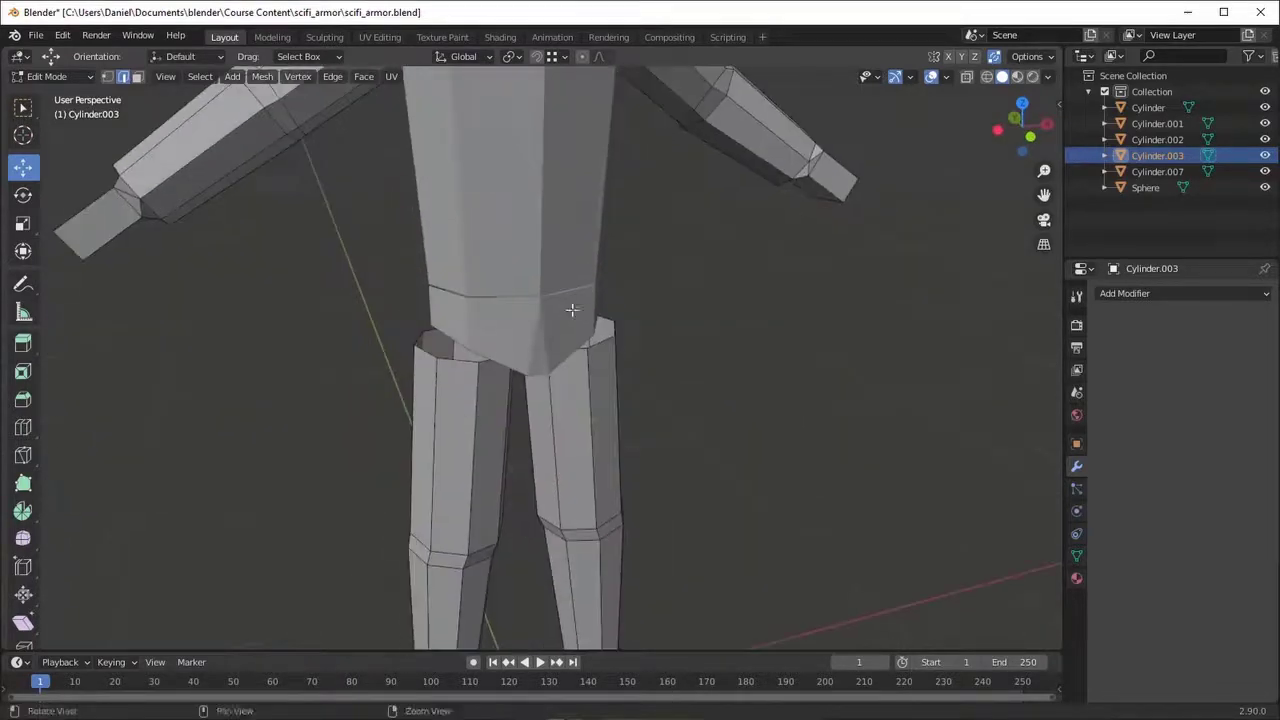
pyautogui.press('Tab')
pyautogui.click(538, 323)
pyautogui.keyDown('shift'); pyautogui.click(530, 232); pyautogui.keyUp('shift')
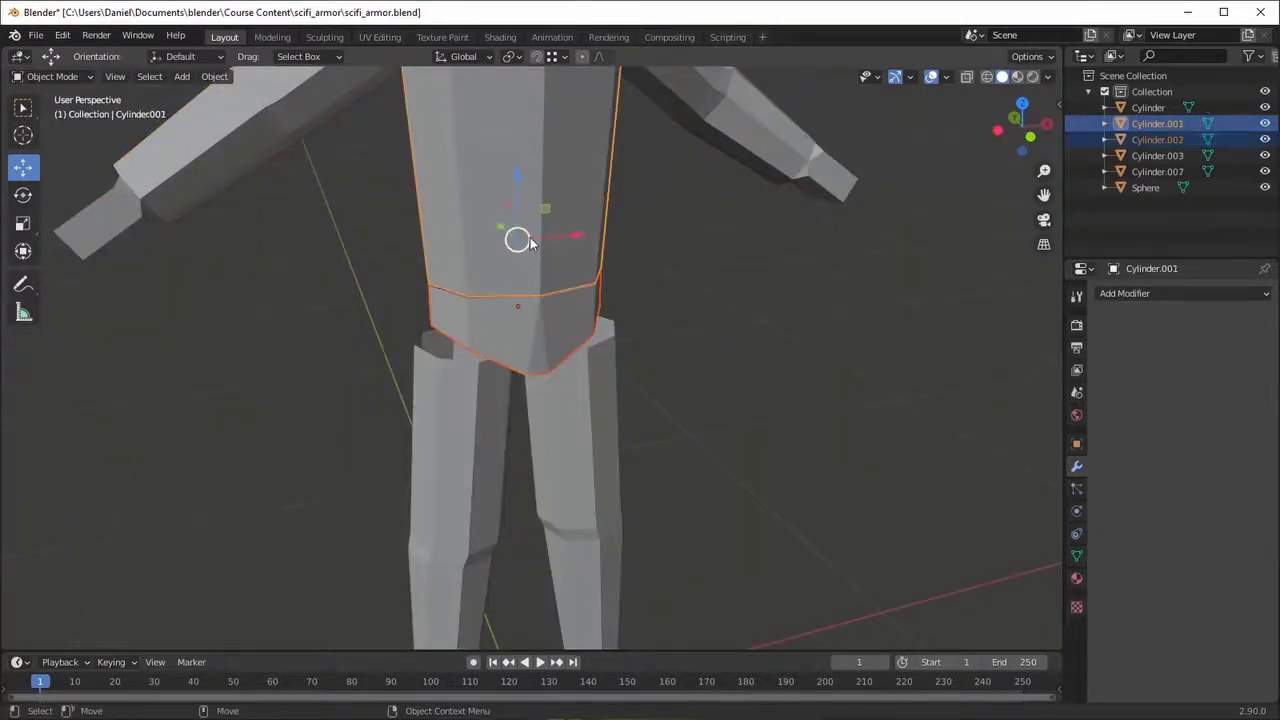
pyautogui.moveTo(530, 232); pyautogui.dragTo(533, 290, button='middle')
pyautogui.rightClick(505, 318)
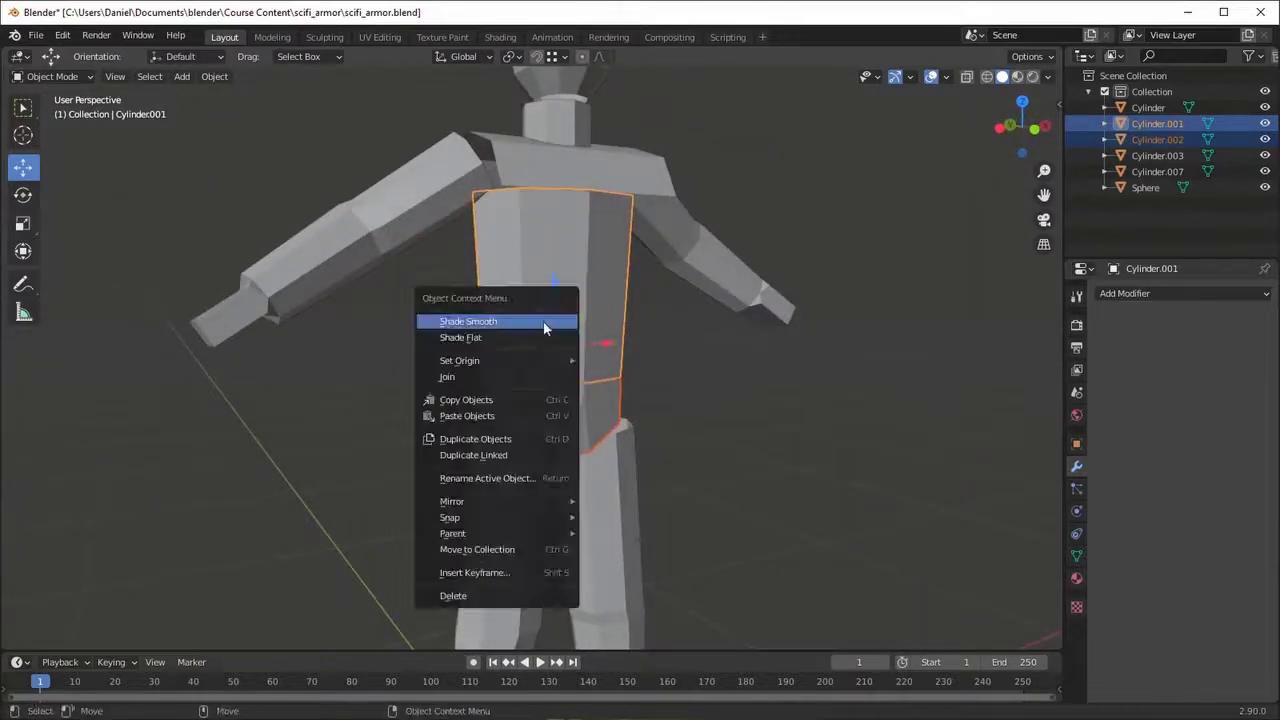
pyautogui.click(509, 376)
# - Merge the duplicate waist vertices of the torso by distance
pyautogui.press('Tab')
pyautogui.moveTo(551, 386); pyautogui.dragTo(479, 374, button='middle')
pyautogui.scroll(3, 479, 374)
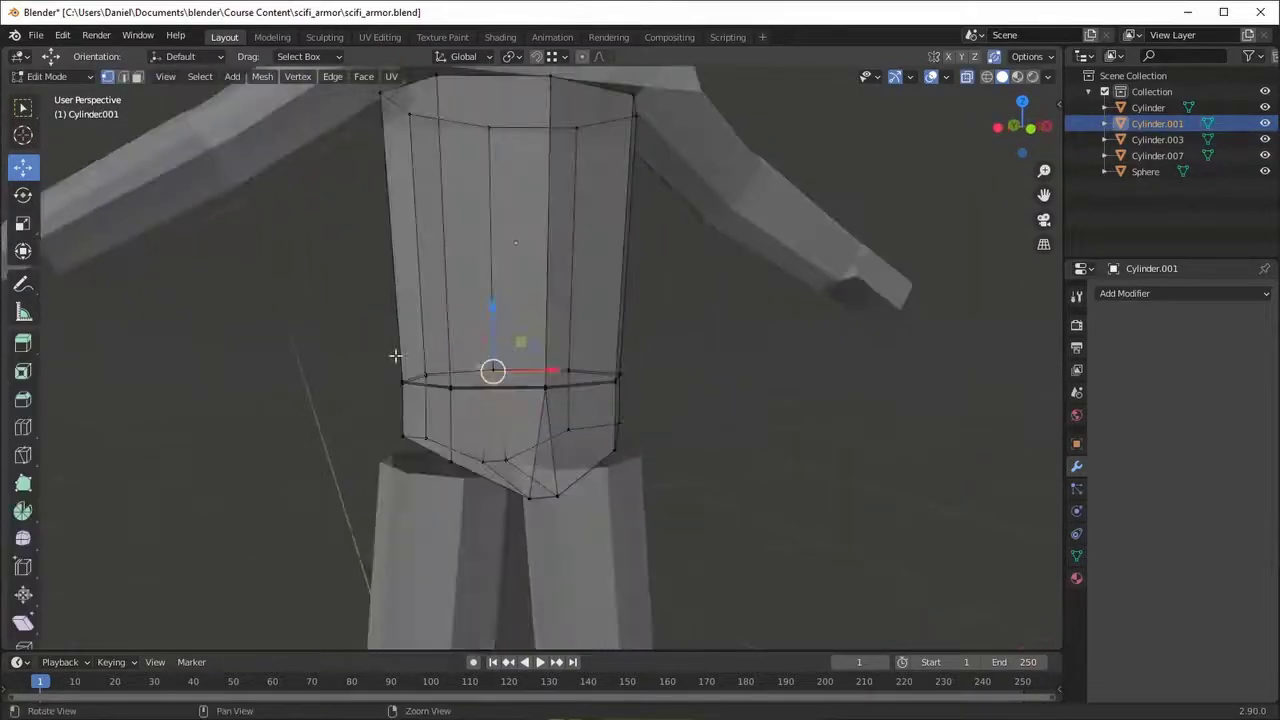
pyautogui.keyDown('alt'); pyautogui.click(398, 358); pyautogui.keyUp('alt')
pyautogui.rightClick(537, 592)
pyautogui.moveTo(511, 628)
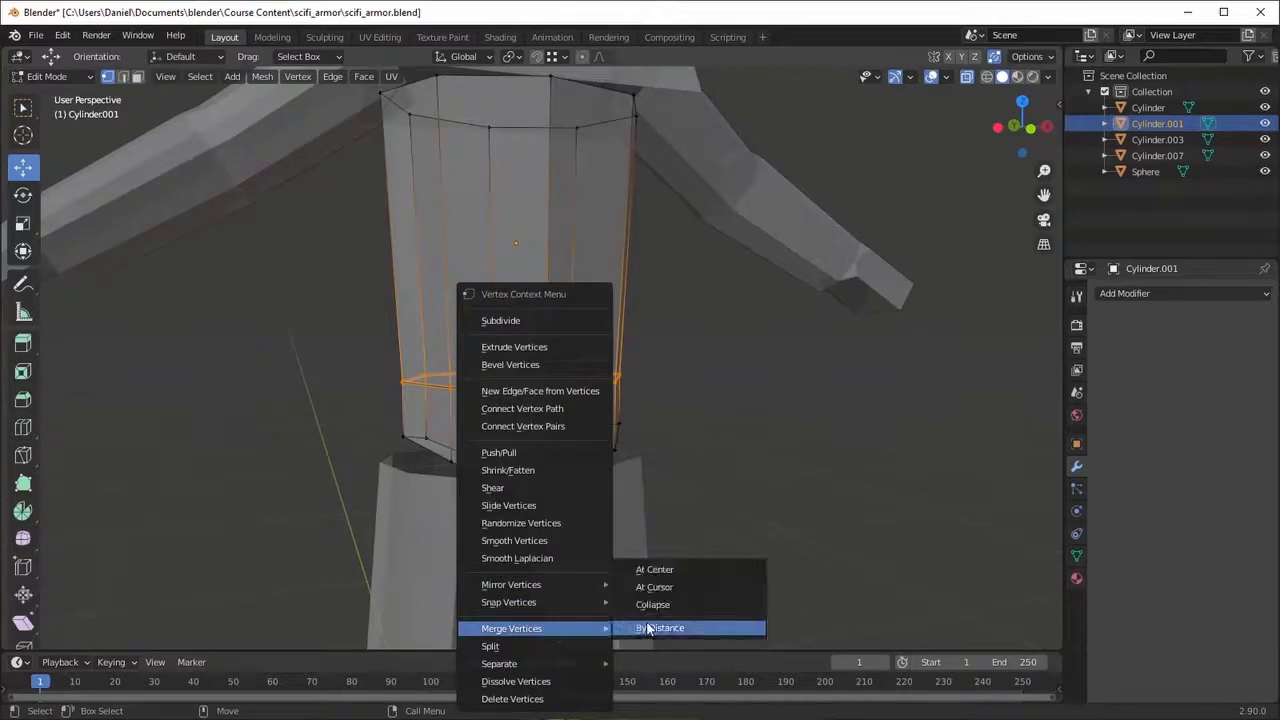
pyautogui.click(672, 627)
# - Lower the inner crotch vertices of the limbs object Cylinder.003 along Z
pyautogui.press('Tab')
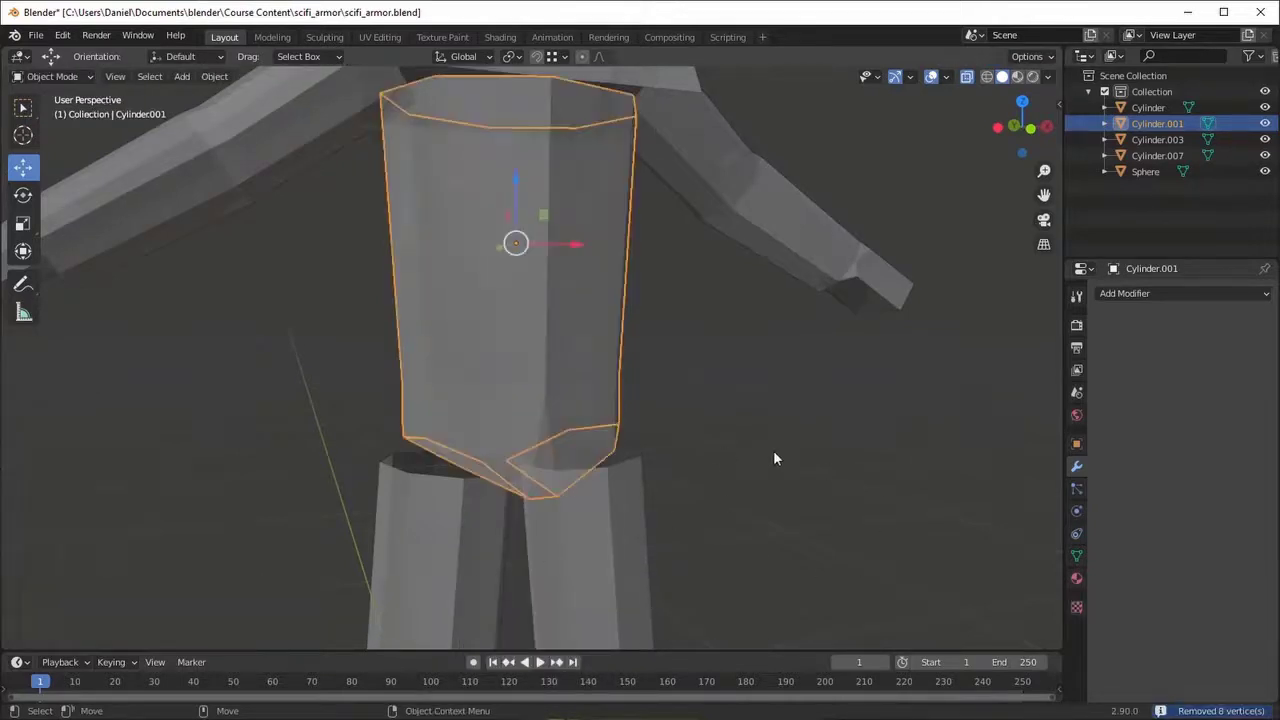
pyautogui.click(773, 450)
pyautogui.scroll(-3, 664, 433)
pyautogui.click(462, 500)
pyautogui.scroll(2, 503, 476)
pyautogui.scroll(2, 503, 476)
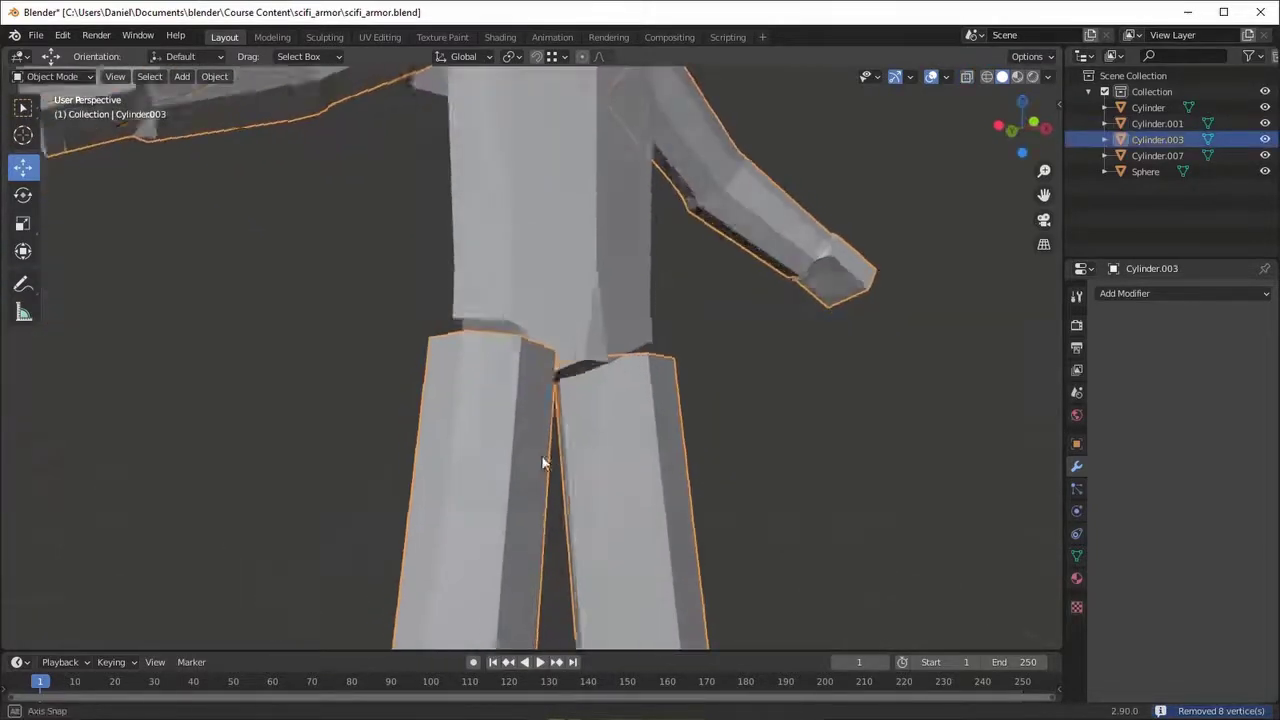
pyautogui.scroll(-1, 543, 457)
pyautogui.press('Tab')
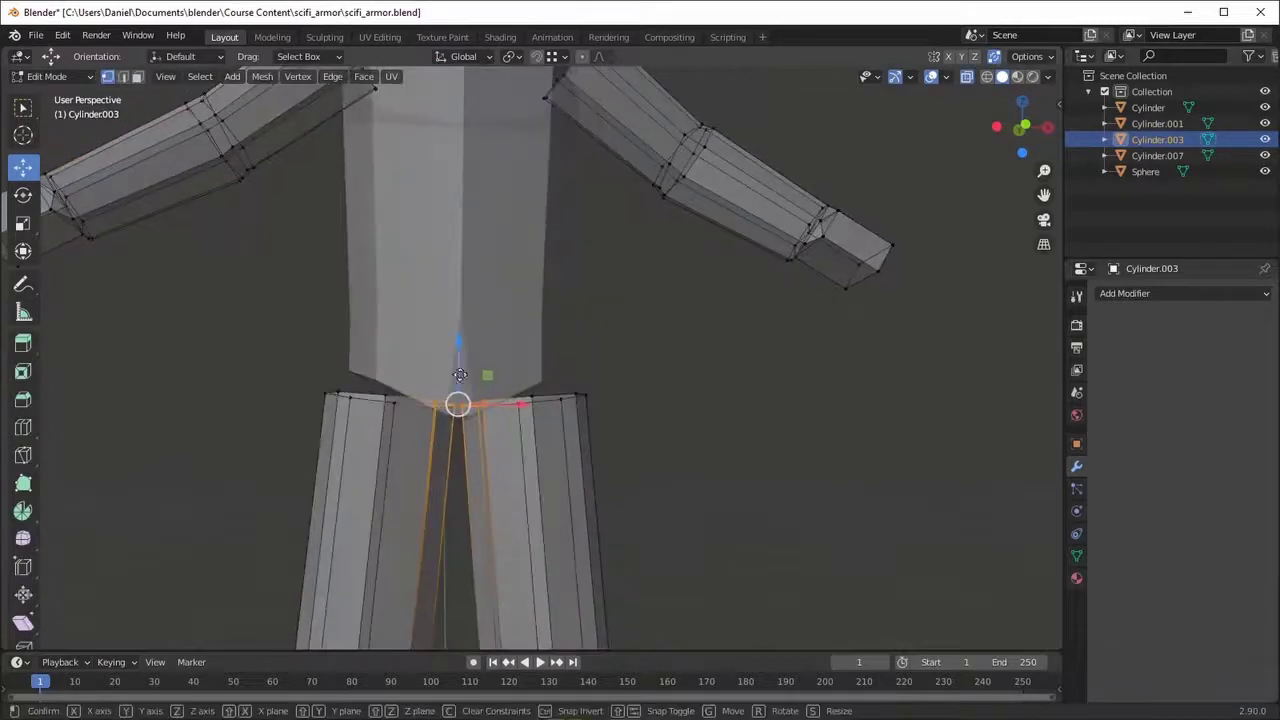
pyautogui.press('g')
pyautogui.press('z')
pyautogui.click(461, 389)
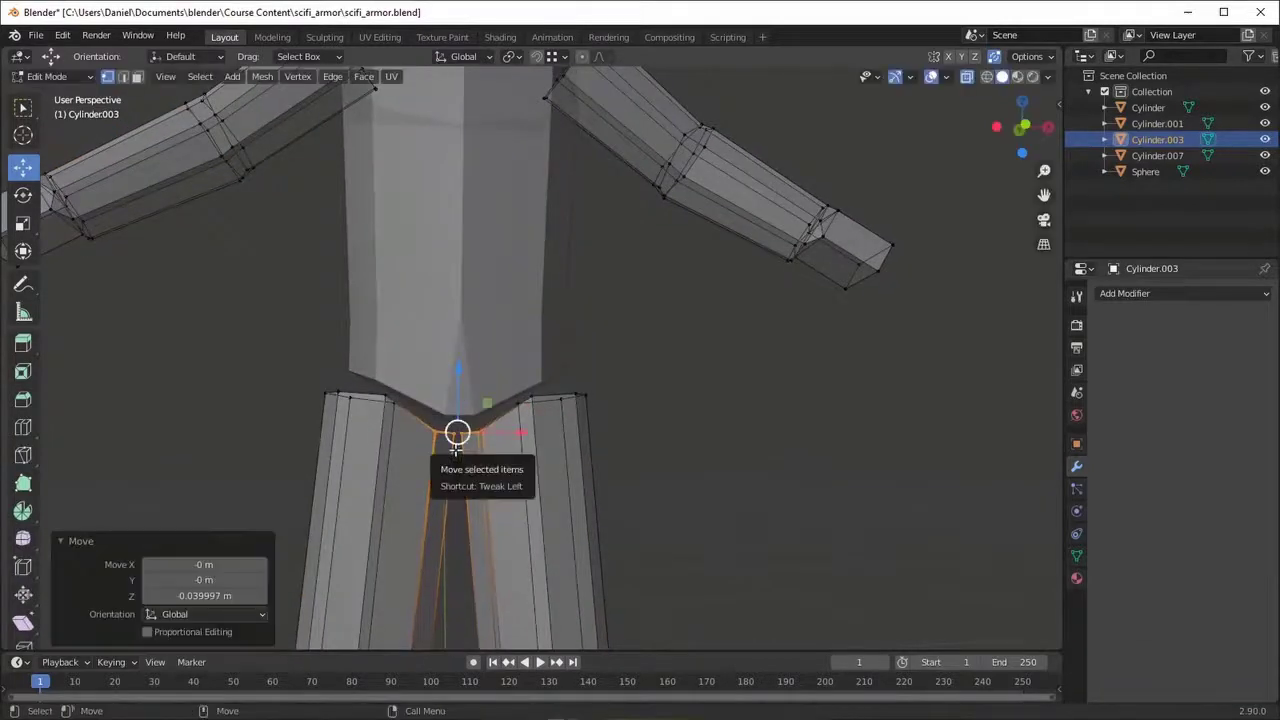
pyautogui.click(400, 408)
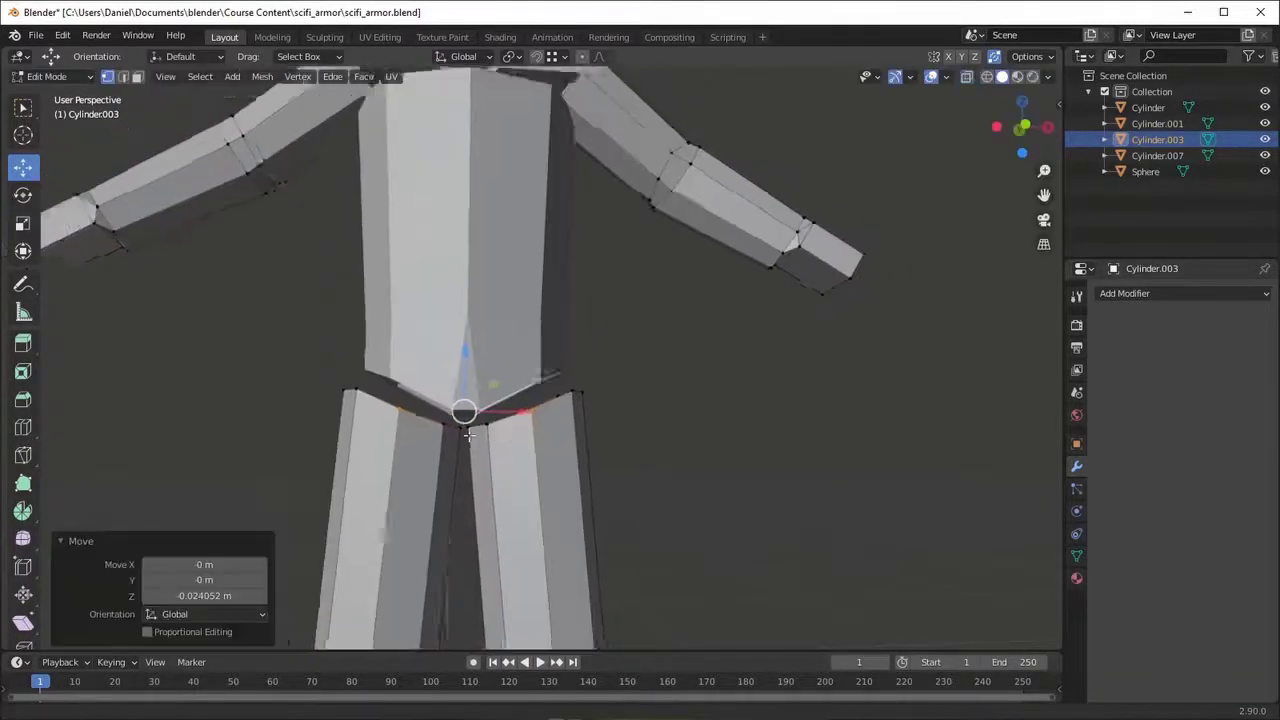
# - Select the limbs object together with the torso Cylinder.001 for joining
pyautogui.press('Tab')
pyautogui.keyDown('shift'); pyautogui.click(488, 358); pyautogui.keyUp('shift')
pyautogui.scroll(-3, 488, 358)
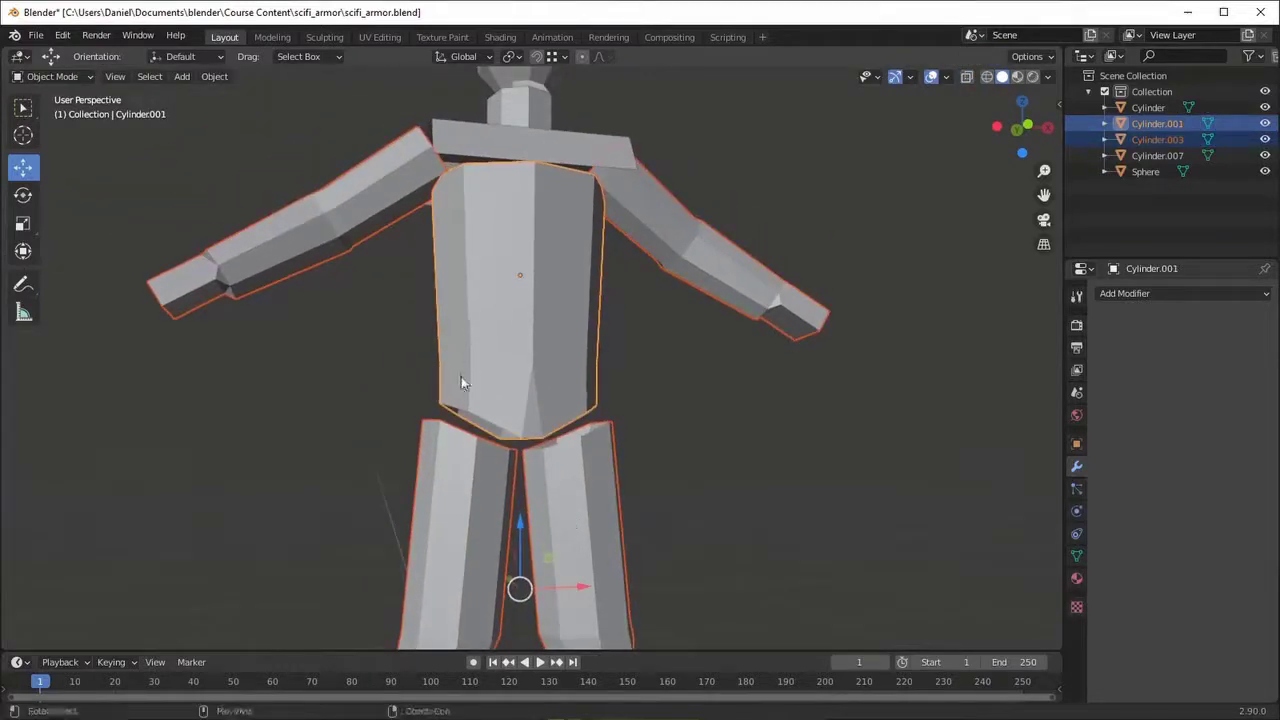
pyautogui.rightClick(552, 363)
pyautogui.moveTo(461, 376)
pyautogui.mouseDown(button='middle')
pyautogui.moveTo(552, 363)
pyautogui.moveTo(536, 500)
pyautogui.moveTo(520, 444)
pyautogui.moveTo(555, 400)
pyautogui.moveTo(599, 398)
pyautogui.moveTo(551, 320)
pyautogui.moveTo(528, 343)
pyautogui.moveTo(511, 403)
pyautogui.moveTo(549, 443)
pyautogui.mouseUp(button='middle')
# - Join the limbs into the torso and bridge the two leg-top edge loops together
pyautogui.click(548, 371)
pyautogui.press('Tab')
pyautogui.keyDown('alt'); pyautogui.click(493, 441); pyautogui.keyUp('alt')
pyautogui.keyDown('alt'); pyautogui.keyDown('shift'); pyautogui.click(565, 398); pyautogui.keyUp('shift'); pyautogui.keyUp('alt')
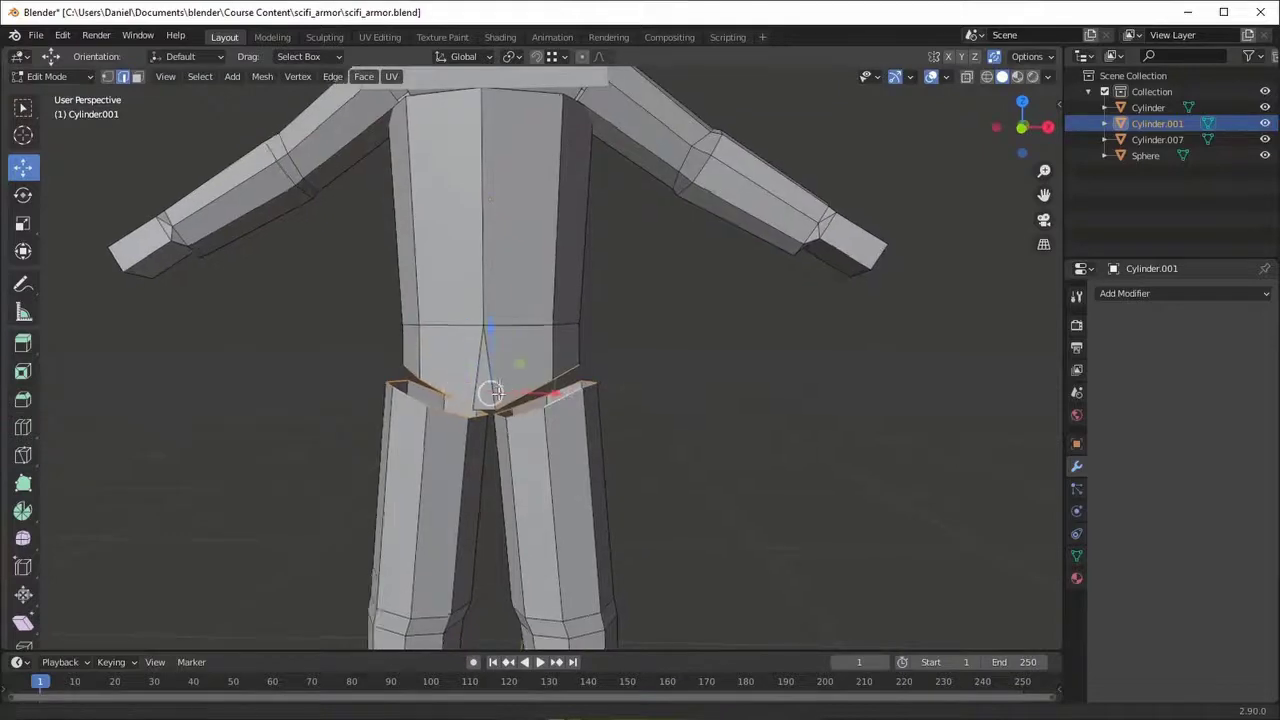
pyautogui.moveTo(565, 398)
pyautogui.mouseDown(button='middle')
pyautogui.moveTo(518, 310)
pyautogui.moveTo(531, 263)
pyautogui.moveTo(717, 351)
pyautogui.moveTo(498, 270)
pyautogui.moveTo(563, 370)
pyautogui.mouseUp(button='middle')
pyautogui.hotkey('ctrl', 'e')
pyautogui.click(518, 299)
# - Reposition a crotch face of the combined mesh
pyautogui.click(717, 351)
pyautogui.hotkey('alt', 'z')
pyautogui.press('3')
pyautogui.click(505, 356)
pyautogui.hotkey('alt', 'z')
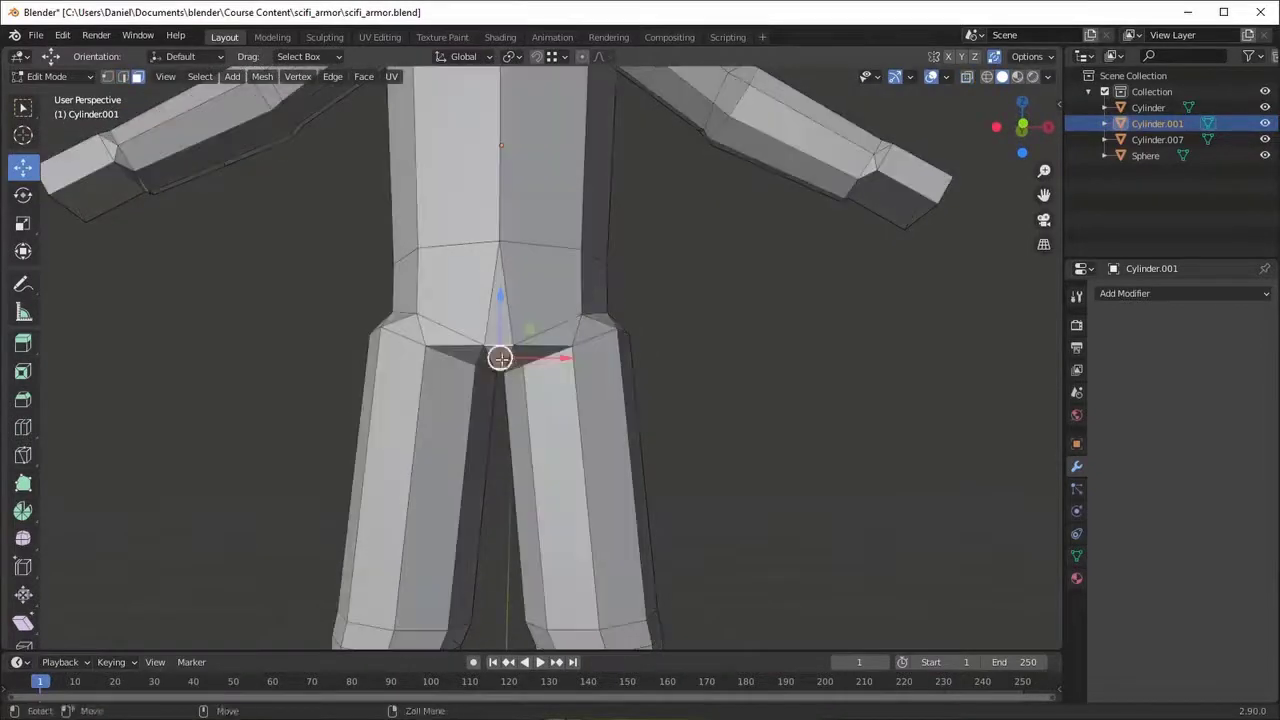
pyautogui.press('g')
pyautogui.press('Escape')
pyautogui.press('g')
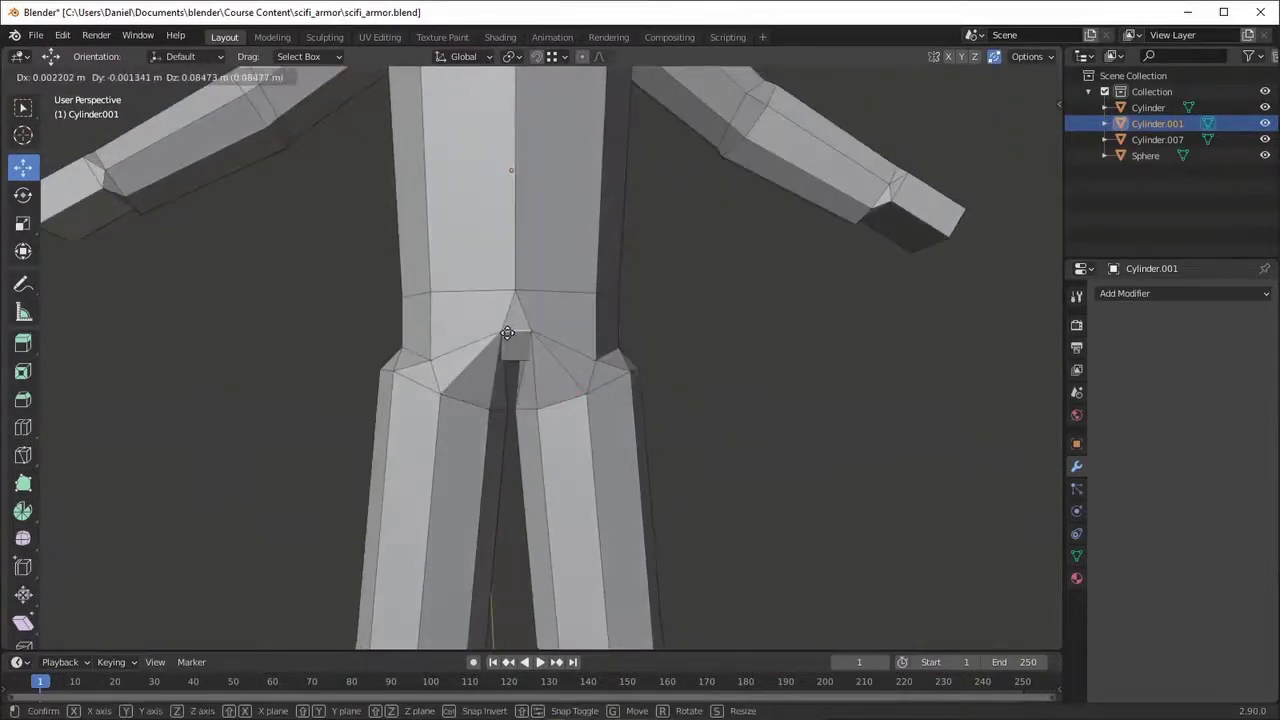
pyautogui.click(507, 333)
# - Bridge the left leg's top edges to the hip
pyautogui.hotkey('alt', 'z')
pyautogui.moveTo(526, 420); pyautogui.dragTo(651, 489, button='middle')
pyautogui.hotkey('alt', 'z')
pyautogui.scroll(3, 651, 489)
pyautogui.keyDown('alt'); pyautogui.click(651, 408); pyautogui.keyUp('alt')
pyautogui.press('2')
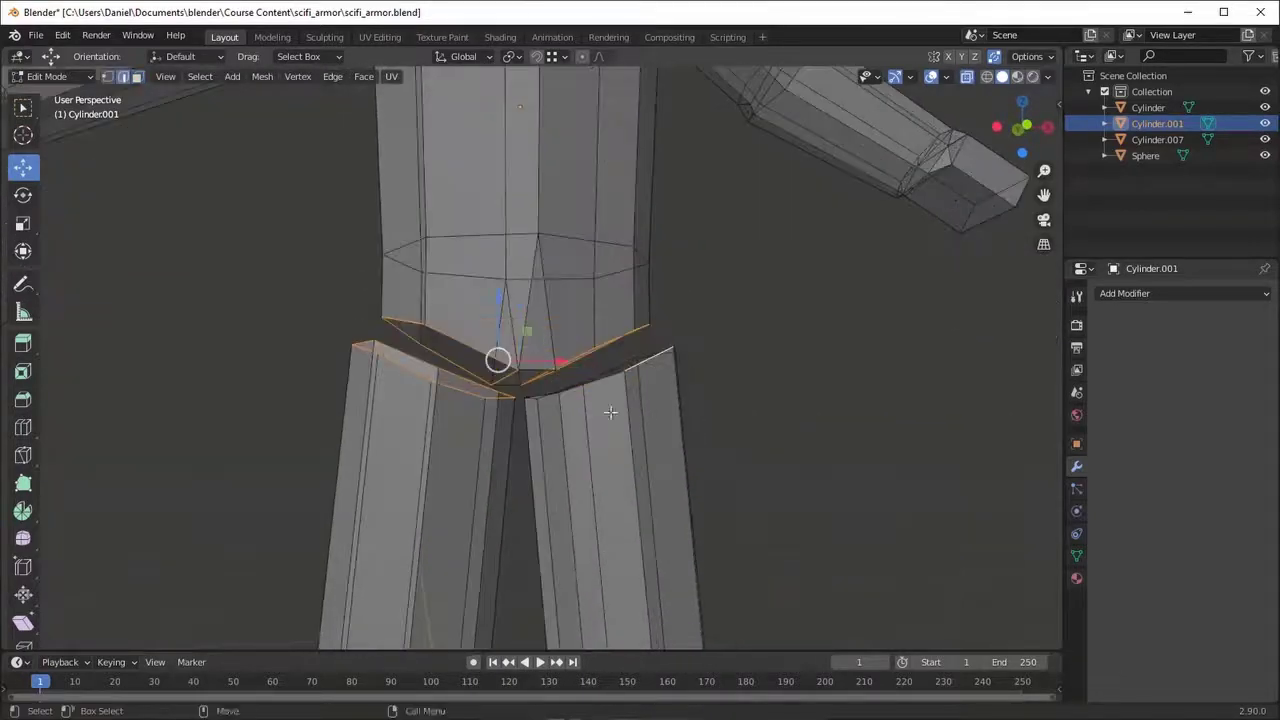
pyautogui.moveTo(610, 412)
pyautogui.mouseDown(button='middle')
pyautogui.moveTo(471, 399)
pyautogui.moveTo(644, 359)
pyautogui.mouseUp(button='middle')
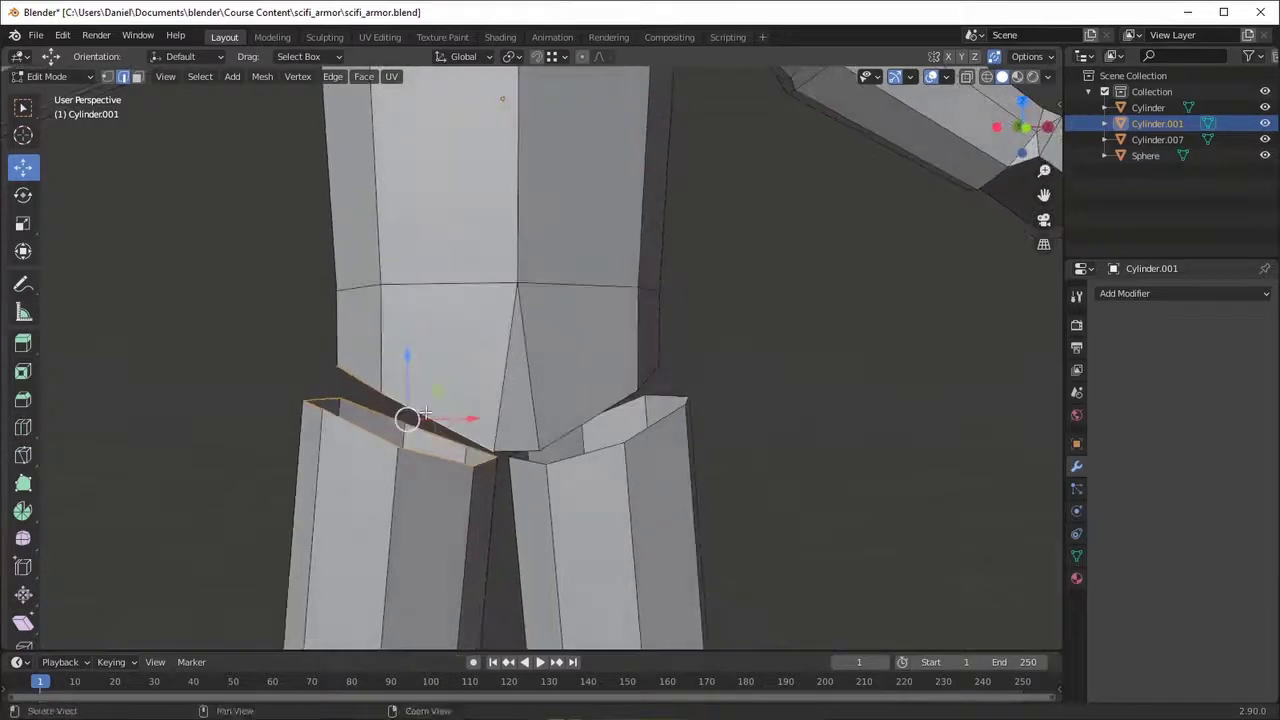
pyautogui.moveTo(424, 413); pyautogui.dragTo(466, 374, button='middle')
pyautogui.hotkey('ctrl', 'e')
pyautogui.click(420, 297)
# - Bridge the right leg's top edges to the hip and check the joined hips
pyautogui.moveTo(420, 297)
pyautogui.mouseDown(button='middle')
pyautogui.moveTo(608, 449)
pyautogui.moveTo(563, 387)
pyautogui.moveTo(559, 418)
pyautogui.moveTo(686, 406)
pyautogui.moveTo(458, 341)
pyautogui.mouseUp(button='middle')
pyautogui.click(559, 418)
pyautogui.hotkey('ctrl', 'e')
pyautogui.click(566, 389)
pyautogui.scroll(-2, 629, 400)
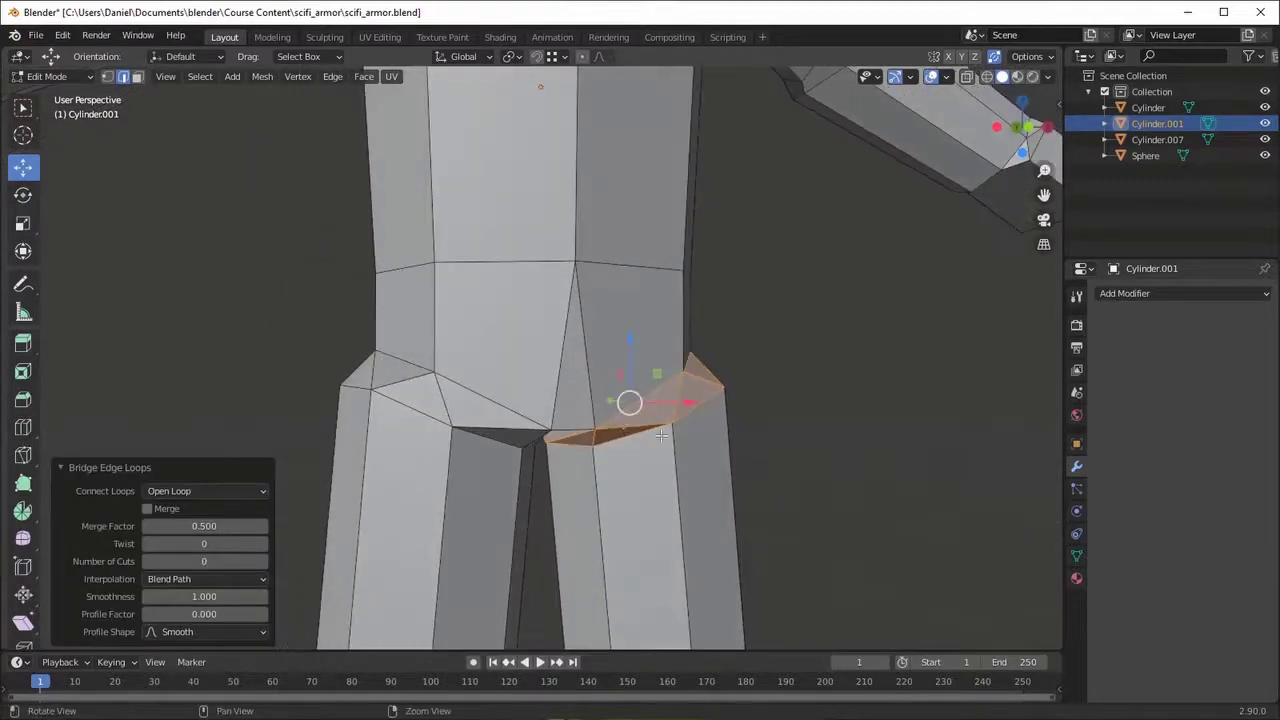
pyautogui.hotkey('alt', 'z')
pyautogui.scroll(-2, 711, 437)
pyautogui.moveTo(711, 437)
pyautogui.mouseDown(button='middle')
pyautogui.moveTo(738, 451)
pyautogui.moveTo(674, 423)
pyautogui.mouseUp(button='middle')
pyautogui.hotkey('alt', 'z')
pyautogui.scroll(-2, 674, 423)
pyautogui.moveTo(703, 477)
pyautogui.mouseDown(button='middle')
pyautogui.moveTo(658, 506)
pyautogui.moveTo(569, 503)
pyautogui.moveTo(597, 389)
pyautogui.mouseUp(button='middle')
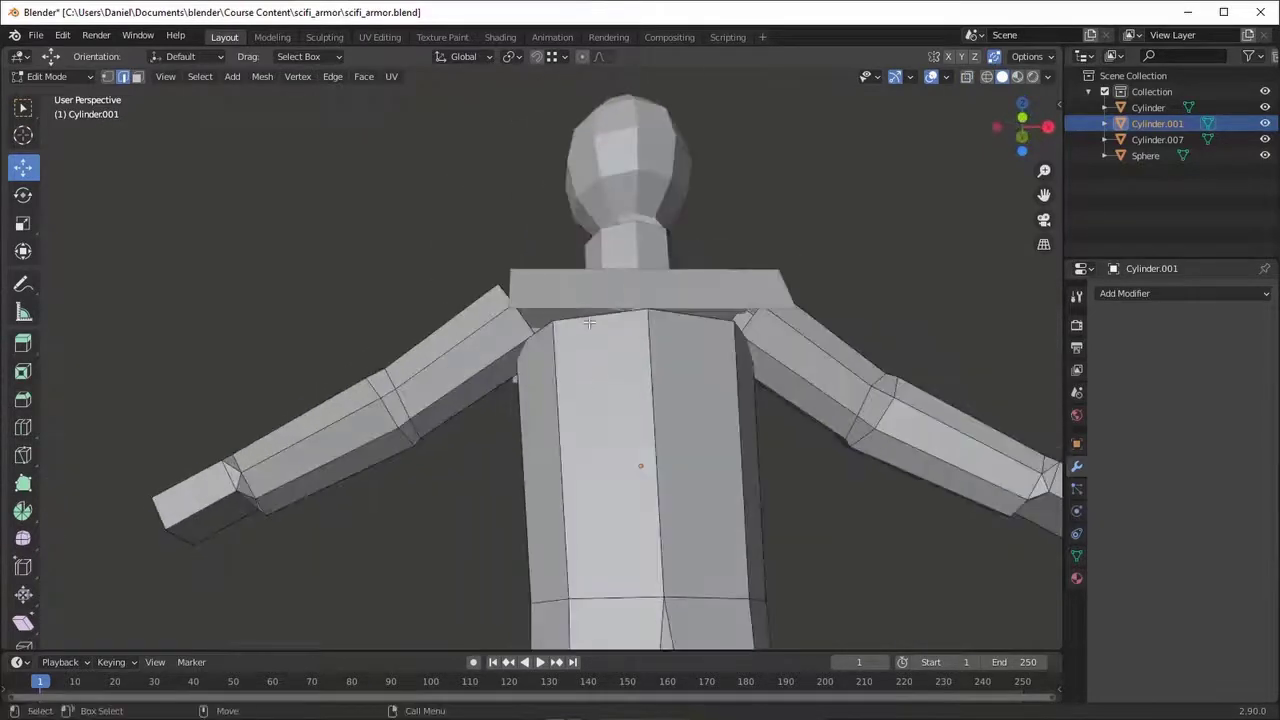
# - Lower the torso's top edge loop along Z
pyautogui.keyDown('alt'); pyautogui.click(589, 322); pyautogui.keyUp('alt')
pyautogui.scroll(-2, 589, 322)
pyautogui.press('g')
pyautogui.press('z')
pyautogui.click(600, 400)
pyautogui.scroll(3, 441, 411)
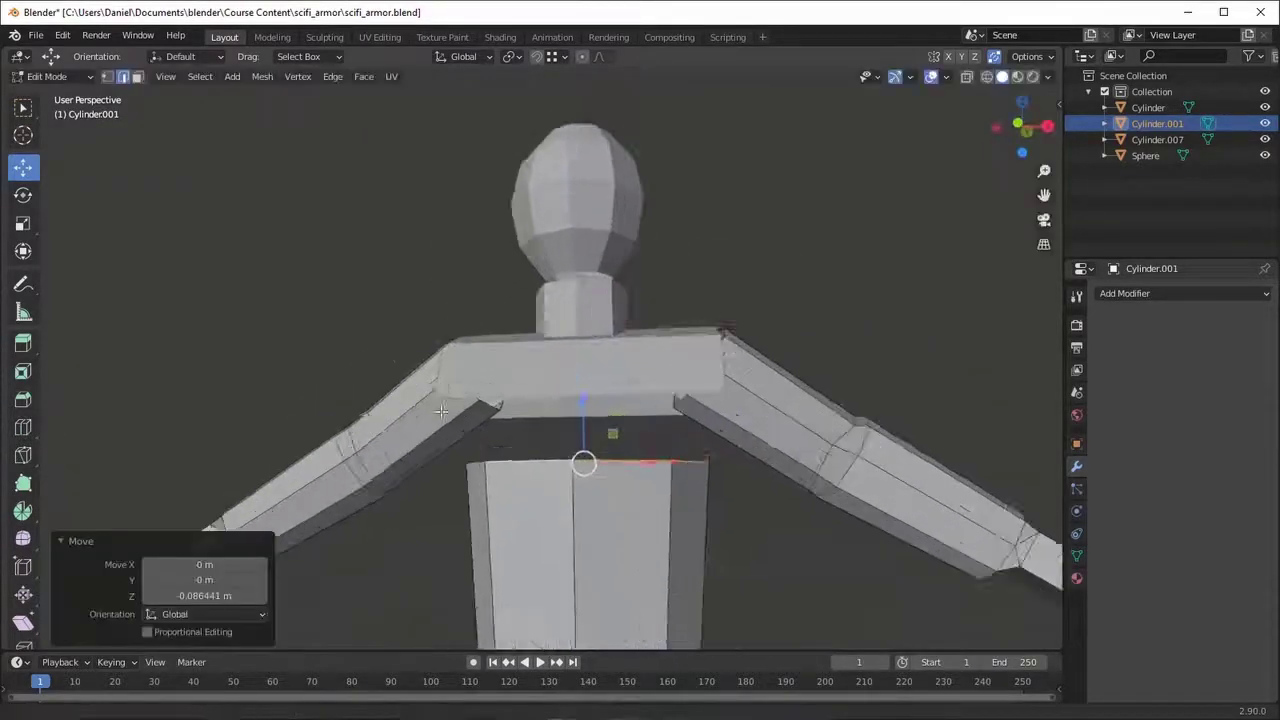
pyautogui.moveTo(441, 411); pyautogui.dragTo(537, 393, button='middle')
# - Move the shoulder-corner vertices into place on both sides
pyautogui.click(548, 396)
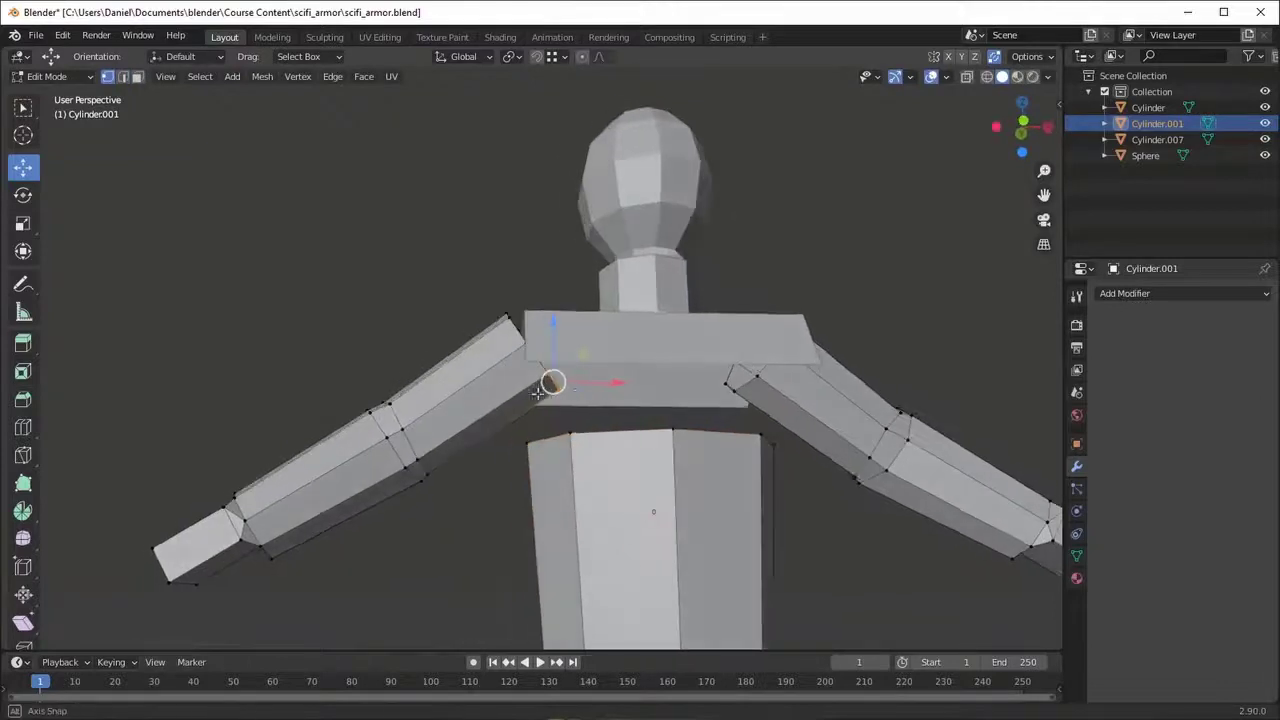
pyautogui.moveTo(577, 354); pyautogui.dragTo(555, 400, button='middle')
pyautogui.moveTo(553, 400)
pyautogui.mouseDown()
pyautogui.moveTo(537, 440)
pyautogui.moveTo(516, 381)
pyautogui.moveTo(520, 398)
pyautogui.mouseUp()
pyautogui.hotkey('alt', 'z')
pyautogui.moveTo(614, 451); pyautogui.dragTo(386, 400, button='middle')
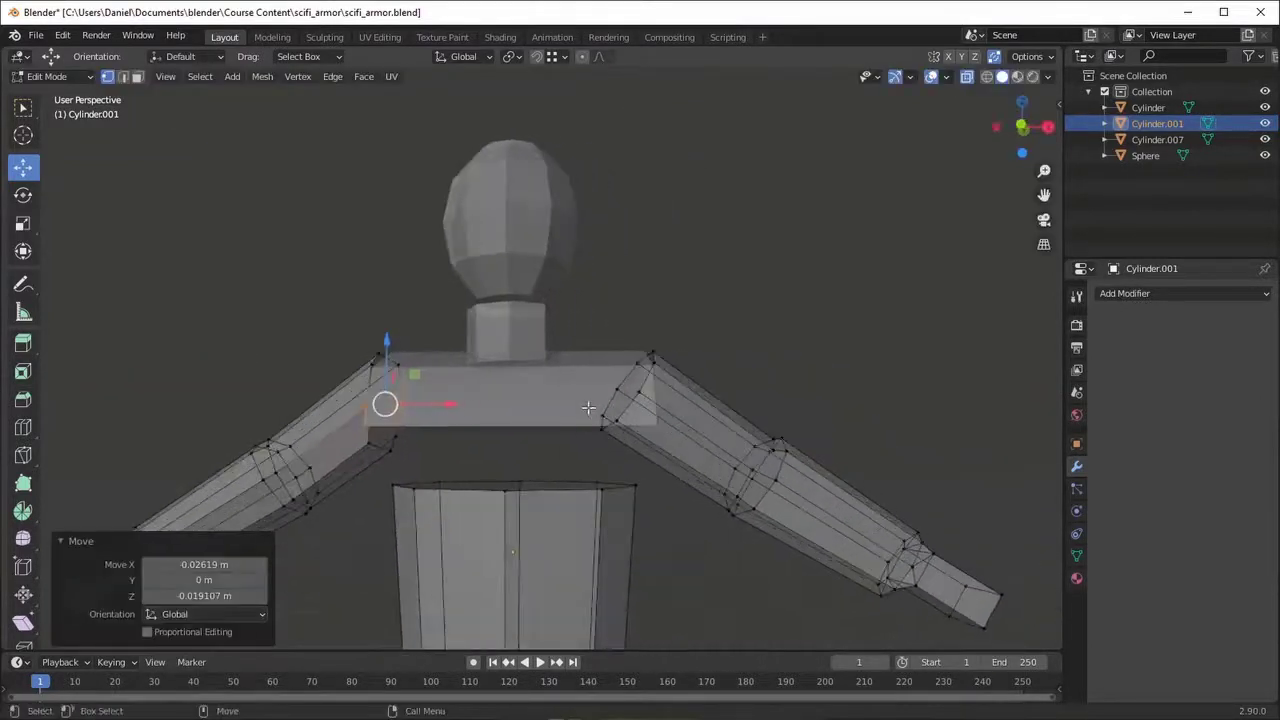
pyautogui.click(637, 412)
pyautogui.moveTo(637, 412); pyautogui.dragTo(637, 412, button='middle')
pyautogui.moveTo(637, 412); pyautogui.dragTo(654, 437)
pyautogui.moveTo(654, 437); pyautogui.dragTo(629, 394, button='middle')
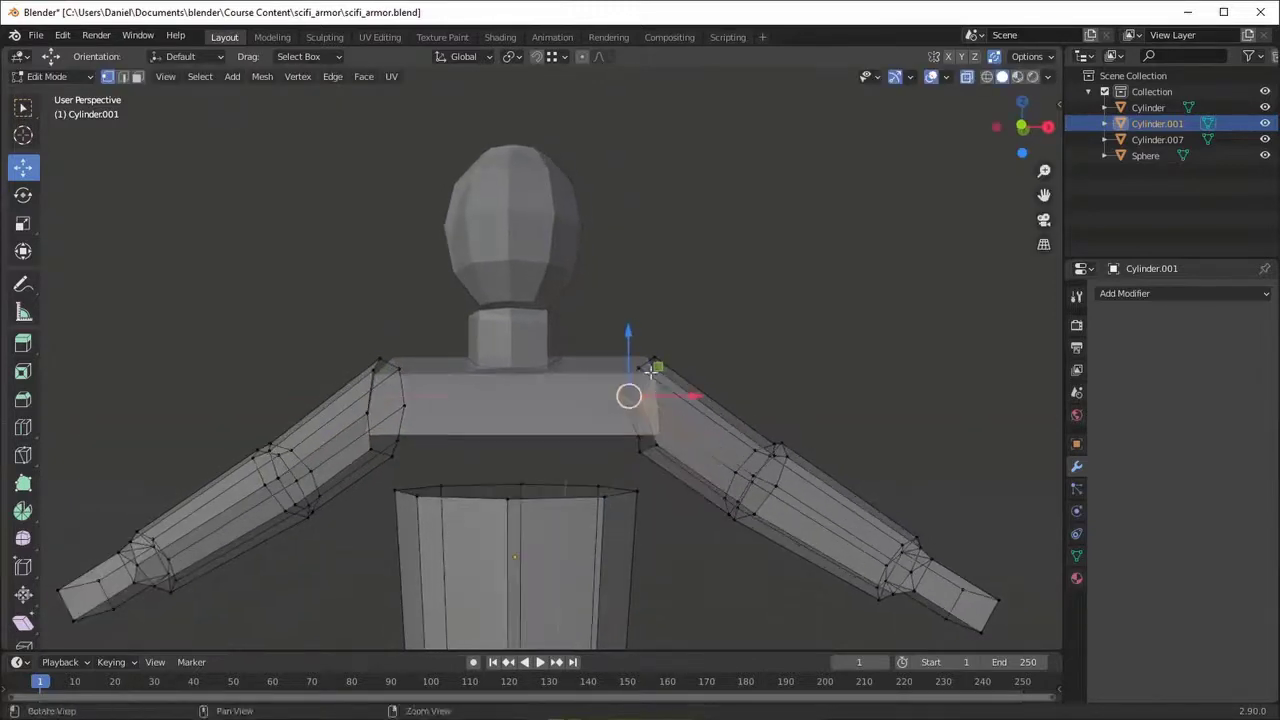
pyautogui.moveTo(629, 394)
pyautogui.mouseDown()
pyautogui.moveTo(678, 380)
pyautogui.moveTo(640, 398)
pyautogui.mouseUp()
pyautogui.moveTo(640, 398); pyautogui.dragTo(632, 452, button='middle')
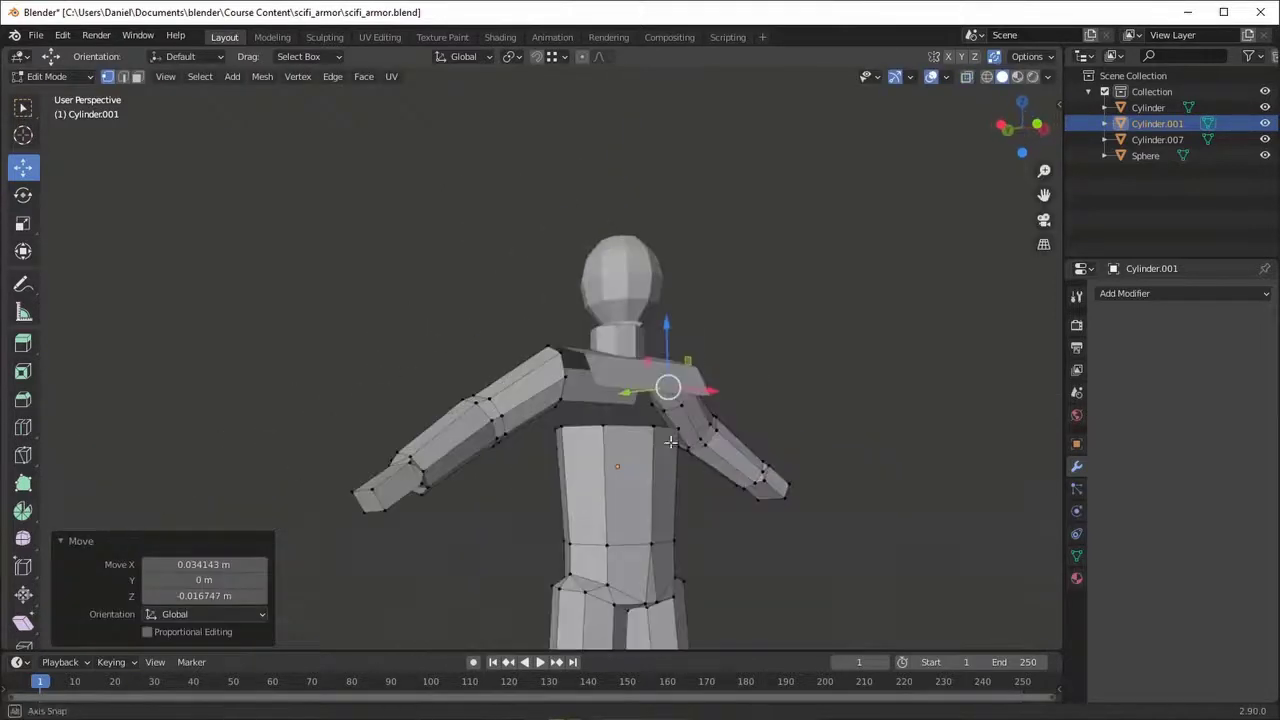
# - Select the shoulder piece and the torso as whole objects
pyautogui.press('Tab')
pyautogui.click(560, 390)
pyautogui.keyDown('shift'); pyautogui.click(548, 449); pyautogui.keyUp('shift')
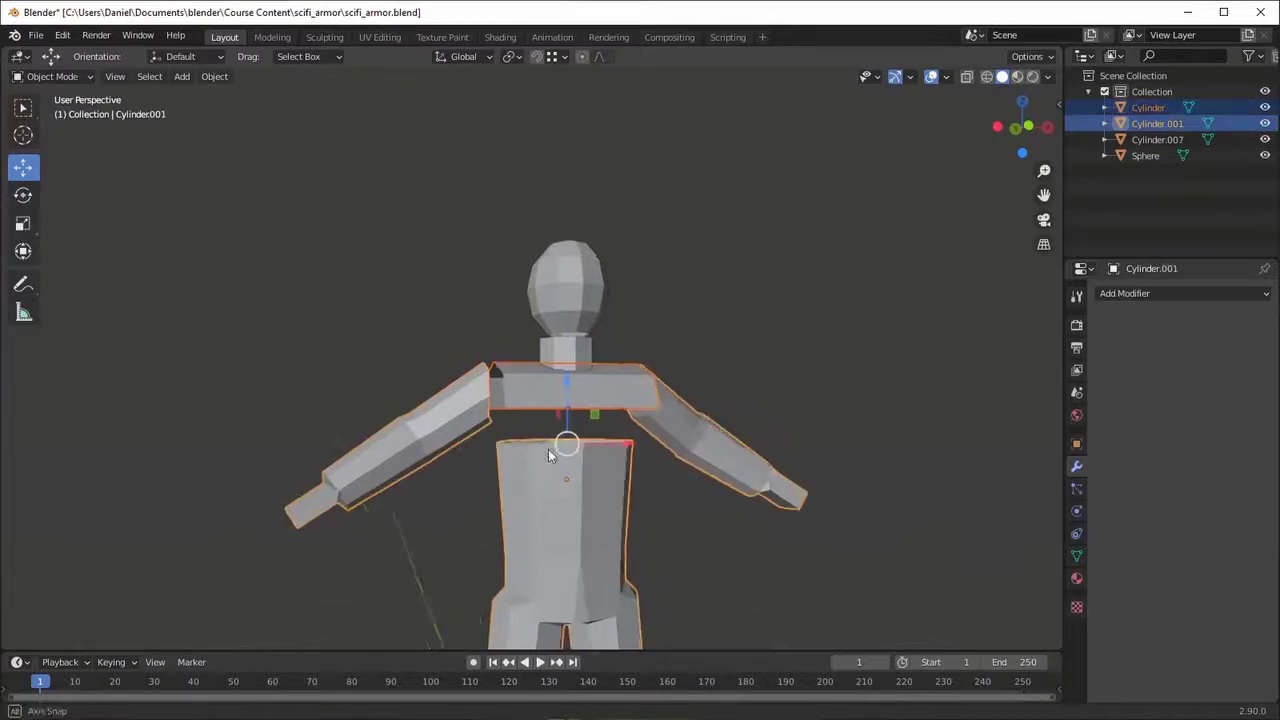
pyautogui.scroll(2, 532, 390)
# - Join the shoulder piece into the torso and bridge the edge loops between them
pyautogui.rightClick(532, 390)
pyautogui.click(526, 416)
pyautogui.moveTo(526, 416)
pyautogui.mouseDown(button='middle')
pyautogui.moveTo(475, 441)
pyautogui.moveTo(533, 461)
pyautogui.moveTo(518, 477)
pyautogui.moveTo(537, 480)
pyautogui.mouseUp(button='middle')
pyautogui.press('Tab')
pyautogui.rightClick(576, 506)
pyautogui.click(529, 292)
pyautogui.click(549, 453)
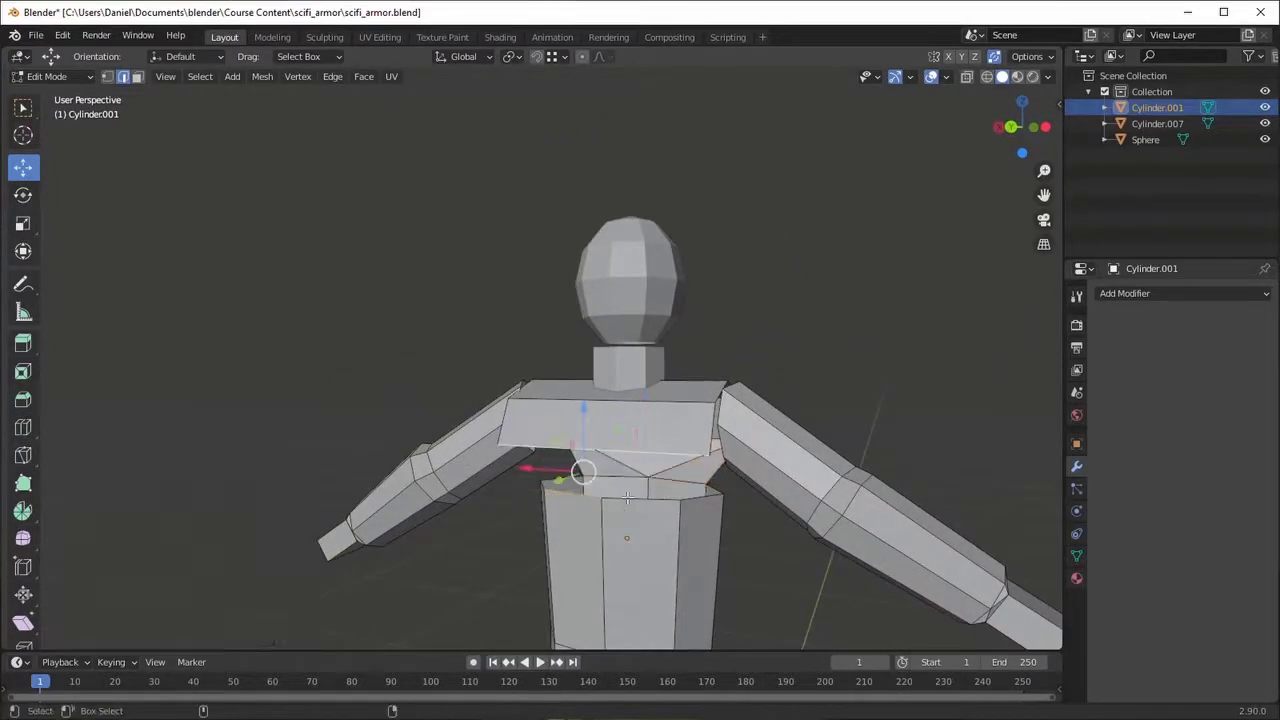
pyautogui.moveTo(627, 497)
pyautogui.mouseDown(button='middle')
pyautogui.moveTo(545, 310)
pyautogui.moveTo(820, 515)
pyautogui.moveTo(466, 382)
pyautogui.moveTo(620, 507)
pyautogui.mouseUp(button='middle')
pyautogui.rightClick(542, 308)
pyautogui.click(542, 312)
# - Select the chest edge loop and scale it sideways
pyautogui.click(466, 382)
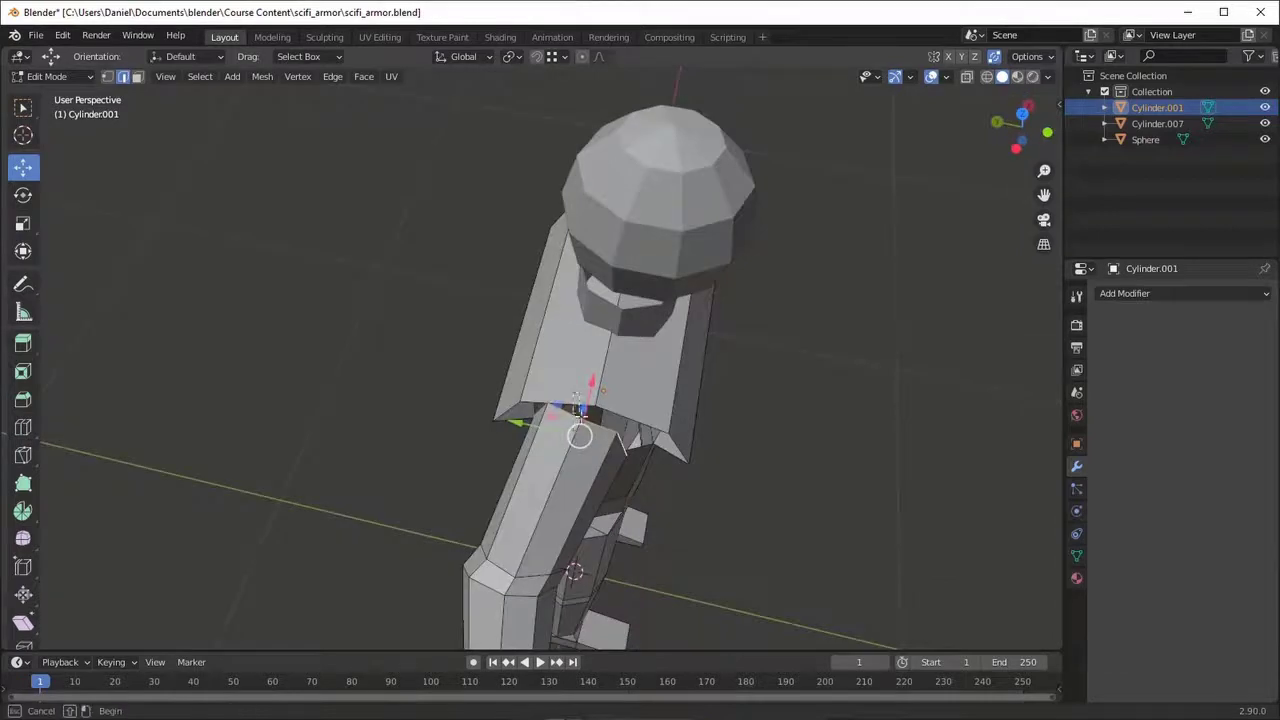
pyautogui.moveTo(578, 407)
pyautogui.mouseDown(button='middle')
pyautogui.moveTo(500, 402)
pyautogui.moveTo(577, 436)
pyautogui.mouseUp(button='middle')
pyautogui.moveTo(619, 397)
pyautogui.mouseDown(button='middle')
pyautogui.moveTo(700, 500)
pyautogui.moveTo(758, 507)
pyautogui.mouseUp(button='middle')
pyautogui.moveTo(581, 381); pyautogui.dragTo(677, 460, button='middle')
pyautogui.moveTo(452, 341); pyautogui.dragTo(435, 341)
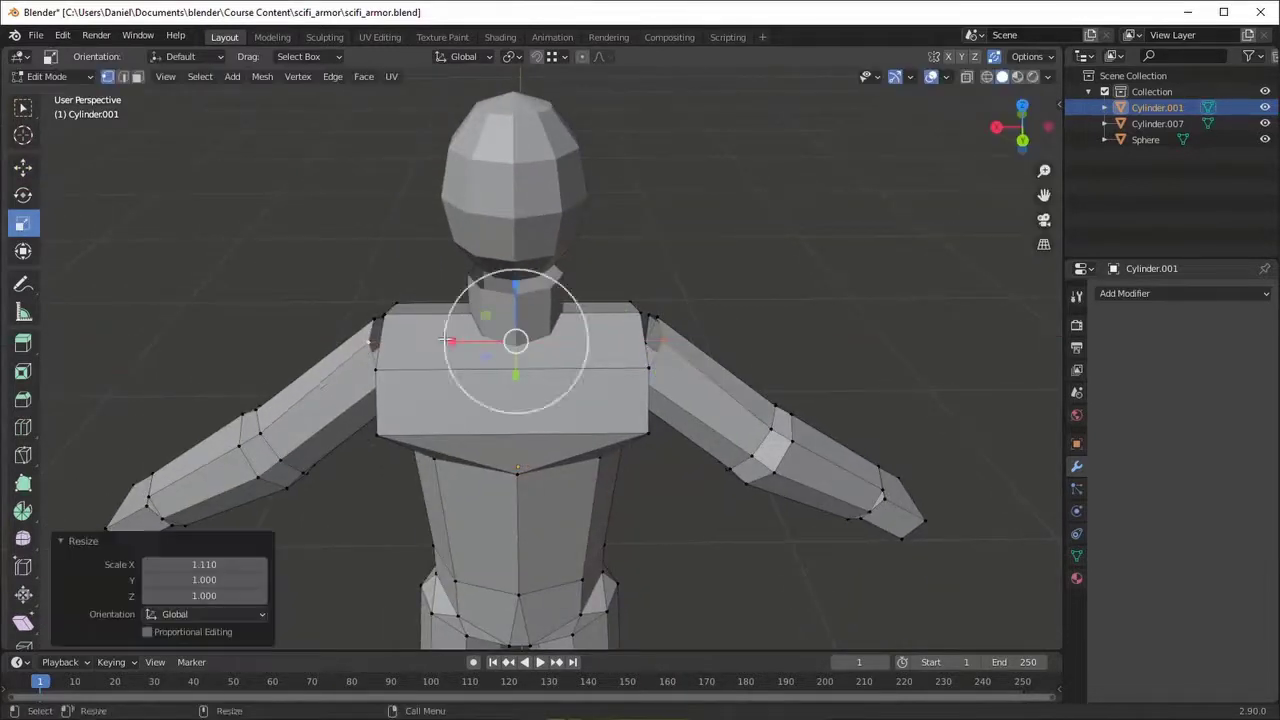
pyautogui.hotkey('shift', 'space')
pyautogui.press('g')
pyautogui.moveTo(435, 341); pyautogui.dragTo(401, 405, button='middle')
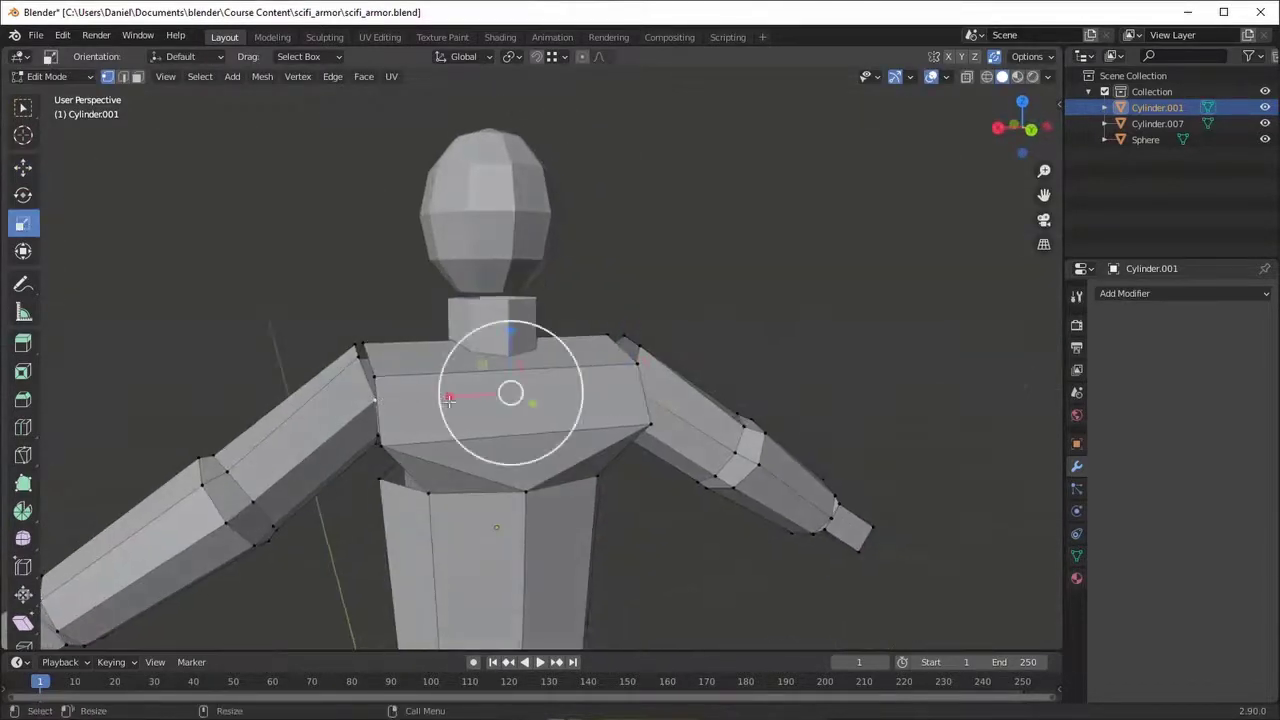
pyautogui.moveTo(449, 399); pyautogui.dragTo(430, 400)
# - Fine-tune the chest loop, narrowing it along its width
pyautogui.keyDown('alt'); pyautogui.click(372, 395); pyautogui.keyUp('alt')
pyautogui.moveTo(372, 395)
pyautogui.mouseDown(button='middle')
pyautogui.moveTo(660, 430)
pyautogui.moveTo(500, 428)
pyautogui.mouseUp(button='middle')
pyautogui.keyDown('alt'); pyautogui.click(470, 428); pyautogui.keyUp('alt')
pyautogui.moveTo(445, 428); pyautogui.dragTo(451, 426)
pyautogui.moveTo(451, 426); pyautogui.dragTo(458, 437, button='middle')
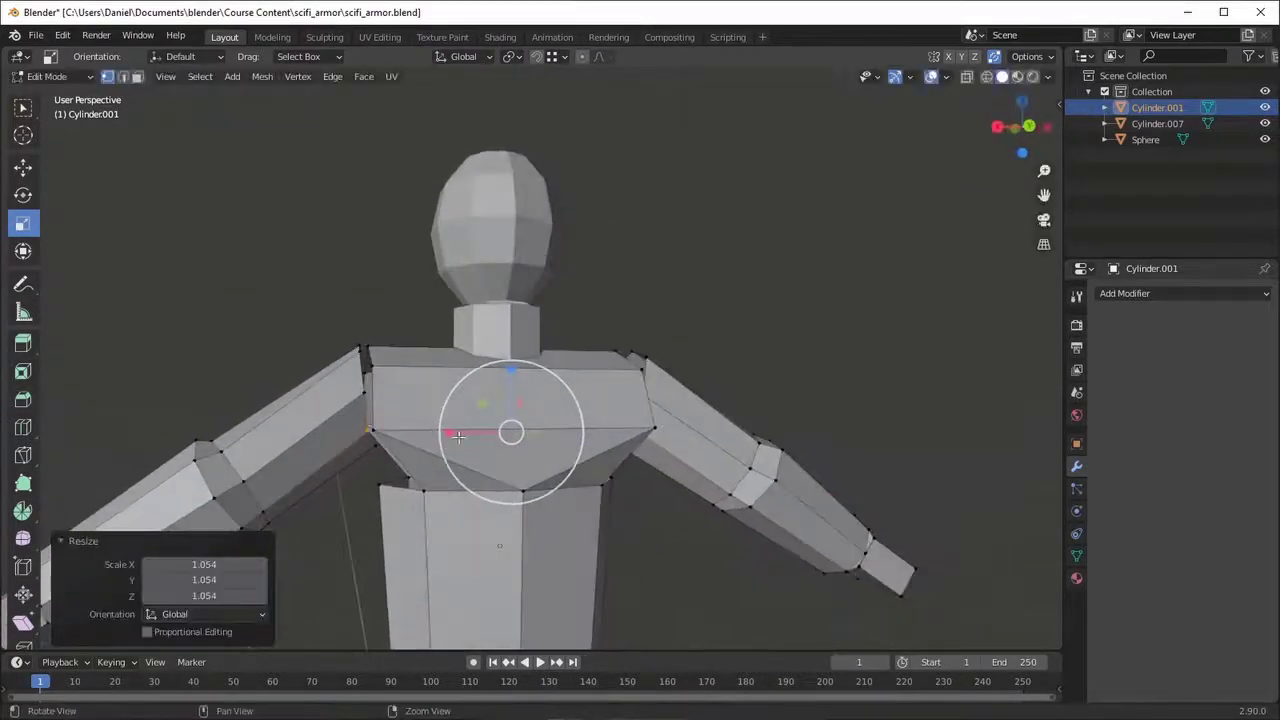
pyautogui.moveTo(458, 437); pyautogui.dragTo(451, 431)
pyautogui.click(380, 431)
pyautogui.moveTo(380, 431); pyautogui.dragTo(653, 430, button='middle')
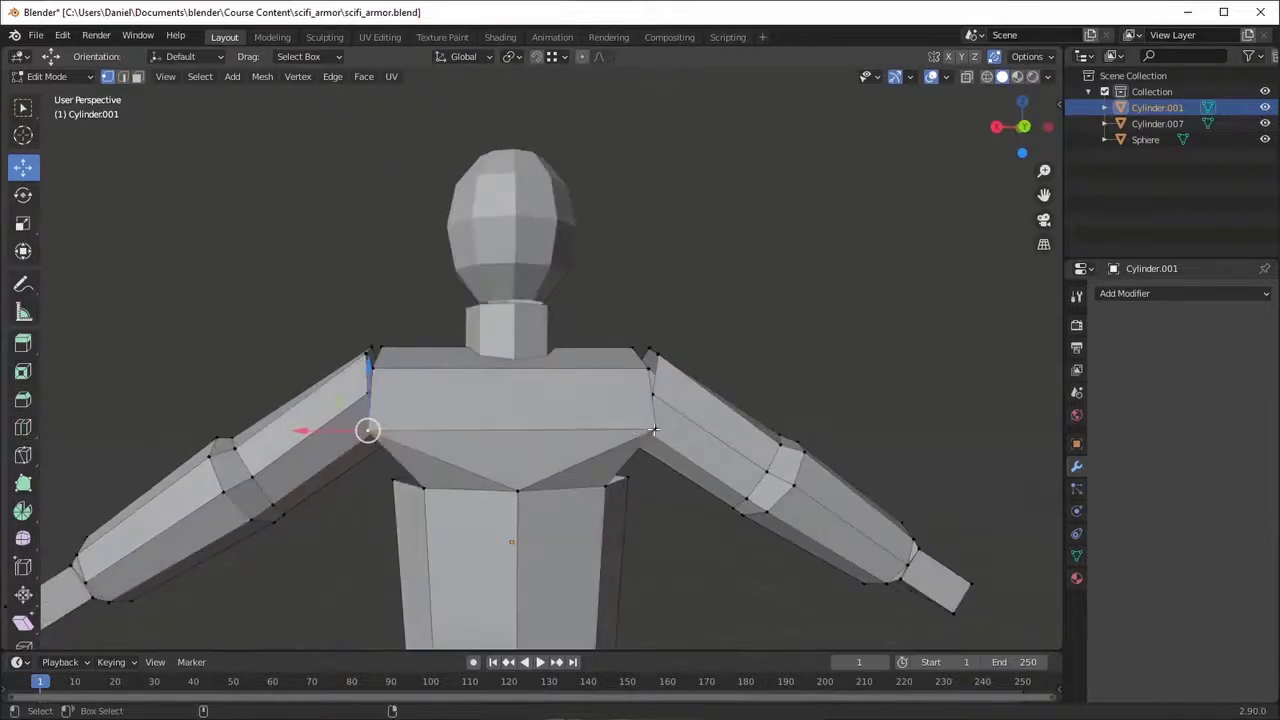
pyautogui.moveTo(461, 428); pyautogui.dragTo(455, 429)
pyautogui.moveTo(470, 430); pyautogui.dragTo(560, 430, button='middle')
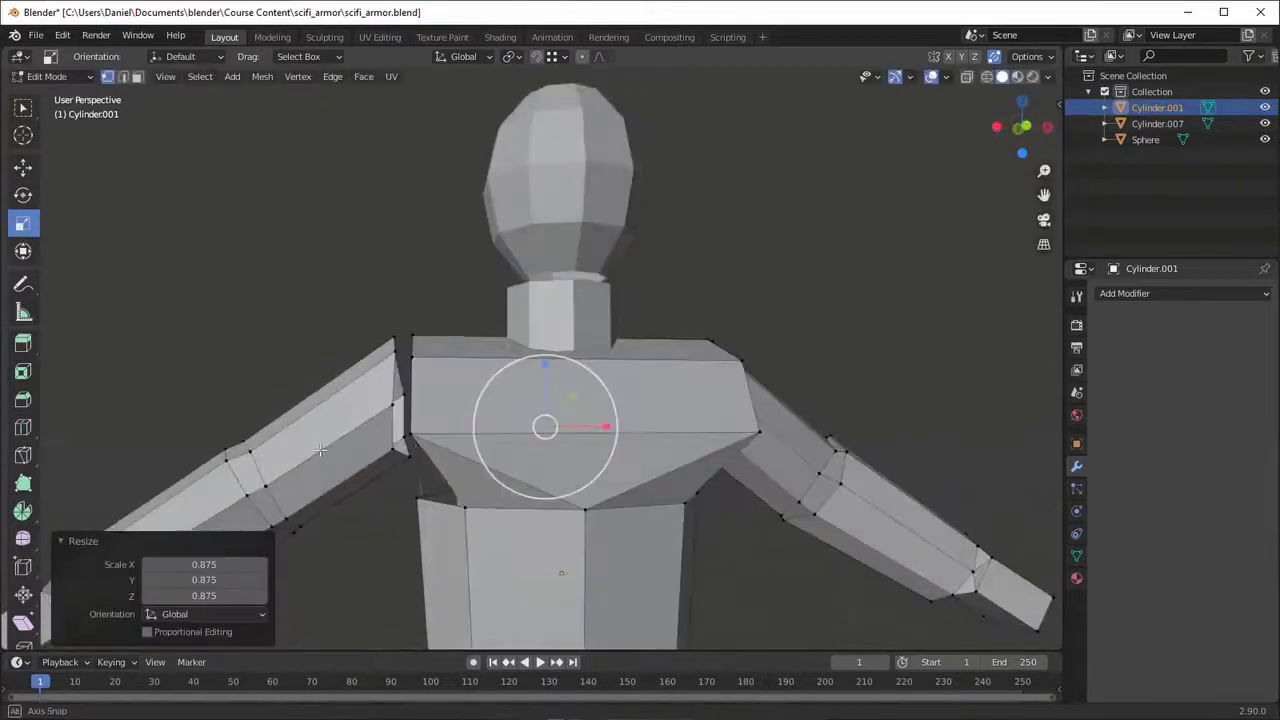
pyautogui.click(410, 433)
pyautogui.moveTo(640, 432); pyautogui.dragTo(636, 432)
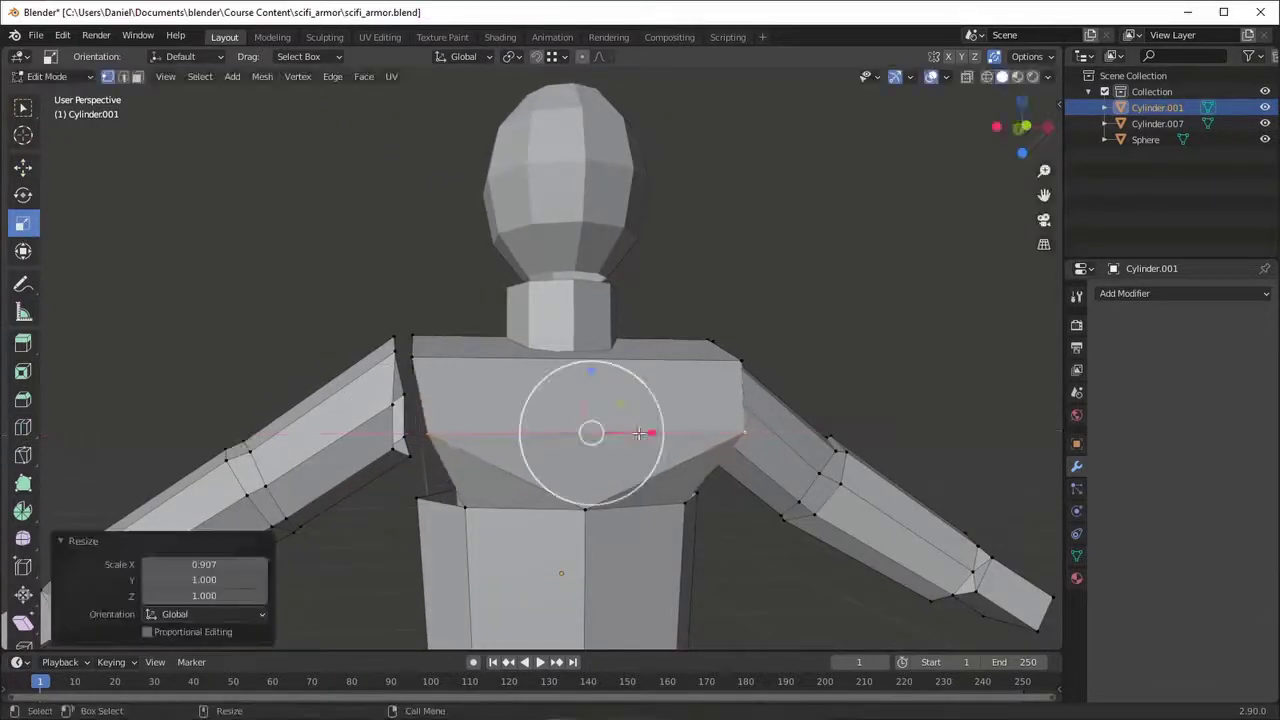
# - Fill the gaps at the left and right armpits
pyautogui.press('3')
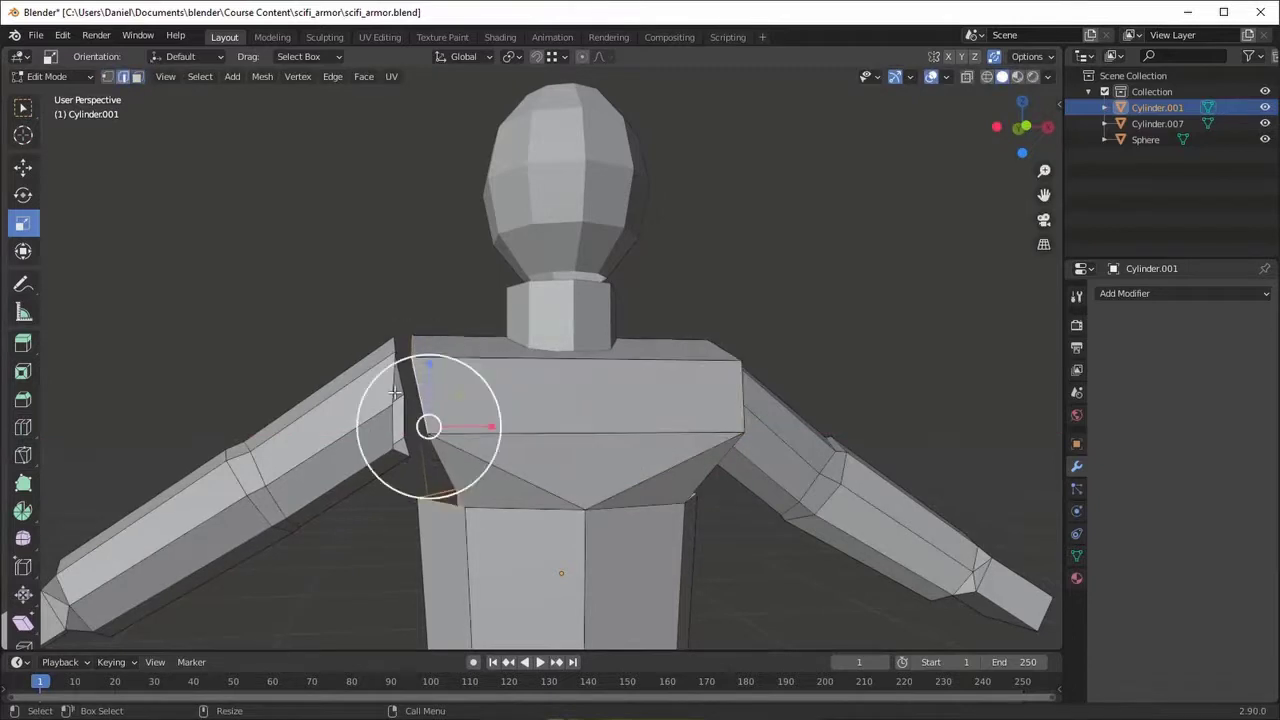
pyautogui.rightClick(386, 381)
pyautogui.click(390, 436)
pyautogui.moveTo(400, 430); pyautogui.dragTo(640, 420, button='middle')
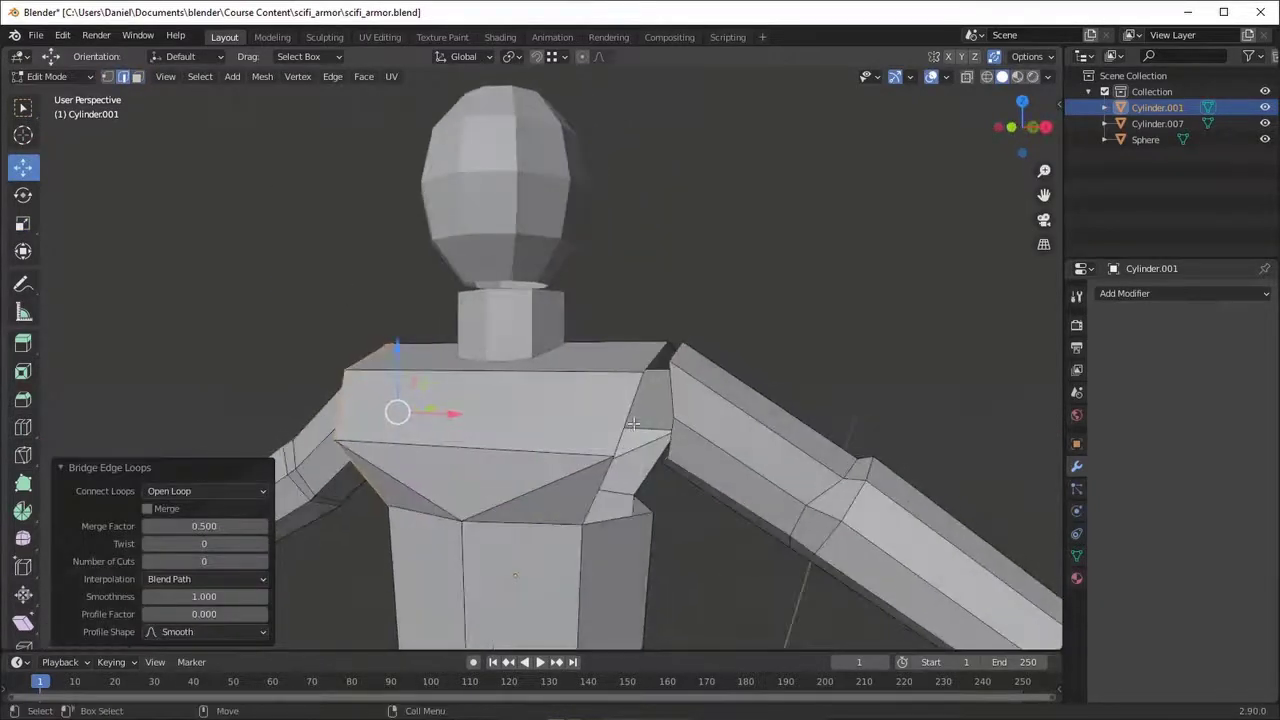
pyautogui.click(679, 399)
pyautogui.rightClick(674, 391)
# - Fill the right armpit gap and orbit to a front view of the whole figure
pyautogui.click(600, 266)
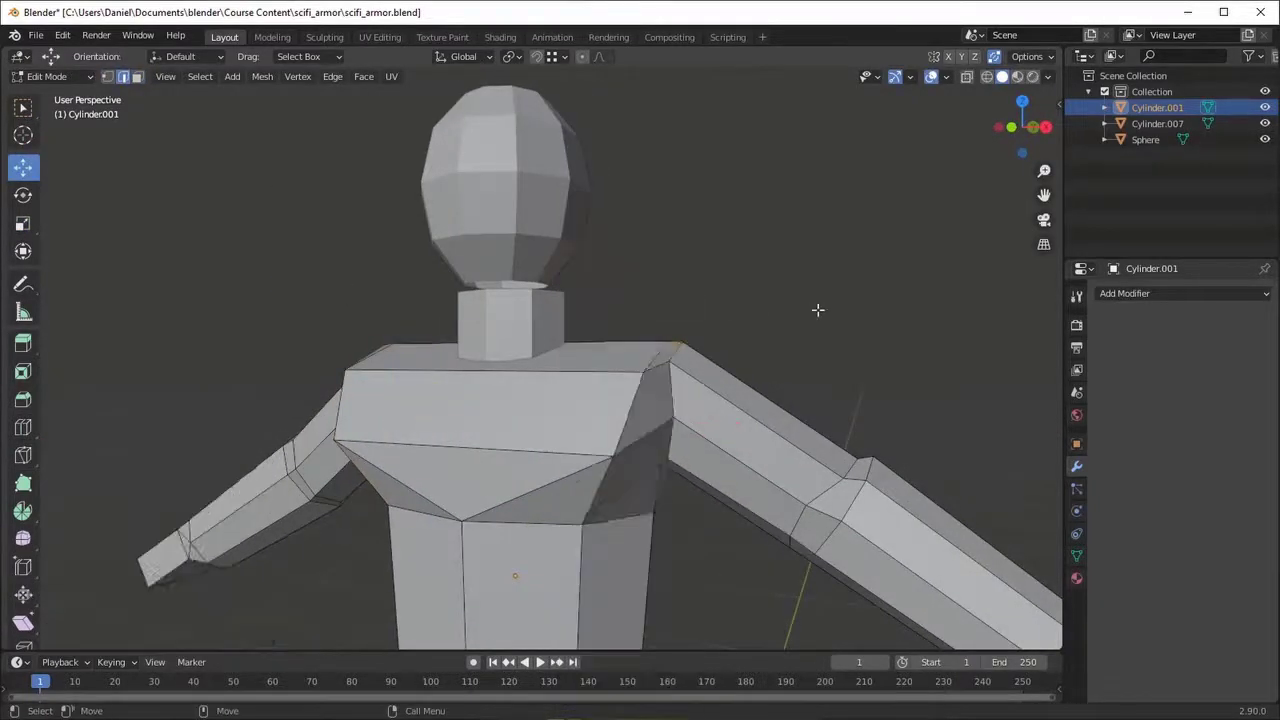
pyautogui.scroll(-3, 820, 309)
pyautogui.moveTo(820, 309); pyautogui.dragTo(713, 556, button='middle')
pyautogui.scroll(2, 713, 556)
pyautogui.scroll(-3, 686, 357)
pyautogui.moveTo(689, 366); pyautogui.dragTo(609, 405, button='middle')
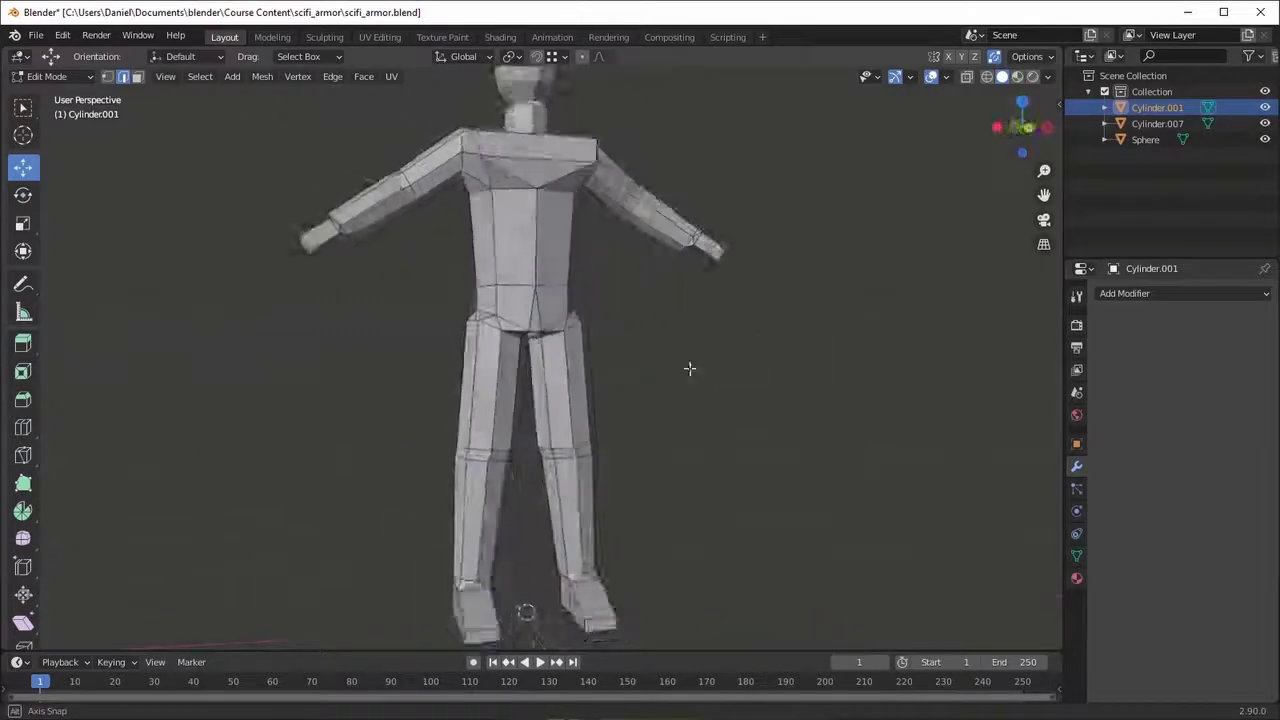
pyautogui.scroll(4, 609, 405)
# - Join the neck piece into the head object
pyautogui.press('Tab')
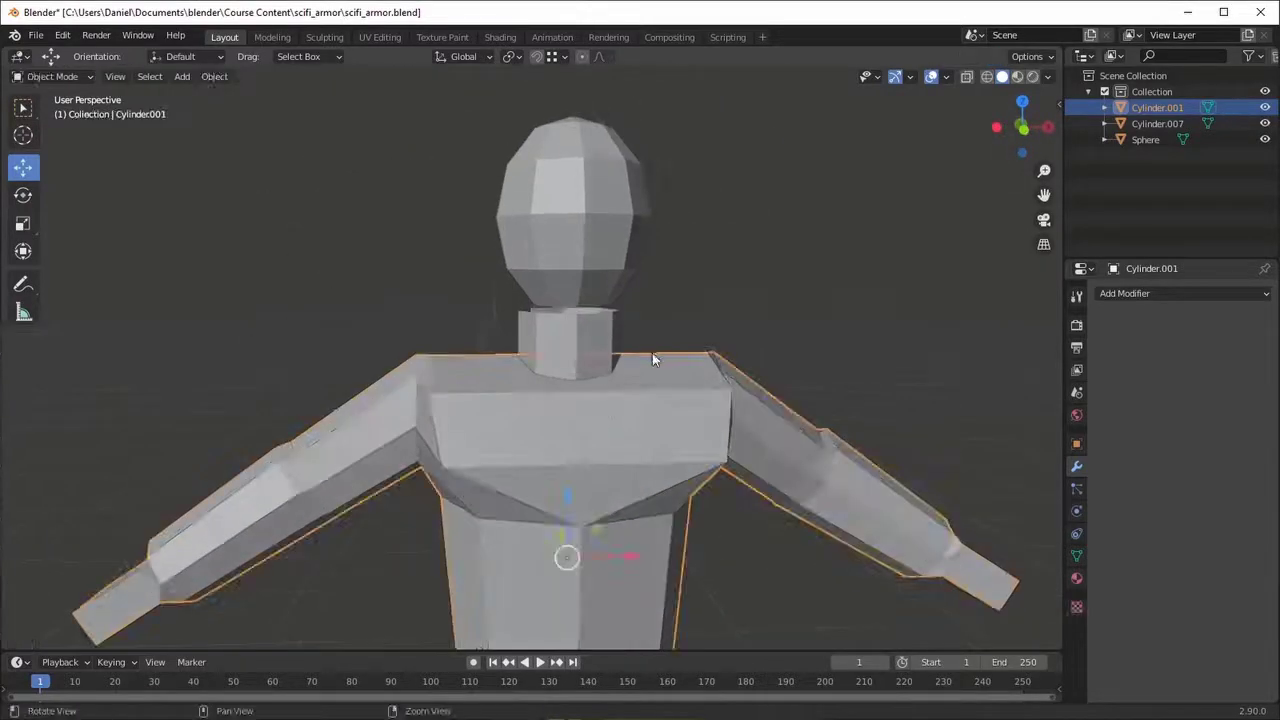
pyautogui.click(591, 329)
pyautogui.moveTo(591, 329); pyautogui.dragTo(600, 305, button='middle')
pyautogui.scroll(2, 605, 302)
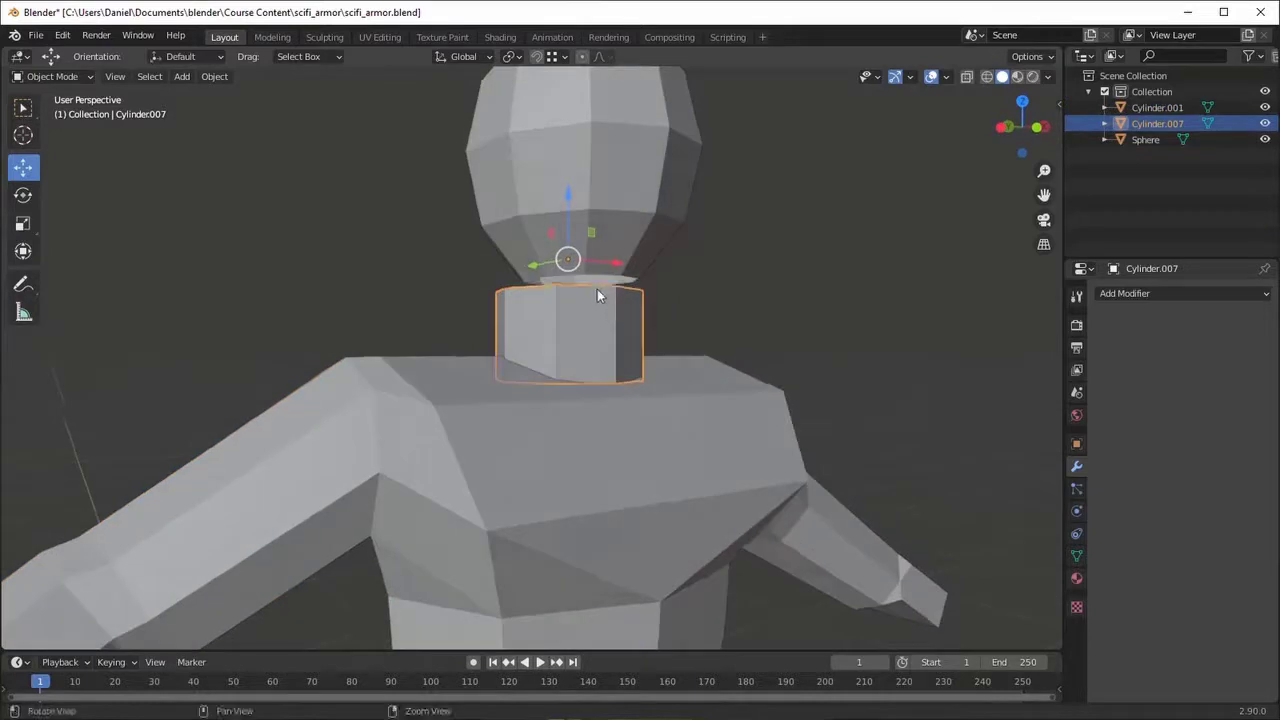
pyautogui.keyDown('shift'); pyautogui.click(594, 173); pyautogui.keyUp('shift')
pyautogui.rightClick(565, 176)
pyautogui.click(565, 176)
# - Widen the head's bottom ring to 1.384 and bridge it to the neck top
pyautogui.press('Tab')
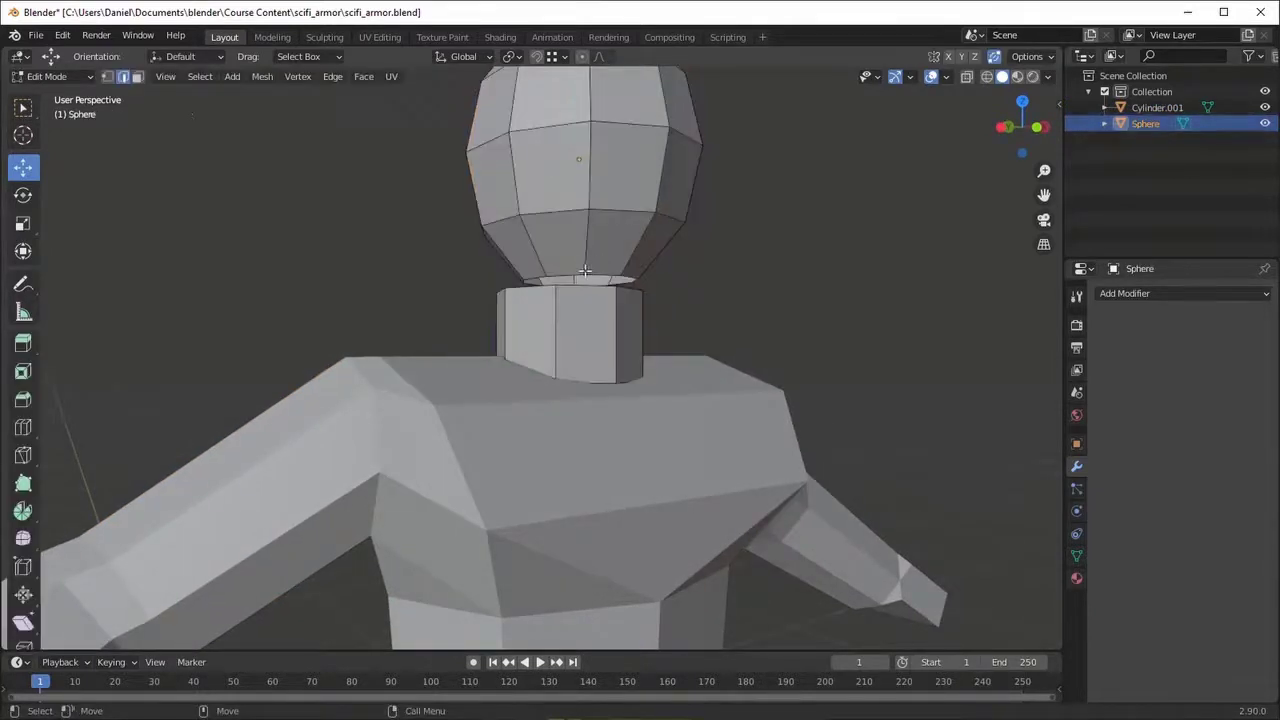
pyautogui.moveTo(609, 301); pyautogui.dragTo(617, 304, button='middle')
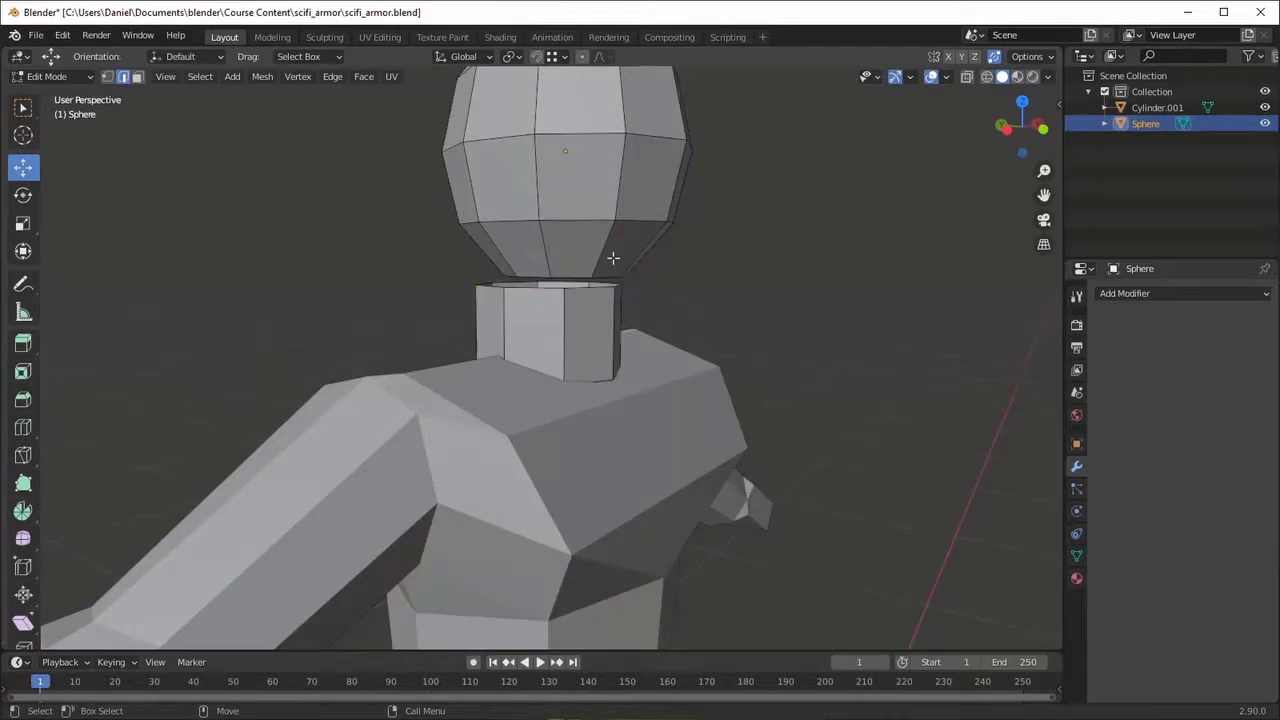
pyautogui.press('1')
pyautogui.moveTo(613, 258); pyautogui.dragTo(520, 262, button='middle')
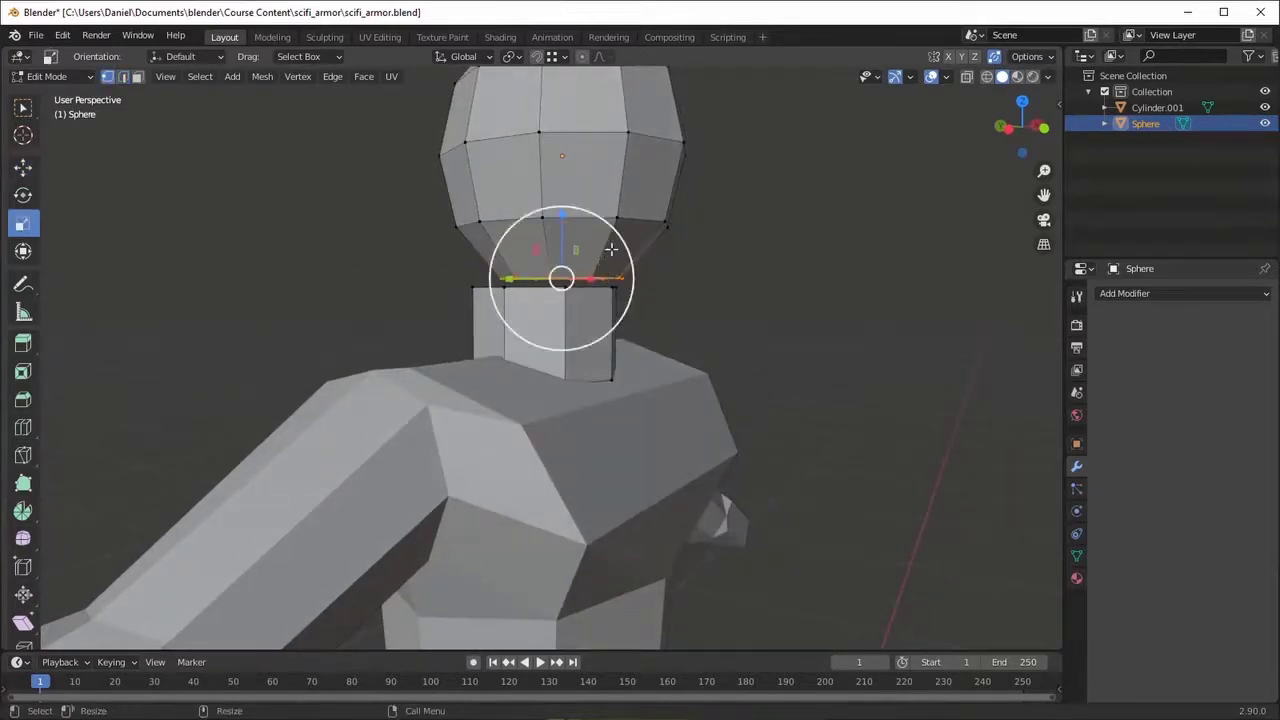
pyautogui.press('s')
pyautogui.click(636, 248)
pyautogui.moveTo(636, 248)
pyautogui.mouseDown(button='middle')
pyautogui.moveTo(665, 297)
pyautogui.moveTo(563, 280)
pyautogui.moveTo(742, 311)
pyautogui.moveTo(544, 267)
pyautogui.moveTo(675, 350)
pyautogui.mouseUp(button='middle')
pyautogui.press('2')
pyautogui.rightClick(575, 283)
pyautogui.click(560, 286)
pyautogui.press('Tab')
# - Select the body mesh and shift it sideways along the X axis
pyautogui.scroll(-3, 675, 358)
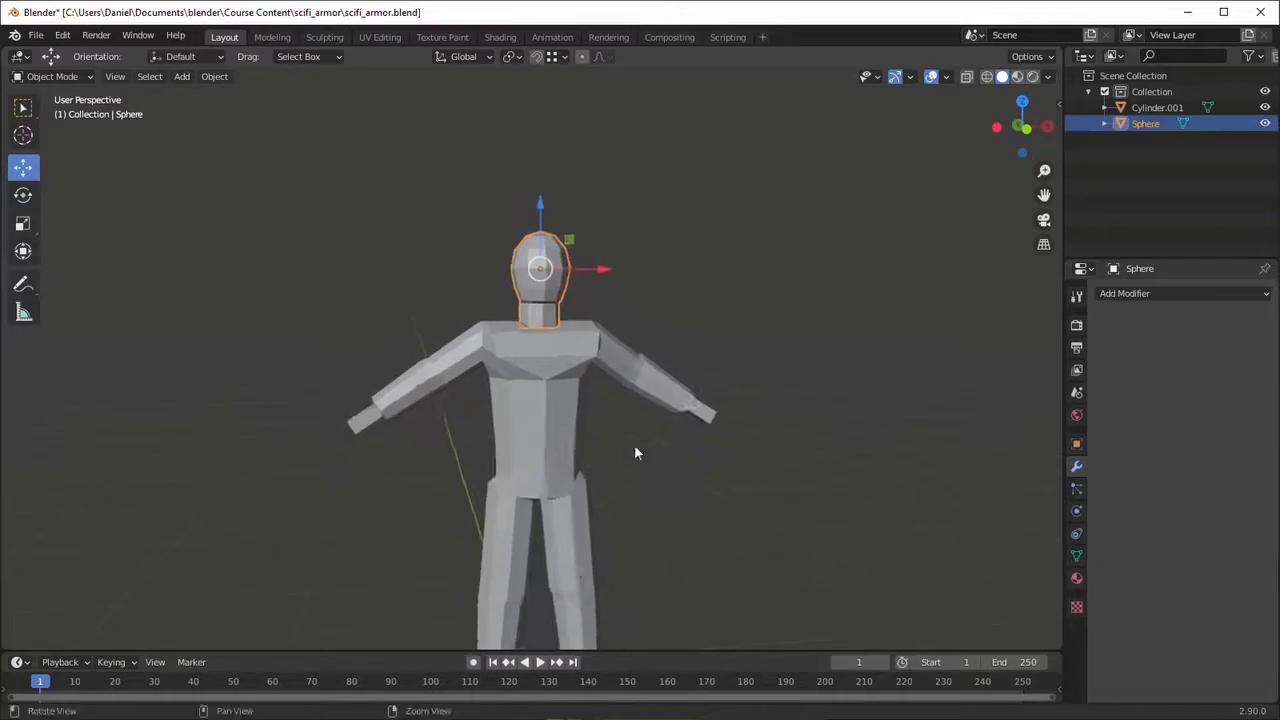
pyautogui.moveTo(634, 444)
pyautogui.mouseDown(button='middle')
pyautogui.moveTo(588, 420)
pyautogui.moveTo(580, 443)
pyautogui.moveTo(549, 394)
pyautogui.moveTo(637, 409)
pyautogui.moveTo(586, 385)
pyautogui.moveTo(569, 406)
pyautogui.mouseUp(button='middle')
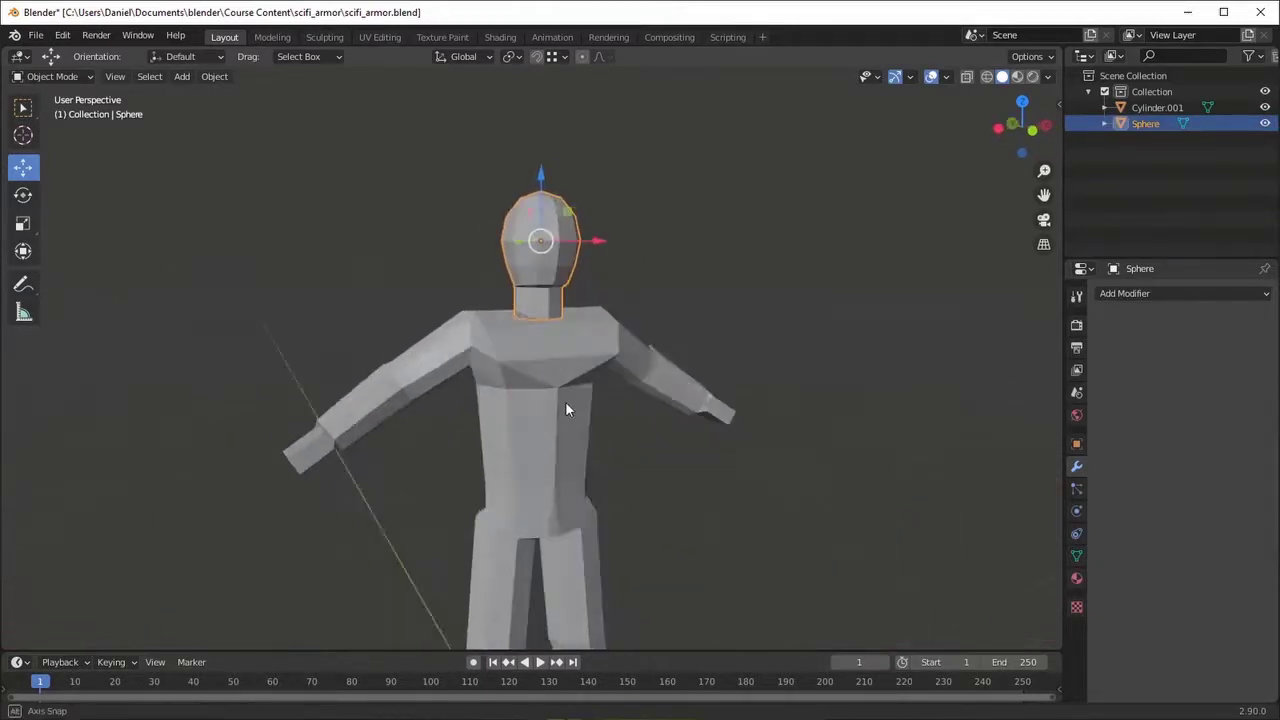
pyautogui.click(560, 346)
pyautogui.moveTo(649, 494)
pyautogui.mouseDown(button='middle')
pyautogui.moveTo(604, 343)
pyautogui.moveTo(561, 319)
pyautogui.moveTo(700, 391)
pyautogui.moveTo(529, 380)
pyautogui.mouseUp(button='middle')
pyautogui.press('g')
pyautogui.press('x')
pyautogui.click(557, 345)
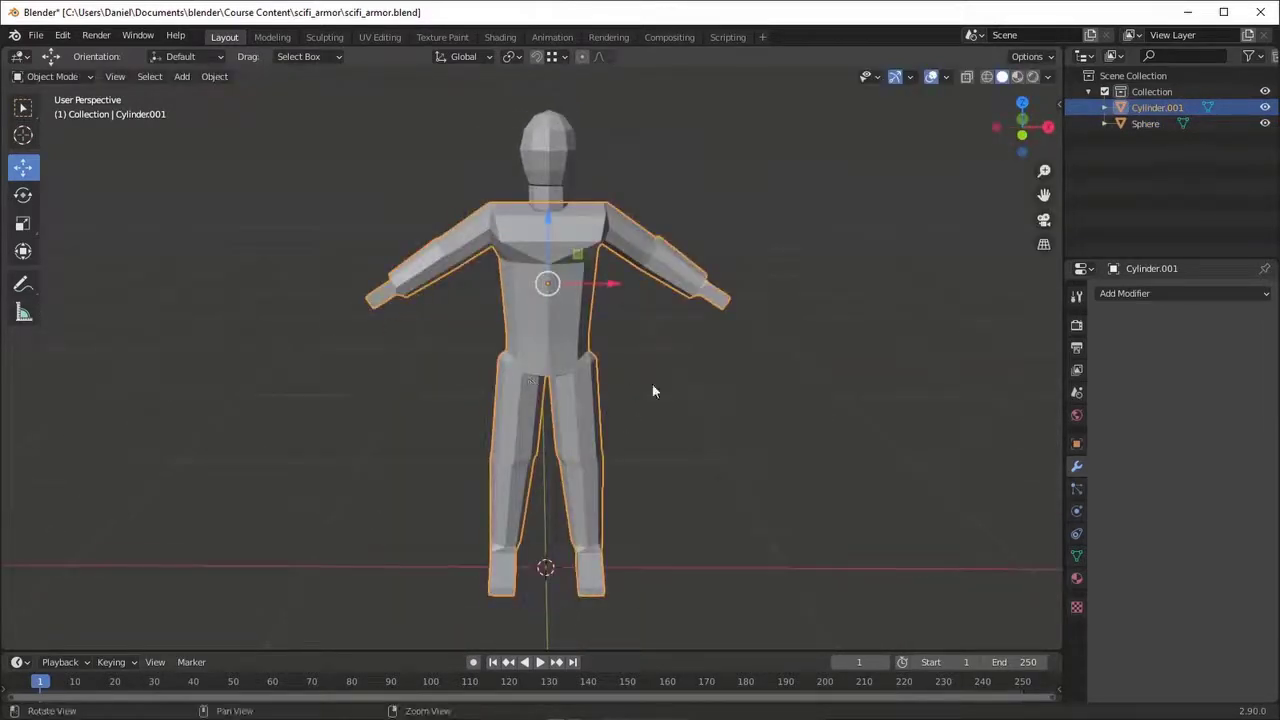
pyautogui.moveTo(651, 389)
pyautogui.mouseDown(button='middle')
pyautogui.moveTo(520, 391)
pyautogui.moveTo(566, 91)
pyautogui.mouseUp(button='middle')
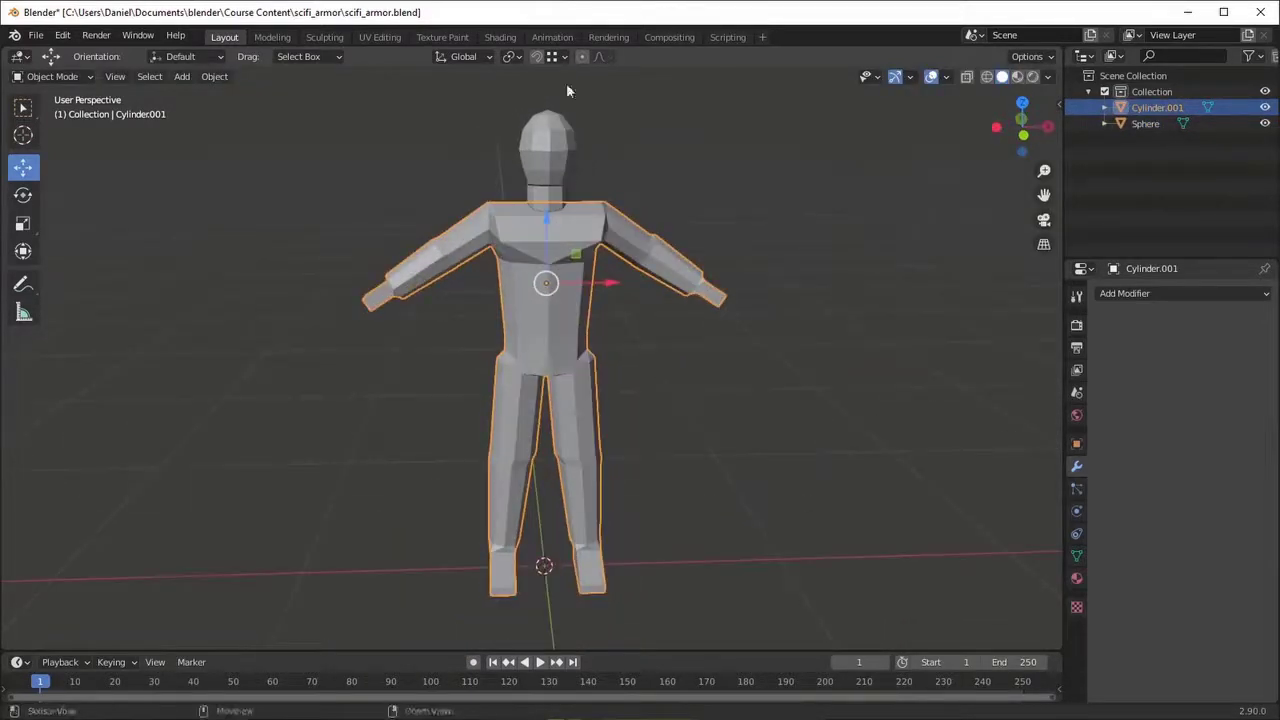
# - Check the whole character from side and front views, selecting body and head
pyautogui.click(667, 186)
pyautogui.click(564, 250)
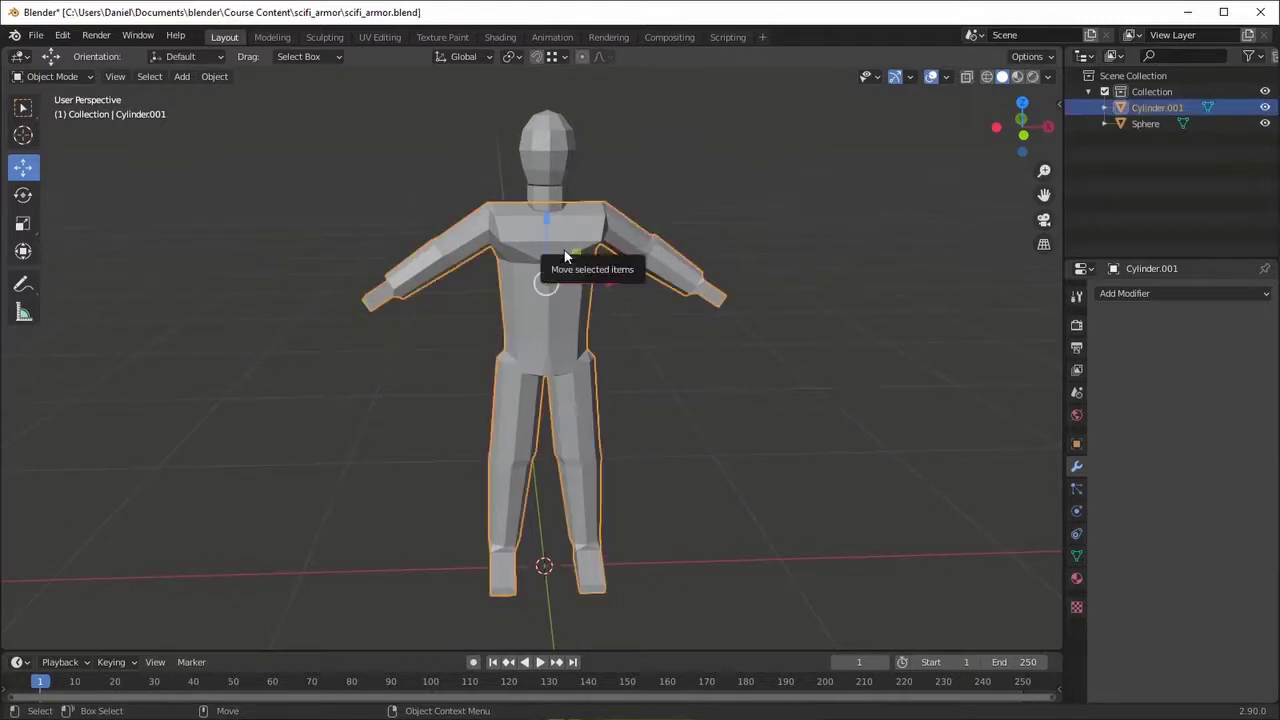
pyautogui.click(546, 176)
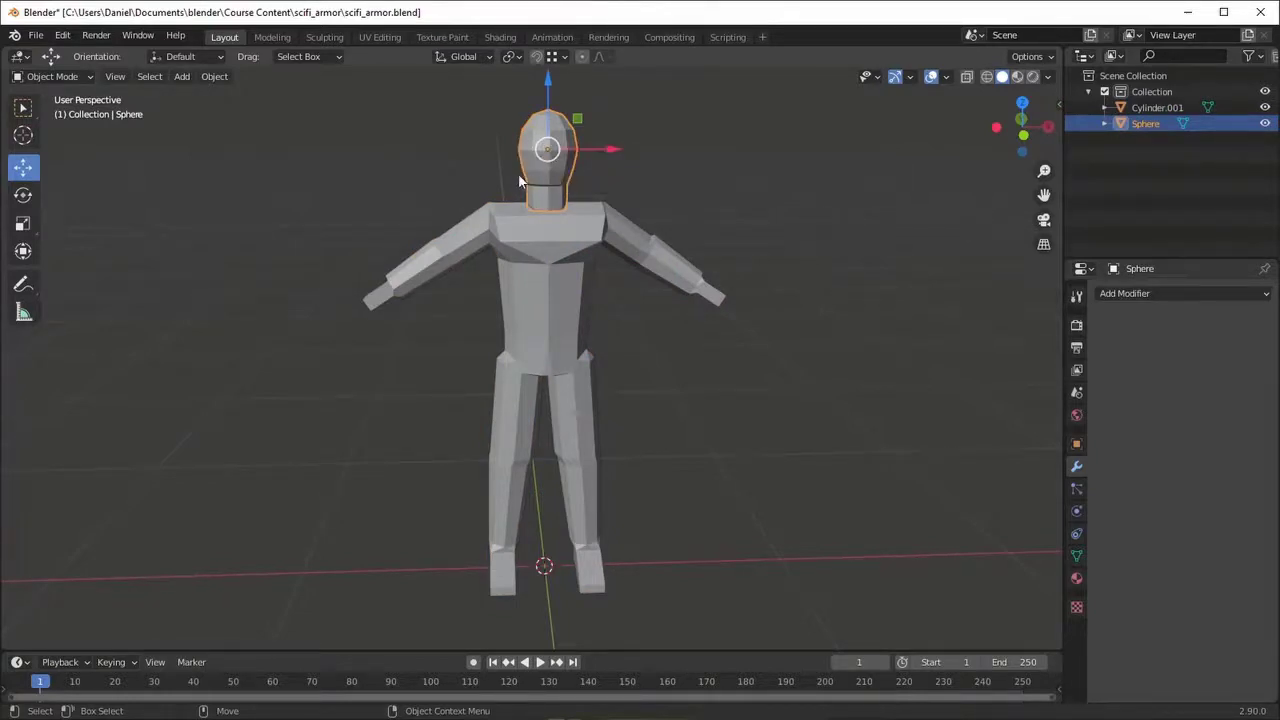
pyautogui.moveTo(531, 289)
pyautogui.mouseDown(button='middle')
pyautogui.moveTo(616, 334)
pyautogui.moveTo(494, 345)
pyautogui.moveTo(624, 333)
pyautogui.moveTo(575, 348)
pyautogui.moveTo(614, 399)
pyautogui.moveTo(568, 337)
pyautogui.mouseUp(button='middle')
pyautogui.scroll(-4, 781, 265)
pyautogui.moveTo(781, 265)
pyautogui.mouseDown(button='middle')
pyautogui.moveTo(626, 417)
pyautogui.moveTo(590, 357)
pyautogui.mouseUp(button='middle')
pyautogui.moveTo(717, 392)
pyautogui.mouseDown(button='middle')
pyautogui.moveTo(606, 394)
pyautogui.moveTo(728, 389)
pyautogui.moveTo(740, 363)
pyautogui.moveTo(634, 396)
pyautogui.moveTo(749, 394)
pyautogui.moveTo(672, 393)
pyautogui.moveTo(489, 351)
pyautogui.moveTo(633, 363)
pyautogui.moveTo(312, 381)
pyautogui.moveTo(639, 376)
pyautogui.moveTo(690, 418)
pyautogui.mouseUp(button='middle')
pyautogui.click(489, 351)
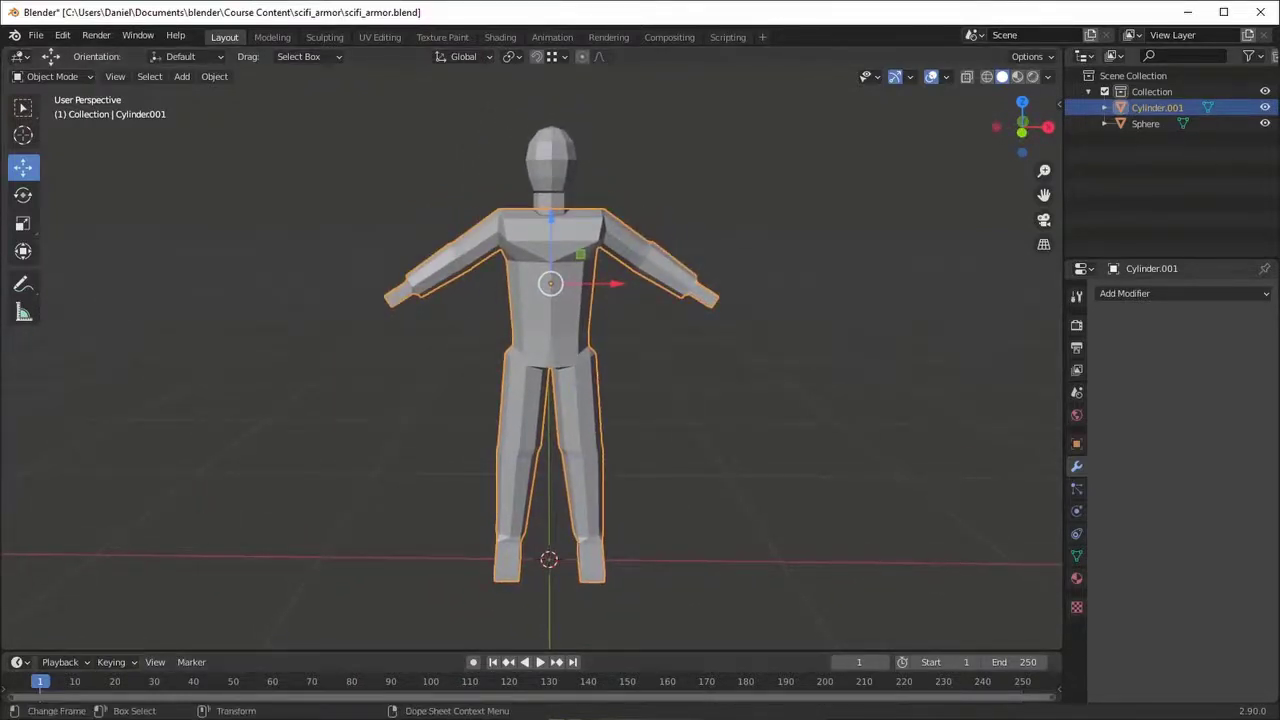
pyautogui.click(599, 462)
pyautogui.moveTo(601, 462)
pyautogui.mouseDown(button='middle')
pyautogui.moveTo(792, 461)
pyautogui.moveTo(557, 470)
pyautogui.moveTo(613, 470)
pyautogui.moveTo(545, 201)
pyautogui.mouseUp(button='middle')
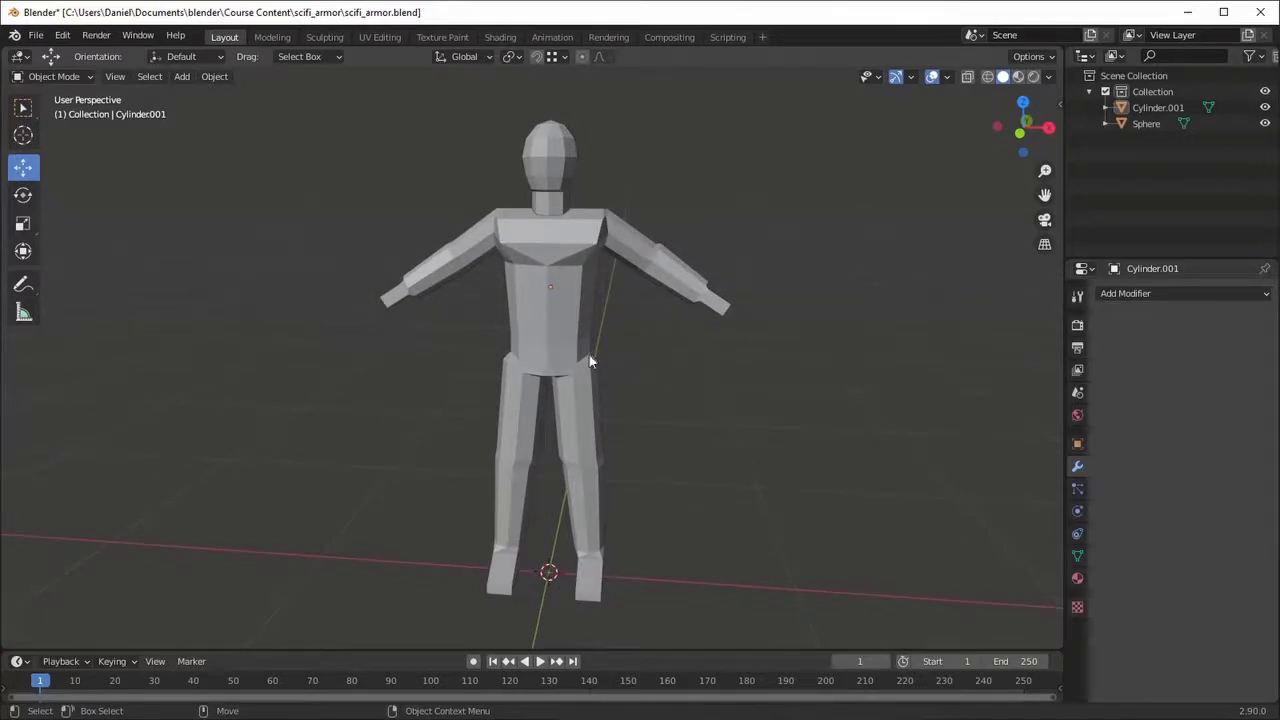
pyautogui.moveTo(573, 329)
pyautogui.mouseDown(button='middle')
pyautogui.moveTo(700, 355)
pyautogui.moveTo(805, 345)
pyautogui.moveTo(495, 365)
pyautogui.mouseUp(button='middle')
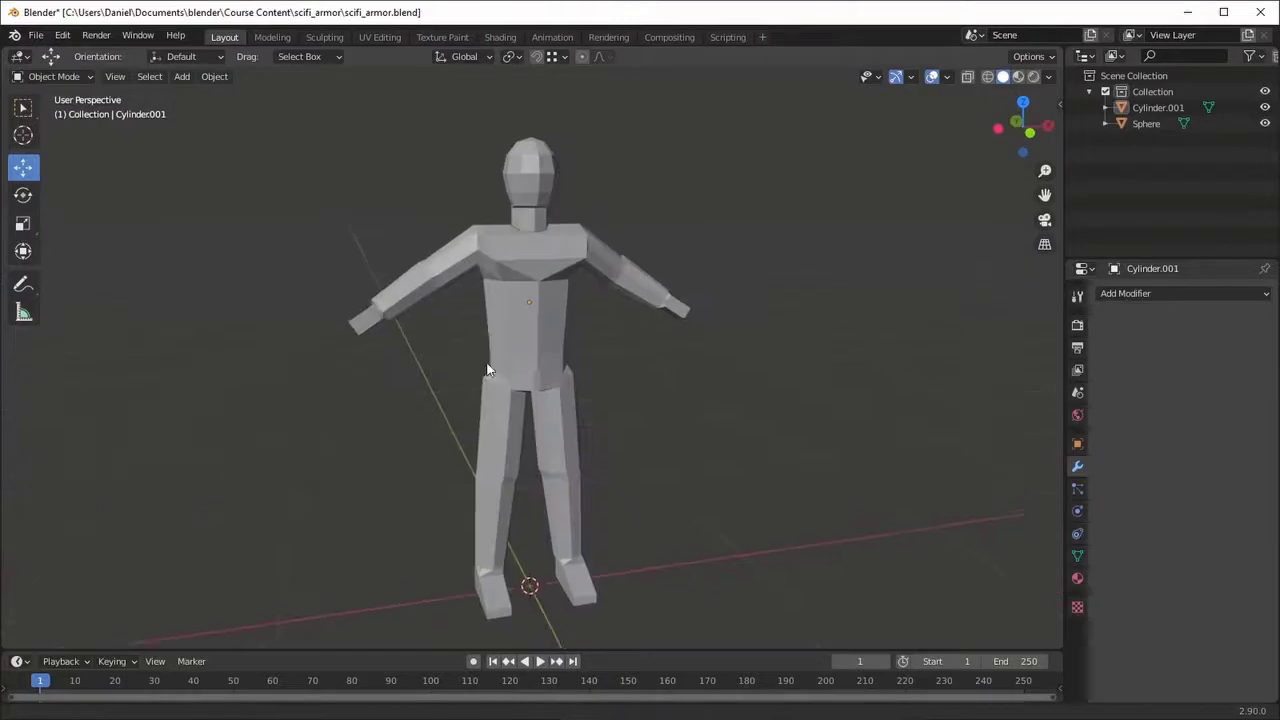
pyautogui.scroll(5, 580, 337)
pyautogui.moveTo(580, 337); pyautogui.dragTo(545, 298, button='middle')
# - Select the body mesh Cylinder.001 and enter Edit Mode facing the torso front
pyautogui.click(545, 298)
pyautogui.moveTo(603, 251)
pyautogui.mouseDown(button='middle')
pyautogui.moveTo(556, 276)
pyautogui.moveTo(634, 280)
pyautogui.moveTo(562, 256)
pyautogui.moveTo(651, 263)
pyautogui.moveTo(407, 246)
pyautogui.mouseUp(button='middle')
pyautogui.moveTo(397, 313)
pyautogui.mouseDown(button='middle')
pyautogui.moveTo(565, 292)
pyautogui.moveTo(577, 277)
pyautogui.moveTo(524, 251)
pyautogui.mouseUp(button='middle')
pyautogui.press('Tab')
pyautogui.scroll(3, 565, 292)
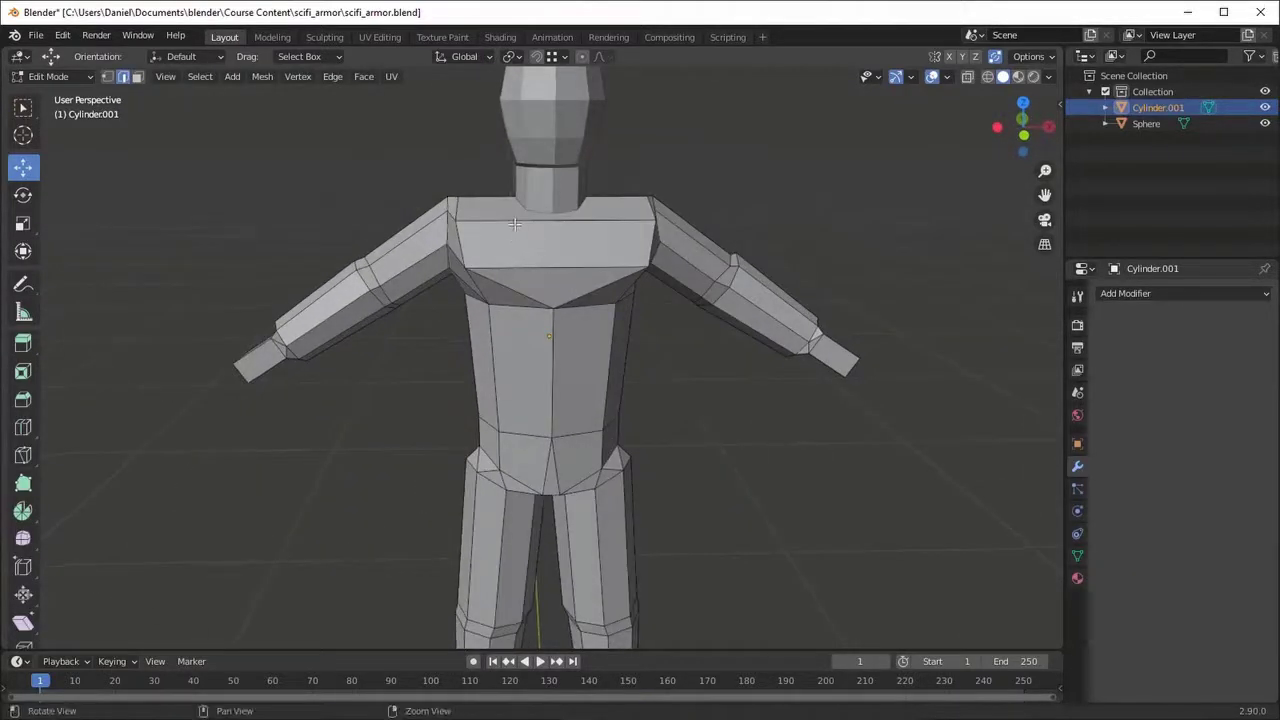
# - Add a chest edge loop and widen it to about 1.39 on X
pyautogui.click(548, 215)
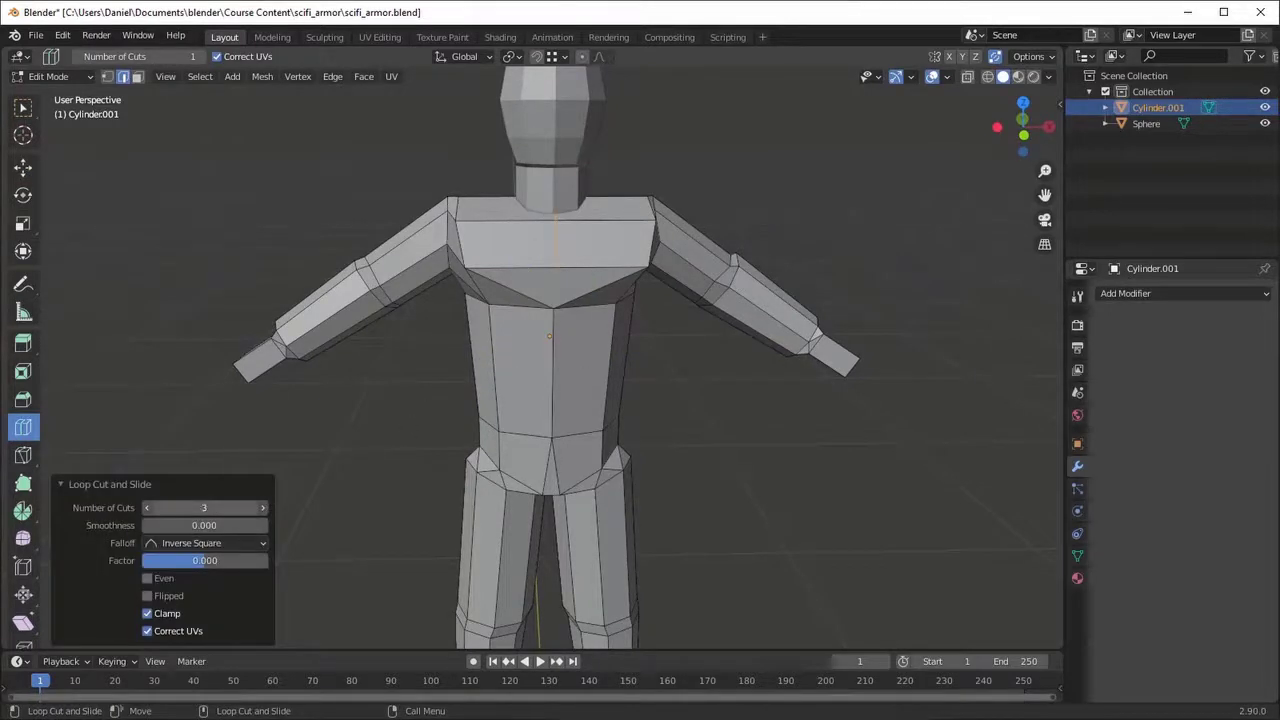
pyautogui.moveTo(724, 268); pyautogui.dragTo(693, 521, button='middle')
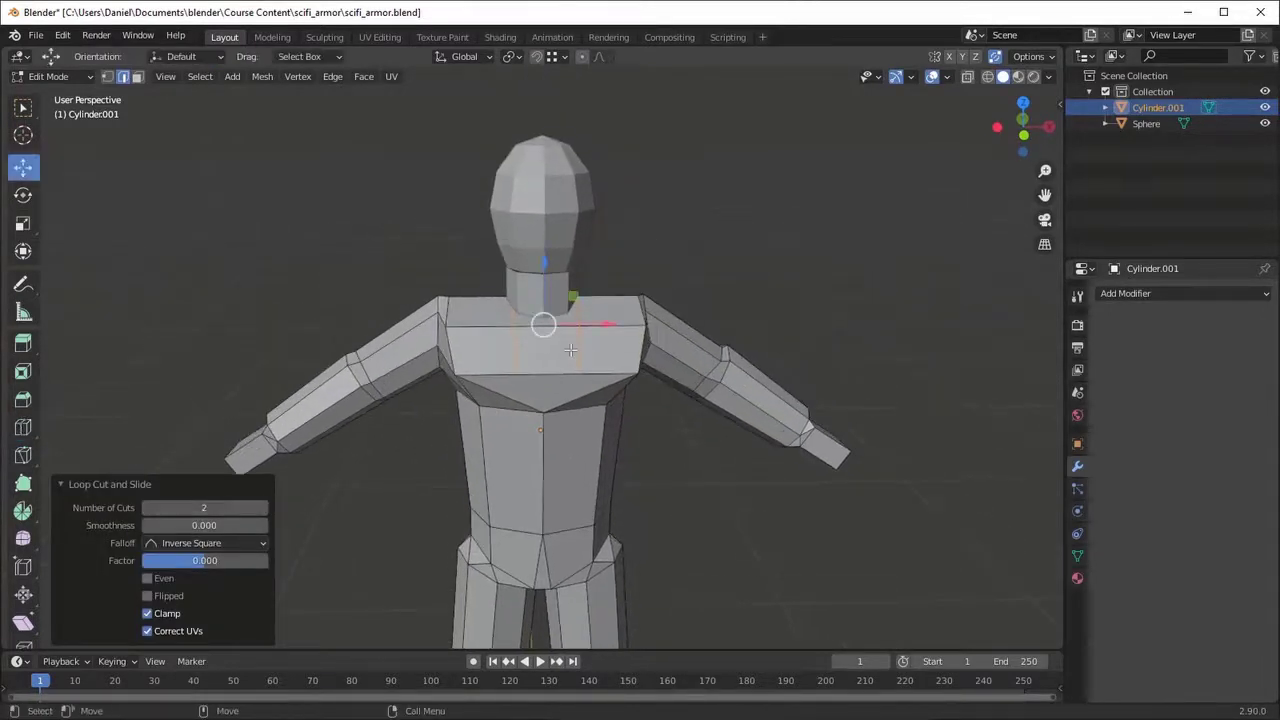
pyautogui.hotkey('shift', 'space')
pyautogui.press('s')
pyautogui.moveTo(623, 328); pyautogui.dragTo(609, 325)
pyautogui.moveTo(712, 381); pyautogui.dragTo(606, 374, button='middle')
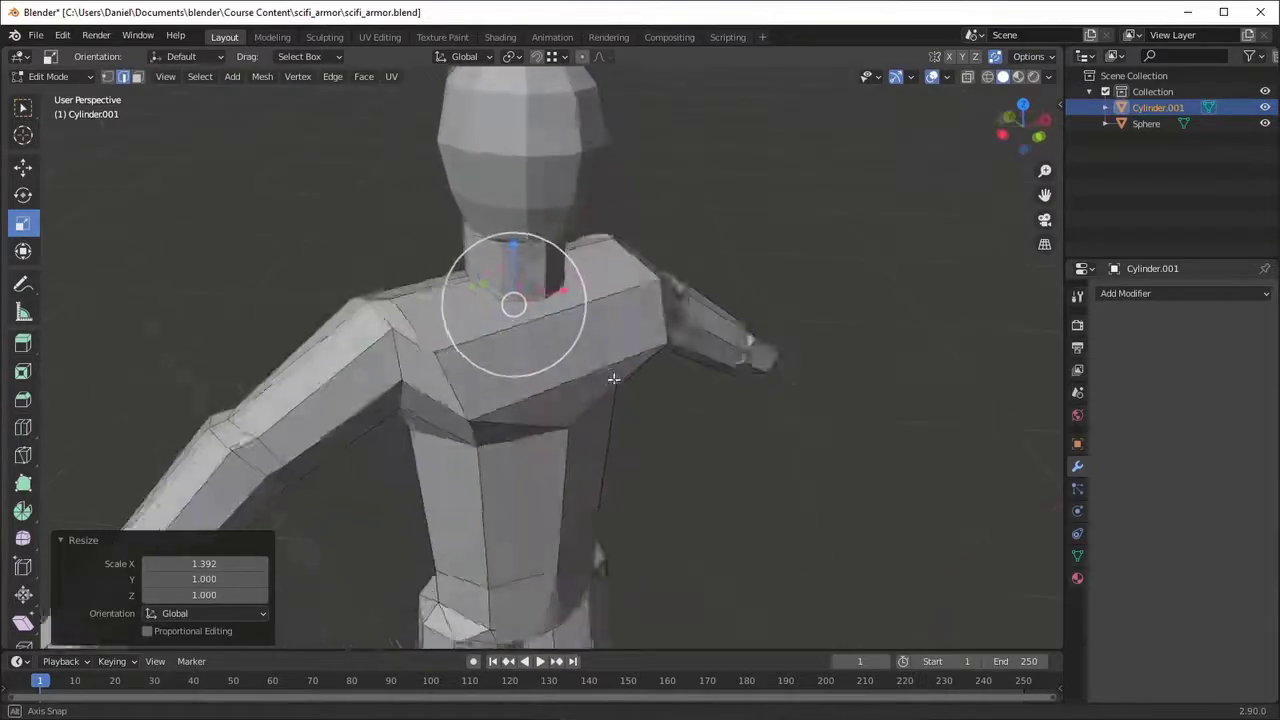
pyautogui.click(23, 167)
pyautogui.moveTo(520, 330)
pyautogui.mouseDown(button='middle')
pyautogui.moveTo(411, 314)
pyautogui.moveTo(523, 357)
pyautogui.moveTo(555, 345)
pyautogui.mouseUp(button='middle')
# - Cut new edge loops across the shoulders and the chest
pyautogui.click(23, 428)
pyautogui.click(480, 337)
pyautogui.click(23, 167)
pyautogui.press('1')
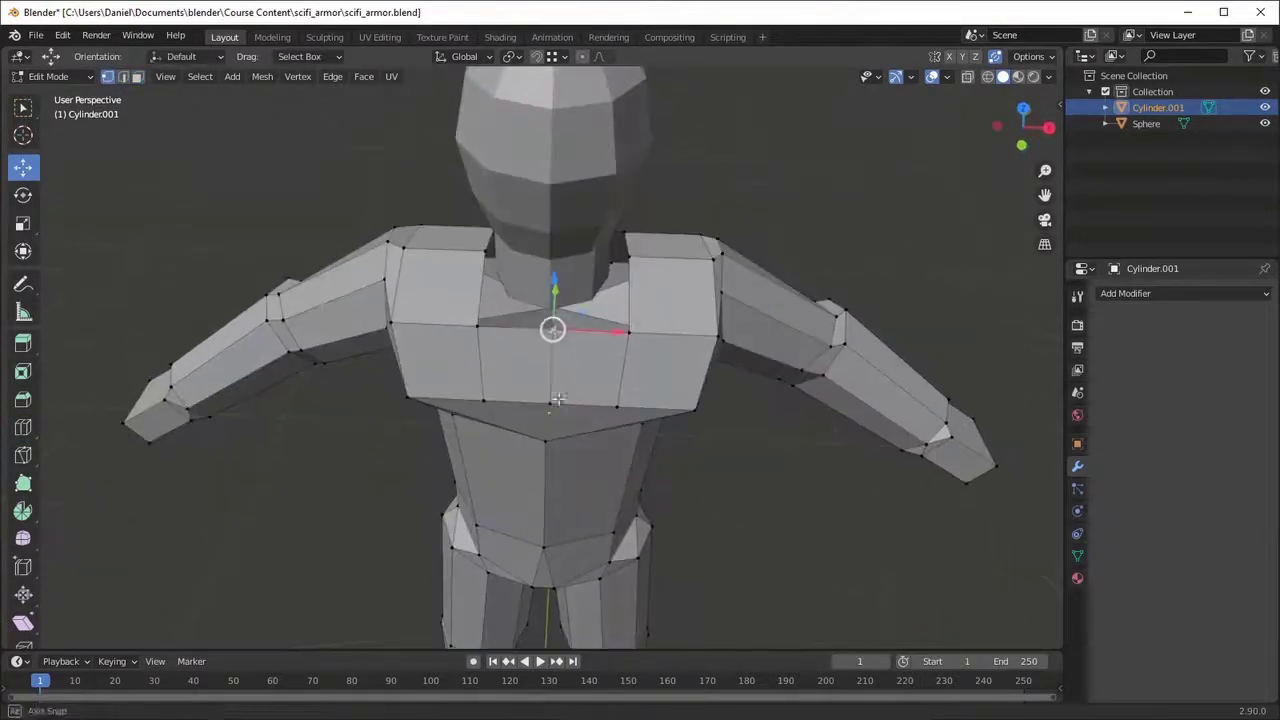
pyautogui.click(549, 372)
pyautogui.moveTo(549, 372)
pyautogui.mouseDown(button='middle')
pyautogui.moveTo(783, 363)
pyautogui.moveTo(491, 410)
pyautogui.moveTo(551, 376)
pyautogui.moveTo(539, 236)
pyautogui.mouseUp(button='middle')
pyautogui.click(466, 400)
pyautogui.press('g')
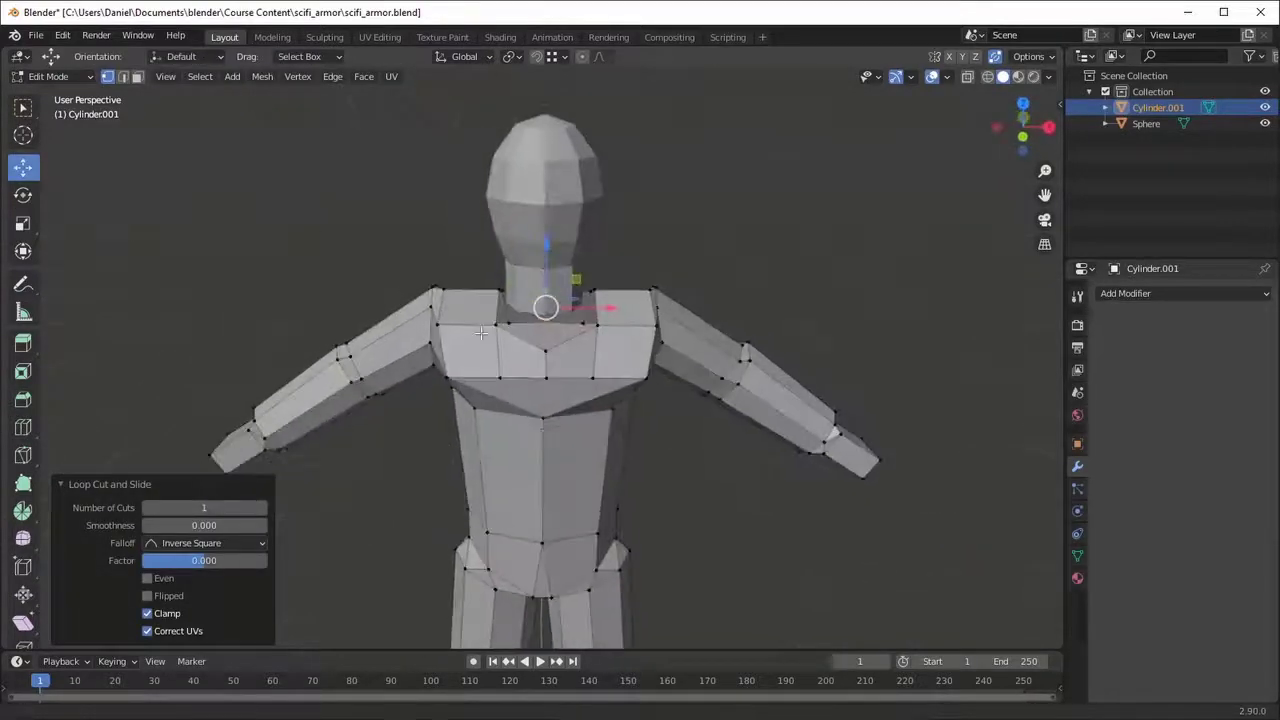
# - Raise the right shoulder vertices along Z around the neck base
pyautogui.scroll(2, 539, 236)
pyautogui.scroll(2, 539, 236)
pyautogui.click(612, 290)
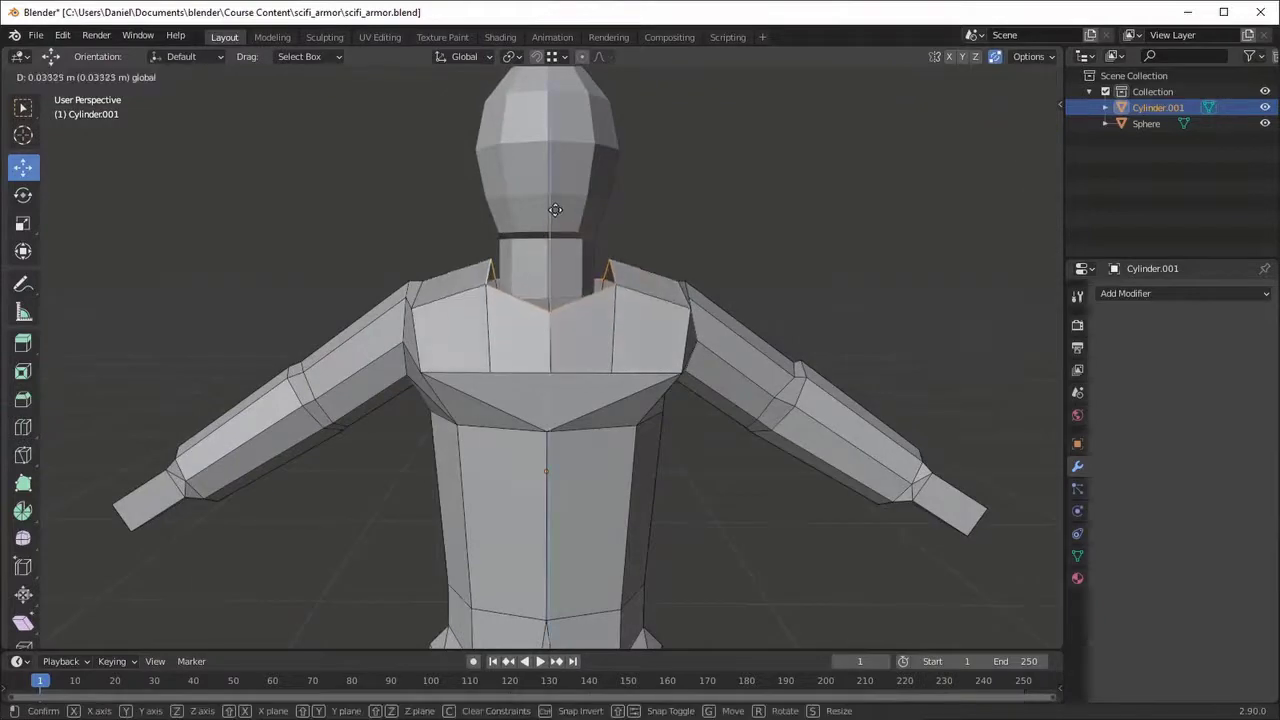
pyautogui.moveTo(612, 290)
pyautogui.mouseDown(button='middle')
pyautogui.moveTo(780, 344)
pyautogui.moveTo(533, 369)
pyautogui.mouseUp(button='middle')
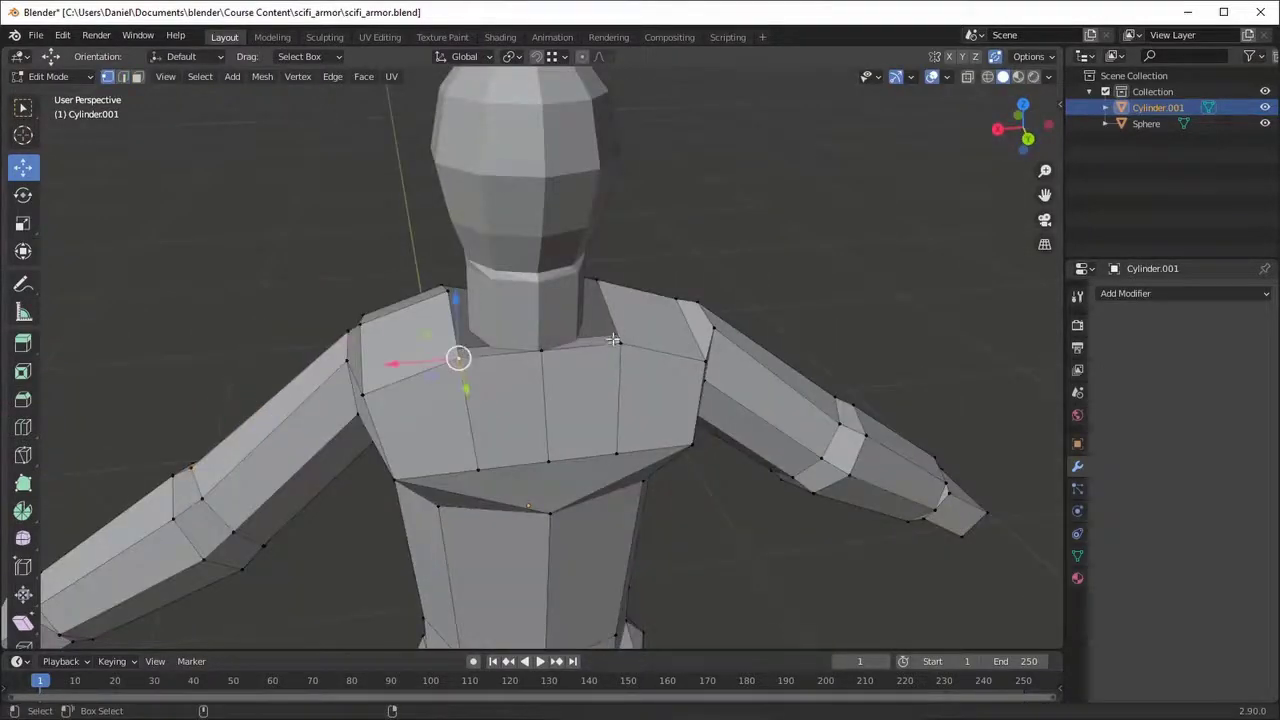
pyautogui.moveTo(613, 340)
pyautogui.mouseDown(button='middle')
pyautogui.moveTo(700, 305)
pyautogui.moveTo(571, 294)
pyautogui.moveTo(718, 271)
pyautogui.mouseUp(button='middle')
pyautogui.press('g')
pyautogui.press('z')
pyautogui.click(640, 320)
# - Push the shoulder vertices along Y to close the collar around the neck
pyautogui.press('g')
pyautogui.press('y')
pyautogui.press('Escape')
pyautogui.click(700, 262)
pyautogui.scroll(-2, 523, 274)
pyautogui.moveTo(718, 271); pyautogui.dragTo(694, 214)
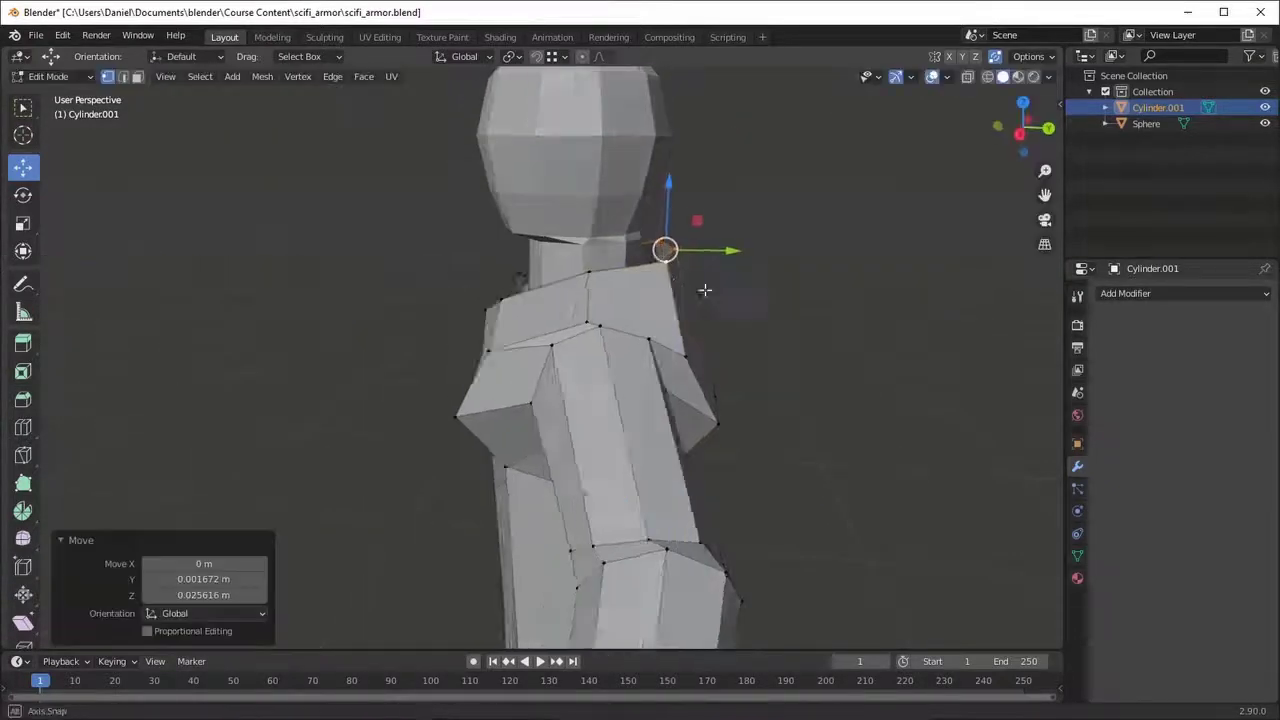
pyautogui.moveTo(700, 250); pyautogui.dragTo(886, 291, button='middle')
# - Re-enter body mesh editing with X-ray on for see-through selection
pyautogui.press('Tab')
pyautogui.click(838, 170)
pyautogui.moveTo(838, 170)
pyautogui.mouseDown(button='middle')
pyautogui.moveTo(699, 345)
pyautogui.moveTo(557, 357)
pyautogui.moveTo(515, 344)
pyautogui.moveTo(566, 372)
pyautogui.mouseUp(button='middle')
pyautogui.press('Tab')
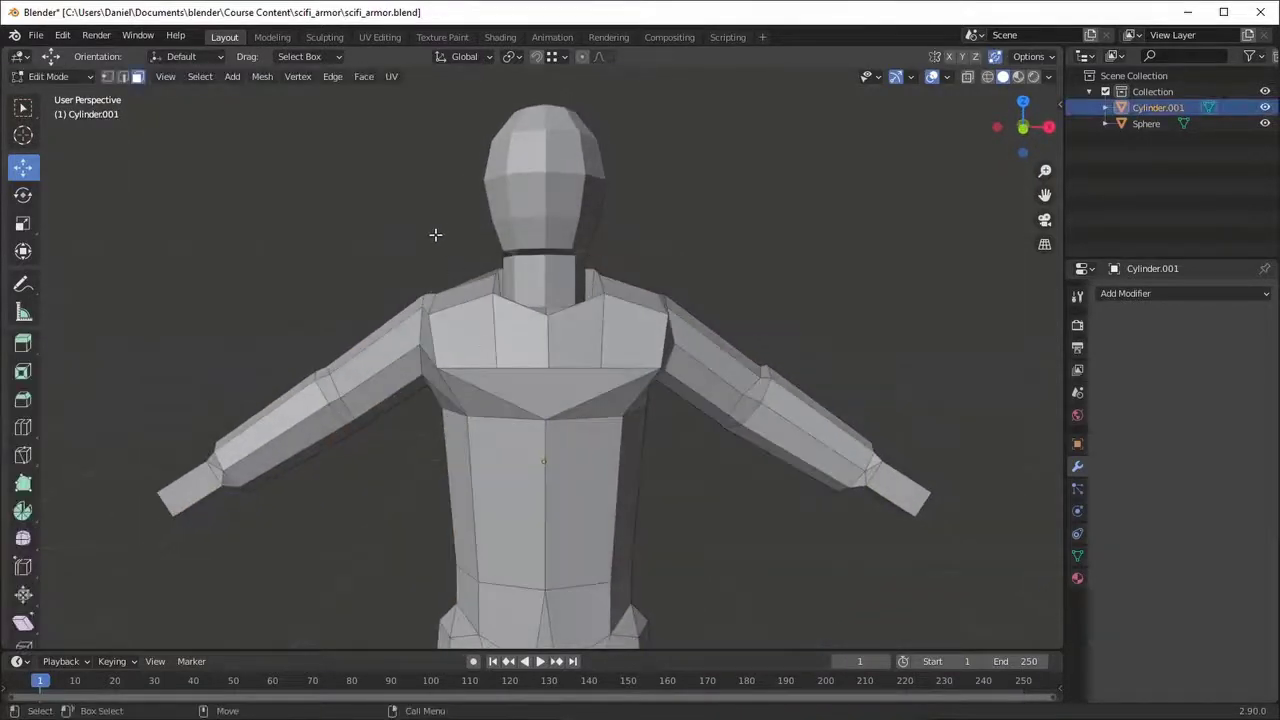
pyautogui.hotkey('alt', 'z')
# - Box-select the front and back chest vertices and separate them into a new object
pyautogui.moveTo(410, 226); pyautogui.dragTo(675, 416)
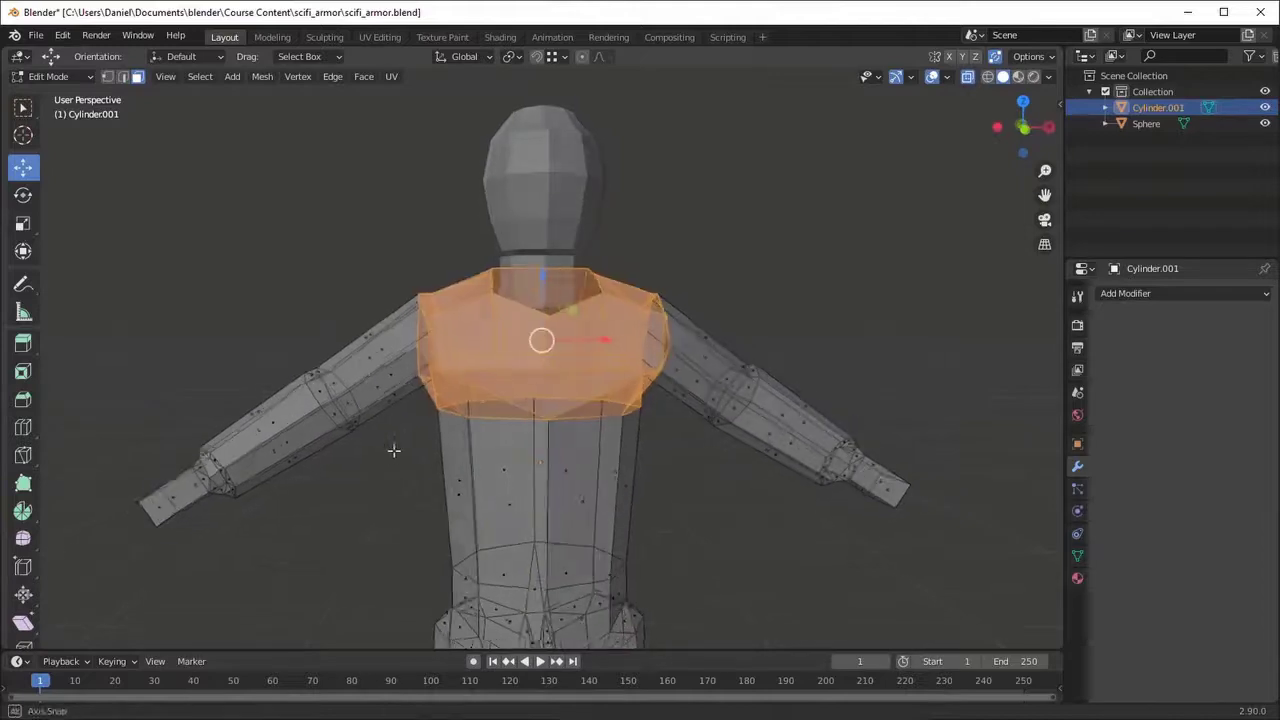
pyautogui.moveTo(675, 416); pyautogui.dragTo(791, 450, button='middle')
pyautogui.hotkey('alt', 'z')
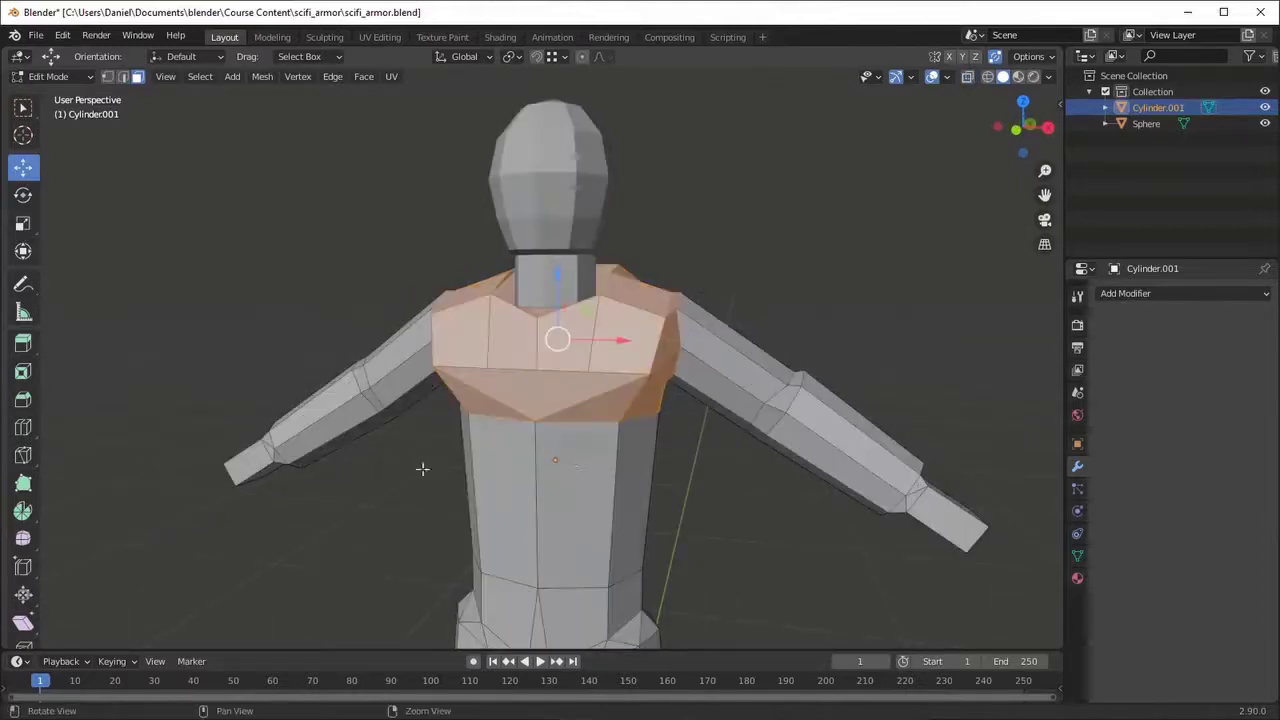
pyautogui.moveTo(426, 460); pyautogui.dragTo(491, 354, button='middle')
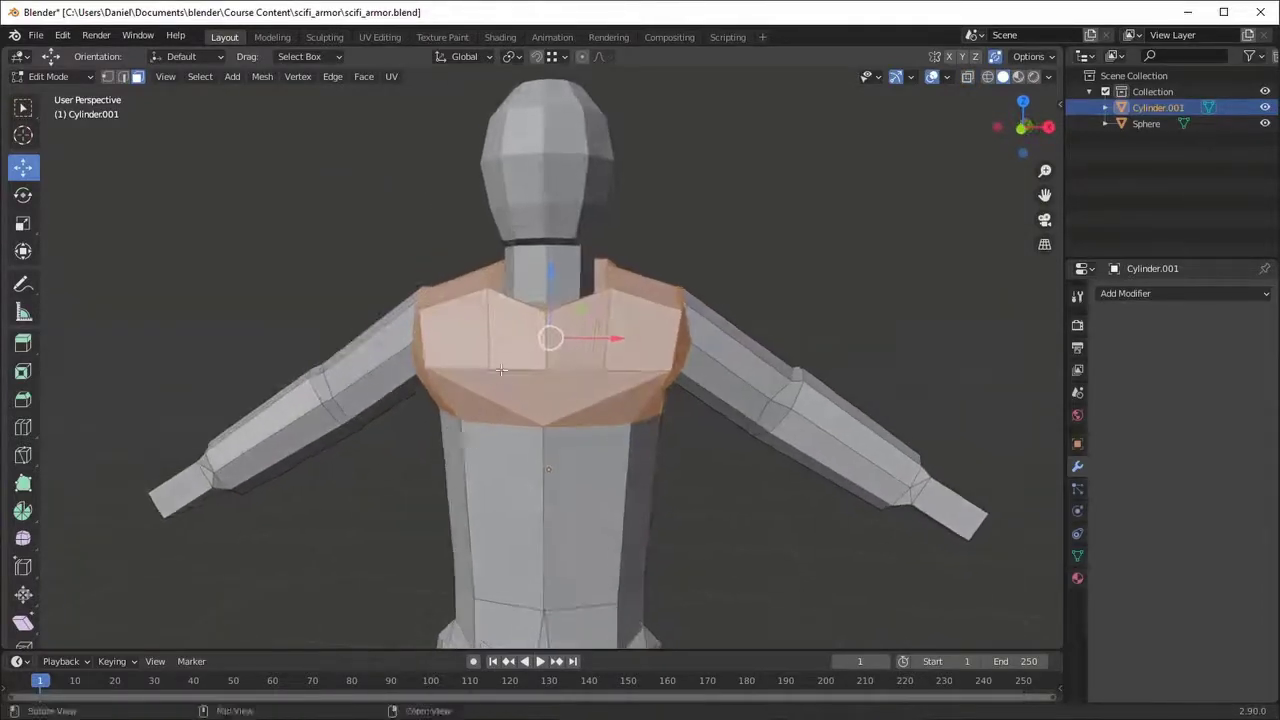
pyautogui.rightClick(491, 354)
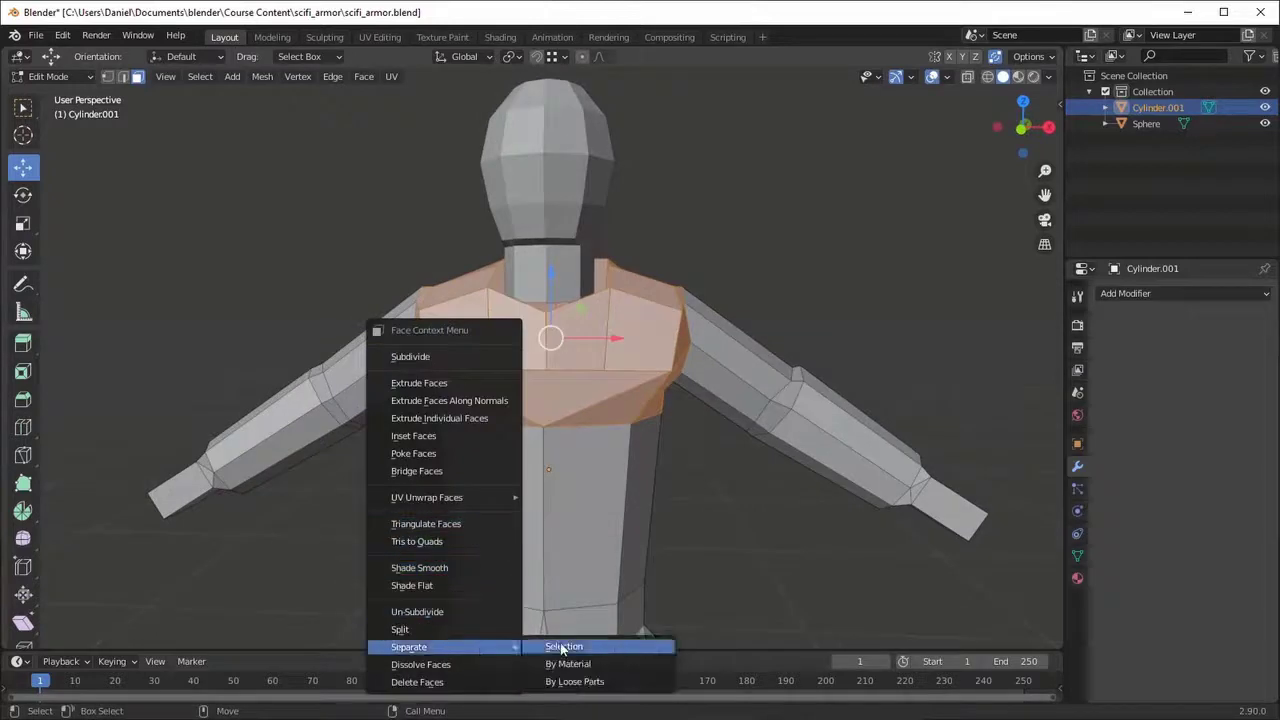
pyautogui.click(562, 648)
# - Select the new Cylinder.002 chest piece, enter Edit Mode, and inspect it
pyautogui.press('Tab')
pyautogui.click(657, 298)
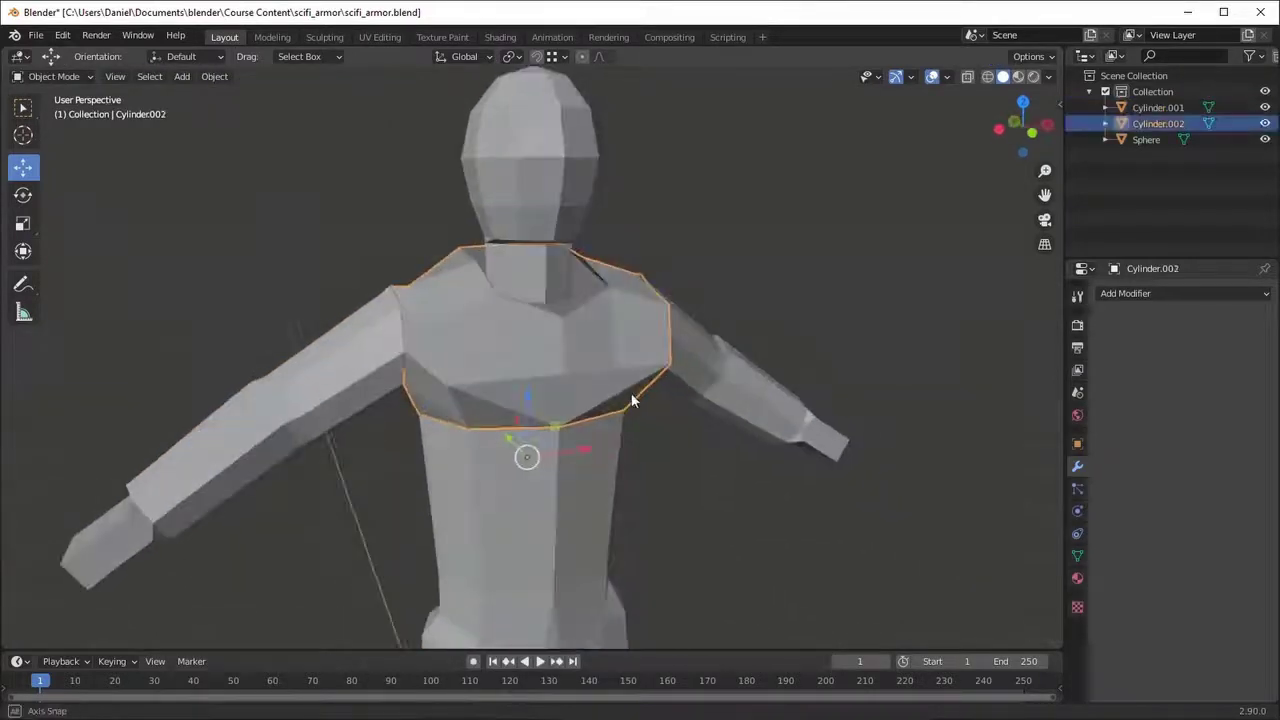
pyautogui.moveTo(657, 298)
pyautogui.mouseDown(button='middle')
pyautogui.moveTo(533, 385)
pyautogui.moveTo(538, 351)
pyautogui.mouseUp(button='middle')
pyautogui.press('Tab')
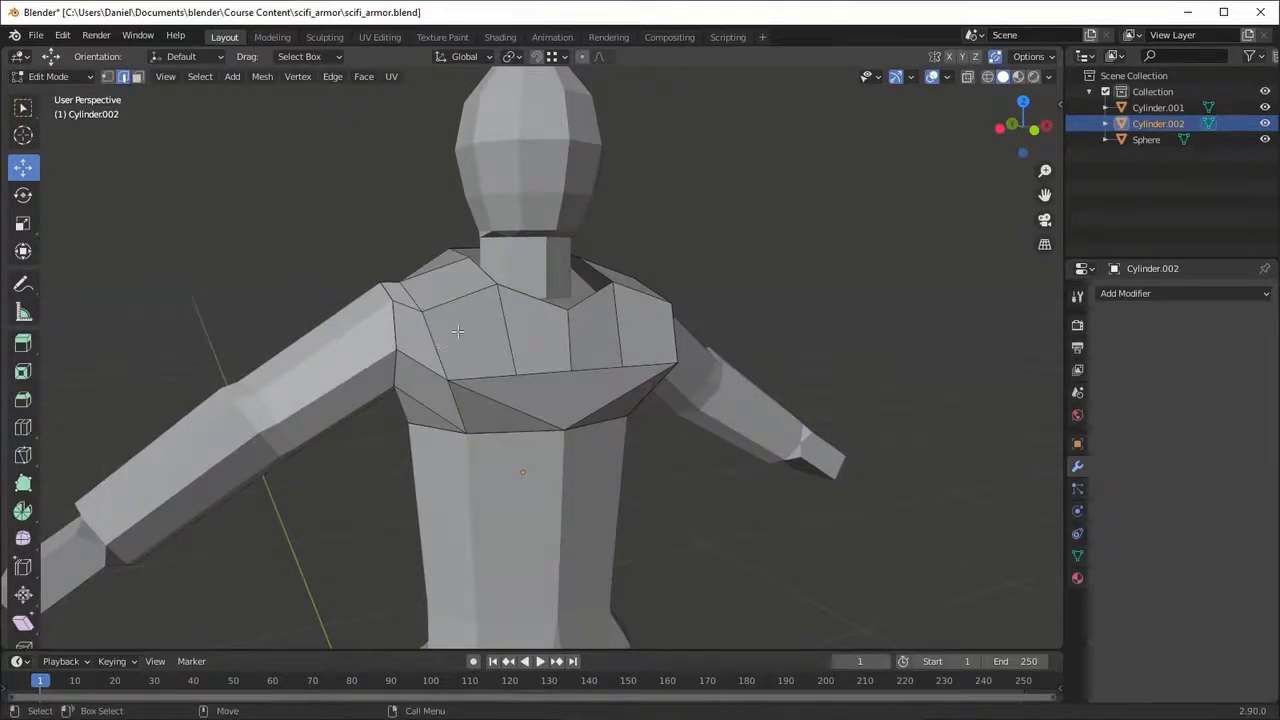
pyautogui.moveTo(462, 350); pyautogui.dragTo(525, 321, button='middle')
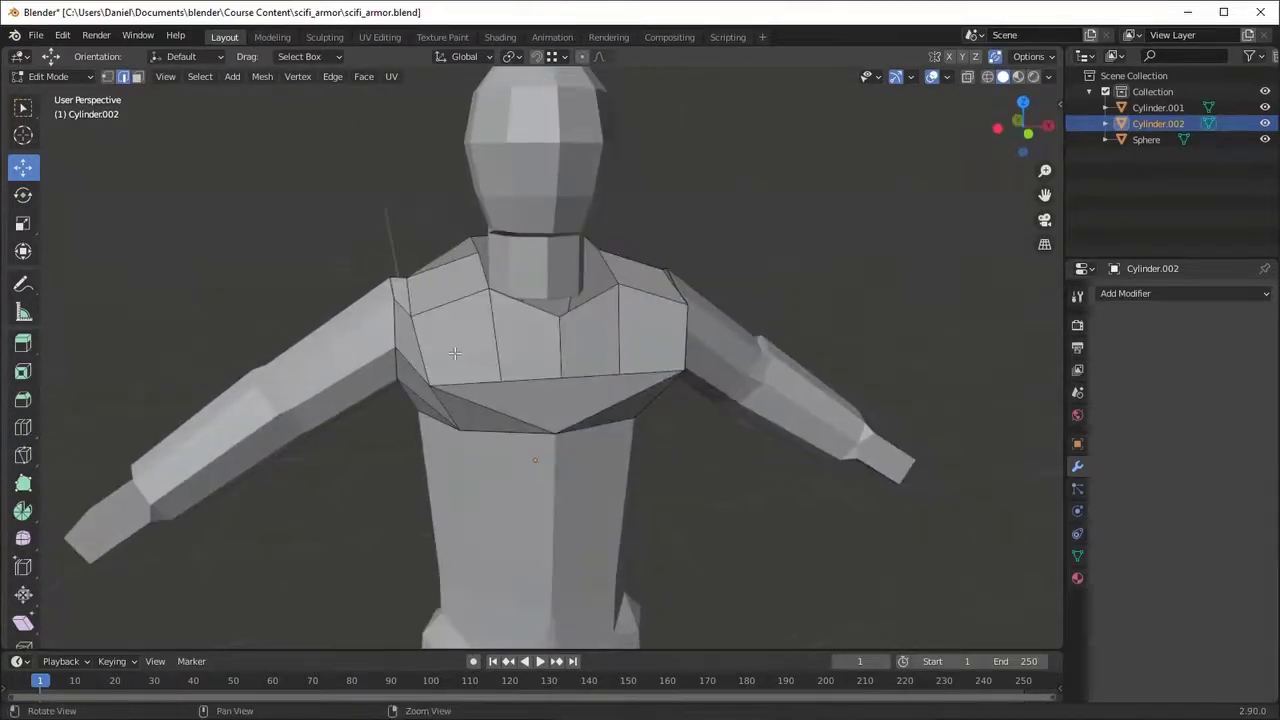
pyautogui.moveTo(568, 399); pyautogui.dragTo(535, 368, button='middle')
pyautogui.scroll(-2, 535, 368)
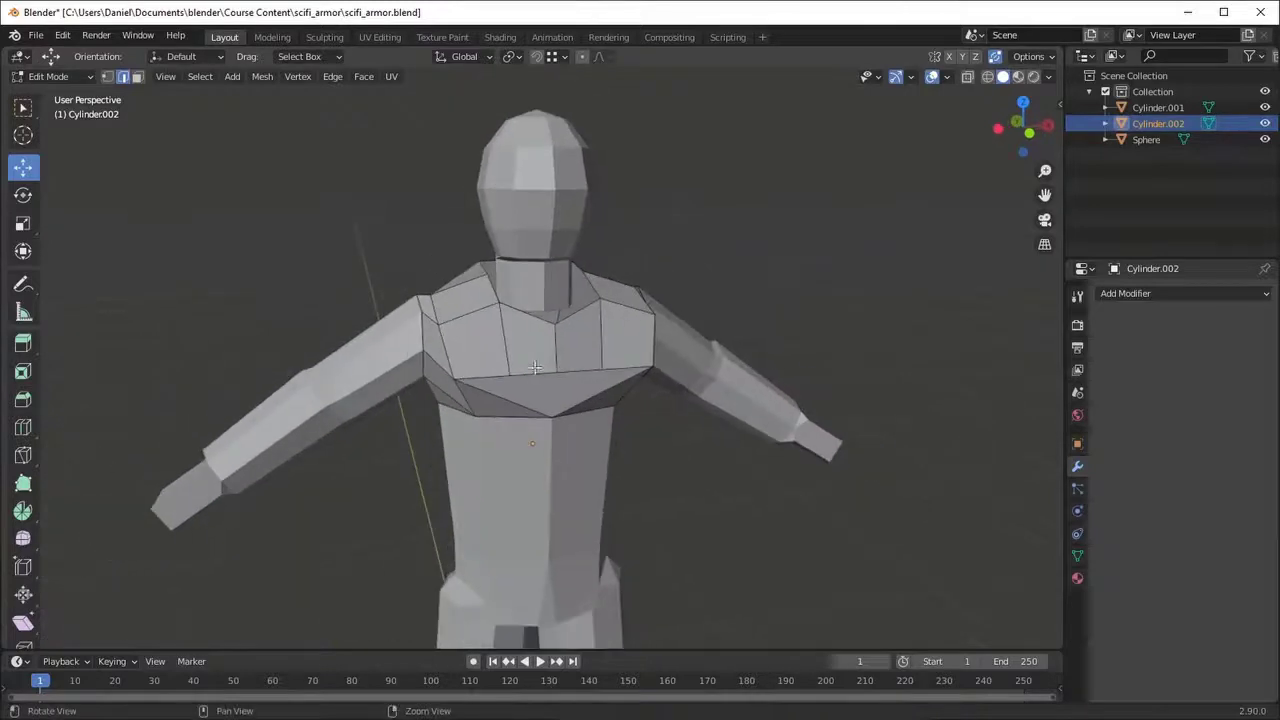
pyautogui.scroll(3, 469, 333)
pyautogui.scroll(-2, 469, 417)
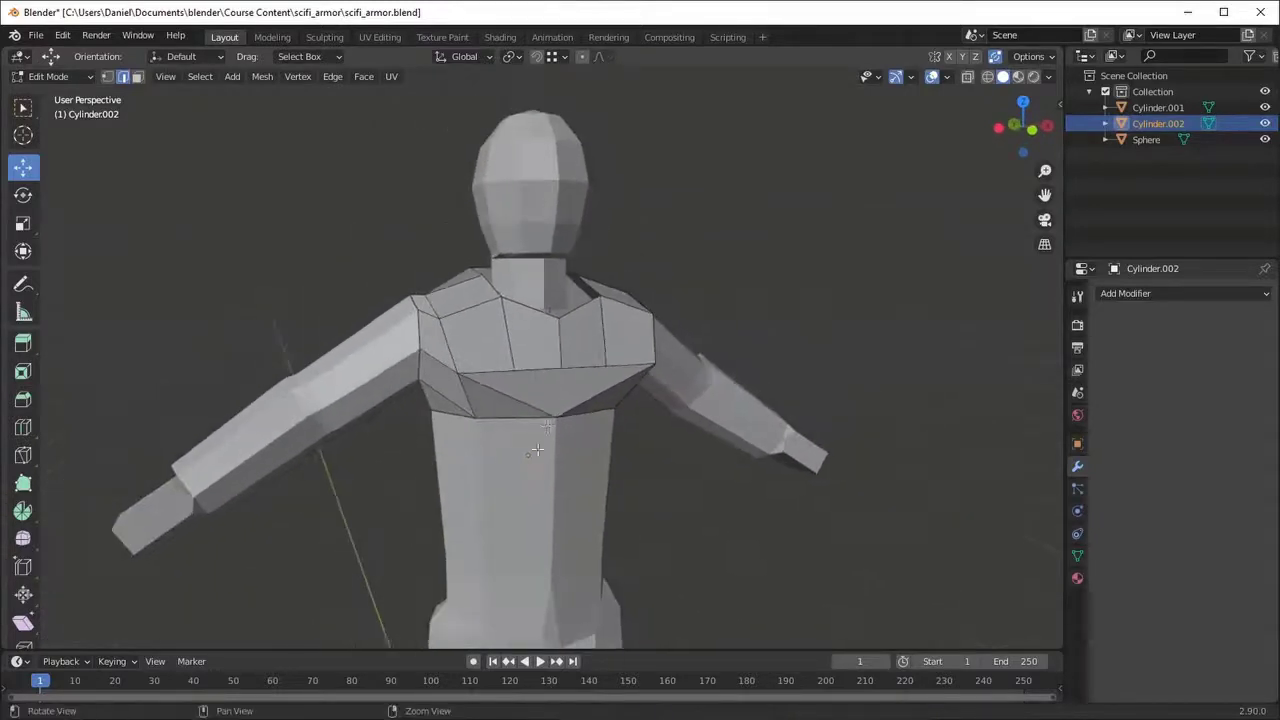
pyautogui.moveTo(469, 417); pyautogui.dragTo(511, 310, button='middle')
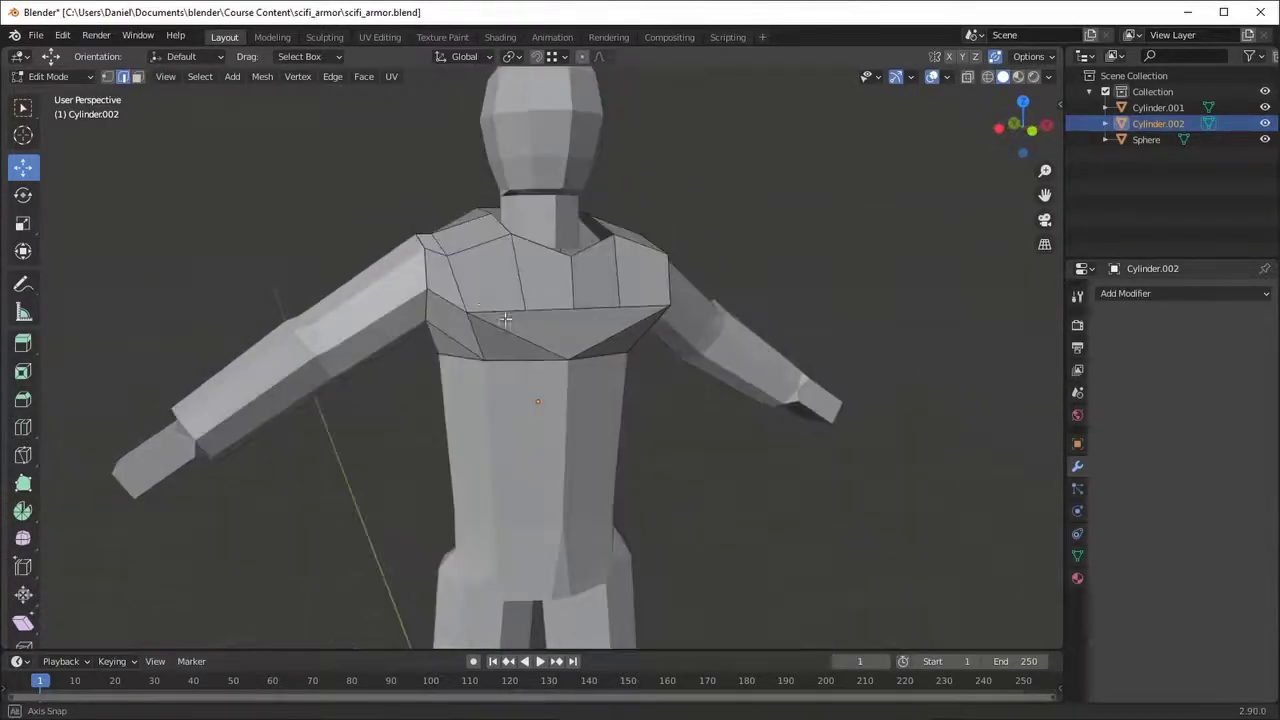
pyautogui.scroll(3, 540, 330)
pyautogui.moveTo(595, 354)
pyautogui.mouseDown(button='middle')
pyautogui.moveTo(774, 343)
pyautogui.moveTo(557, 357)
pyautogui.mouseUp(button='middle')
pyautogui.scroll(2, 491, 359)
pyautogui.moveTo(432, 282)
pyautogui.mouseDown(button='middle')
pyautogui.moveTo(430, 347)
pyautogui.moveTo(636, 287)
pyautogui.moveTo(569, 303)
pyautogui.mouseUp(button='middle')
# - Nudge the chest vertices up on Z and push the front chest edge forward along Y
pyautogui.press('g')
pyautogui.press('z')
pyautogui.click(636, 287)
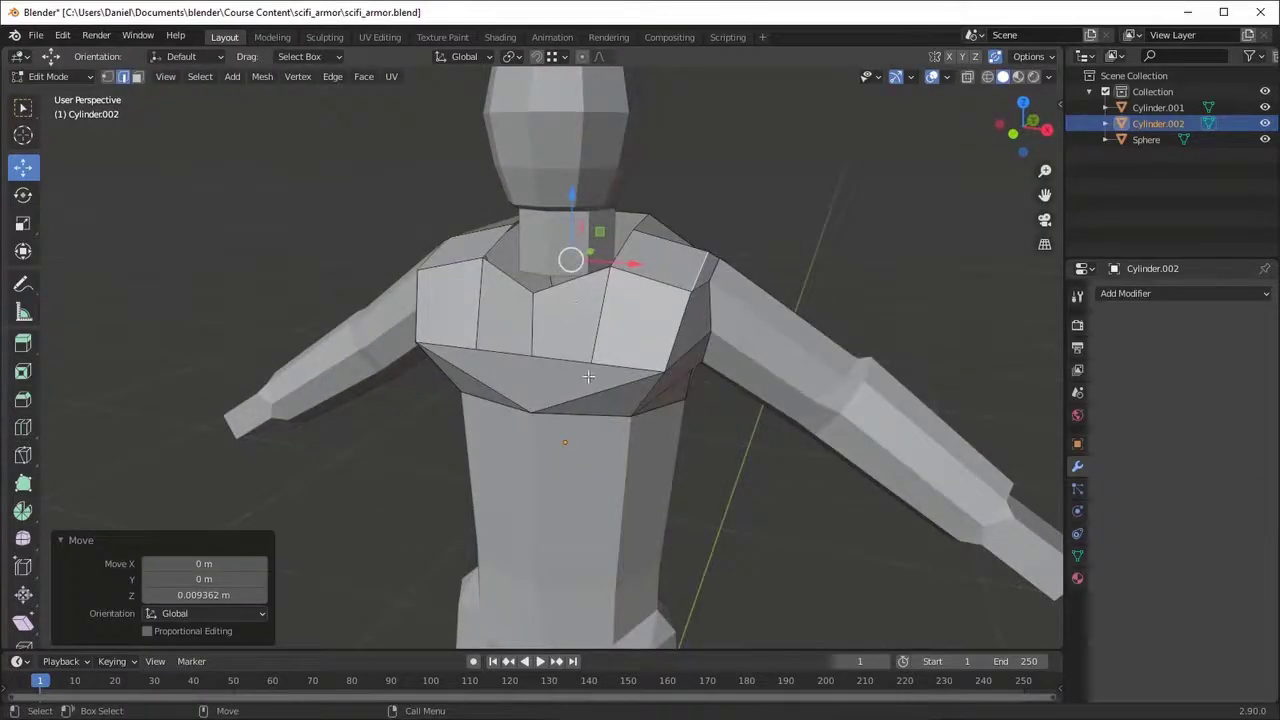
pyautogui.moveTo(582, 331)
pyautogui.mouseDown(button='middle')
pyautogui.moveTo(492, 337)
pyautogui.moveTo(486, 280)
pyautogui.mouseUp(button='middle')
pyautogui.click(492, 337)
pyautogui.press('g')
pyautogui.click(471, 334)
pyautogui.click(486, 280)
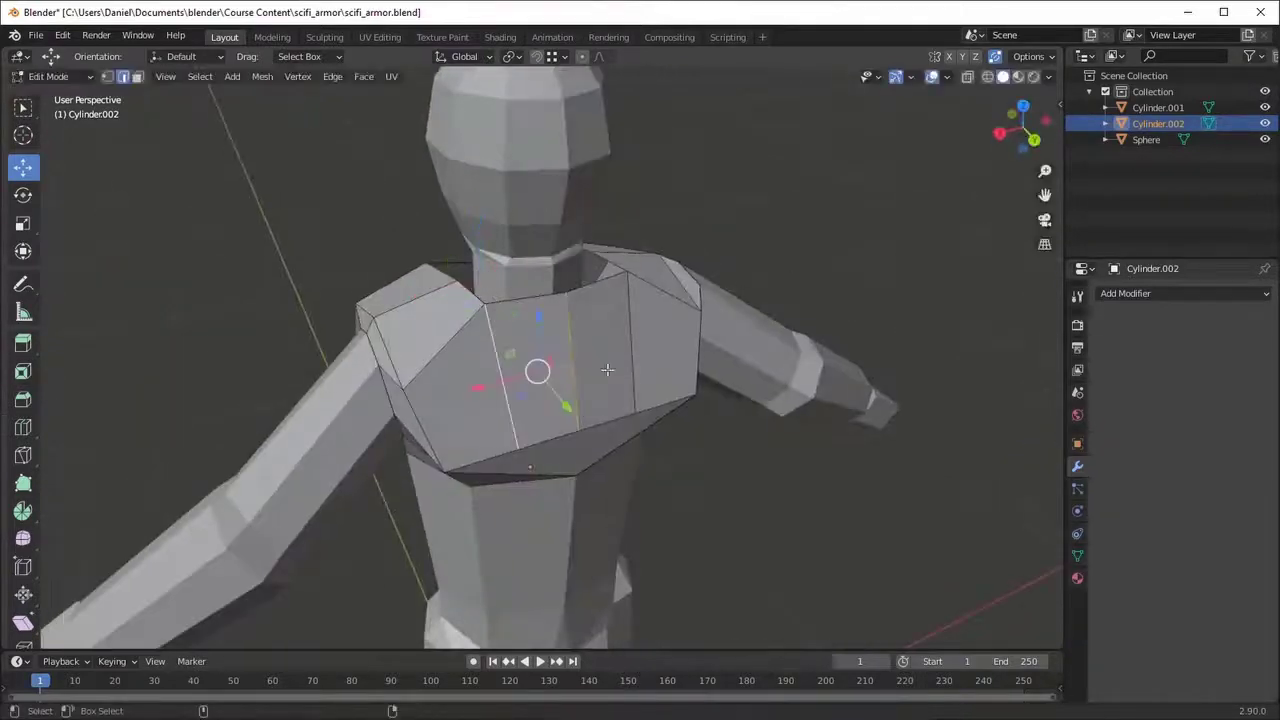
pyautogui.moveTo(607, 370); pyautogui.dragTo(649, 323, button='middle')
pyautogui.moveTo(649, 323); pyautogui.dragTo(743, 314)
pyautogui.moveTo(743, 314)
pyautogui.mouseDown(button='middle')
pyautogui.moveTo(666, 277)
pyautogui.moveTo(704, 297)
pyautogui.moveTo(691, 308)
pyautogui.mouseUp(button='middle')
# - Delete the triangular lower chest faces
pyautogui.press('3')
pyautogui.click(554, 357)
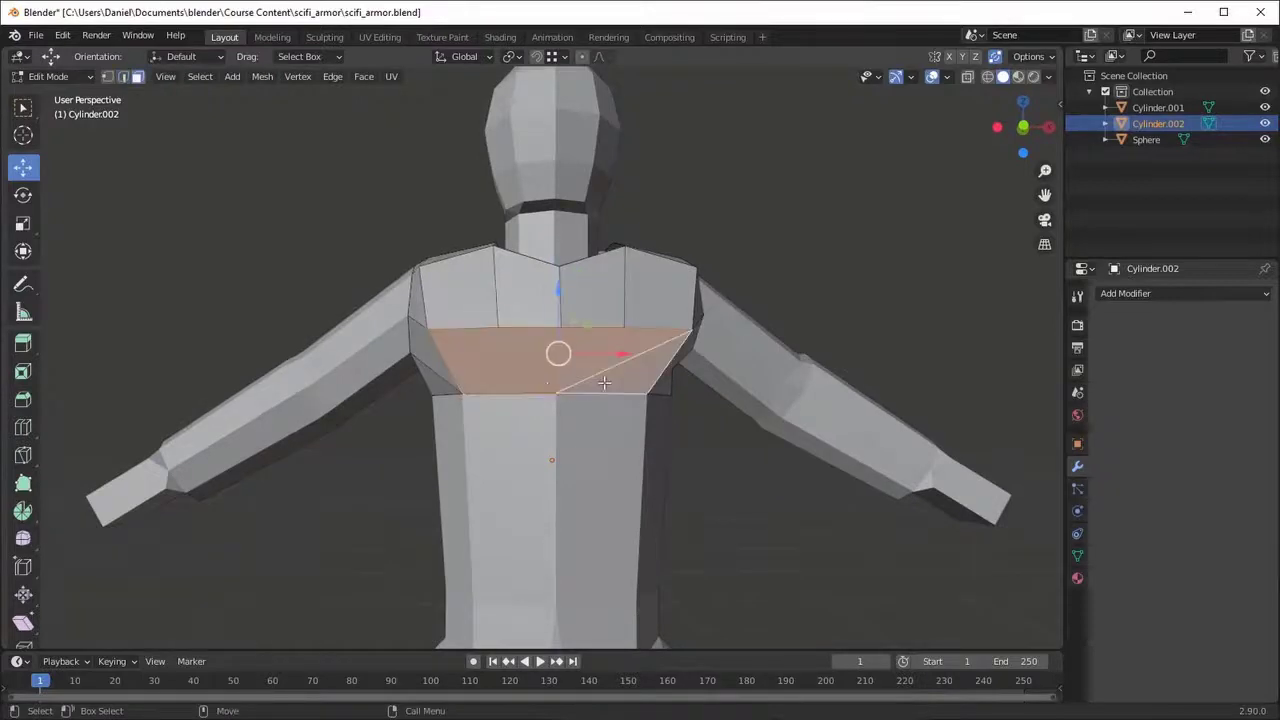
pyautogui.press('x')
pyautogui.click(604, 383)
pyautogui.moveTo(604, 383)
pyautogui.mouseDown(button='middle')
pyautogui.moveTo(677, 391)
pyautogui.moveTo(759, 452)
pyautogui.moveTo(586, 408)
pyautogui.moveTo(467, 345)
pyautogui.mouseUp(button='middle')
# - Extrude the bottom edge loop downward, narrow it to 0.784 on X, and reposition it
pyautogui.press('2')
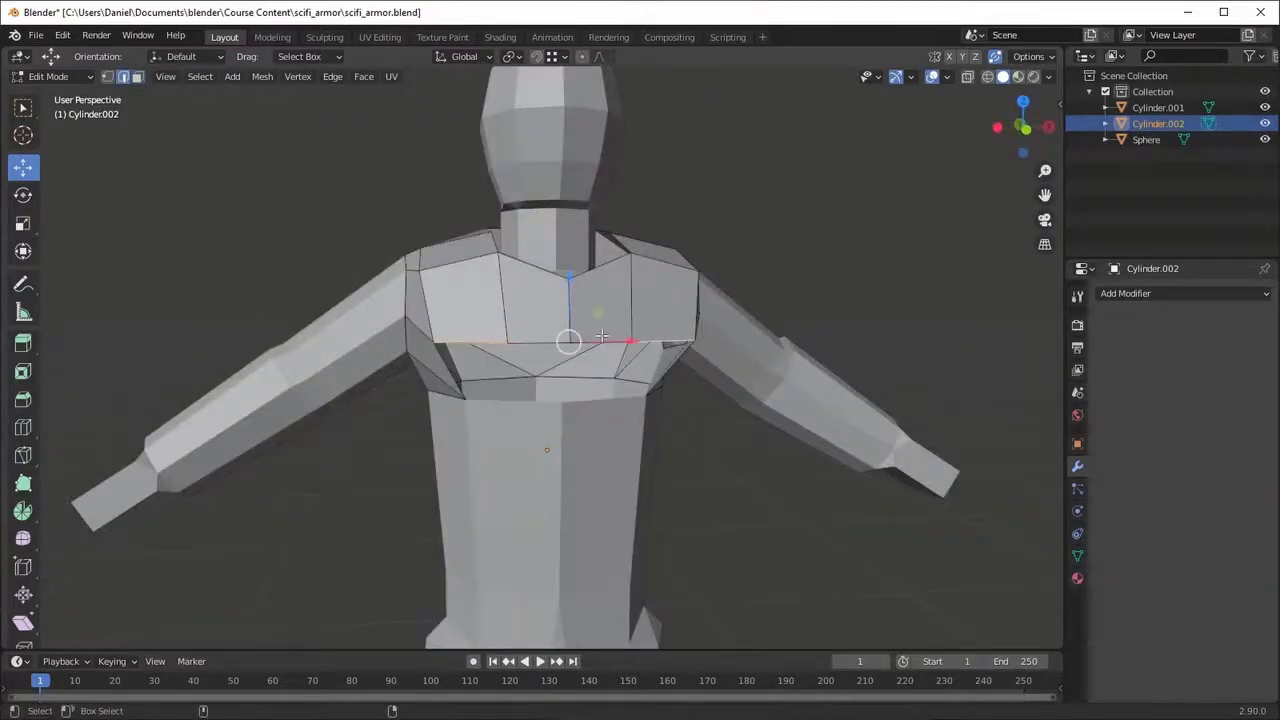
pyautogui.moveTo(601, 336); pyautogui.dragTo(622, 357, button='middle')
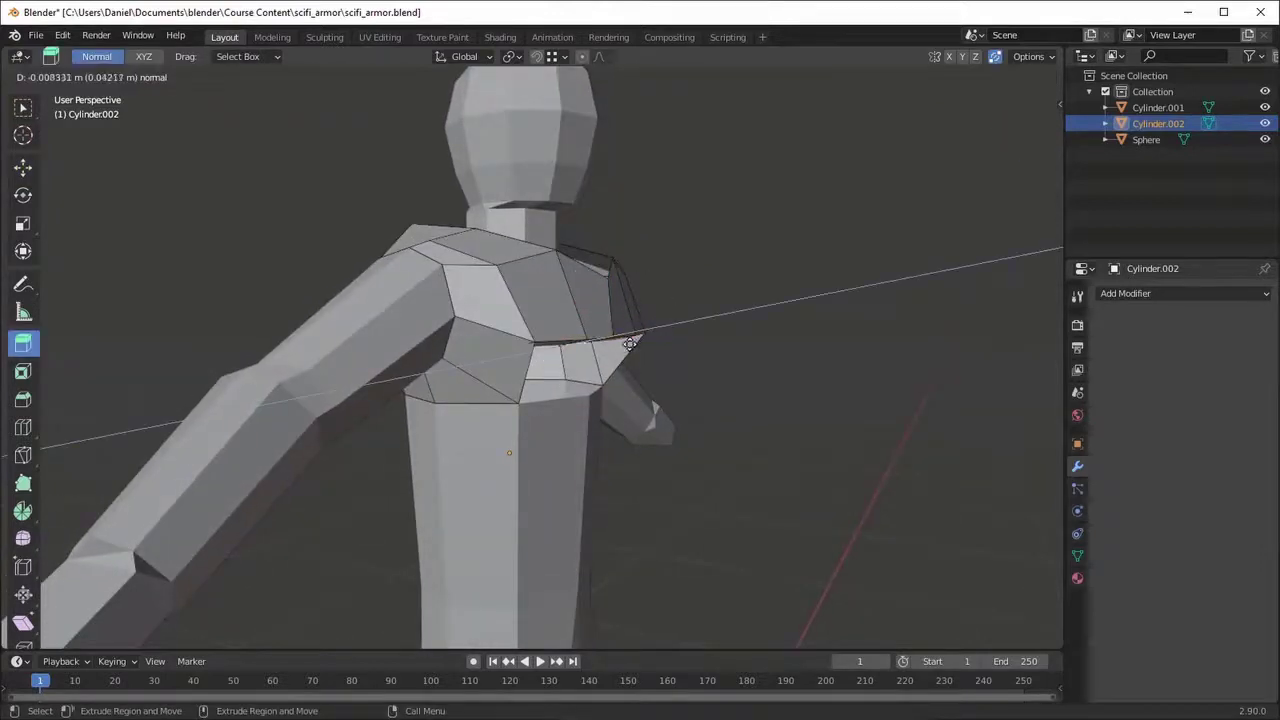
pyautogui.moveTo(630, 343)
pyautogui.mouseDown()
pyautogui.moveTo(617, 345)
pyautogui.moveTo(662, 394)
pyautogui.mouseUp()
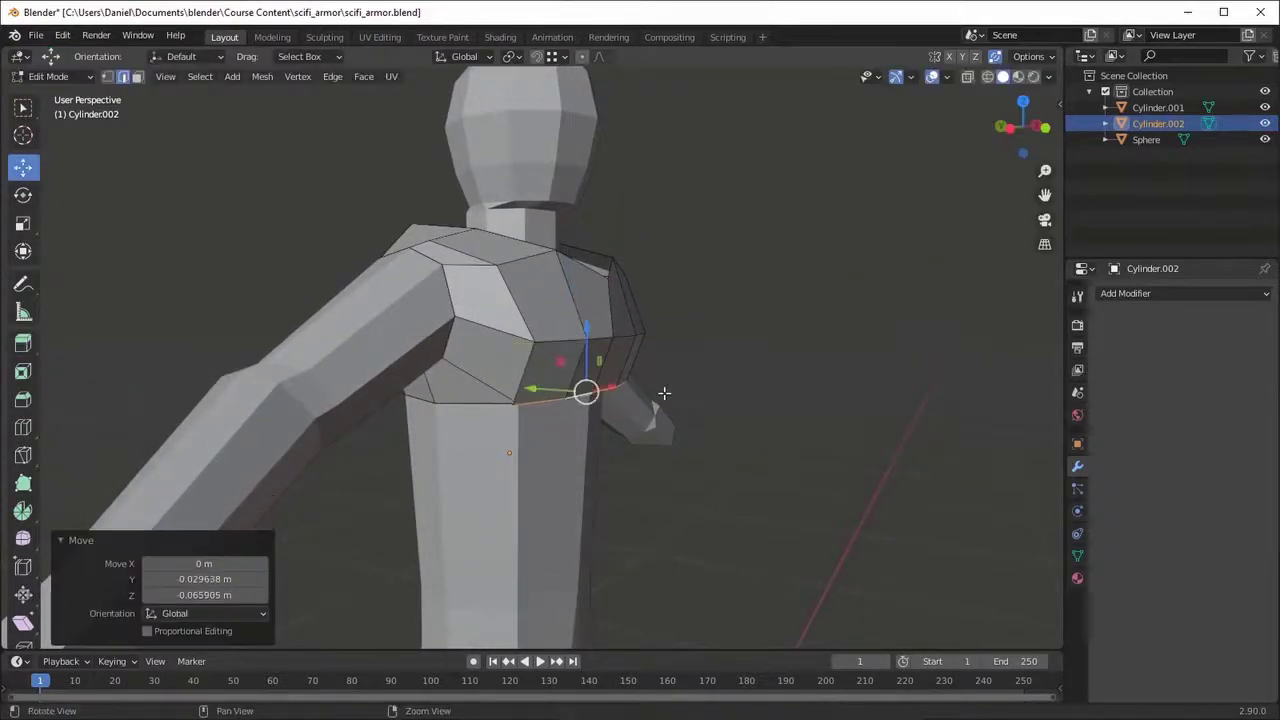
pyautogui.moveTo(662, 394); pyautogui.dragTo(599, 393, button='middle')
pyautogui.moveTo(620, 398); pyautogui.dragTo(607, 399)
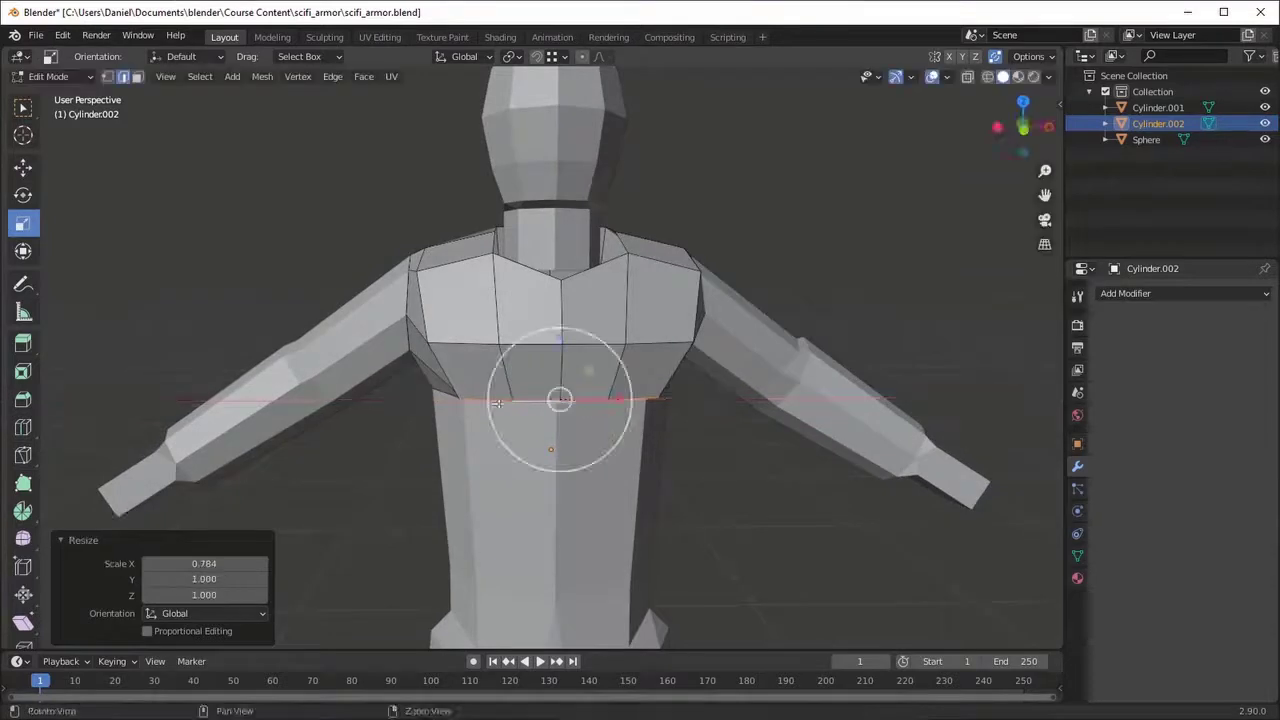
pyautogui.moveTo(607, 399)
pyautogui.mouseDown(button='middle')
pyautogui.moveTo(635, 399)
pyautogui.moveTo(590, 393)
pyautogui.mouseUp(button='middle')
pyautogui.moveTo(526, 392); pyautogui.dragTo(526, 392)
pyautogui.moveTo(522, 393); pyautogui.dragTo(586, 391, button='middle')
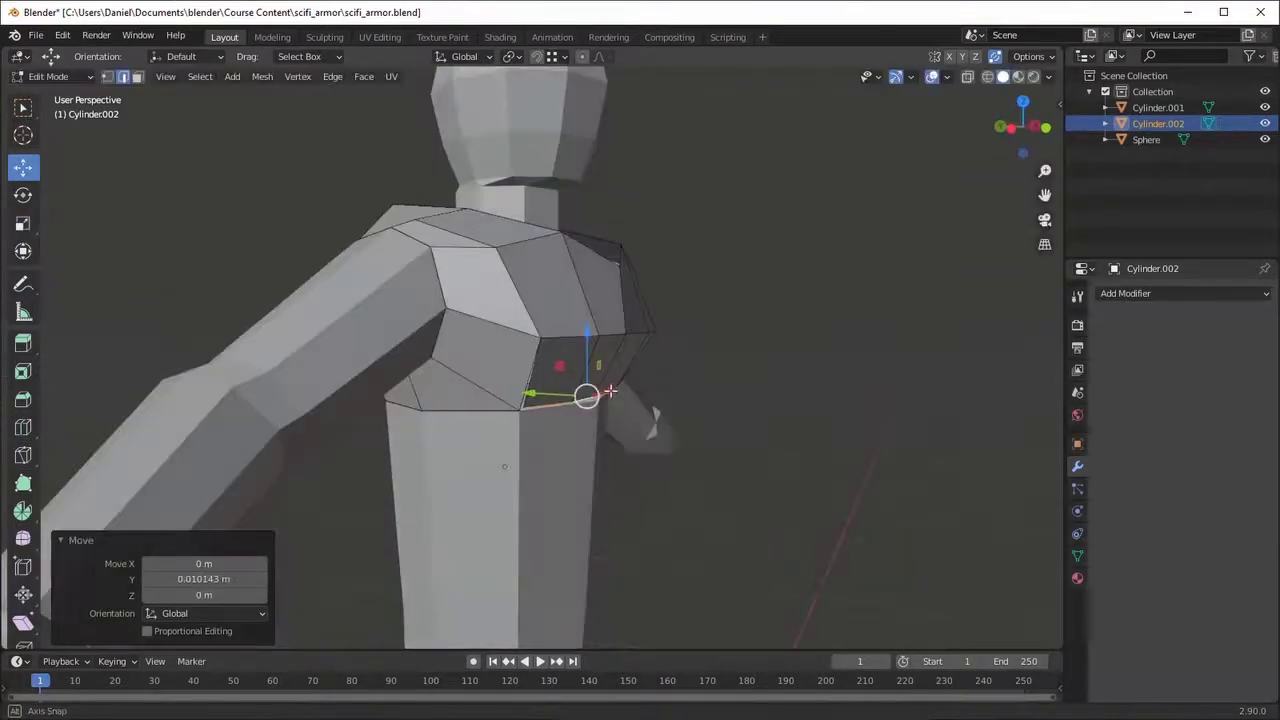
pyautogui.moveTo(588, 395)
pyautogui.mouseDown()
pyautogui.moveTo(562, 374)
pyautogui.moveTo(674, 383)
pyautogui.mouseUp()
pyautogui.moveTo(674, 383)
pyautogui.mouseDown(button='middle')
pyautogui.moveTo(615, 360)
pyautogui.moveTo(668, 417)
pyautogui.moveTo(453, 399)
pyautogui.moveTo(459, 419)
pyautogui.mouseUp(button='middle')
# - Narrow the bottom loop to 0.983 on X and view the torso from the side
pyautogui.press('1')
pyautogui.scroll(2, 459, 419)
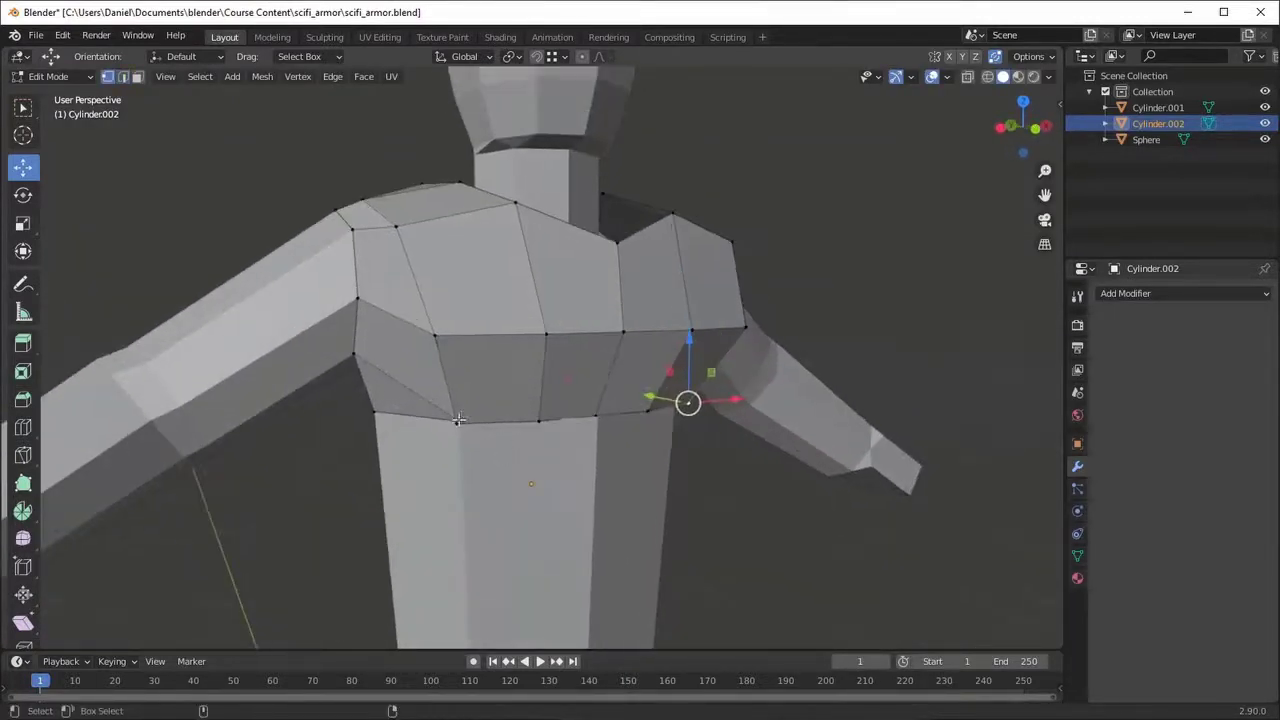
pyautogui.moveTo(633, 409); pyautogui.dragTo(630, 409)
pyautogui.moveTo(630, 409); pyautogui.dragTo(542, 386, button='middle')
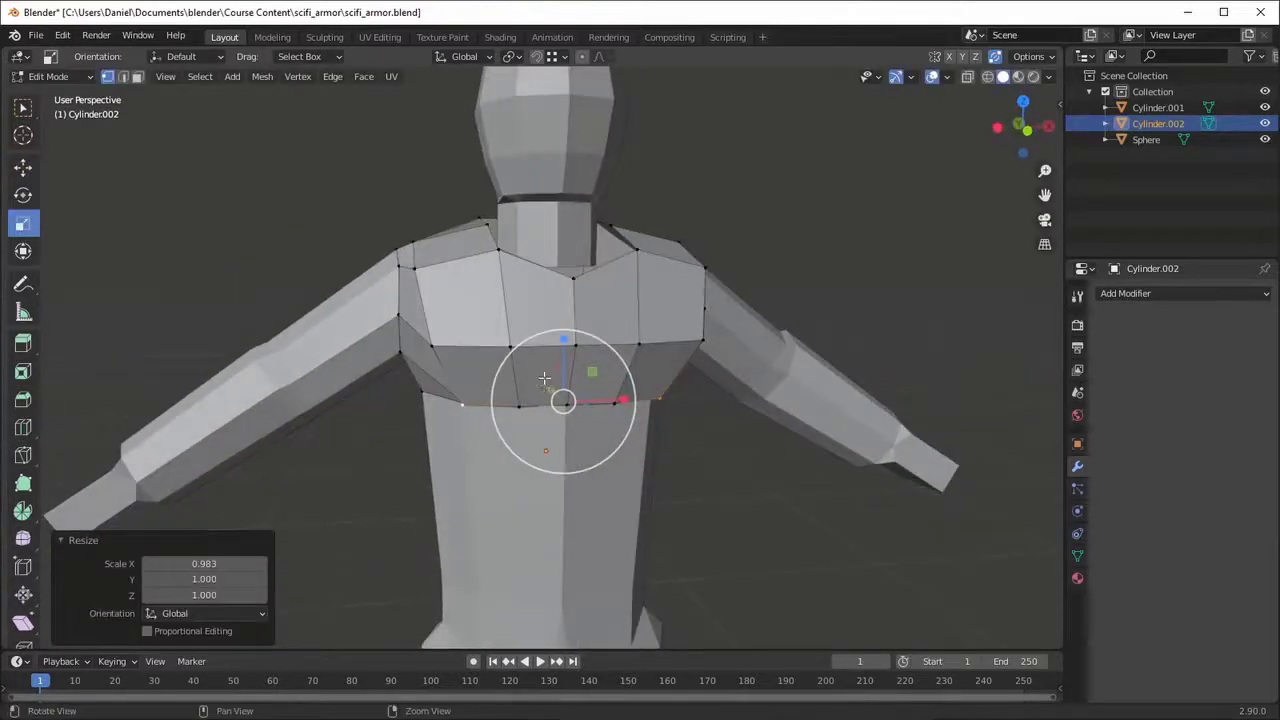
pyautogui.moveTo(173, 353)
pyautogui.mouseDown(button='middle')
pyautogui.moveTo(668, 420)
pyautogui.moveTo(560, 380)
pyautogui.moveTo(502, 377)
pyautogui.moveTo(545, 406)
pyautogui.mouseUp(button='middle')
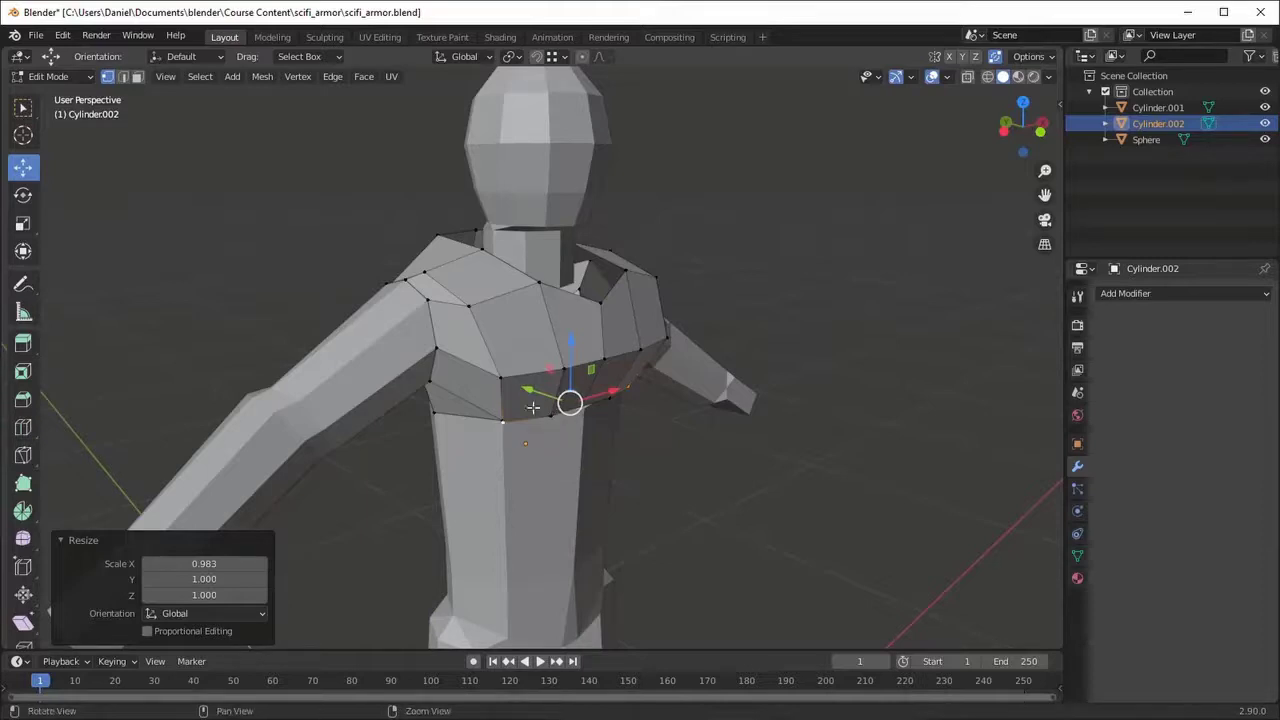
# - Orbit around the chest armor to check its fit over the torso from above
pyautogui.moveTo(581, 427)
pyautogui.mouseDown(button='middle')
pyautogui.moveTo(512, 410)
pyautogui.moveTo(536, 414)
pyautogui.moveTo(462, 417)
pyautogui.moveTo(571, 408)
pyautogui.moveTo(570, 420)
pyautogui.moveTo(618, 442)
pyautogui.moveTo(580, 448)
pyautogui.moveTo(518, 352)
pyautogui.mouseUp(button='middle')
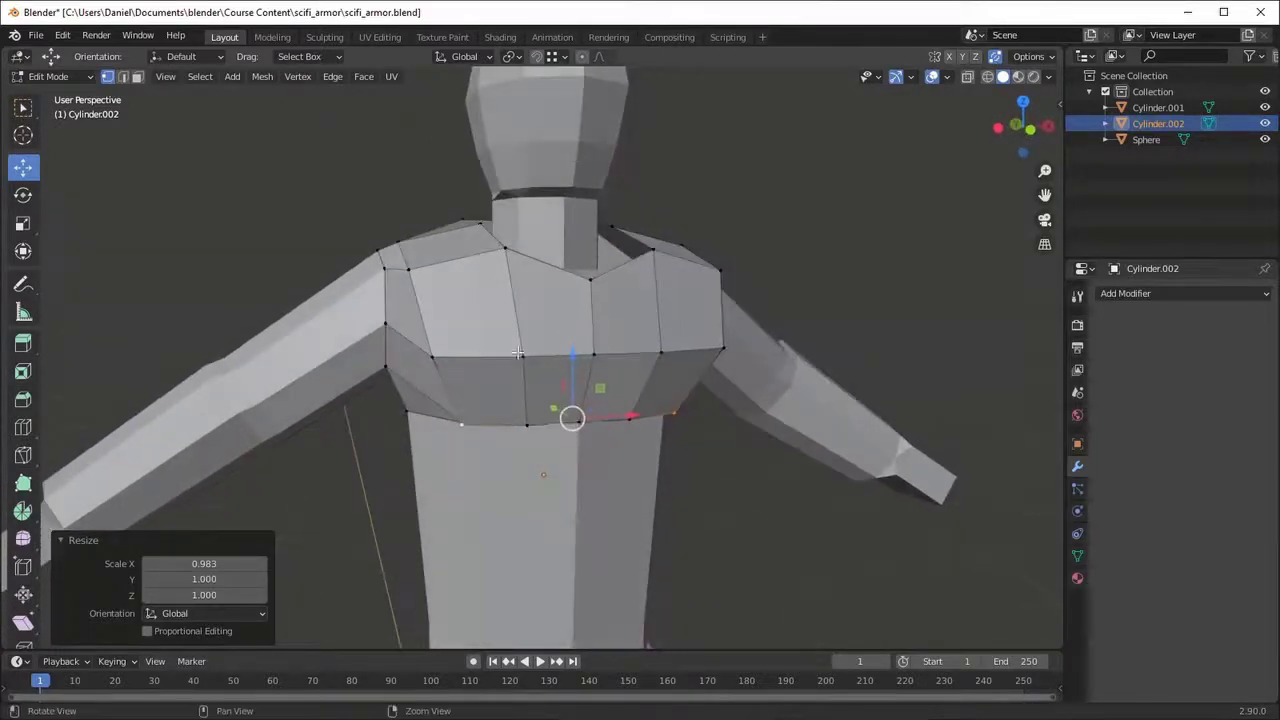
pyautogui.moveTo(594, 332)
pyautogui.mouseDown(button='middle')
pyautogui.moveTo(600, 345)
pyautogui.moveTo(820, 320)
pyautogui.moveTo(594, 397)
pyautogui.moveTo(579, 348)
pyautogui.moveTo(626, 374)
pyautogui.moveTo(600, 386)
pyautogui.mouseUp(button='middle')
# - Hide everything except the Cylinder.002 chest armor and return to Edit Mode on it
pyautogui.press('Tab')
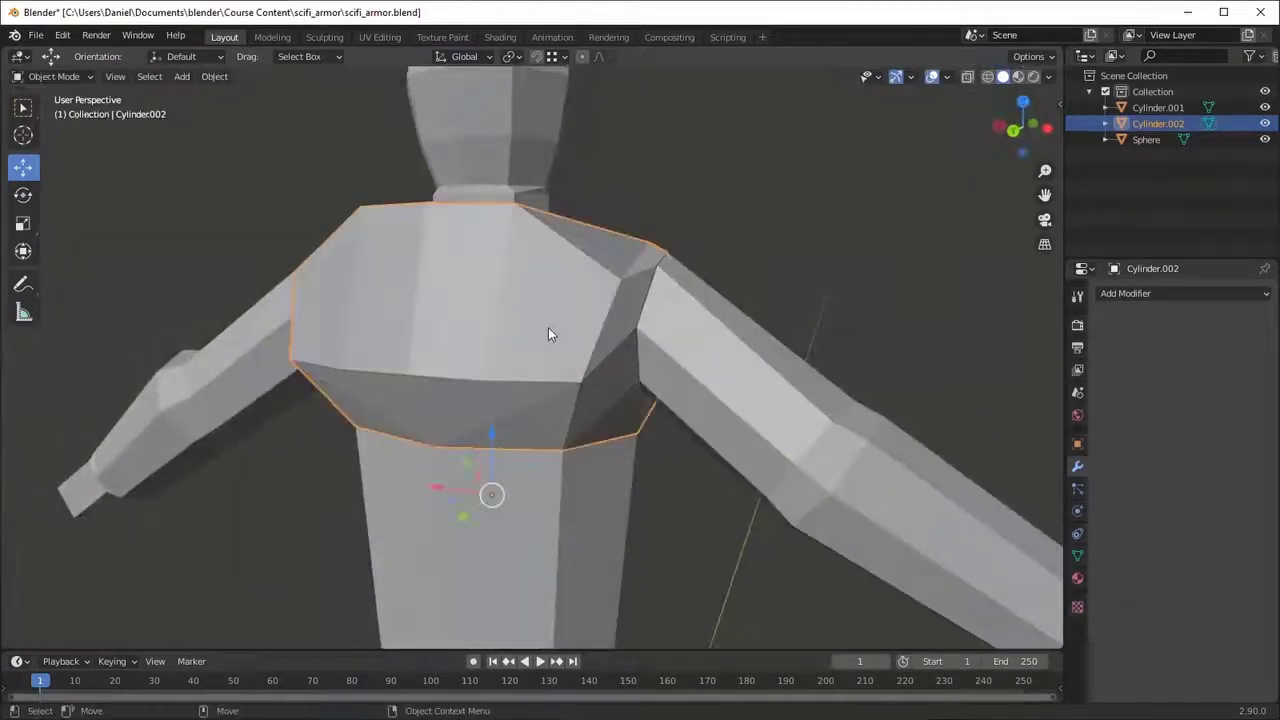
pyautogui.hotkey('shift', 'h')
pyautogui.moveTo(603, 337)
pyautogui.mouseDown(button='middle')
pyautogui.moveTo(688, 408)
pyautogui.moveTo(643, 349)
pyautogui.moveTo(490, 308)
pyautogui.moveTo(560, 362)
pyautogui.moveTo(630, 360)
pyautogui.mouseUp(button='middle')
pyautogui.press('Tab')
# - Rotate the selected rim vertices and shift them sideways along X
pyautogui.hotkey('ctrl', 'r')
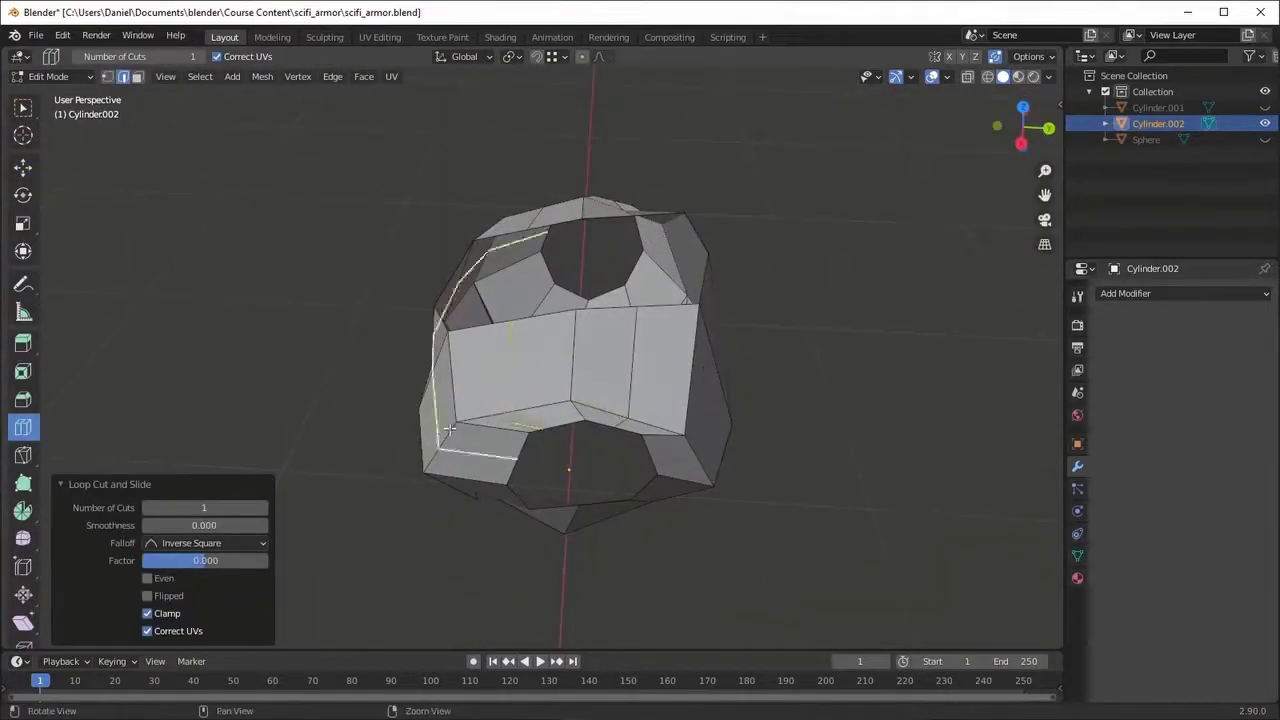
pyautogui.moveTo(449, 429); pyautogui.dragTo(431, 351, button='middle')
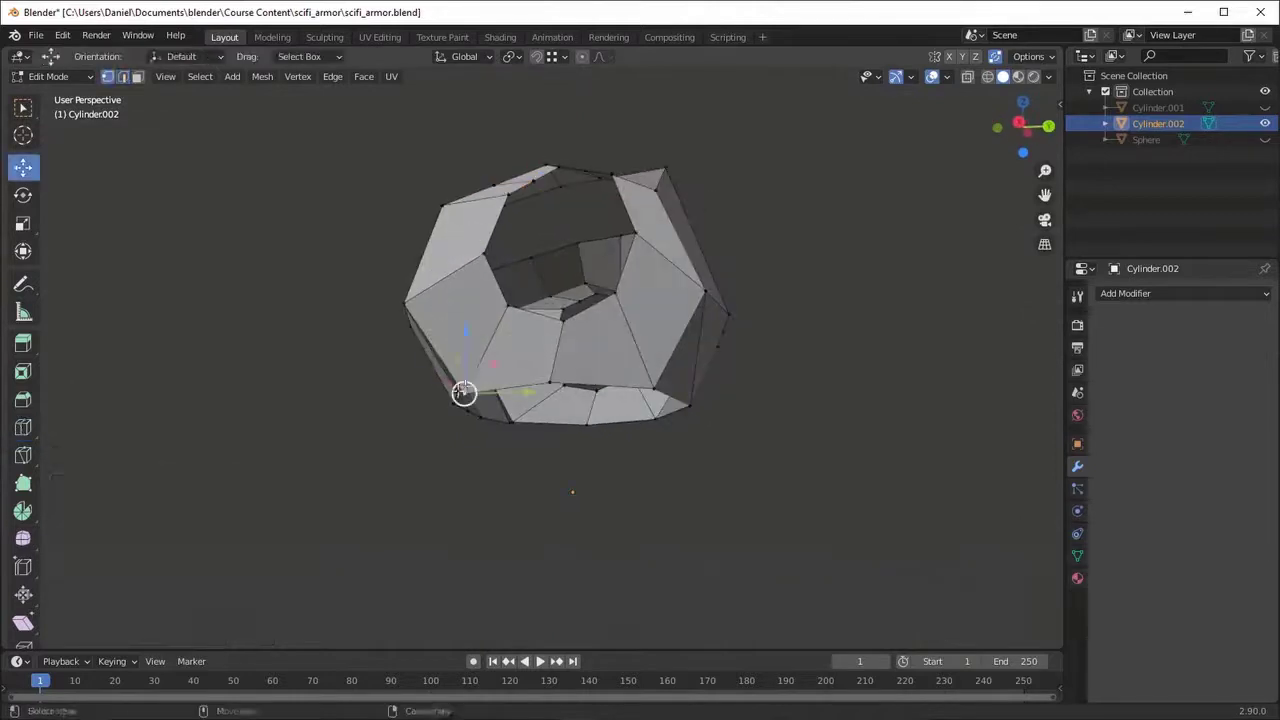
pyautogui.moveTo(463, 391); pyautogui.dragTo(606, 257, button='middle')
pyautogui.press('r')
pyautogui.click(686, 414)
pyautogui.moveTo(686, 414)
pyautogui.mouseDown(button='middle')
pyautogui.moveTo(455, 345)
pyautogui.moveTo(471, 503)
pyautogui.moveTo(643, 497)
pyautogui.mouseUp(button='middle')
pyautogui.press('g')
pyautogui.press('x')
pyautogui.click(452, 350)
# - Reposition the upper rim vertex with two Y-constrained moves and a free move
pyautogui.moveTo(518, 450)
pyautogui.mouseDown(button='middle')
pyautogui.moveTo(420, 486)
pyautogui.moveTo(420, 441)
pyautogui.moveTo(630, 495)
pyautogui.moveTo(530, 327)
pyautogui.mouseUp(button='middle')
pyautogui.click(530, 327)
pyautogui.press('g')
pyautogui.press('y')
pyautogui.click(560, 322)
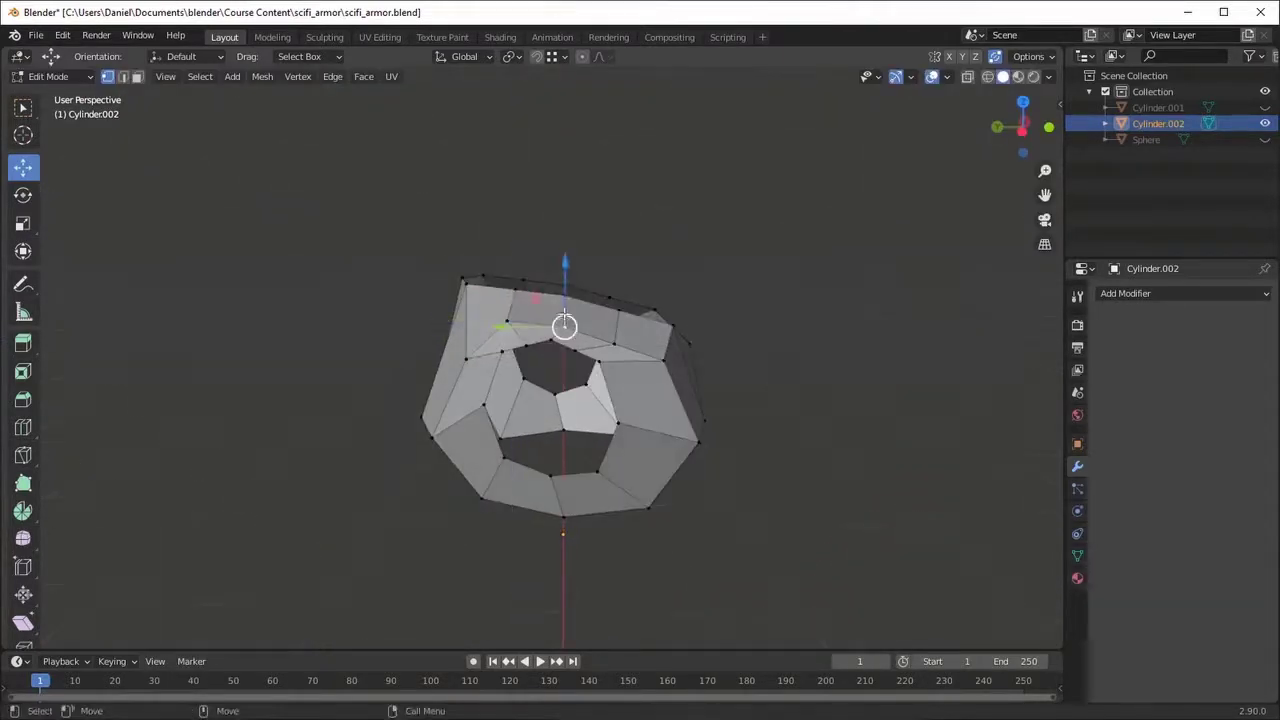
pyautogui.press('g')
pyautogui.press('y')
pyautogui.click(589, 318)
pyautogui.press('g')
pyautogui.click(628, 393)
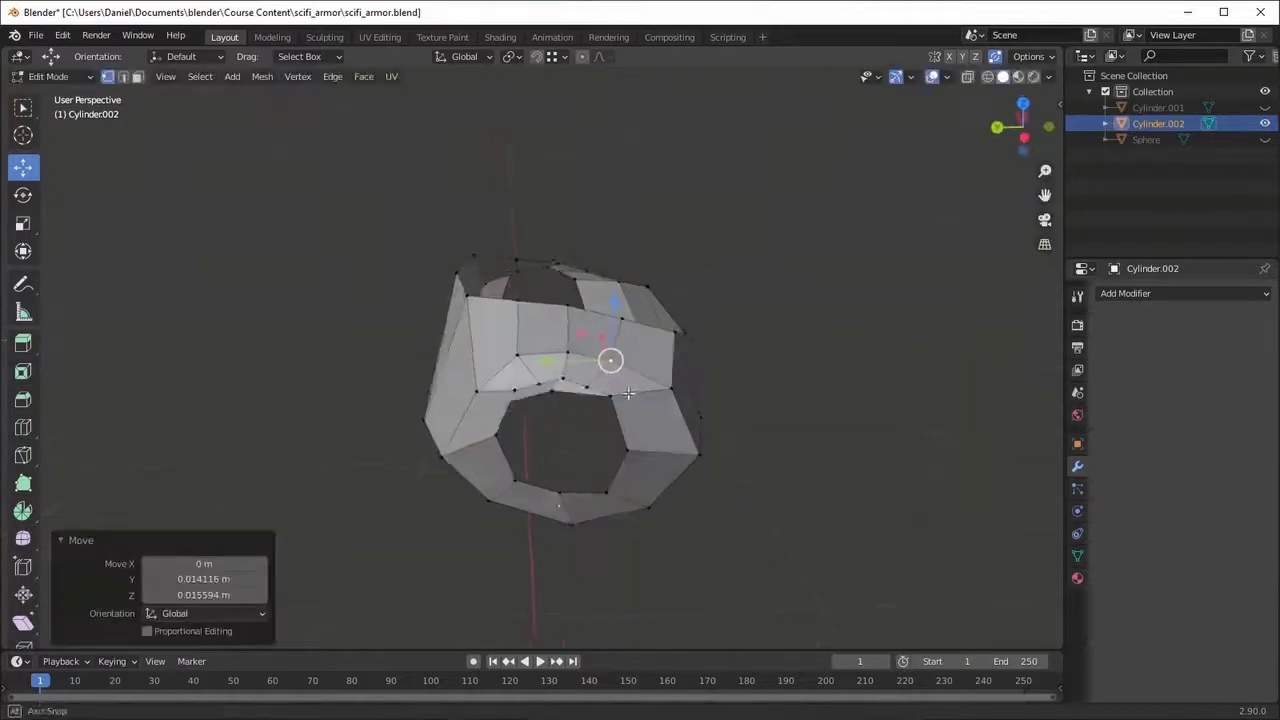
# - Move two front rim vertices within the Shift+Y plane to round the ring
pyautogui.moveTo(515, 408); pyautogui.dragTo(505, 330, button='middle')
pyautogui.press('g')
pyautogui.hotkey('shift', 'y')
pyautogui.click(520, 330)
pyautogui.click(600, 330)
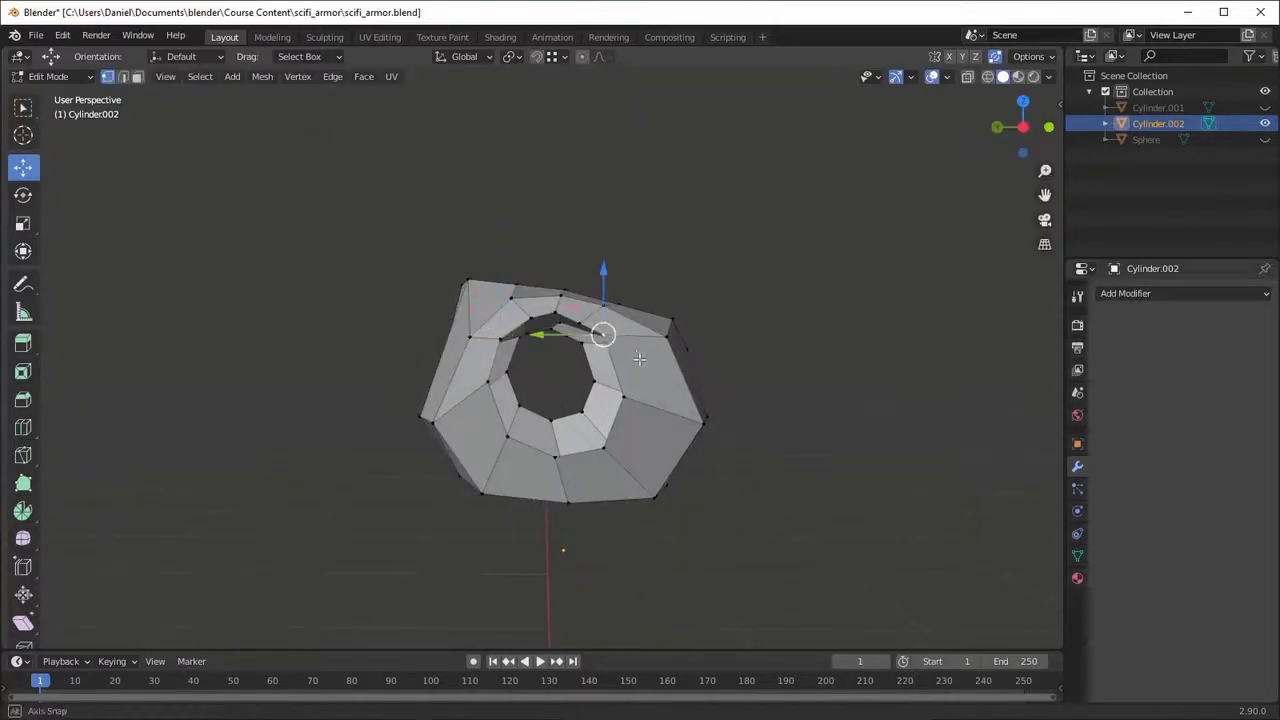
pyautogui.press('g')
pyautogui.hotkey('shift', 'y')
pyautogui.click(573, 334)
# - Adjust two more front rim vertices with Shift+Y plane-constrained moves
pyautogui.press('g')
pyautogui.hotkey('shift', 'y')
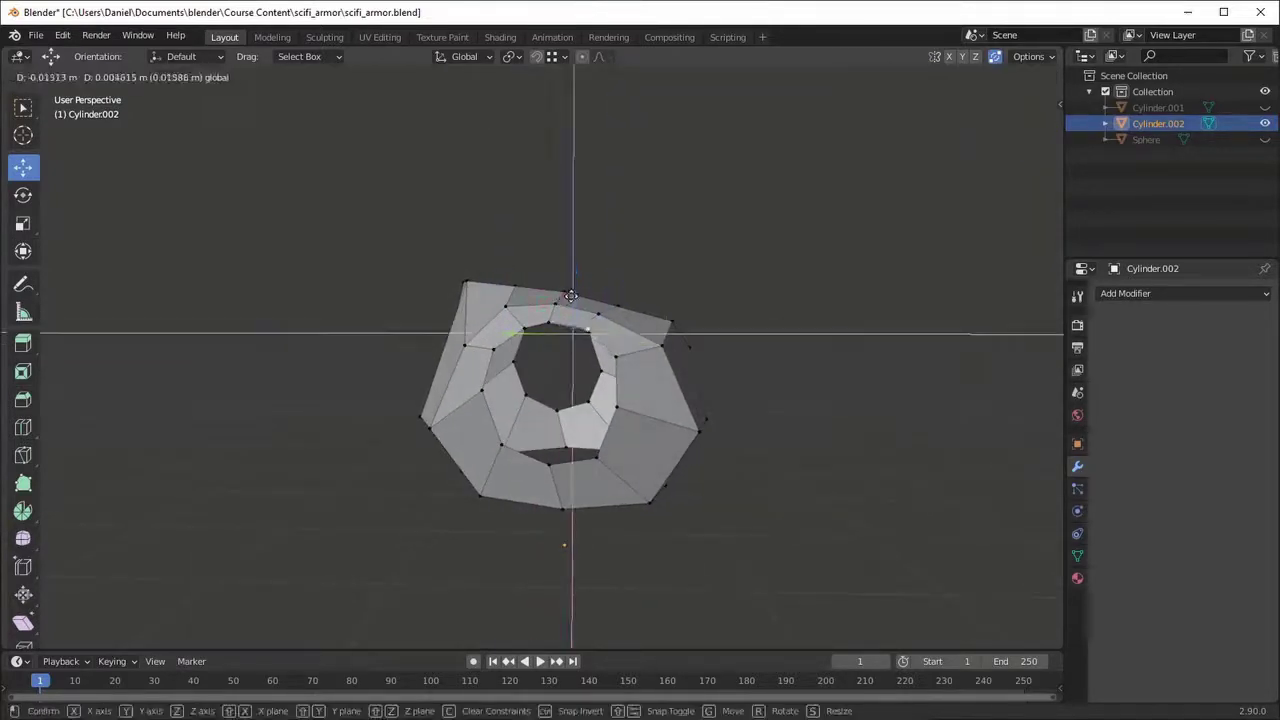
pyautogui.click(523, 329)
pyautogui.press('g')
pyautogui.hotkey('shift', 'y')
pyautogui.click(485, 303)
# - Nudge the side vertices of the armor into a tidier curve
pyautogui.moveTo(485, 303)
pyautogui.mouseDown(button='middle')
pyautogui.moveTo(528, 443)
pyautogui.moveTo(502, 428)
pyautogui.mouseUp(button='middle')
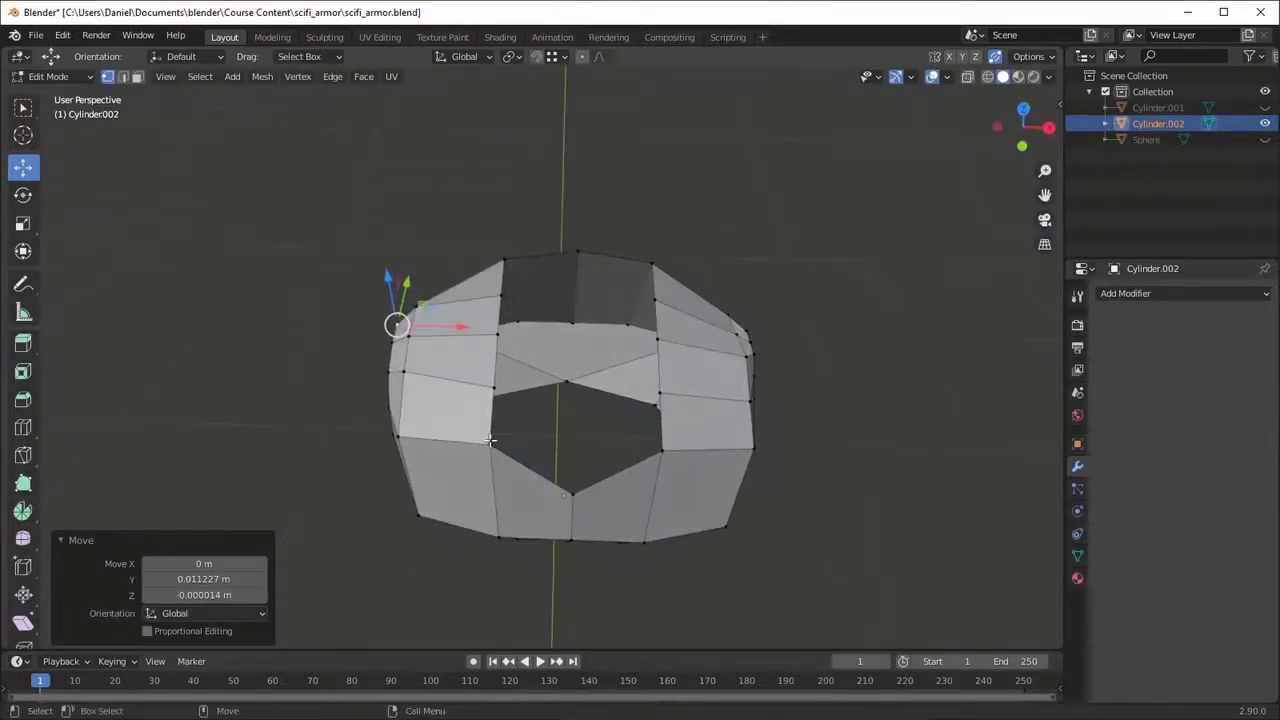
pyautogui.click(502, 428)
pyautogui.click(531, 486)
pyautogui.moveTo(531, 486); pyautogui.dragTo(500, 380, button='middle')
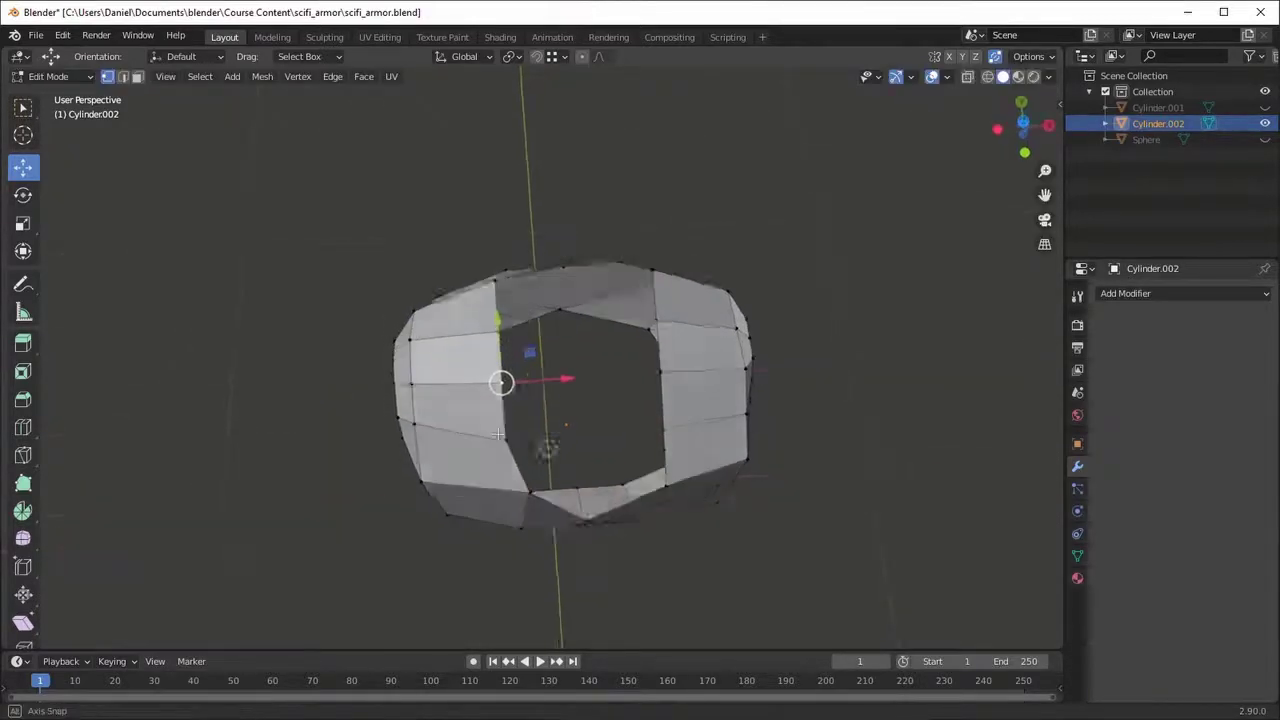
pyautogui.press('g')
pyautogui.hotkey('shift', 'y')
pyautogui.click(492, 372)
pyautogui.press('g')
pyautogui.hotkey('shift', 'y')
pyautogui.click(488, 412)
pyautogui.press('g')
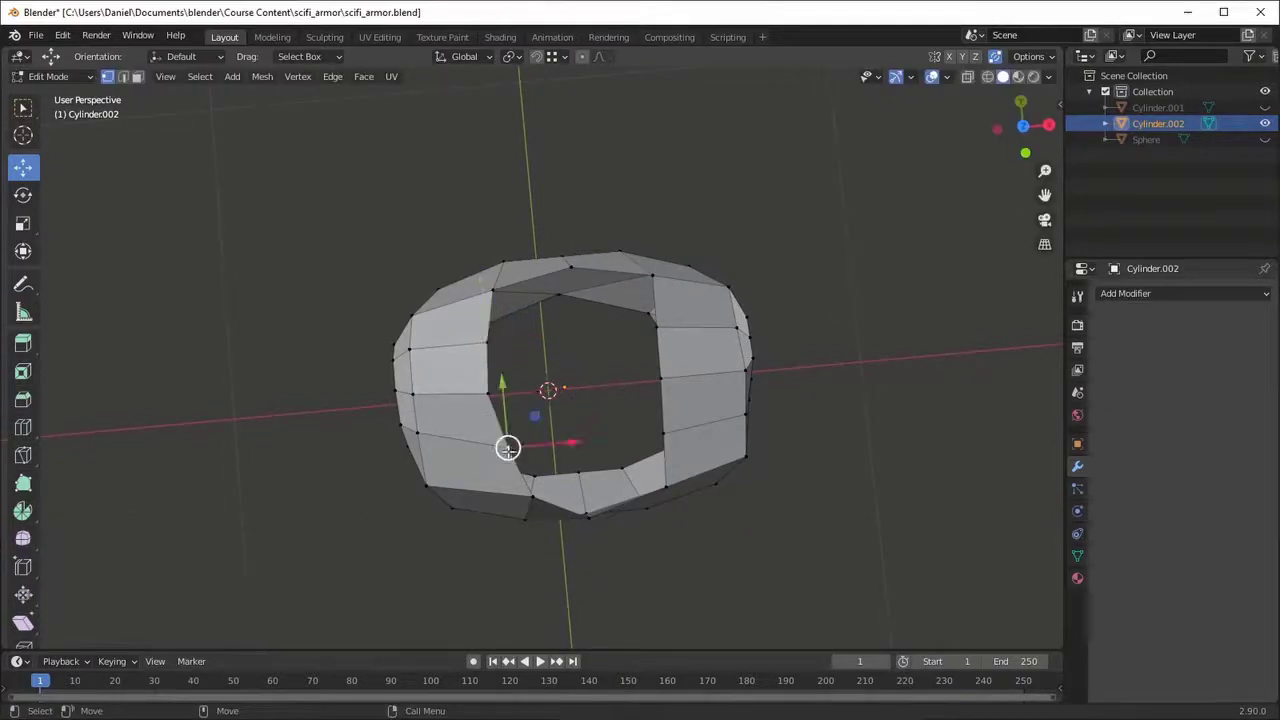
pyautogui.click(508, 446)
# - Fine-tune the last vertex position while viewing the ring from above
pyautogui.moveTo(508, 446)
pyautogui.mouseDown(button='middle')
pyautogui.moveTo(571, 440)
pyautogui.moveTo(594, 369)
pyautogui.moveTo(575, 390)
pyautogui.moveTo(510, 403)
pyautogui.moveTo(545, 420)
pyautogui.moveTo(566, 405)
pyautogui.moveTo(600, 490)
pyautogui.mouseUp(button='middle')
pyautogui.press('g')
pyautogui.click(575, 392)
pyautogui.press('g')
pyautogui.click(566, 425)
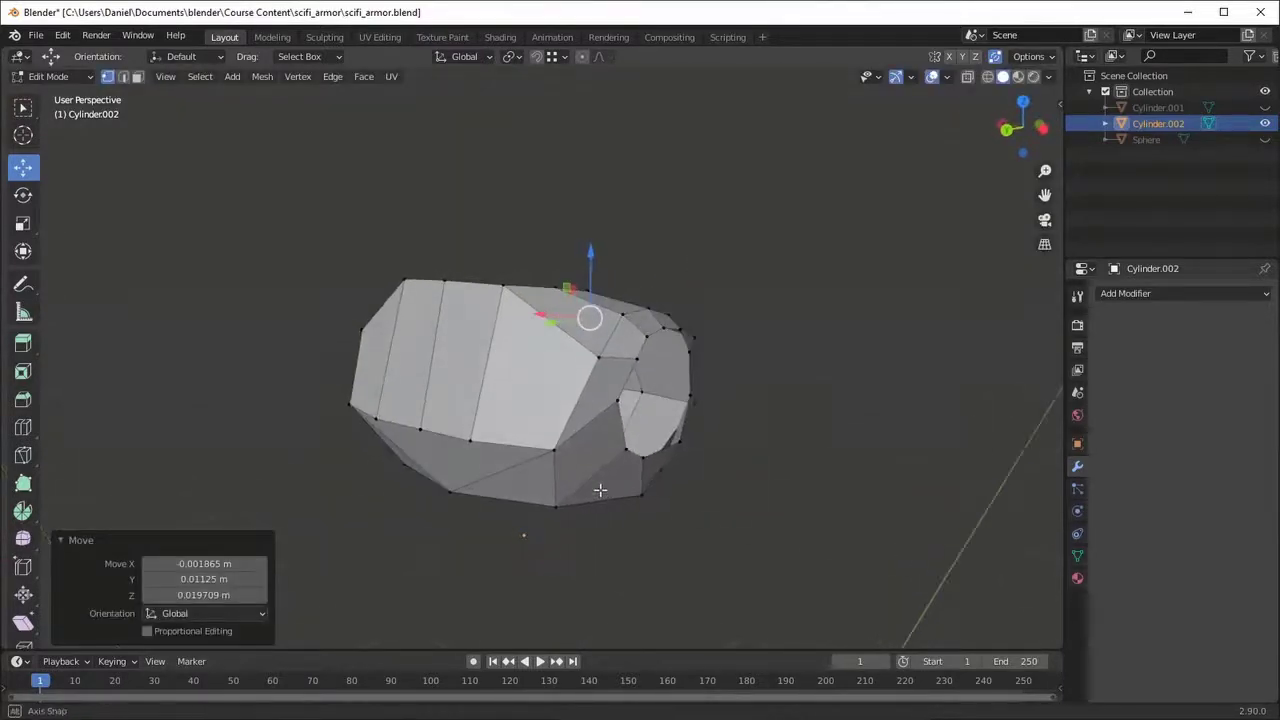
# - Place the new edge loop around the armor and switch to face selection mode
pyautogui.click(550, 408)
pyautogui.press('3')
pyautogui.hotkey('shift', 'space')
pyautogui.press('g')
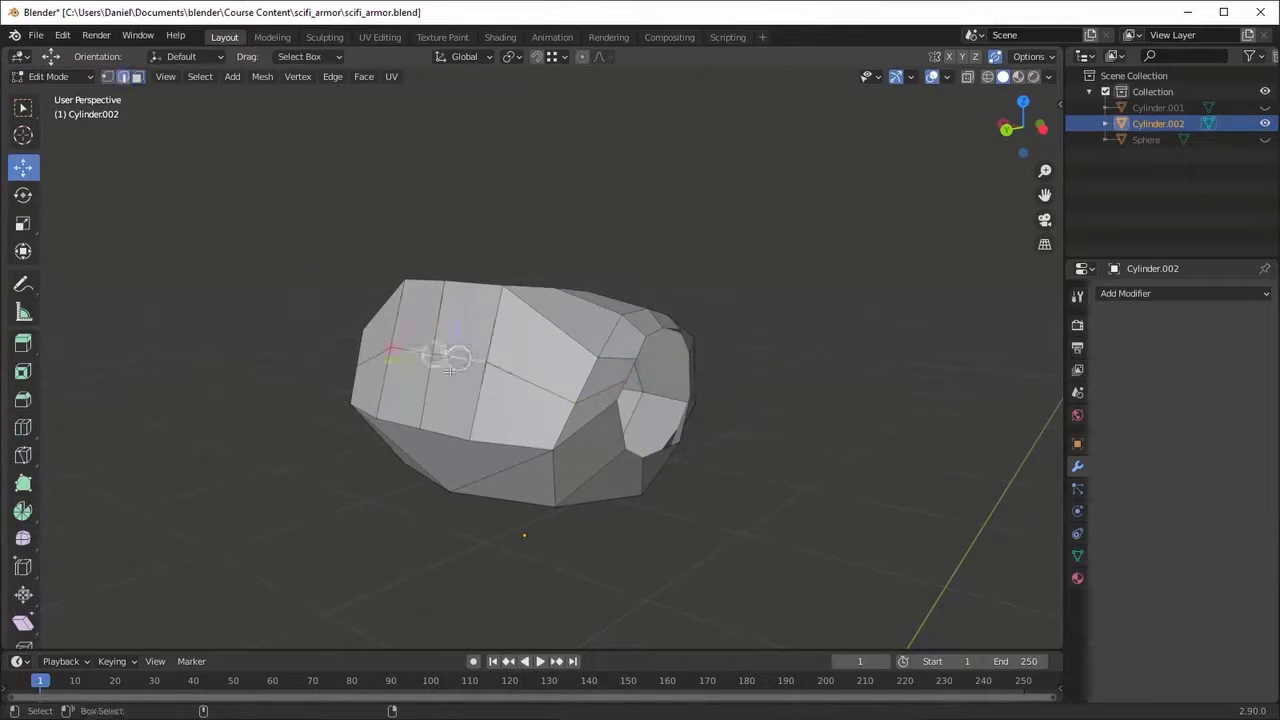
pyautogui.moveTo(450, 371); pyautogui.dragTo(566, 551, button='middle')
pyautogui.click(440, 350)
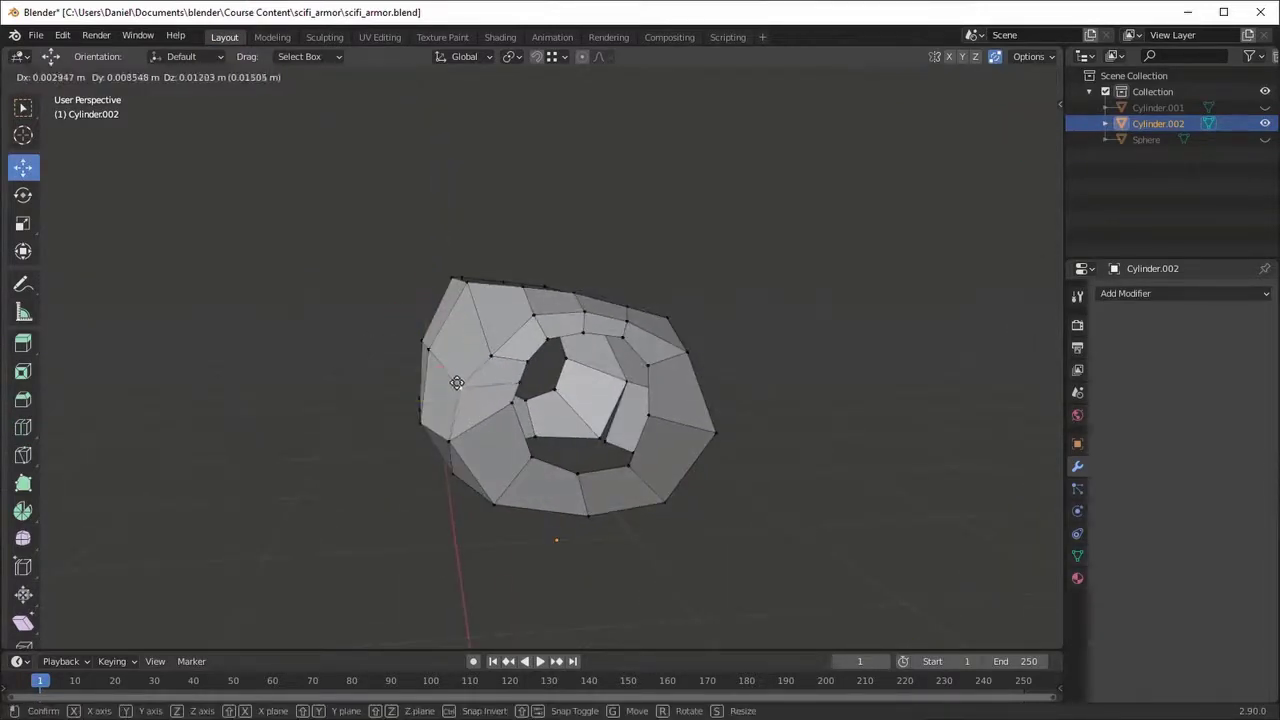
pyautogui.rightClick(457, 383)
# - Delete the lower front faces of the armor
pyautogui.click(490, 335)
pyautogui.moveTo(490, 335); pyautogui.dragTo(487, 457, button='middle')
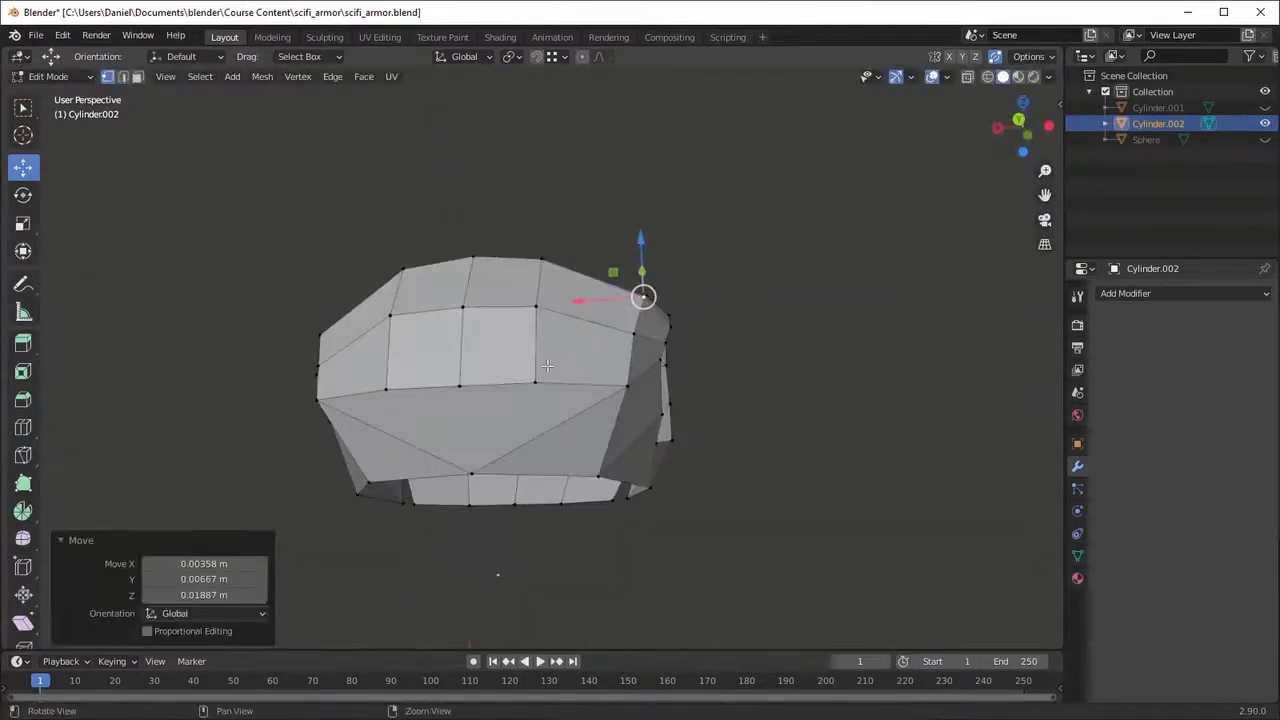
pyautogui.click(487, 457)
pyautogui.press('x')
pyautogui.click(541, 456)
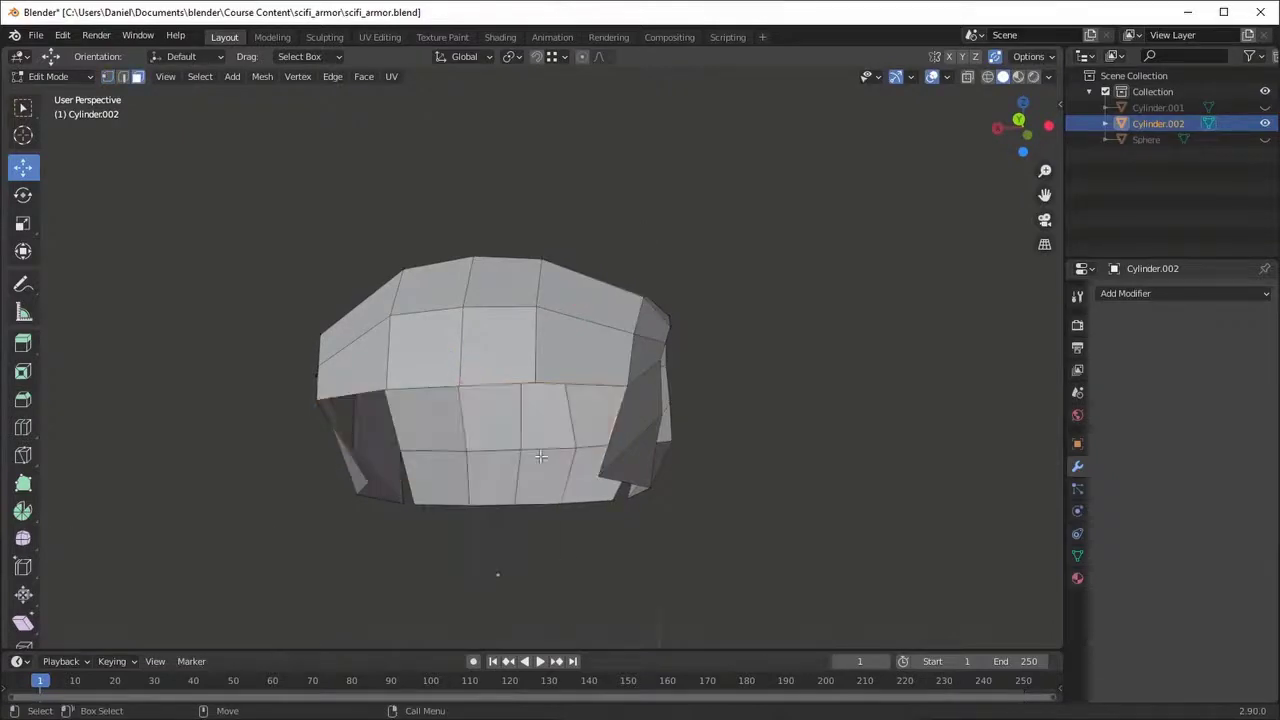
# - Extend the open lower edge downward to lengthen the armor
pyautogui.moveTo(541, 456); pyautogui.dragTo(410, 478, button='middle')
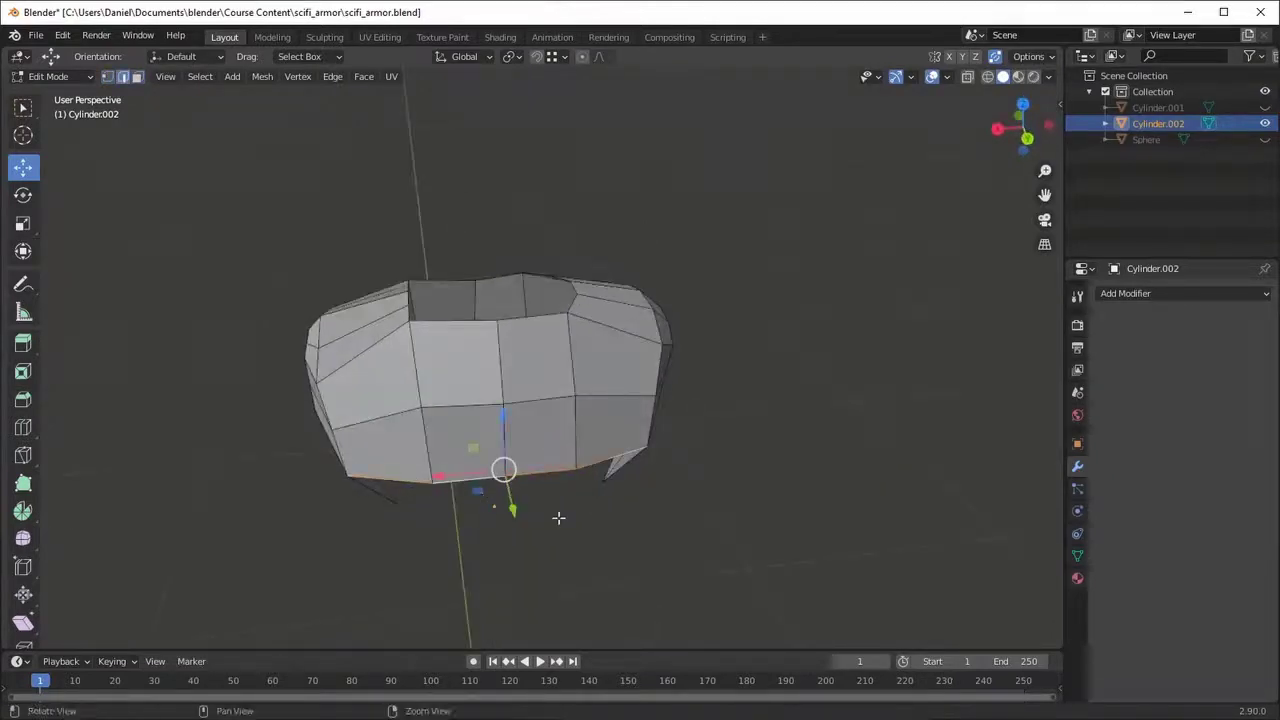
pyautogui.moveTo(558, 517); pyautogui.dragTo(491, 454, button='middle')
pyautogui.click(414, 478)
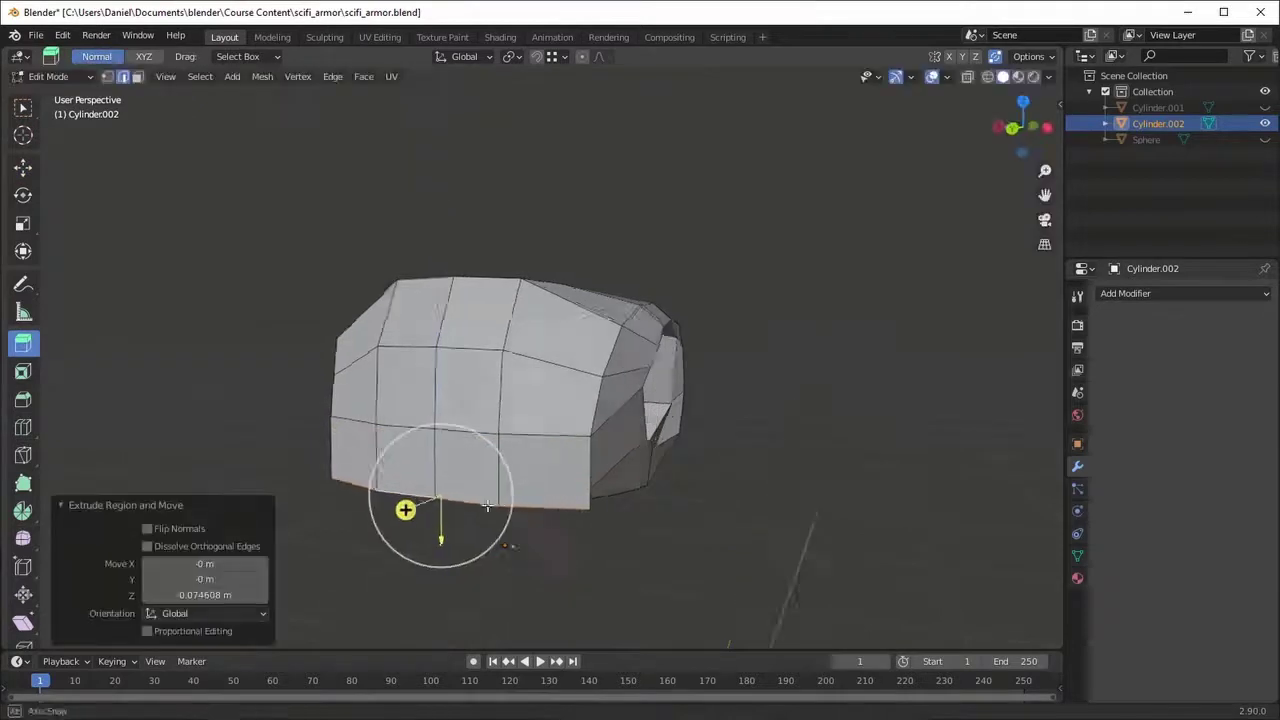
pyautogui.moveTo(406, 508); pyautogui.dragTo(500, 499, button='middle')
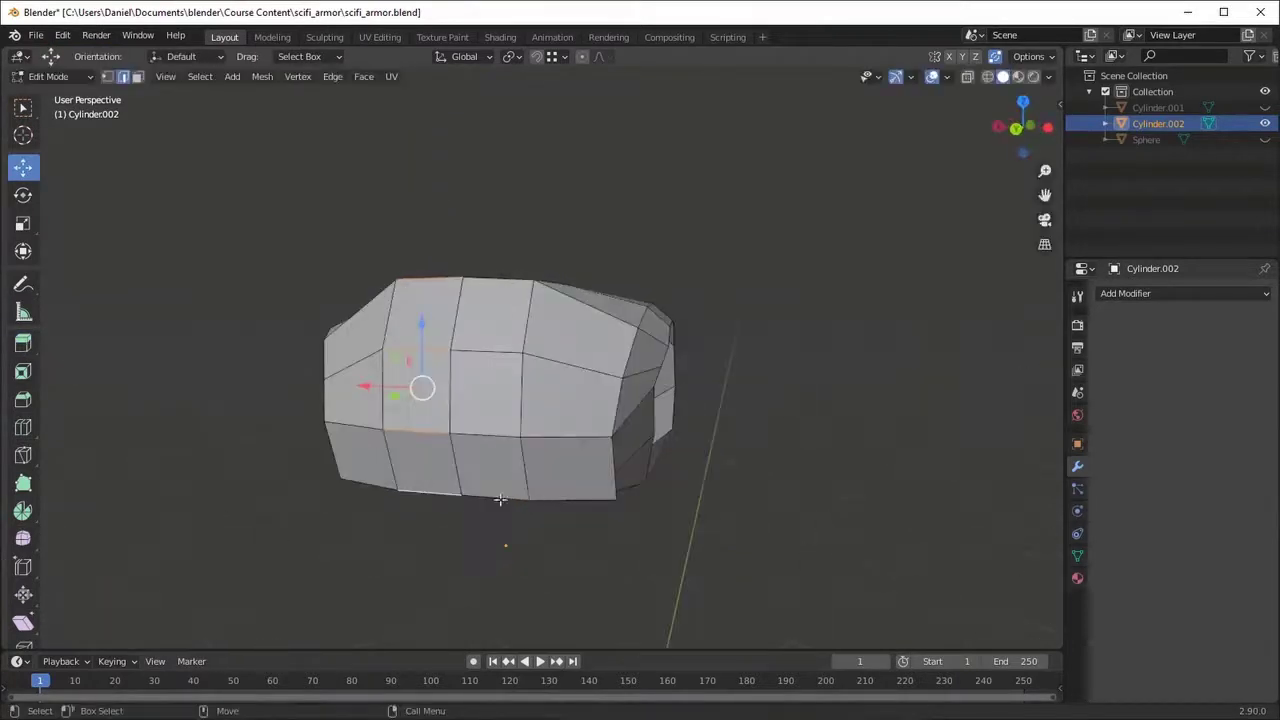
pyautogui.moveTo(376, 486)
pyautogui.mouseDown(button='middle')
pyautogui.moveTo(483, 497)
pyautogui.moveTo(413, 492)
pyautogui.mouseUp(button='middle')
# - Narrow the bottom edge along X and reposition it
pyautogui.press('s')
pyautogui.press('x')
pyautogui.click(483, 497)
pyautogui.press('s')
pyautogui.press('x')
pyautogui.click(574, 514)
pyautogui.moveTo(574, 514)
pyautogui.mouseDown(button='middle')
pyautogui.moveTo(429, 483)
pyautogui.moveTo(437, 511)
pyautogui.moveTo(449, 477)
pyautogui.mouseUp(button='middle')
pyautogui.press('g')
pyautogui.click(449, 454)
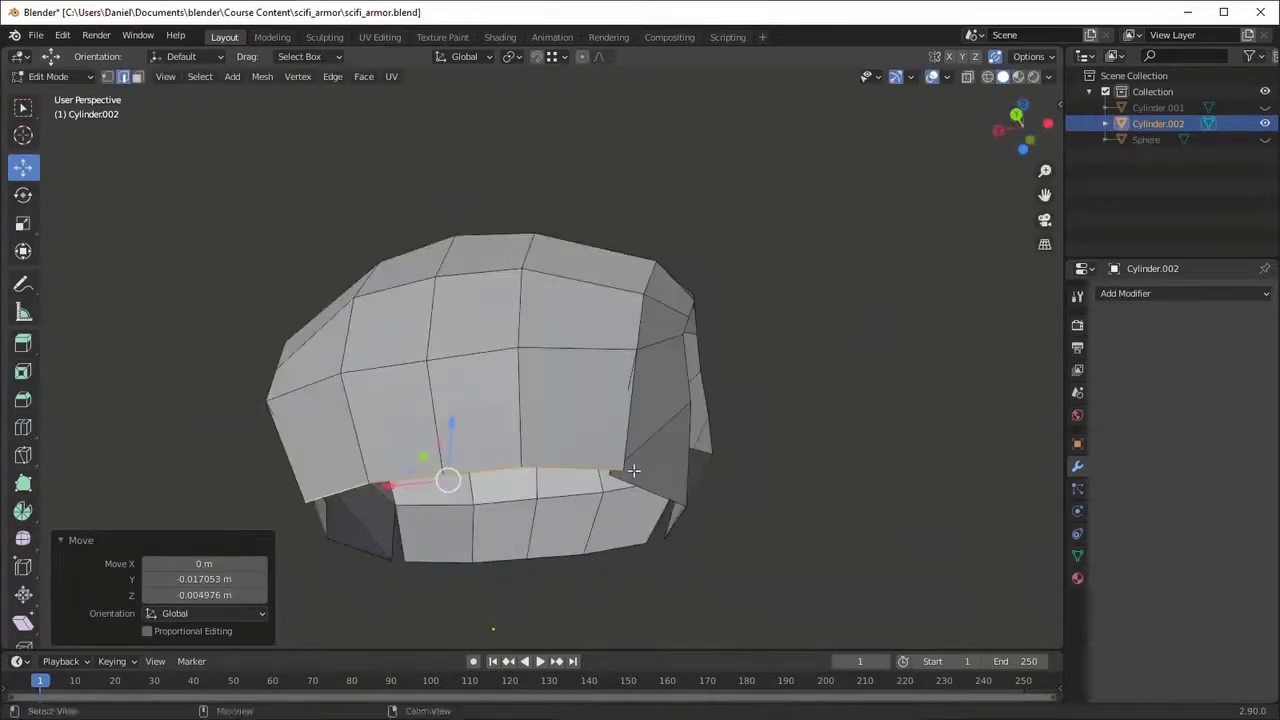
pyautogui.moveTo(634, 471); pyautogui.dragTo(534, 87, button='middle')
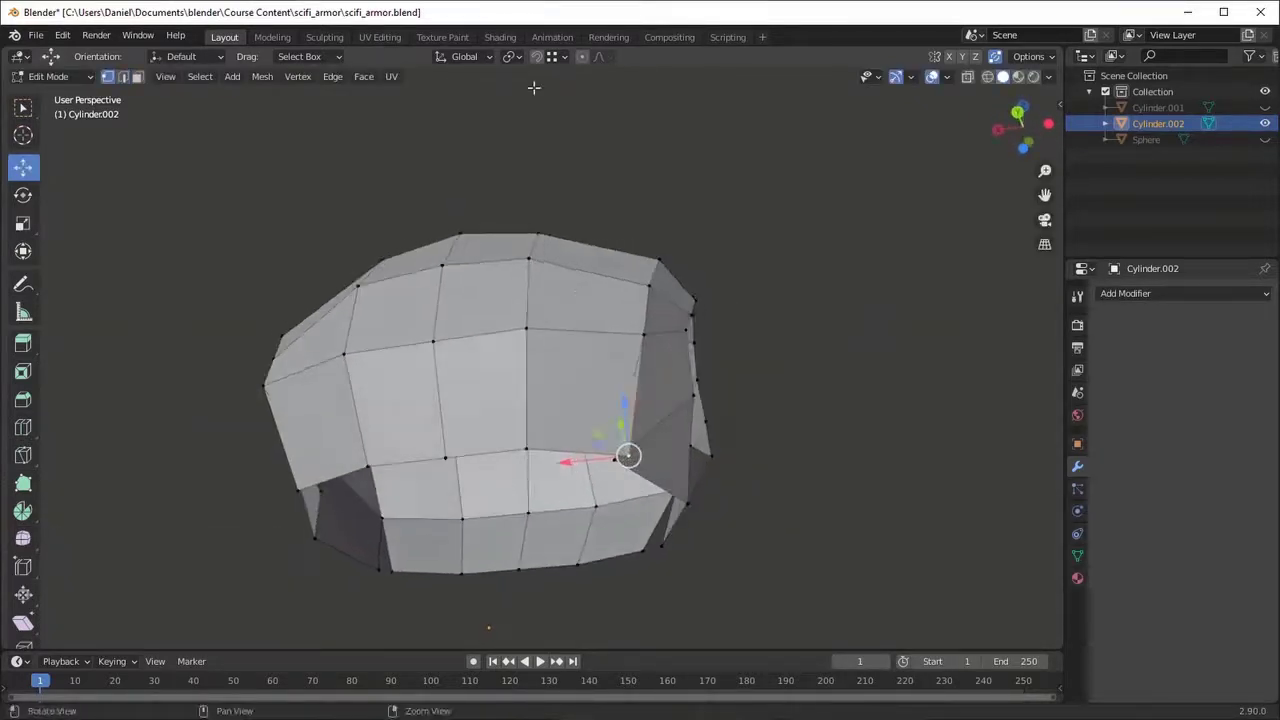
pyautogui.press('g')
pyautogui.click(590, 478)
# - Rework the vertex positions around the opening, undoing unwanted moves
pyautogui.moveTo(590, 478)
pyautogui.mouseDown(button='middle')
pyautogui.moveTo(640, 503)
pyautogui.moveTo(503, 519)
pyautogui.moveTo(655, 491)
pyautogui.moveTo(654, 346)
pyautogui.mouseUp(button='middle')
pyautogui.moveTo(654, 346); pyautogui.dragTo(614, 305)
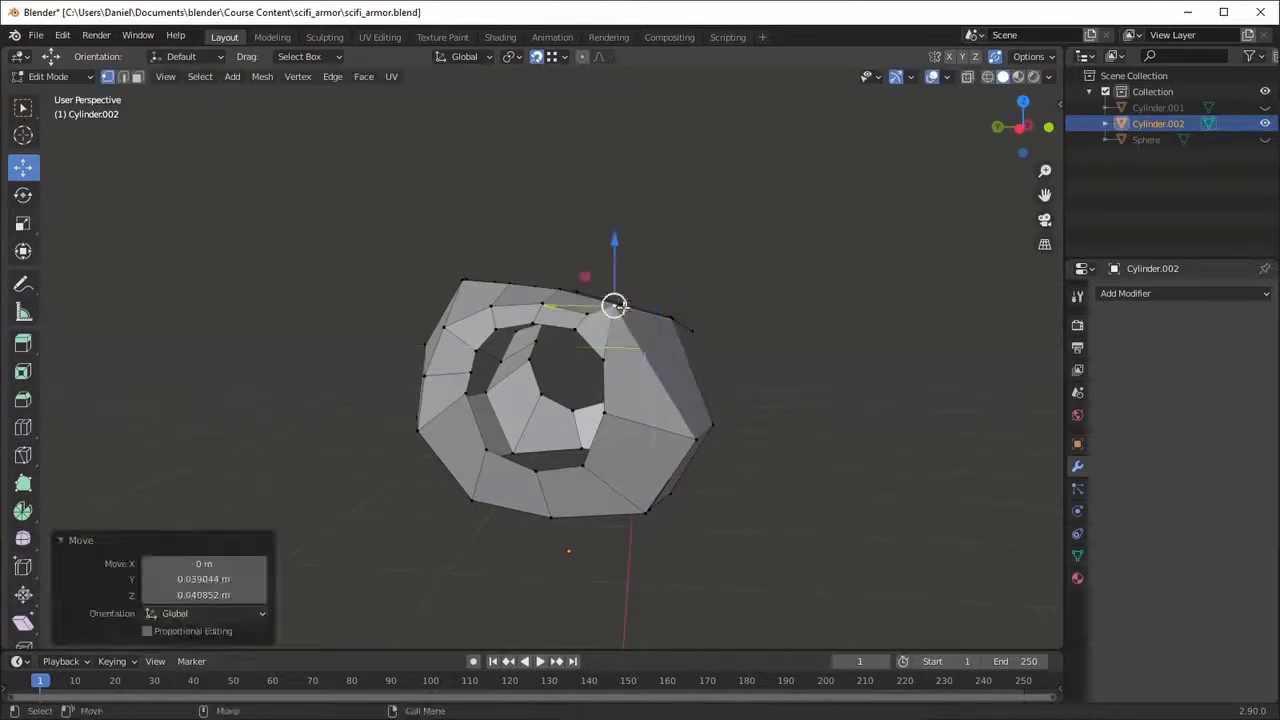
pyautogui.hotkey('ctrl', 'z')
pyautogui.press('g')
pyautogui.click(654, 346)
pyautogui.moveTo(654, 346); pyautogui.dragTo(689, 366, button='middle')
pyautogui.hotkey('ctrl', 'z')
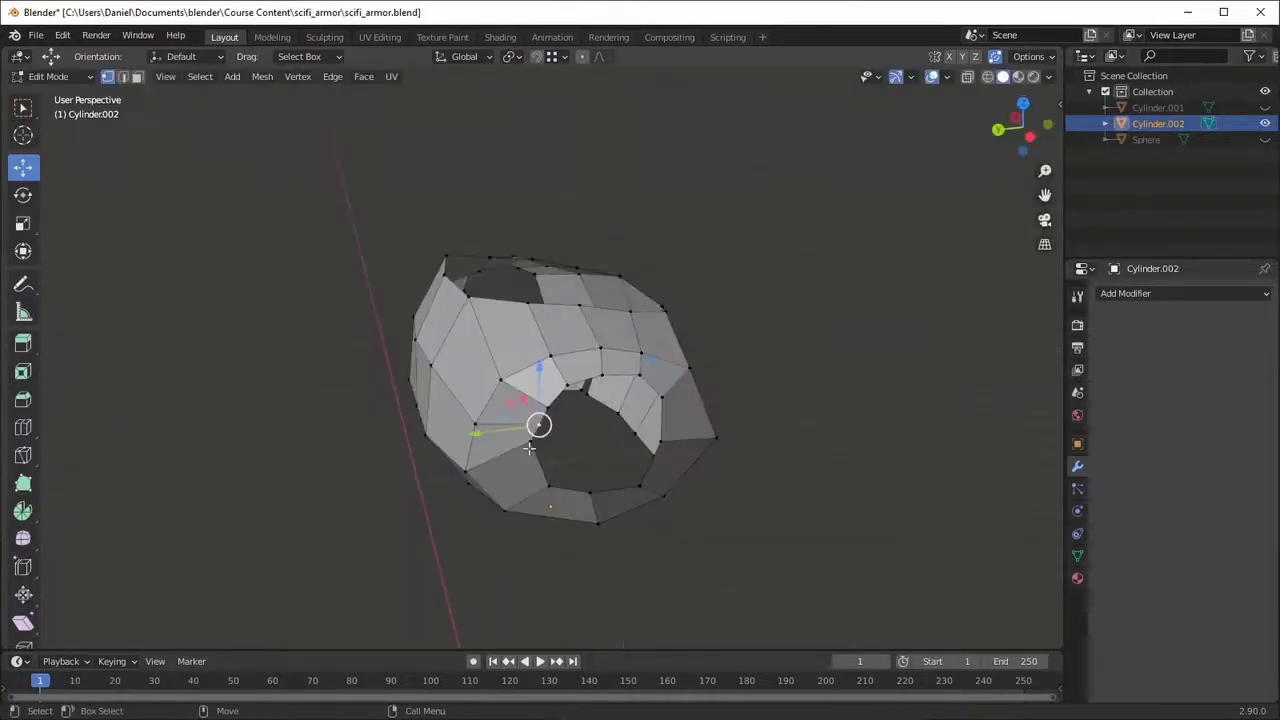
pyautogui.press('g')
pyautogui.click(487, 390)
pyautogui.hotkey('ctrl', 'z')
pyautogui.press('g')
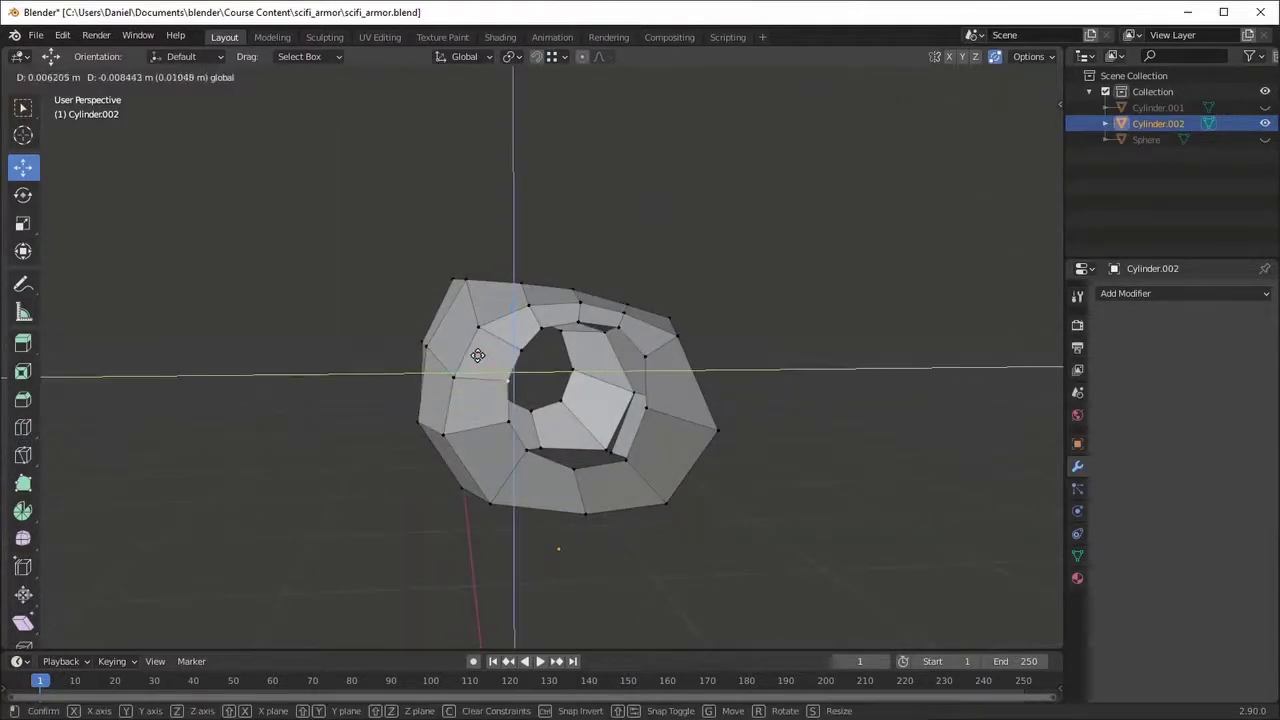
pyautogui.click(500, 400)
# - Try sliding a bottom vertex along one axis, then cancel to restore it
pyautogui.moveTo(500, 400)
pyautogui.mouseDown(button='middle')
pyautogui.moveTo(523, 431)
pyautogui.moveTo(725, 495)
pyautogui.moveTo(693, 521)
pyautogui.mouseUp(button='middle')
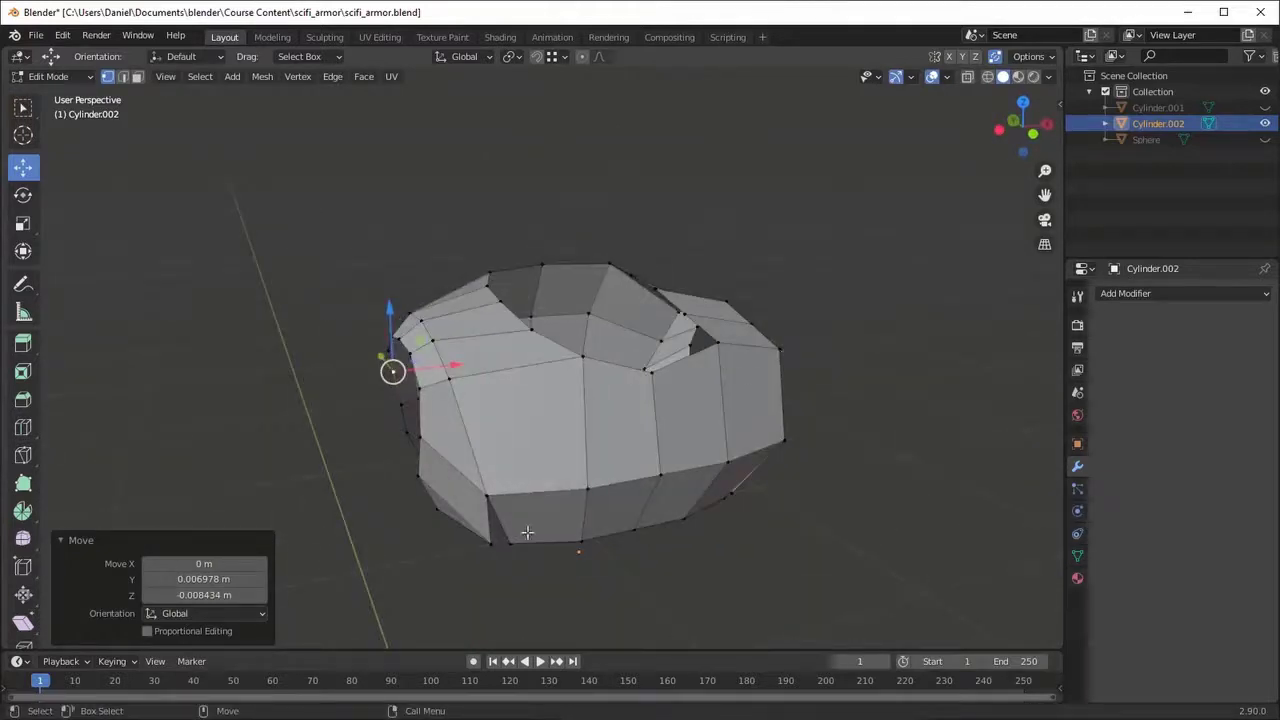
pyautogui.moveTo(527, 532); pyautogui.dragTo(465, 420, button='middle')
pyautogui.moveTo(531, 464)
pyautogui.mouseDown(button='middle')
pyautogui.moveTo(544, 515)
pyautogui.moveTo(674, 483)
pyautogui.moveTo(563, 520)
pyautogui.mouseUp(button='middle')
pyautogui.click(540, 515)
pyautogui.click(541, 515)
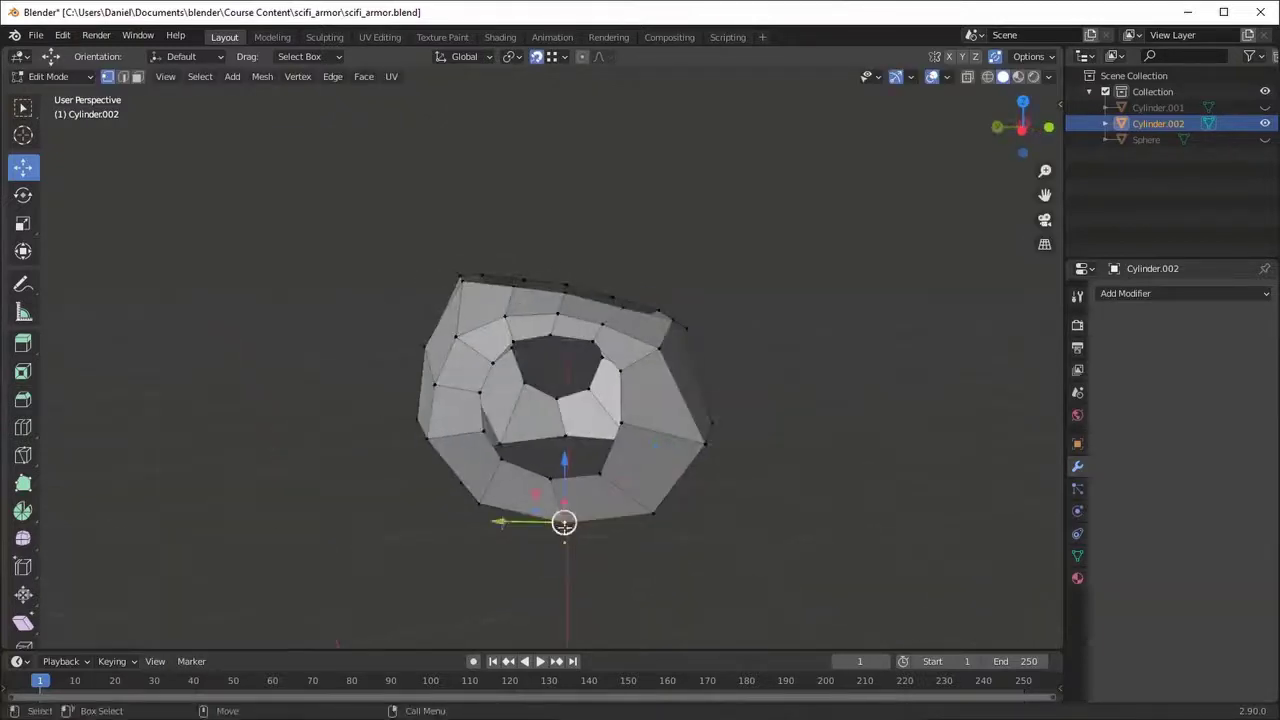
pyautogui.moveTo(563, 520)
pyautogui.mouseDown()
pyautogui.moveTo(487, 521)
pyautogui.moveTo(549, 520)
pyautogui.mouseUp()
pyautogui.rightClick(487, 521)
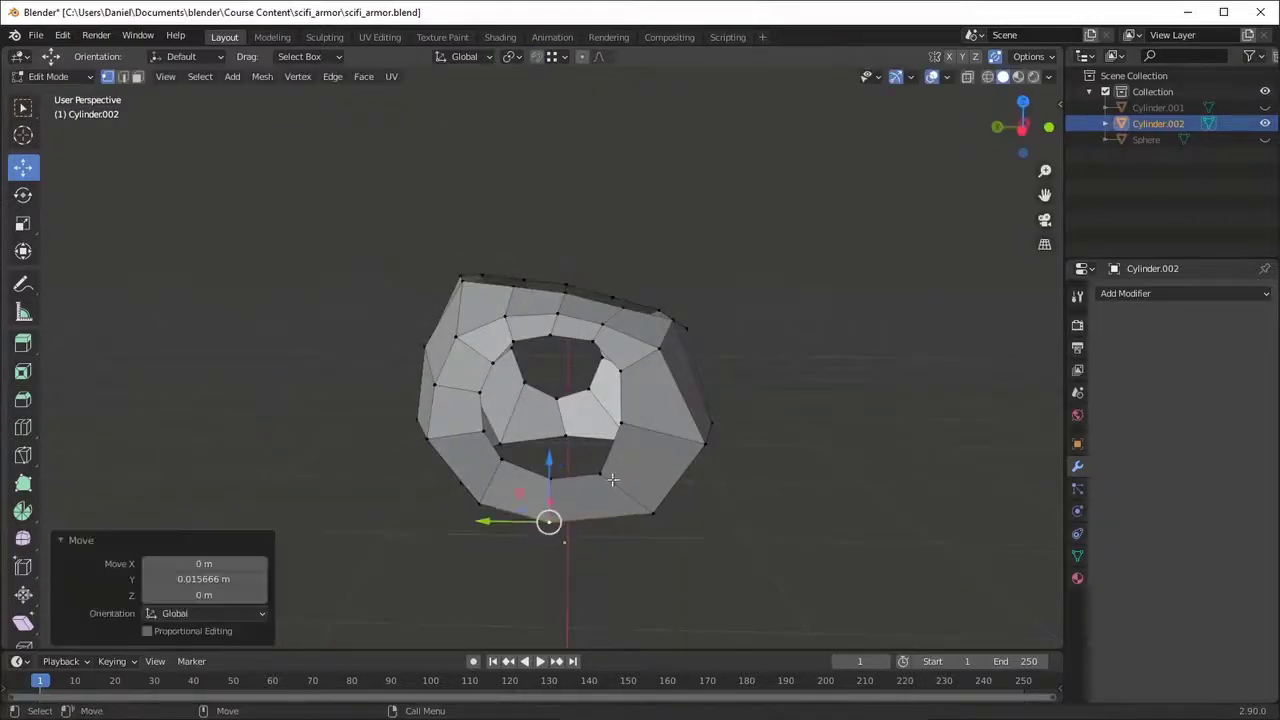
pyautogui.moveTo(549, 520)
pyautogui.mouseDown(button='middle')
pyautogui.moveTo(648, 520)
pyautogui.moveTo(480, 506)
pyautogui.mouseUp(button='middle')
# - Lower the front-middle vertices 0.040826 m in Z around the hole
pyautogui.moveTo(431, 500); pyautogui.dragTo(486, 486)
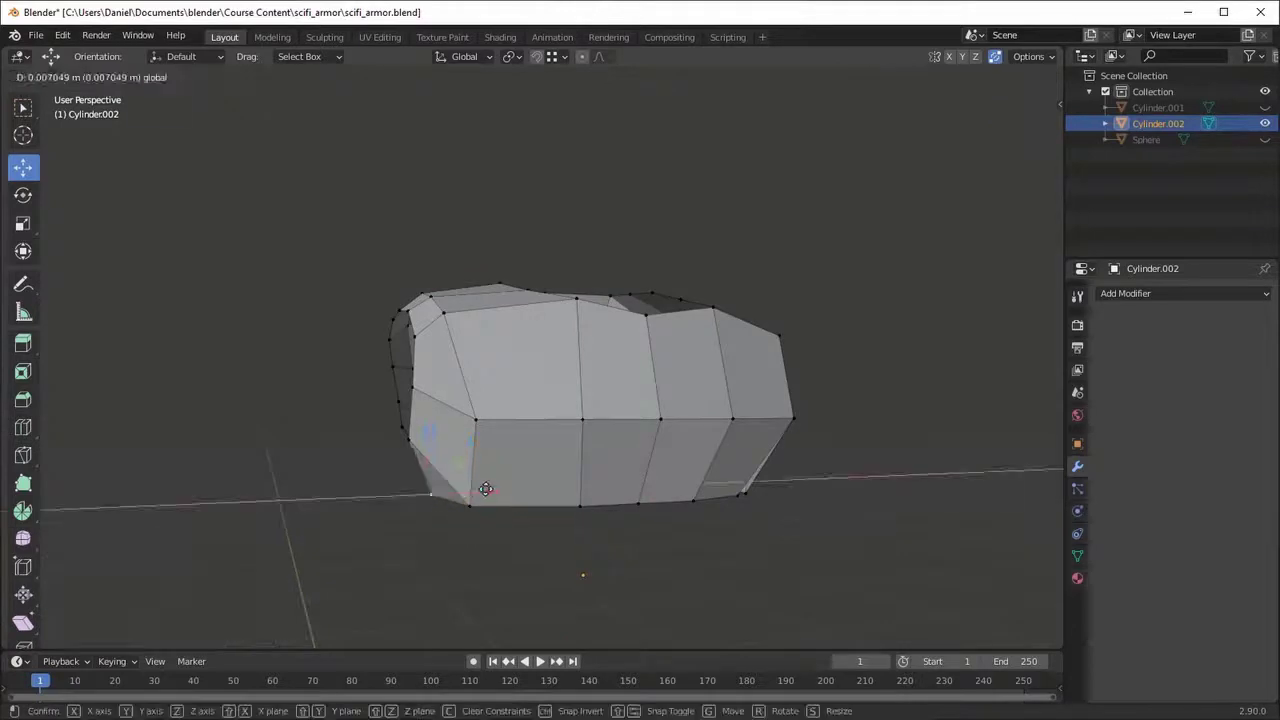
pyautogui.moveTo(486, 486); pyautogui.dragTo(529, 514, button='middle')
pyautogui.moveTo(529, 514); pyautogui.dragTo(574, 463)
pyautogui.moveTo(574, 463); pyautogui.dragTo(481, 464, button='middle')
pyautogui.moveTo(481, 464)
pyautogui.mouseDown()
pyautogui.moveTo(434, 466)
pyautogui.moveTo(491, 420)
pyautogui.mouseUp()
pyautogui.moveTo(491, 420); pyautogui.dragTo(651, 389, button='middle')
pyautogui.moveTo(651, 389); pyautogui.dragTo(672, 395)
pyautogui.moveTo(672, 395)
pyautogui.mouseDown(button='middle')
pyautogui.moveTo(536, 444)
pyautogui.moveTo(547, 426)
pyautogui.moveTo(555, 438)
pyautogui.mouseUp(button='middle')
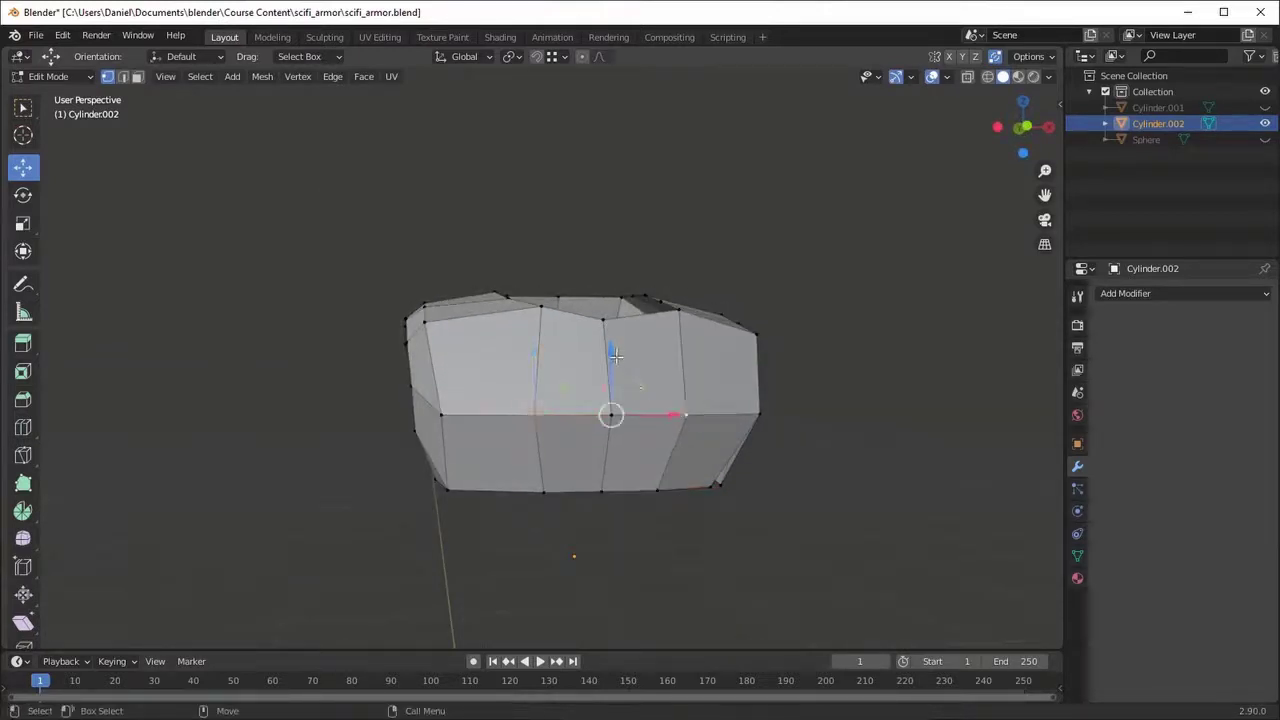
pyautogui.moveTo(615, 355); pyautogui.dragTo(610, 440)
pyautogui.moveTo(560, 455)
pyautogui.mouseDown(button='middle')
pyautogui.moveTo(549, 466)
pyautogui.moveTo(540, 444)
pyautogui.moveTo(640, 410)
pyautogui.moveTo(531, 386)
pyautogui.moveTo(524, 403)
pyautogui.mouseUp(button='middle')
# - Cut new edges across Cylinder.002's front faces with the Knife (K) and confirm
pyautogui.press('k')
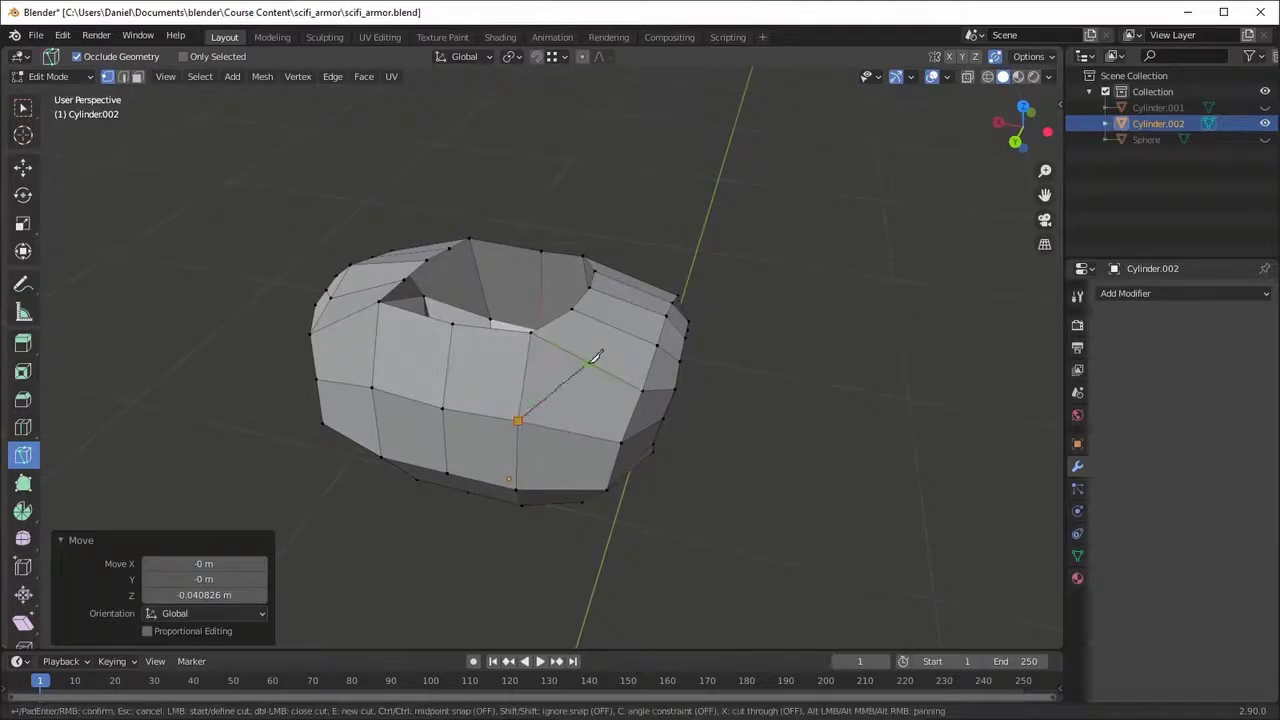
pyautogui.moveTo(624, 320); pyautogui.dragTo(453, 374, button='middle')
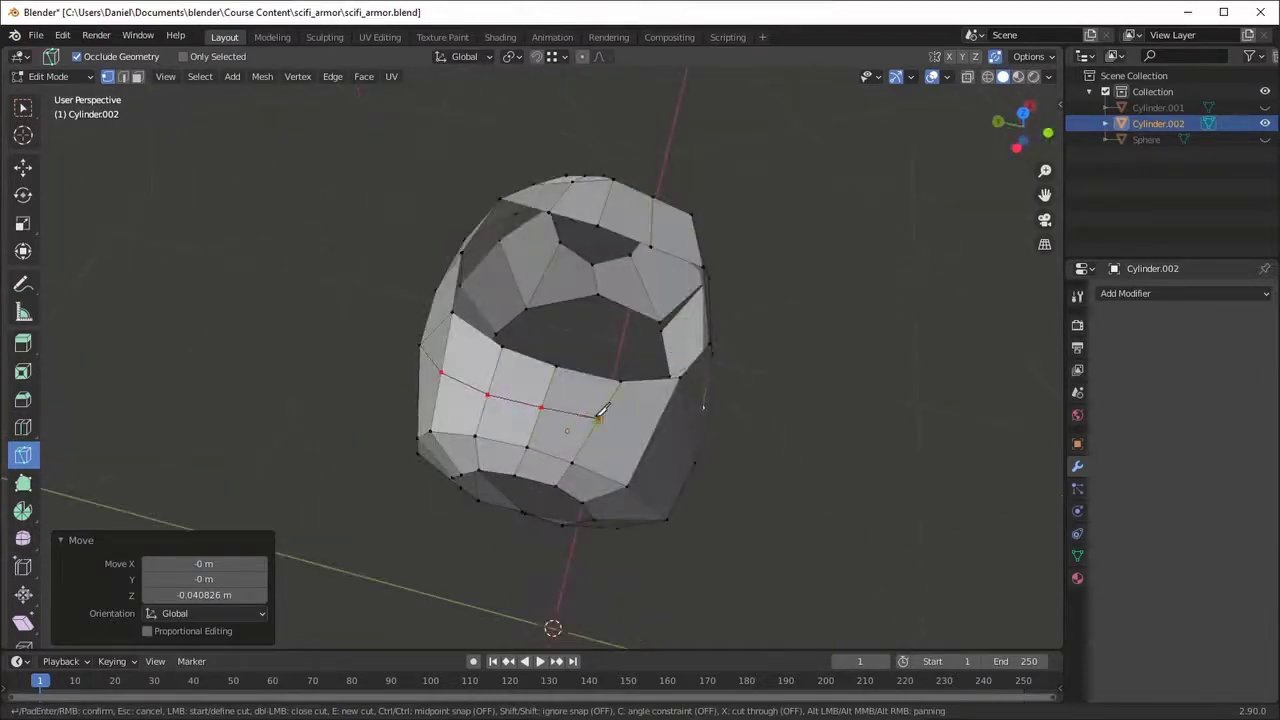
pyautogui.moveTo(601, 410); pyautogui.dragTo(499, 372, button='middle')
pyautogui.moveTo(527, 452); pyautogui.dragTo(522, 433, button='middle')
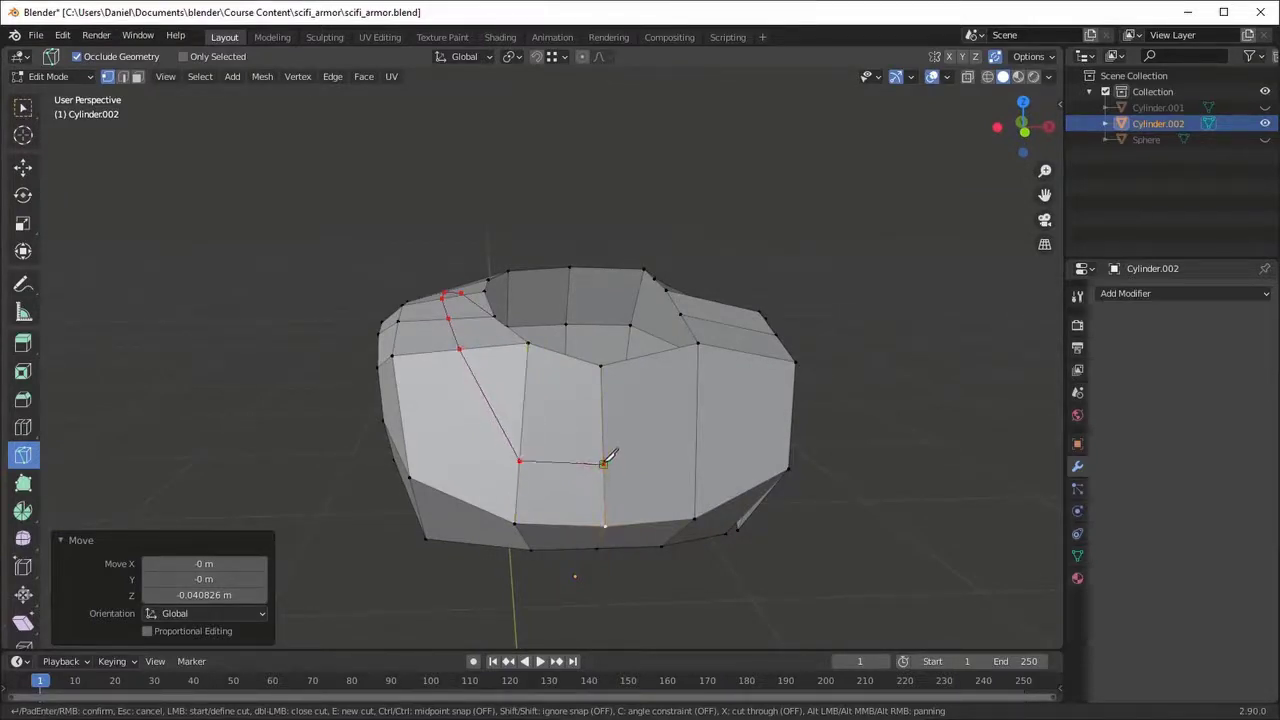
pyautogui.press('Return')
pyautogui.moveTo(603, 462); pyautogui.dragTo(458, 533, button='middle')
pyautogui.moveTo(484, 447); pyautogui.dragTo(520, 424, button='middle')
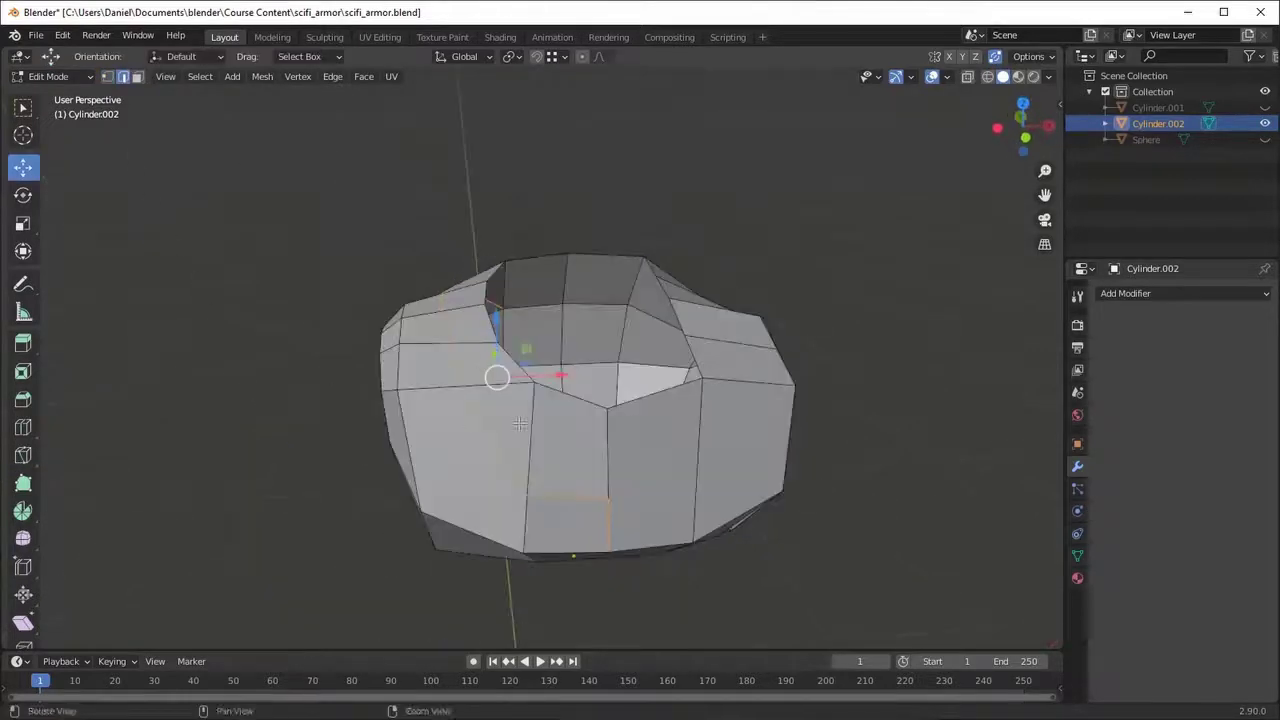
# - Raise the first top-opening vertex vertically, then shift it in Y and Z
pyautogui.moveTo(609, 458)
pyautogui.mouseDown(button='middle')
pyautogui.moveTo(594, 353)
pyautogui.moveTo(495, 230)
pyautogui.moveTo(482, 334)
pyautogui.moveTo(448, 232)
pyautogui.mouseUp(button='middle')
pyautogui.press('g')
pyautogui.press('z')
pyautogui.click(501, 191)
pyautogui.moveTo(448, 232); pyautogui.dragTo(417, 209)
pyautogui.moveTo(474, 223)
pyautogui.mouseDown(button='middle')
pyautogui.moveTo(560, 413)
pyautogui.moveTo(586, 374)
pyautogui.mouseUp(button='middle')
# - Move two more vertices on the opening rim to angle the upper front
pyautogui.click(555, 405)
pyautogui.moveTo(586, 374); pyautogui.dragTo(586, 354)
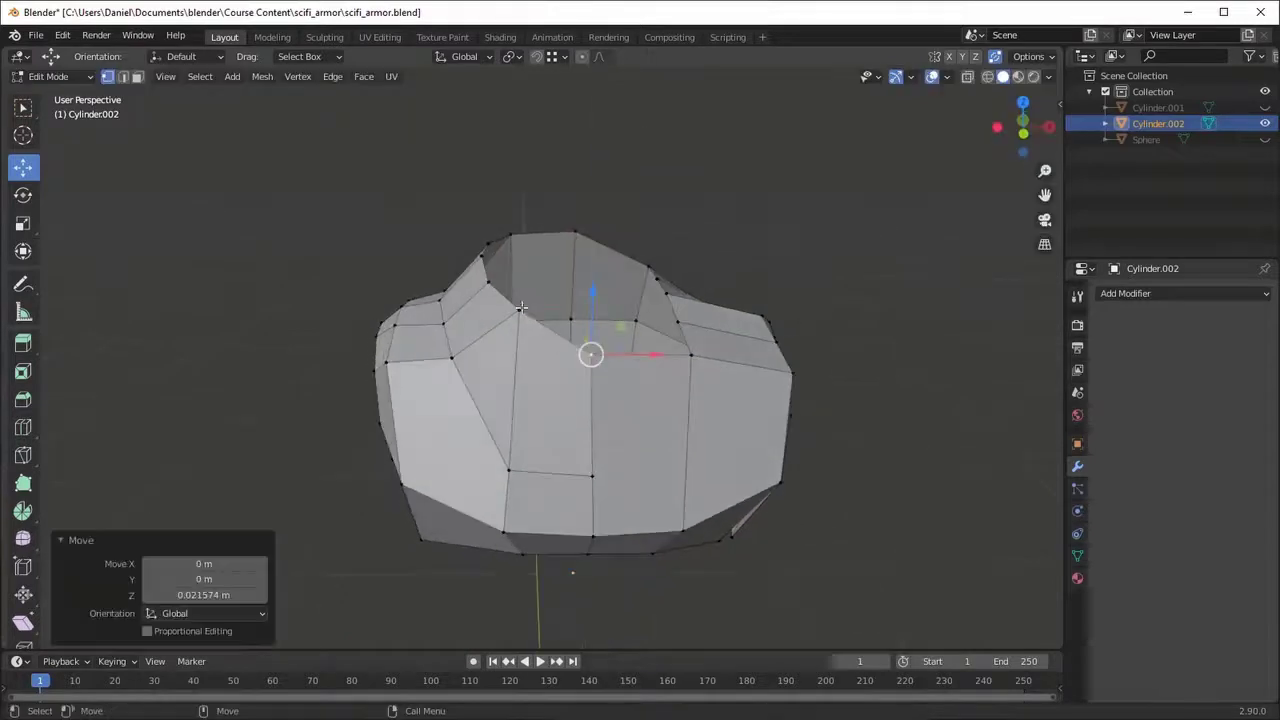
pyautogui.press('g')
pyautogui.click(516, 329)
pyautogui.moveTo(517, 334)
pyautogui.mouseDown(button='middle')
pyautogui.moveTo(555, 392)
pyautogui.moveTo(488, 388)
pyautogui.moveTo(460, 332)
pyautogui.moveTo(497, 395)
pyautogui.moveTo(585, 385)
pyautogui.moveTo(415, 410)
pyautogui.moveTo(575, 249)
pyautogui.mouseUp(button='middle')
pyautogui.press('g')
pyautogui.click(540, 370)
# - Reposition two further rim vertices, then switch to face select with X-ray on
pyautogui.click(488, 388)
pyautogui.press('g')
pyautogui.click(474, 350)
pyautogui.click(585, 385)
pyautogui.press('g')
pyautogui.click(588, 400)
pyautogui.press('3')
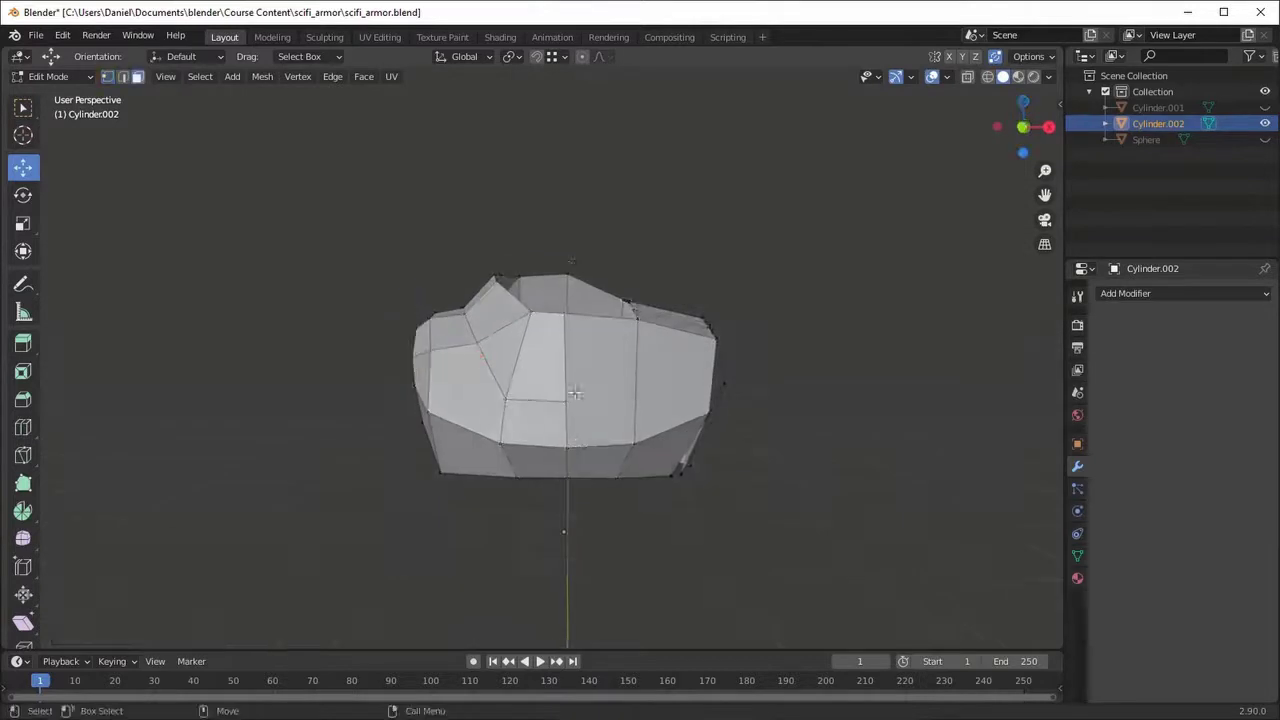
pyautogui.hotkey('alt', 'z')
# - Delete all faces on the right half of the mesh using X-ray
pyautogui.moveTo(575, 249); pyautogui.dragTo(726, 529)
pyautogui.press('x')
pyautogui.click(689, 535)
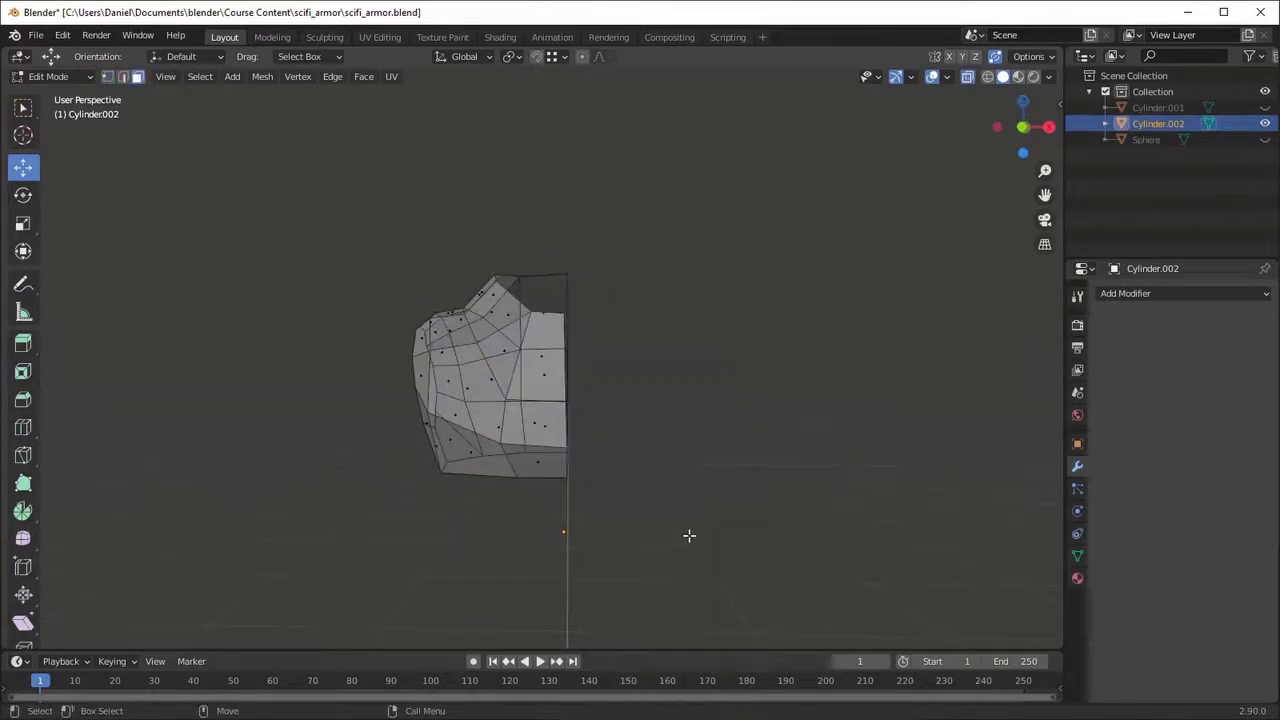
pyautogui.hotkey('alt', 'z')
# - Flatten the centre seam vertices by scaling them to zero along X
pyautogui.moveTo(552, 245); pyautogui.dragTo(646, 517)
pyautogui.moveTo(646, 517); pyautogui.dragTo(610, 385, button='middle')
pyautogui.hotkey('shift', 'space')
pyautogui.press('s')
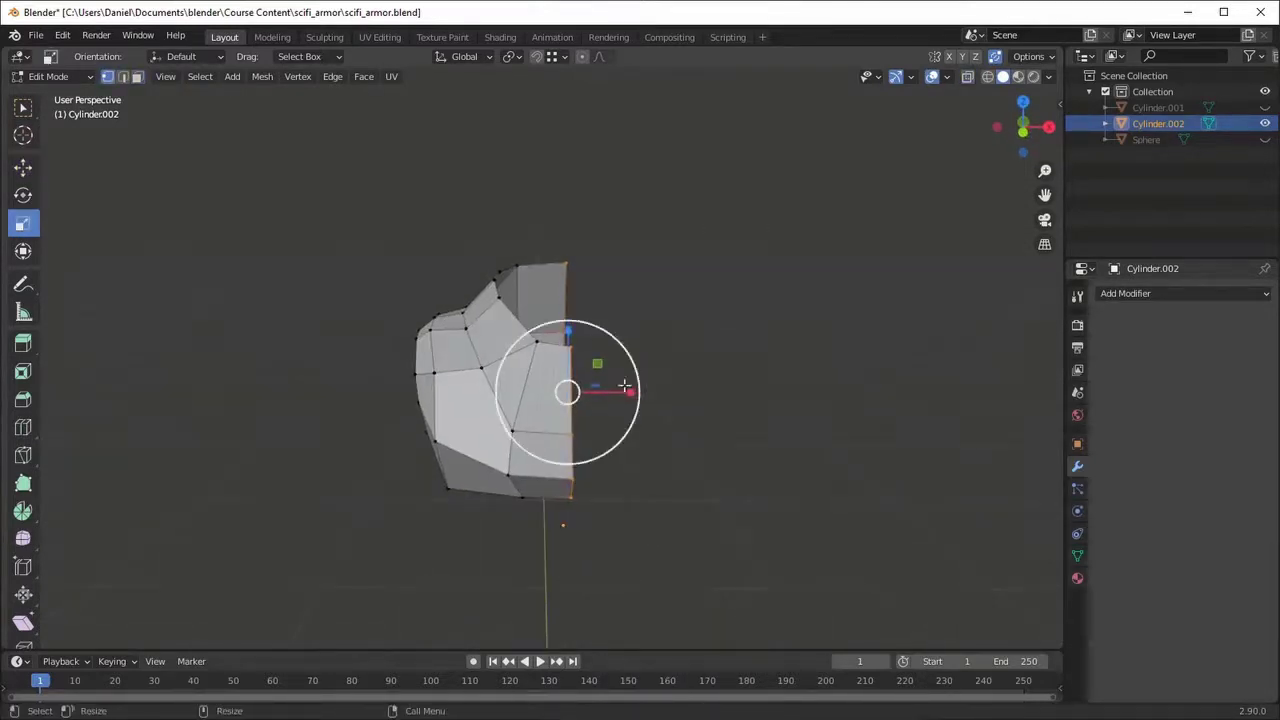
pyautogui.moveTo(610, 385); pyautogui.dragTo(578, 390)
pyautogui.moveTo(578, 390); pyautogui.dragTo(591, 390, button='middle')
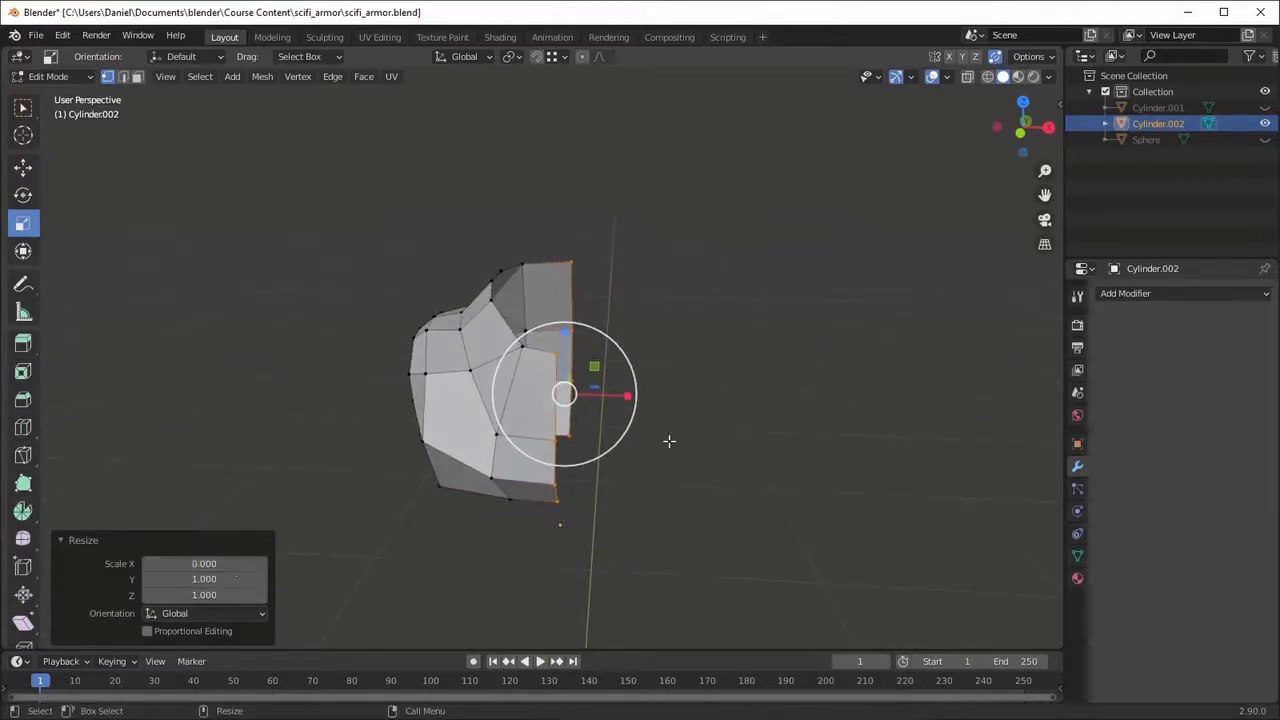
pyautogui.hotkey('ctrl', 'z')
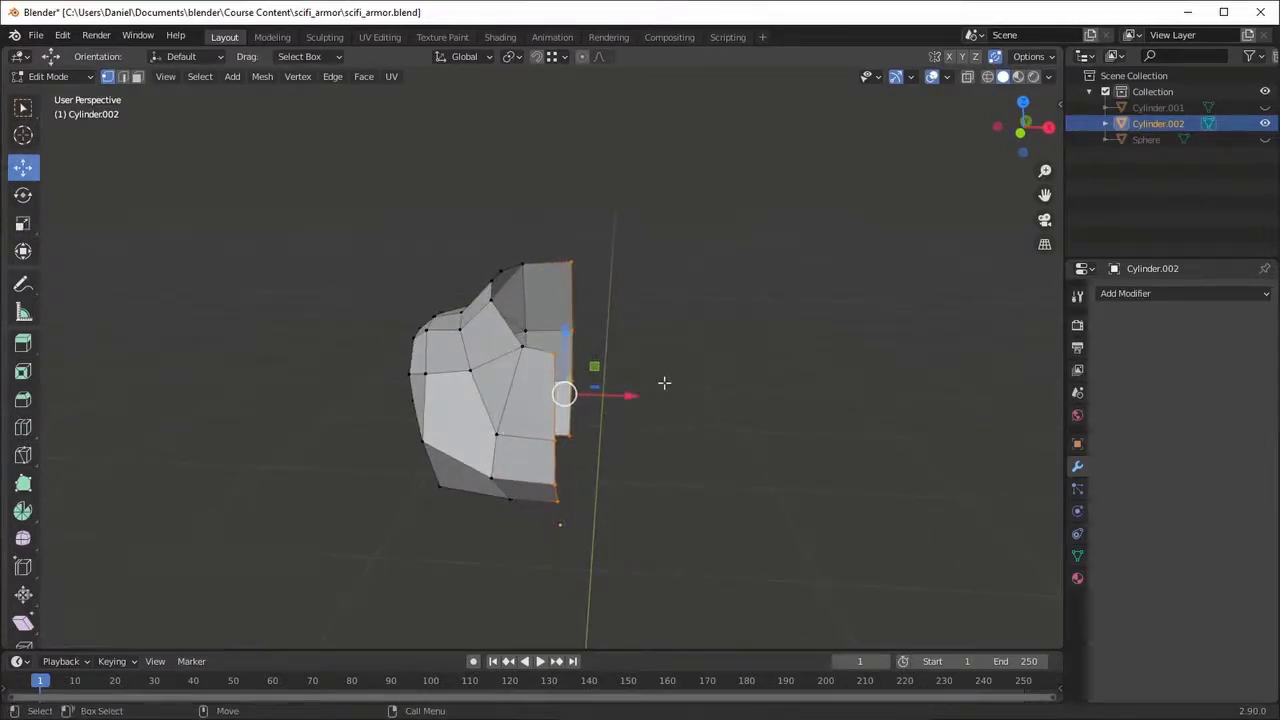
# - Enable snapping with Vertex as the target and reselect the seam edge
pyautogui.moveTo(664, 382); pyautogui.dragTo(625, 356, button='middle')
pyautogui.click(553, 57)
pyautogui.click(536, 56)
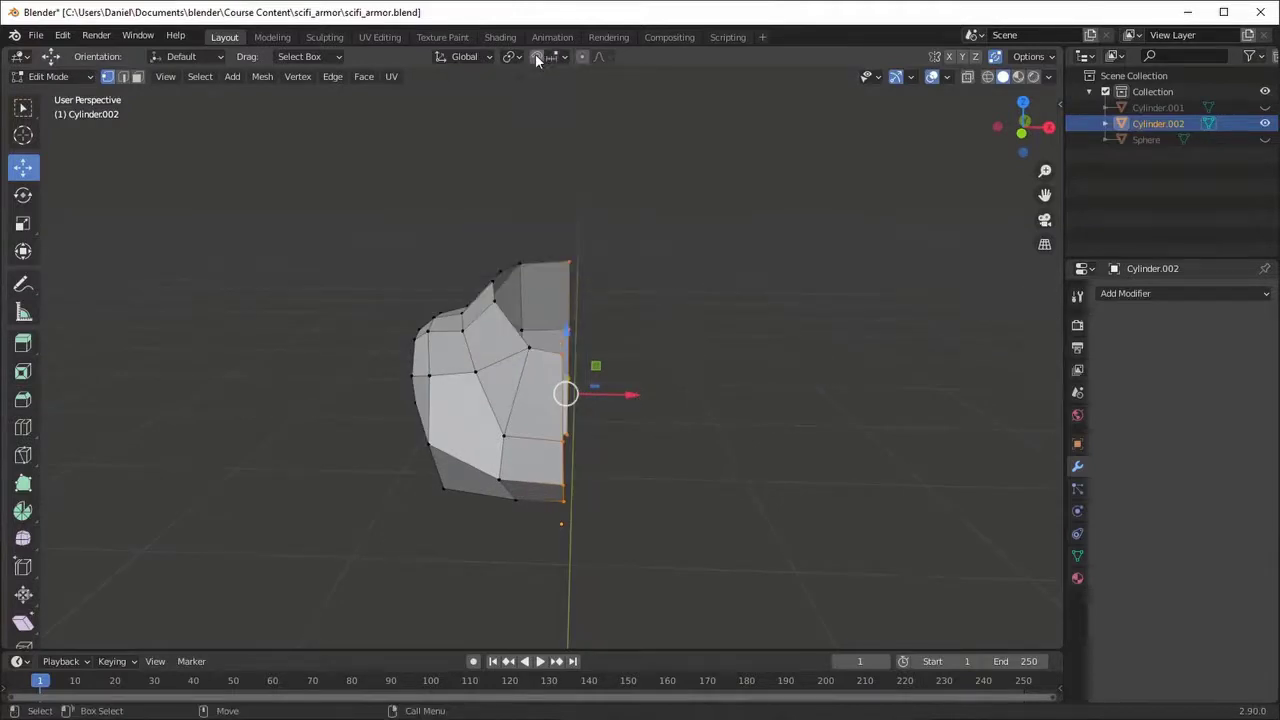
pyautogui.click(553, 57)
pyautogui.click(510, 120)
pyautogui.scroll(-3, 611, 411)
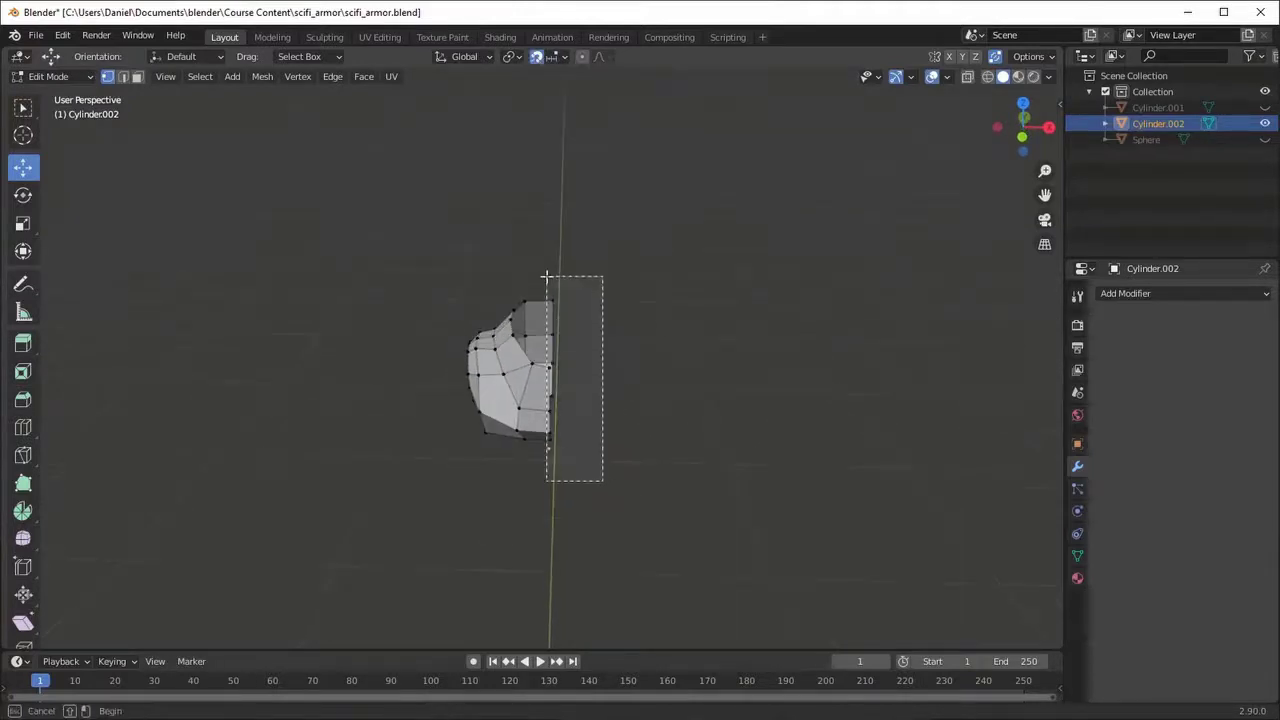
pyautogui.moveTo(546, 276); pyautogui.dragTo(546, 278)
pyautogui.moveTo(560, 443)
pyautogui.mouseDown(button='middle')
pyautogui.moveTo(614, 386)
pyautogui.moveTo(603, 318)
pyautogui.moveTo(514, 471)
pyautogui.mouseUp(button='middle')
# - Move the seam edge and try adding a Mirror modifier, then undo it
pyautogui.press('g')
pyautogui.click(591, 413)
pyautogui.scroll(3, 629, 457)
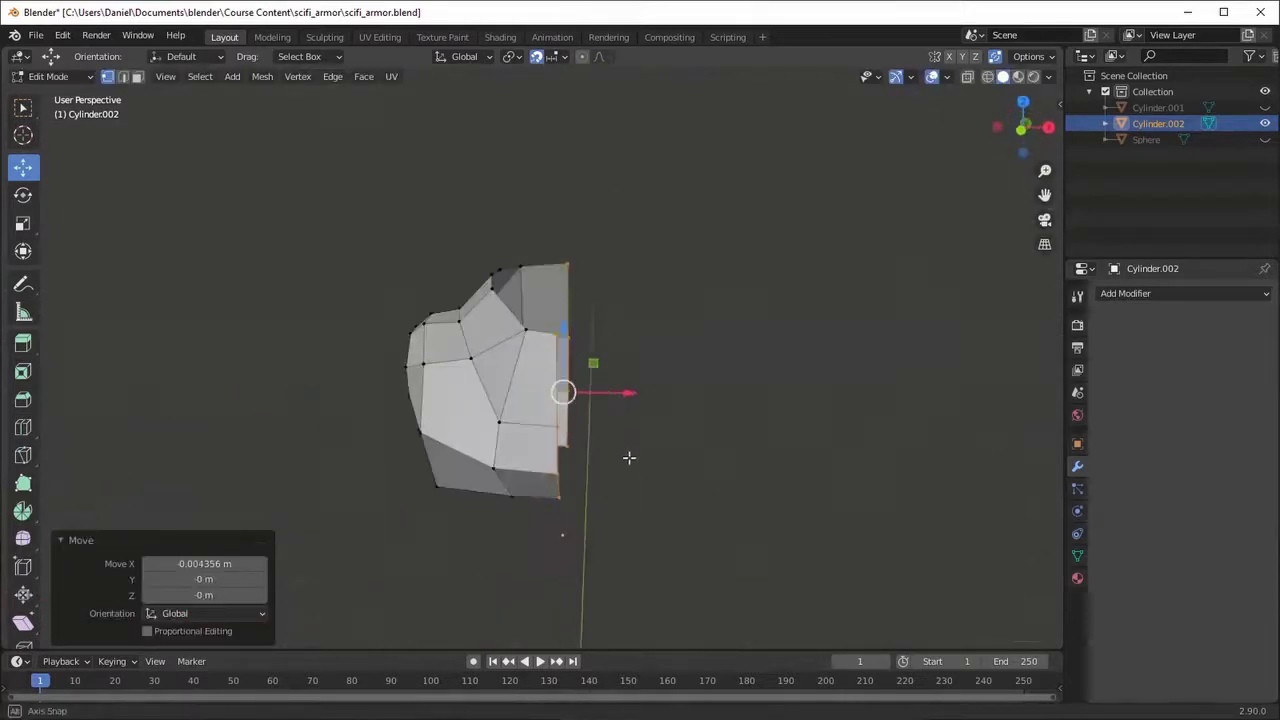
pyautogui.press('Tab')
pyautogui.click(1110, 294)
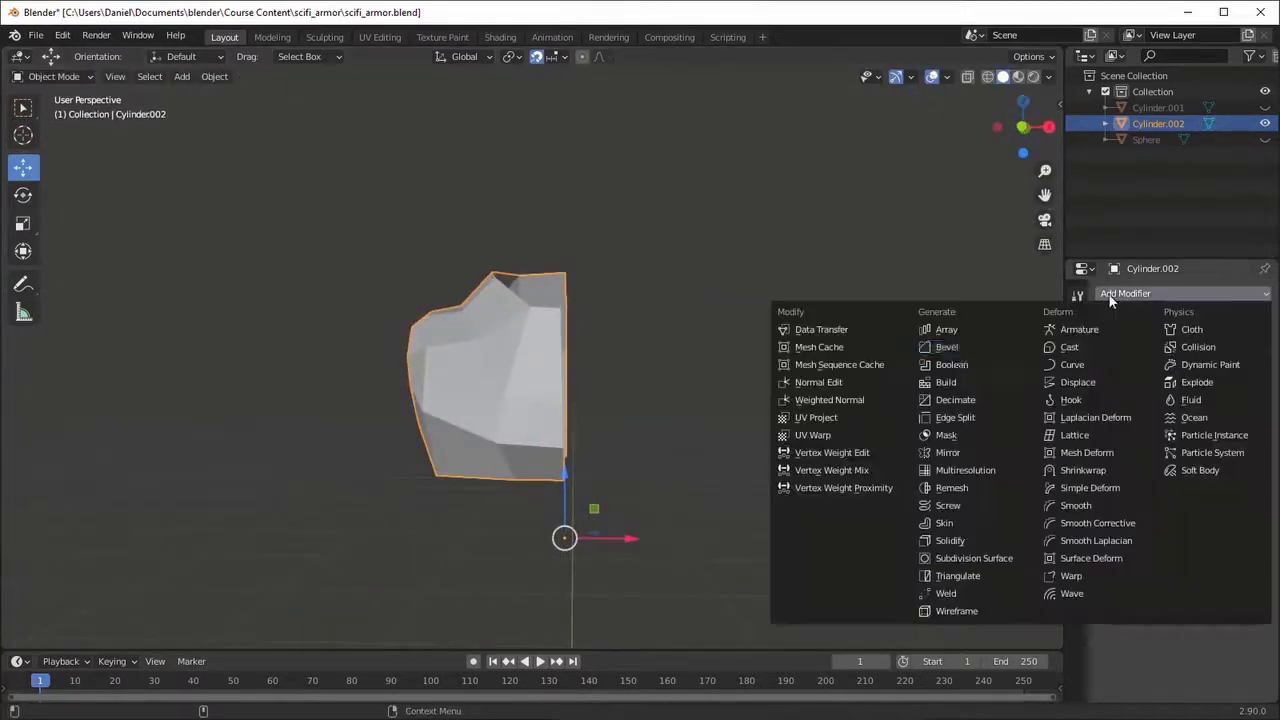
pyautogui.click(960, 453)
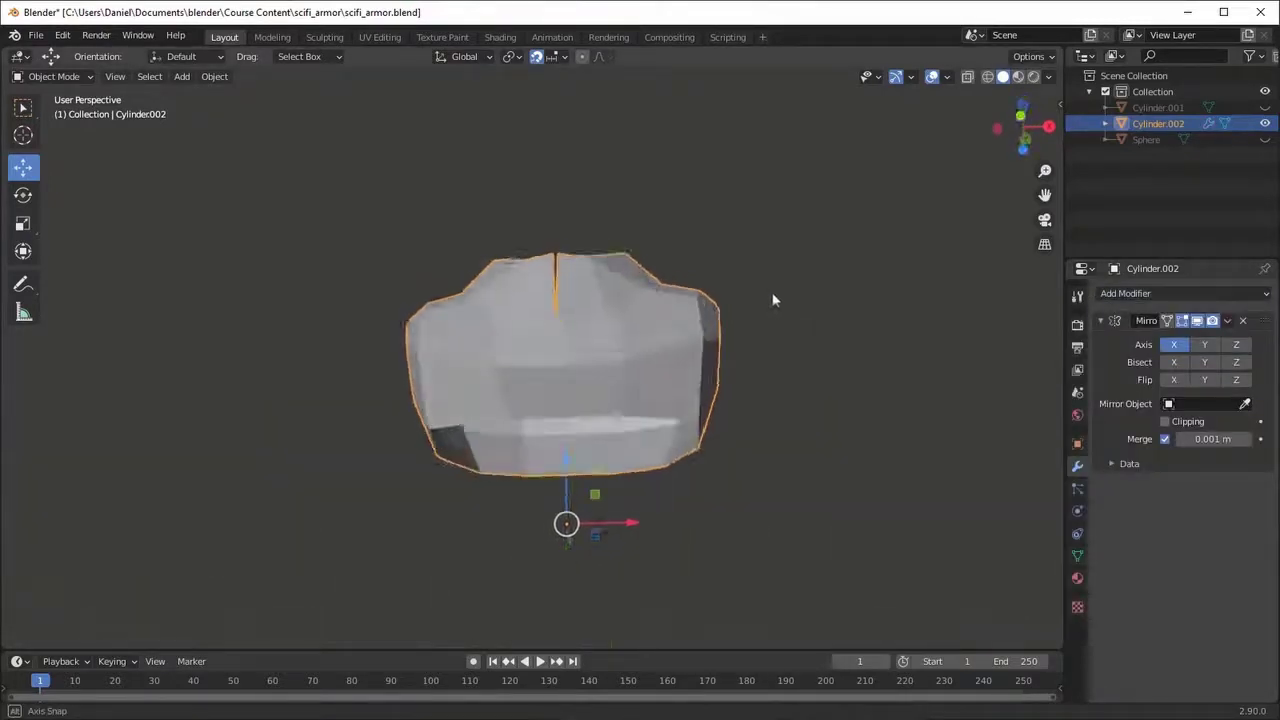
pyautogui.hotkey('ctrl', 'z')
# - Squeeze the seam edge along X and move it onto the centre axis
pyautogui.press('Tab')
pyautogui.click(23, 223)
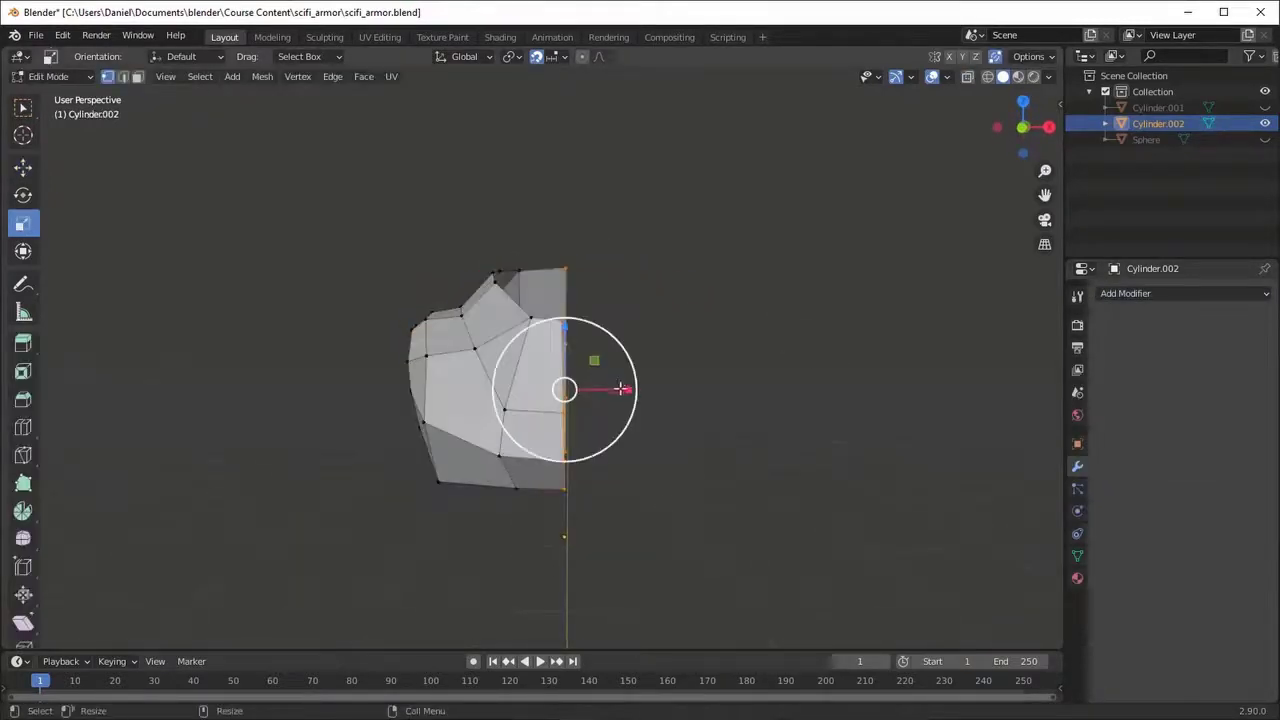
pyautogui.moveTo(628, 389); pyautogui.dragTo(577, 389)
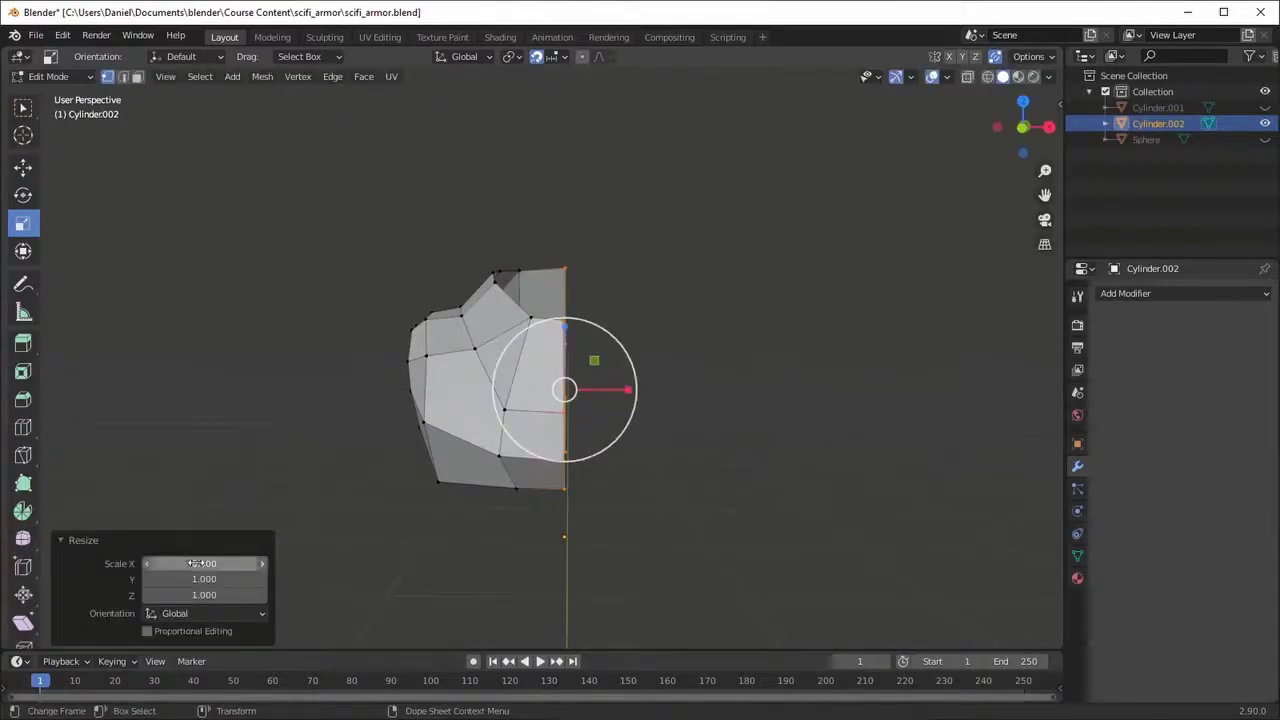
pyautogui.click(628, 514)
pyautogui.moveTo(649, 559); pyautogui.dragTo(556, 224)
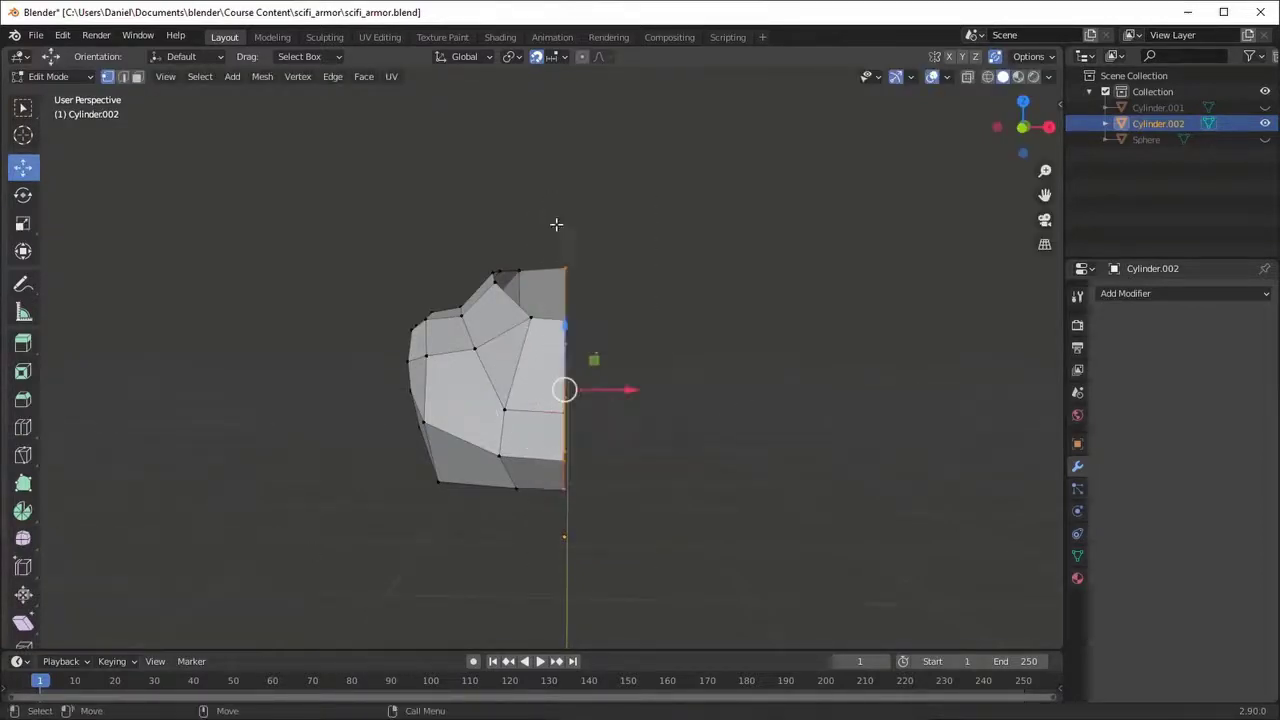
pyautogui.moveTo(626, 393); pyautogui.dragTo(800, 386)
# - Add a Mirror modifier on X with 0.001 m merge to complete the symmetric piece
pyautogui.press('Tab')
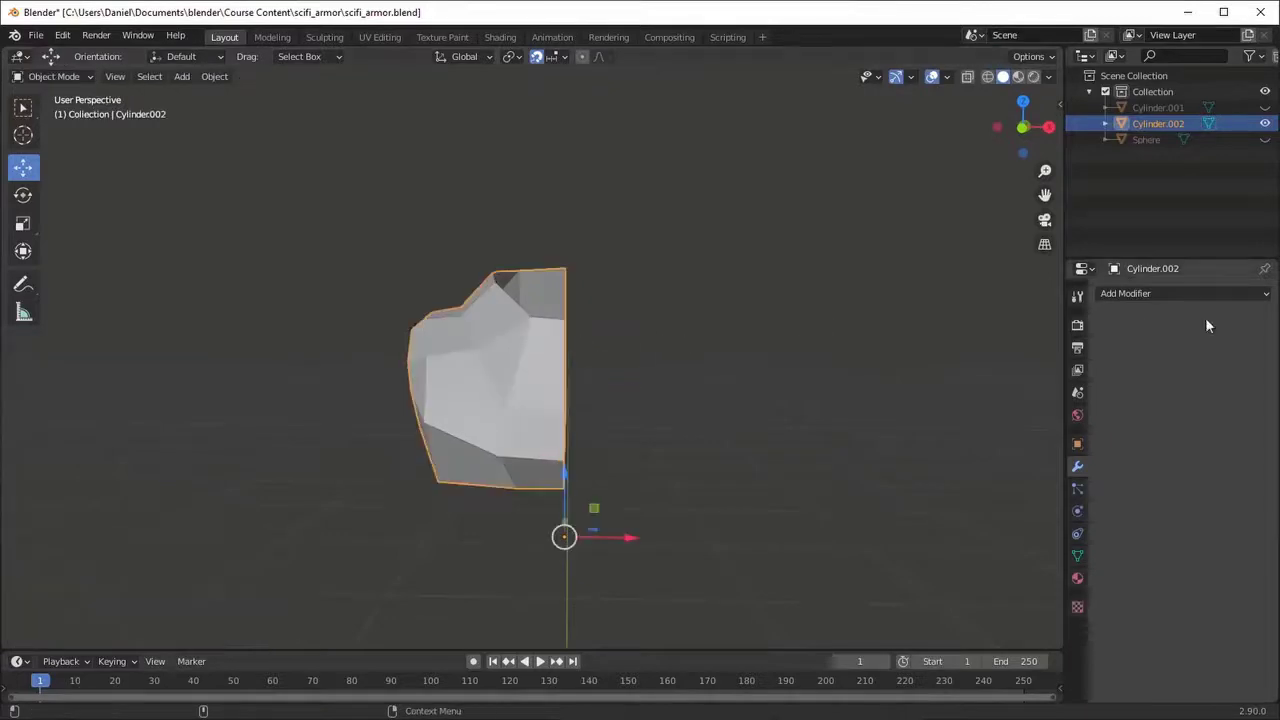
pyautogui.click(1180, 293)
pyautogui.click(957, 455)
pyautogui.moveTo(888, 365)
pyautogui.mouseDown(button='middle')
pyautogui.moveTo(677, 334)
pyautogui.moveTo(771, 407)
pyautogui.mouseUp(button='middle')
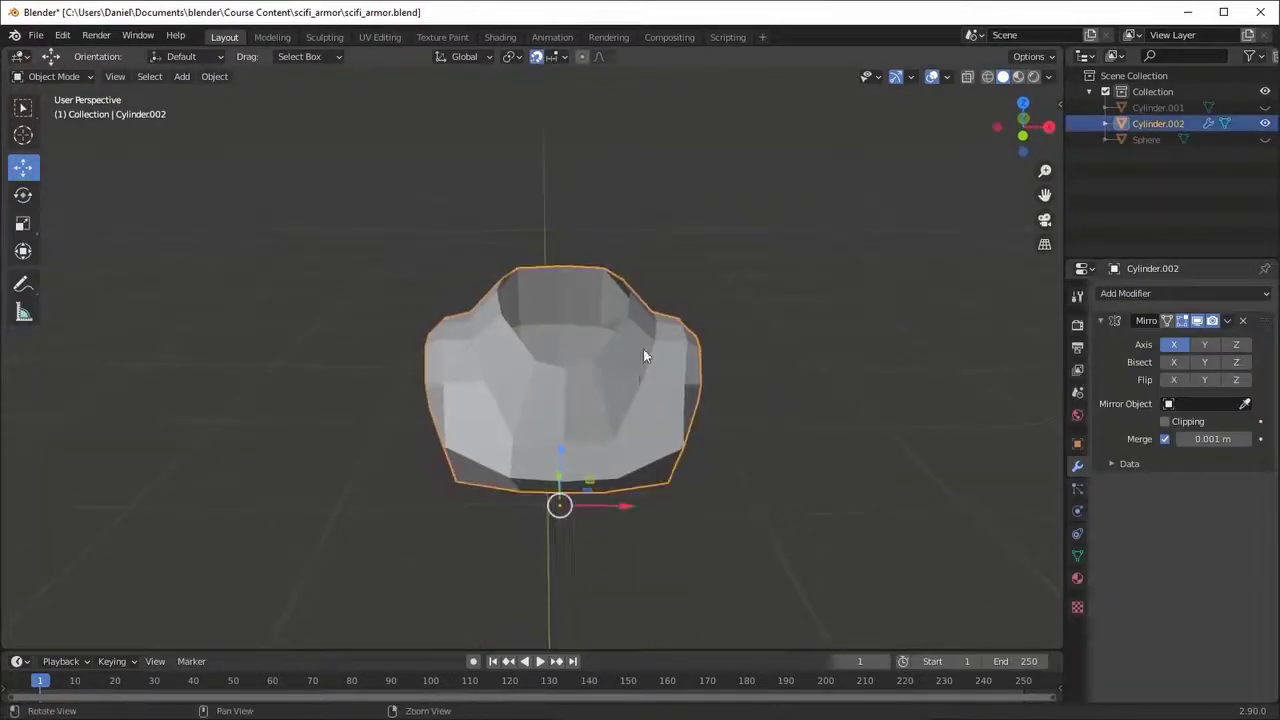
pyautogui.moveTo(643, 355); pyautogui.dragTo(660, 350, button='middle')
# - Nudge a selected vertex in Edit Mode, then adjust the geometry's position
pyautogui.moveTo(596, 402); pyautogui.dragTo(529, 383, button='middle')
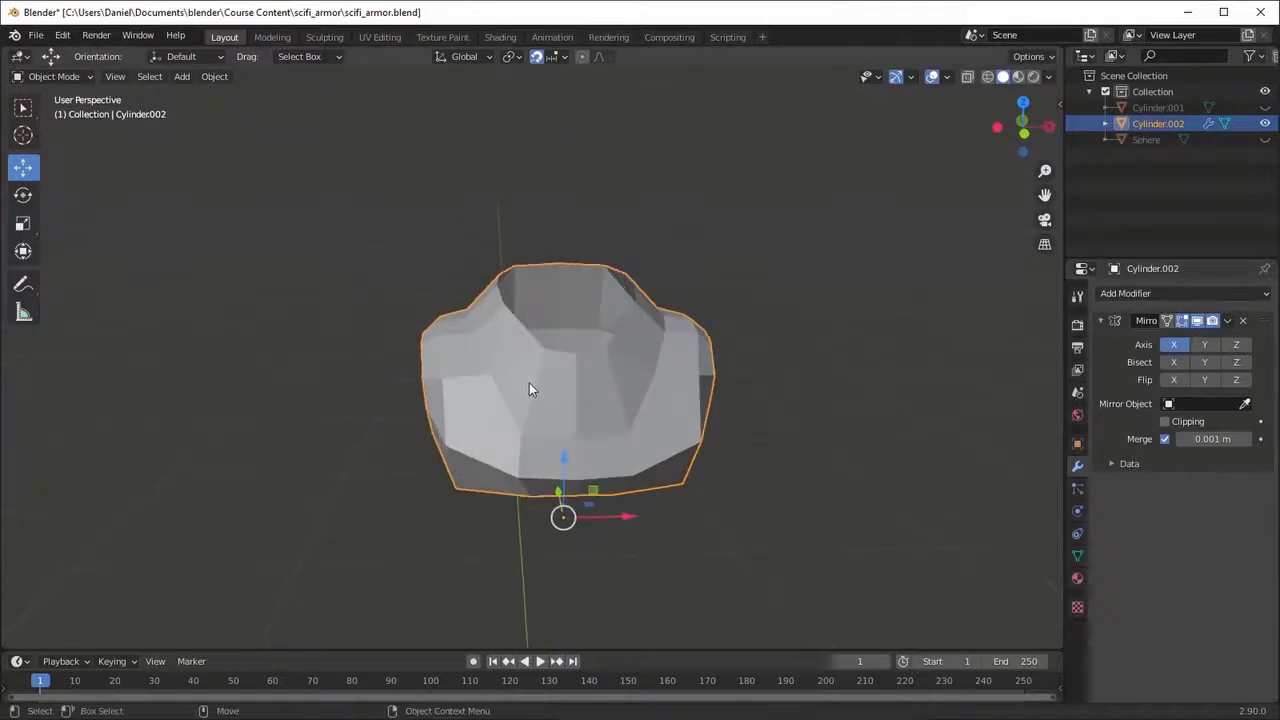
pyautogui.press('Tab')
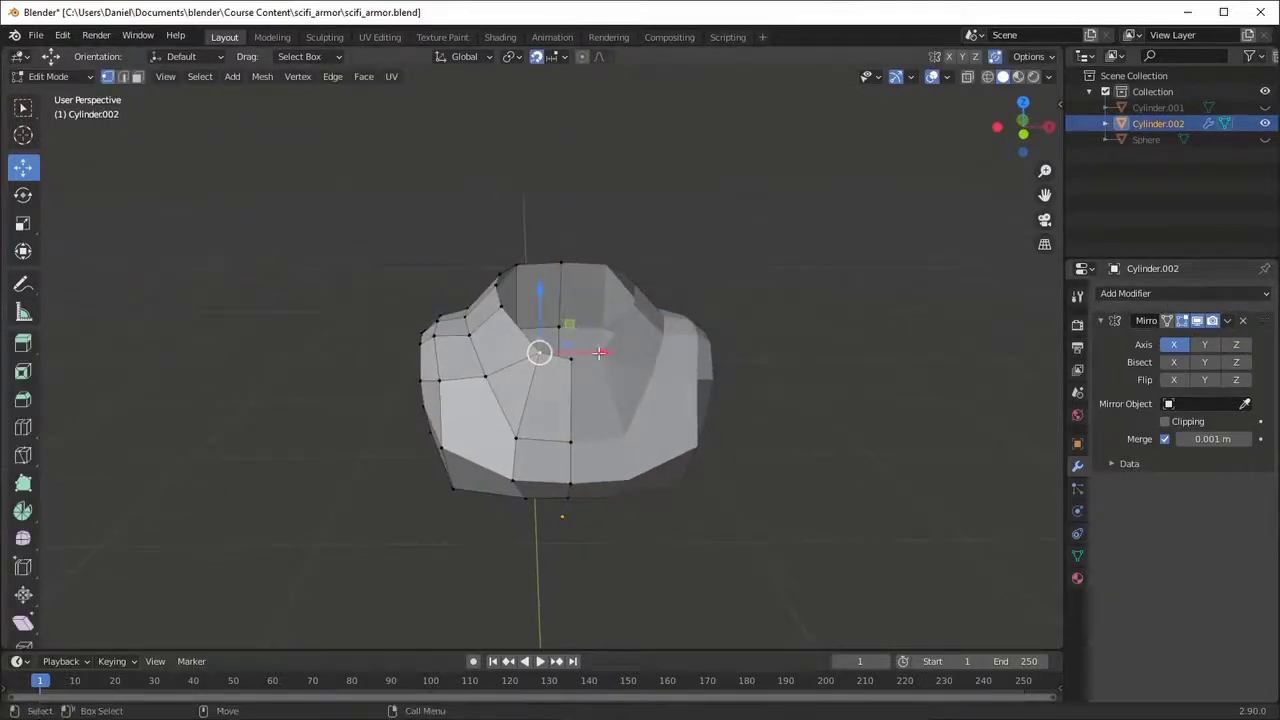
pyautogui.press('g')
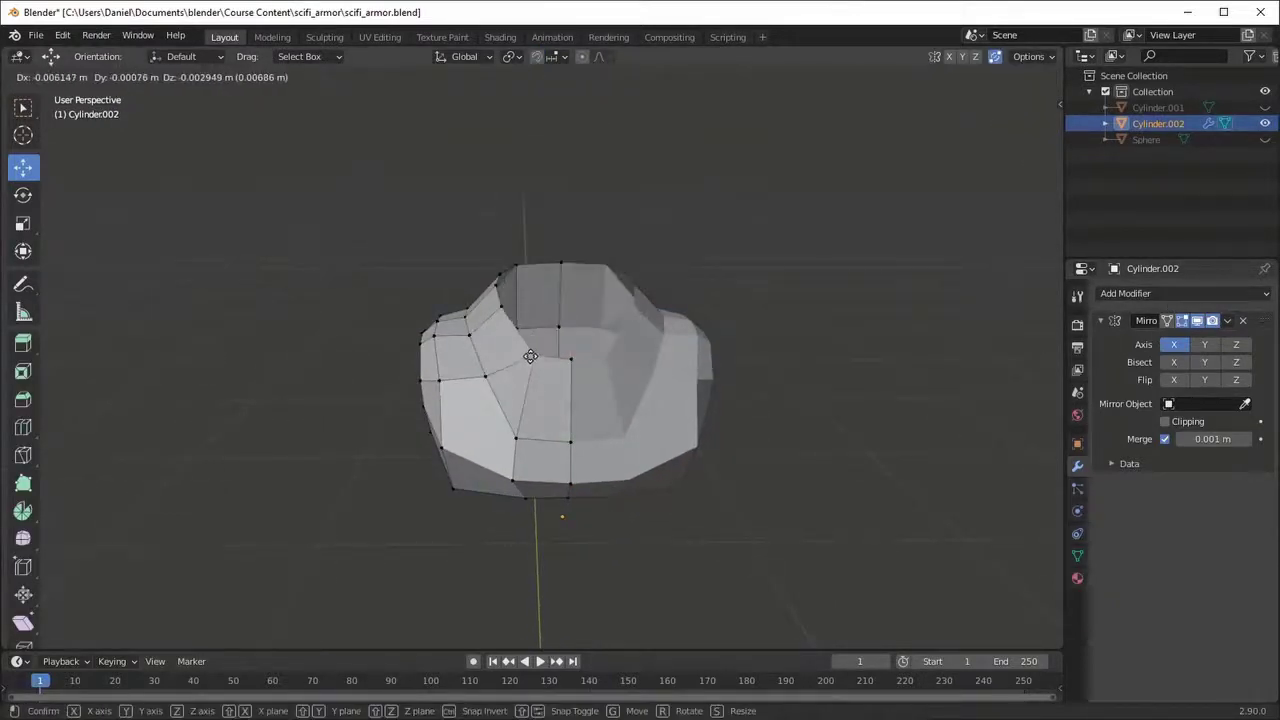
pyautogui.click(530, 357)
pyautogui.moveTo(530, 357)
pyautogui.mouseDown(button='middle')
pyautogui.moveTo(640, 330)
pyautogui.moveTo(763, 408)
pyautogui.moveTo(628, 363)
pyautogui.moveTo(624, 416)
pyautogui.moveTo(572, 457)
pyautogui.moveTo(566, 349)
pyautogui.moveTo(706, 420)
pyautogui.moveTo(582, 424)
pyautogui.moveTo(605, 410)
pyautogui.moveTo(595, 437)
pyautogui.mouseUp(button='middle')
pyautogui.press('Tab')
pyautogui.press('Tab')
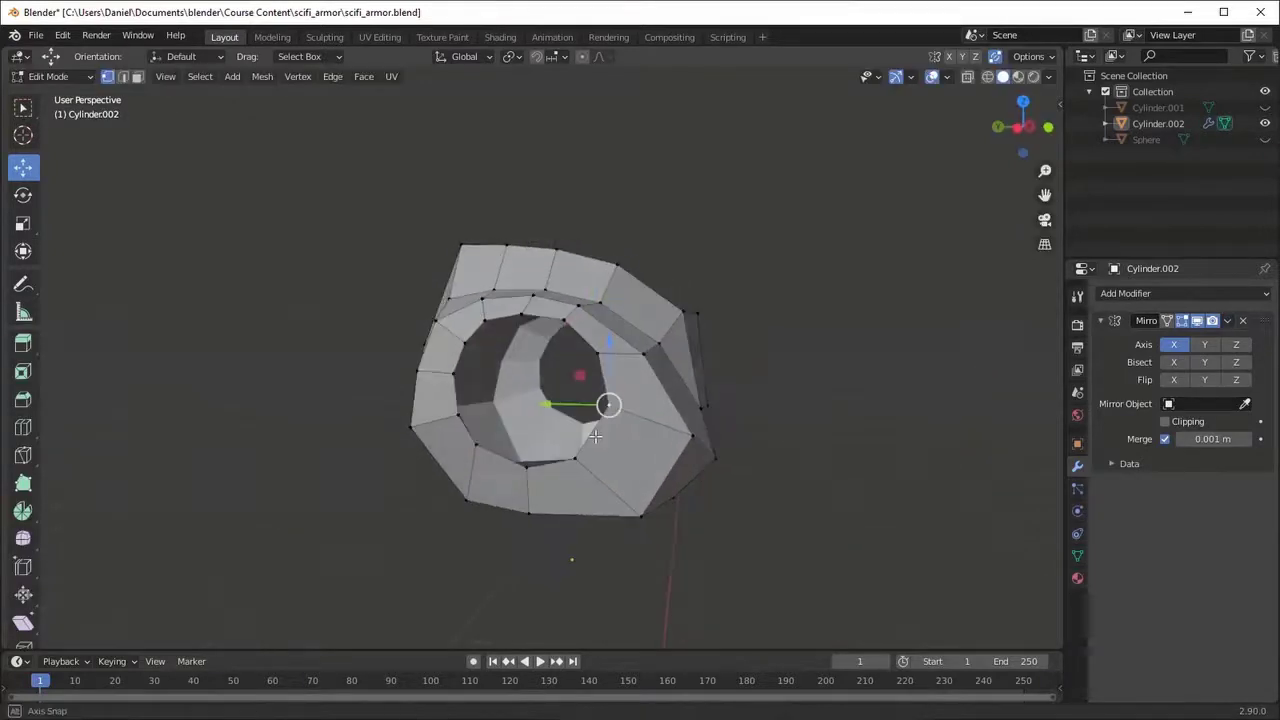
pyautogui.press('g')
pyautogui.click(617, 388)
pyautogui.moveTo(617, 388); pyautogui.dragTo(560, 450, button='middle')
# - Add an edge loop with Ctrl+R and reposition the surrounding vertices
pyautogui.hotkey('ctrl', 'r')
pyautogui.click(560, 452)
pyautogui.hotkey('shift', 'space')
pyautogui.press('g')
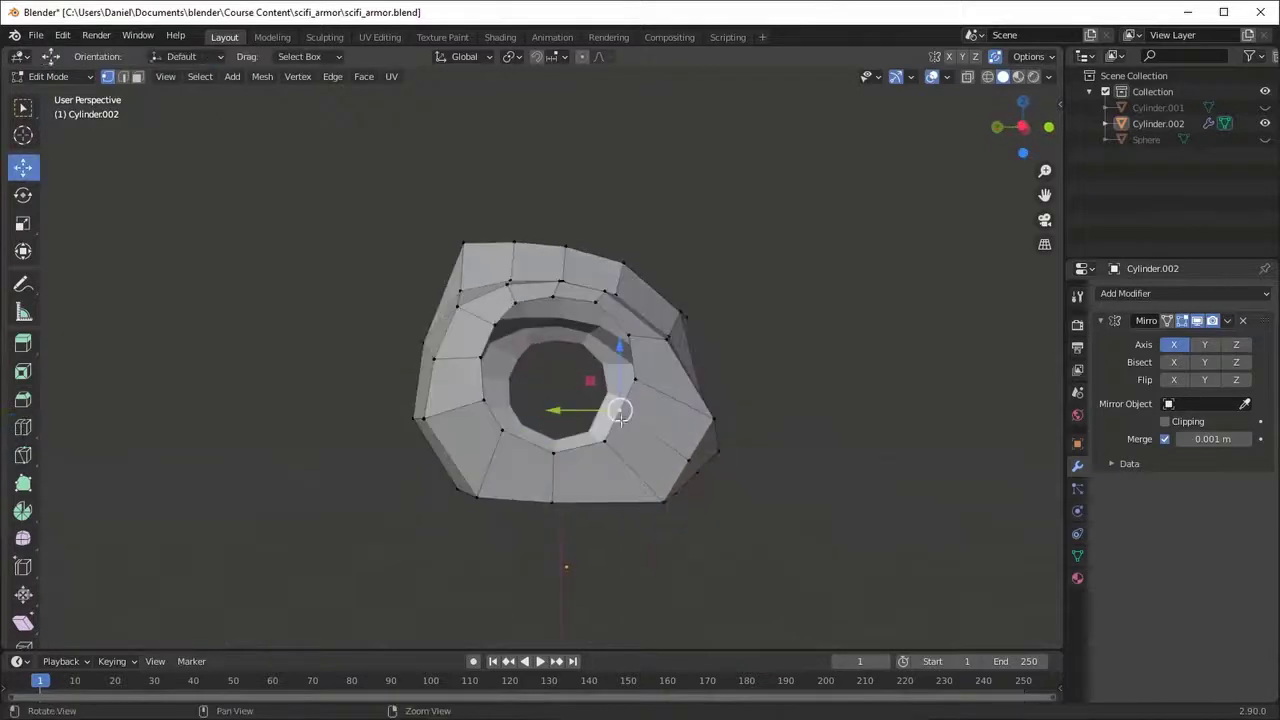
pyautogui.press('g')
pyautogui.click(563, 452)
pyautogui.press('g')
pyautogui.click(502, 432)
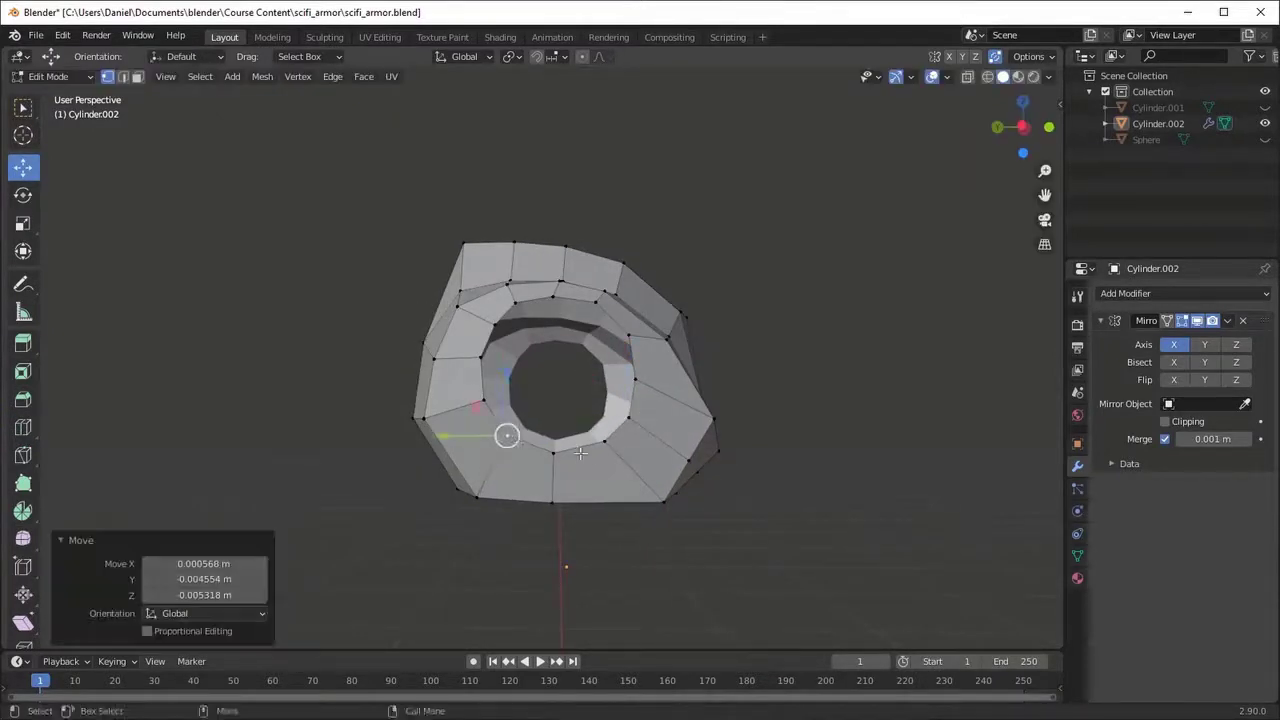
pyautogui.moveTo(502, 432); pyautogui.dragTo(509, 470, button='middle')
pyautogui.press('g')
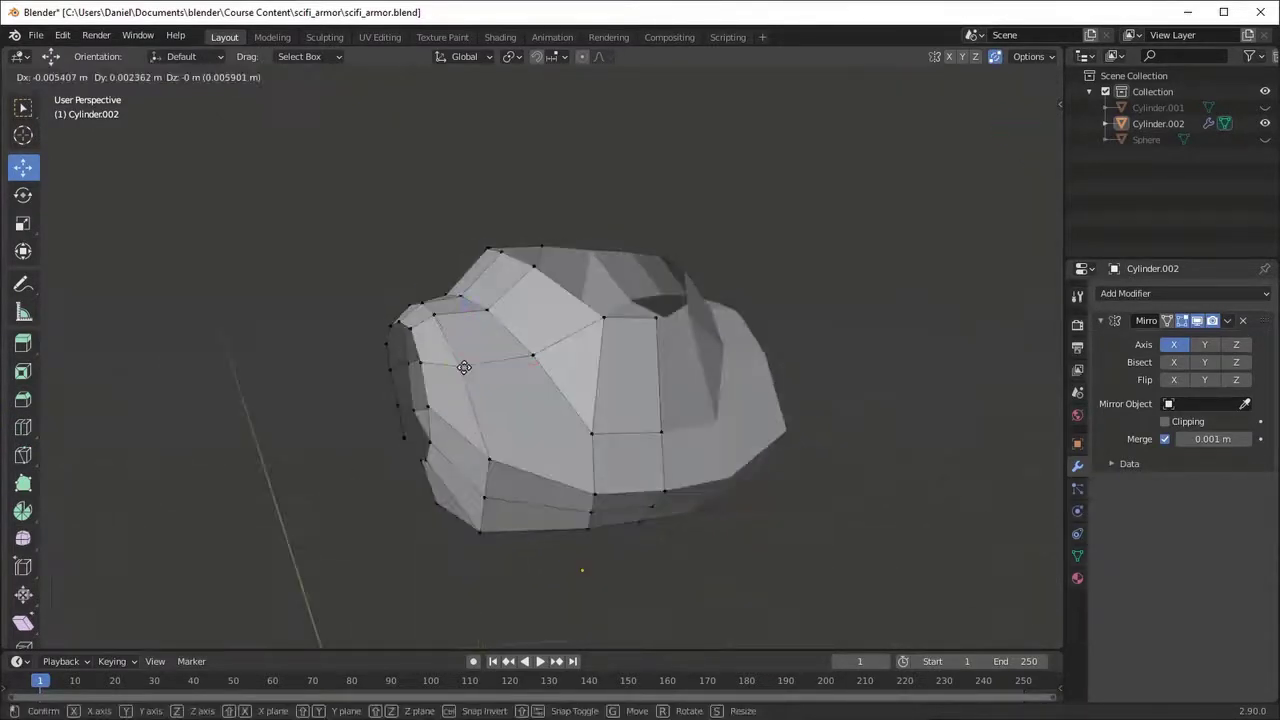
pyautogui.click(729, 421)
# - Shift the lower front vertices back -0.008335 m in Y and down -0.000372 m in Z
pyautogui.moveTo(729, 421)
pyautogui.mouseDown(button='middle')
pyautogui.moveTo(653, 409)
pyautogui.moveTo(667, 397)
pyautogui.moveTo(583, 440)
pyautogui.mouseUp(button='middle')
pyautogui.press('g')
pyautogui.click(631, 397)
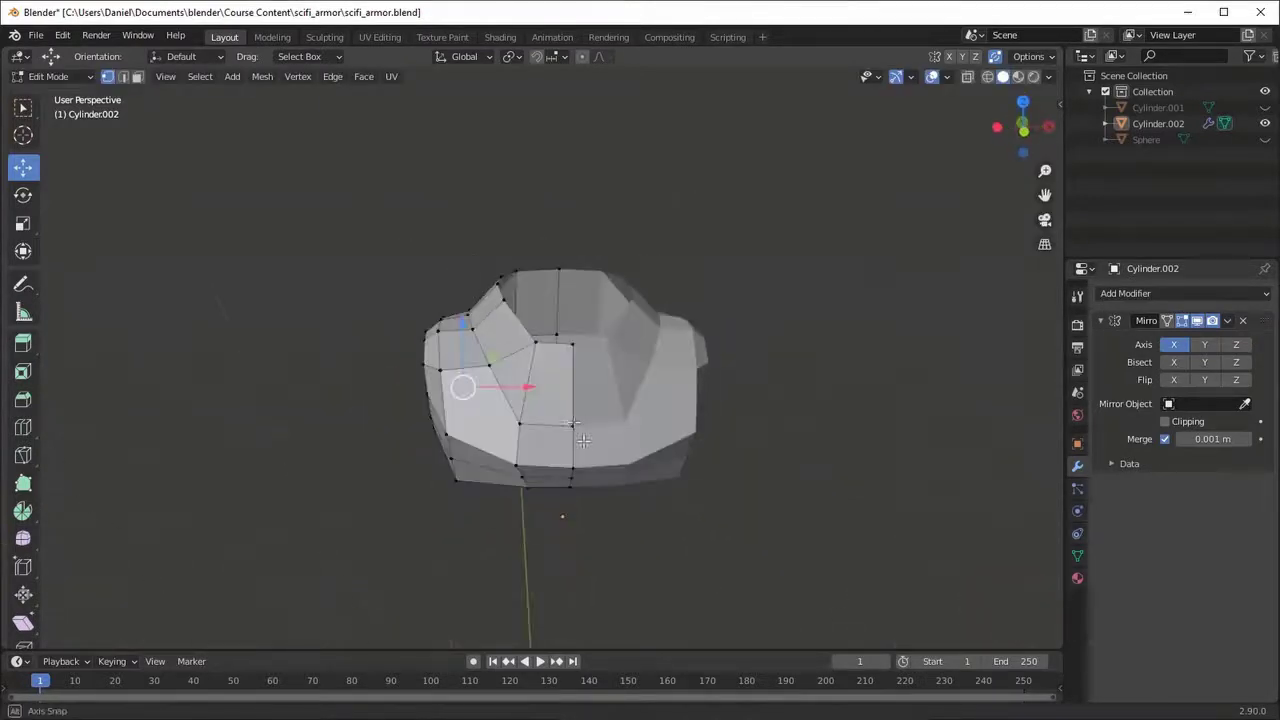
pyautogui.moveTo(528, 385); pyautogui.dragTo(588, 366, button='middle')
pyautogui.moveTo(568, 470)
pyautogui.mouseDown(button='middle')
pyautogui.moveTo(570, 433)
pyautogui.moveTo(730, 474)
pyautogui.moveTo(660, 470)
pyautogui.mouseUp(button='middle')
pyautogui.moveTo(640, 472); pyautogui.dragTo(618, 467)
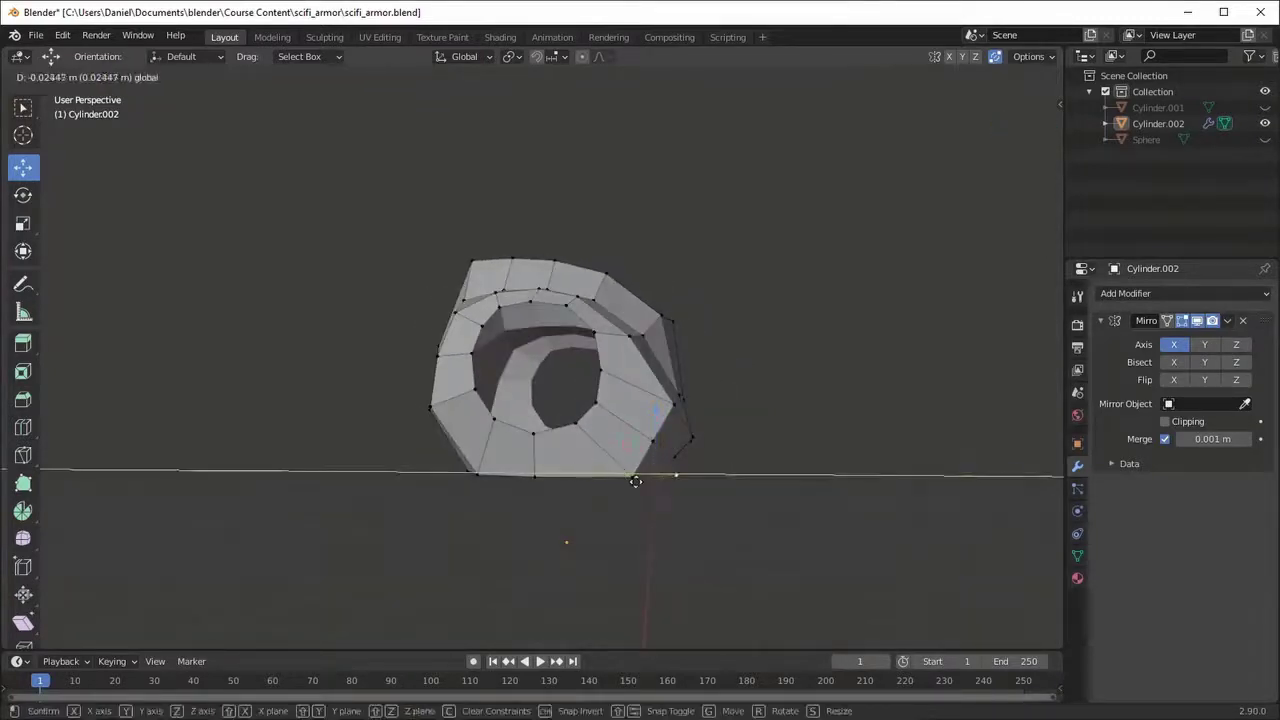
pyautogui.moveTo(618, 467)
pyautogui.mouseDown(button='middle')
pyautogui.moveTo(640, 465)
pyautogui.moveTo(620, 430)
pyautogui.mouseUp(button='middle')
pyautogui.moveTo(620, 430); pyautogui.dragTo(613, 423)
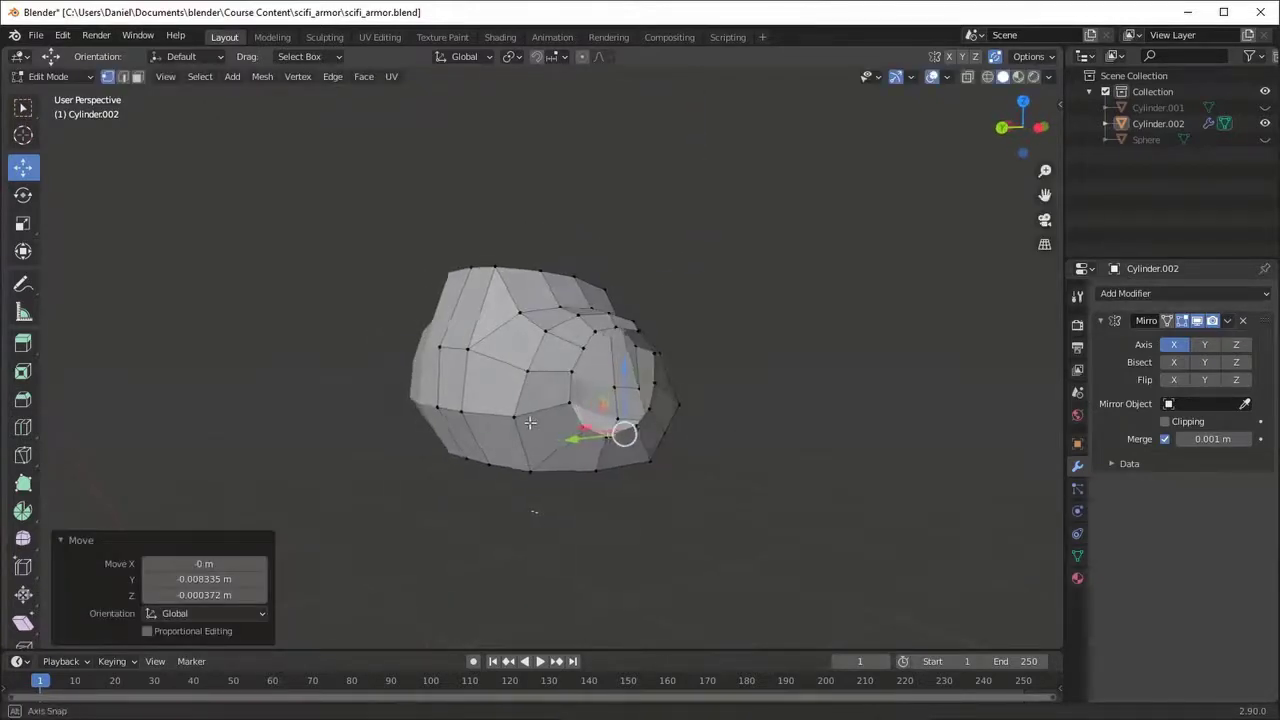
pyautogui.moveTo(504, 403); pyautogui.dragTo(474, 427, button='middle')
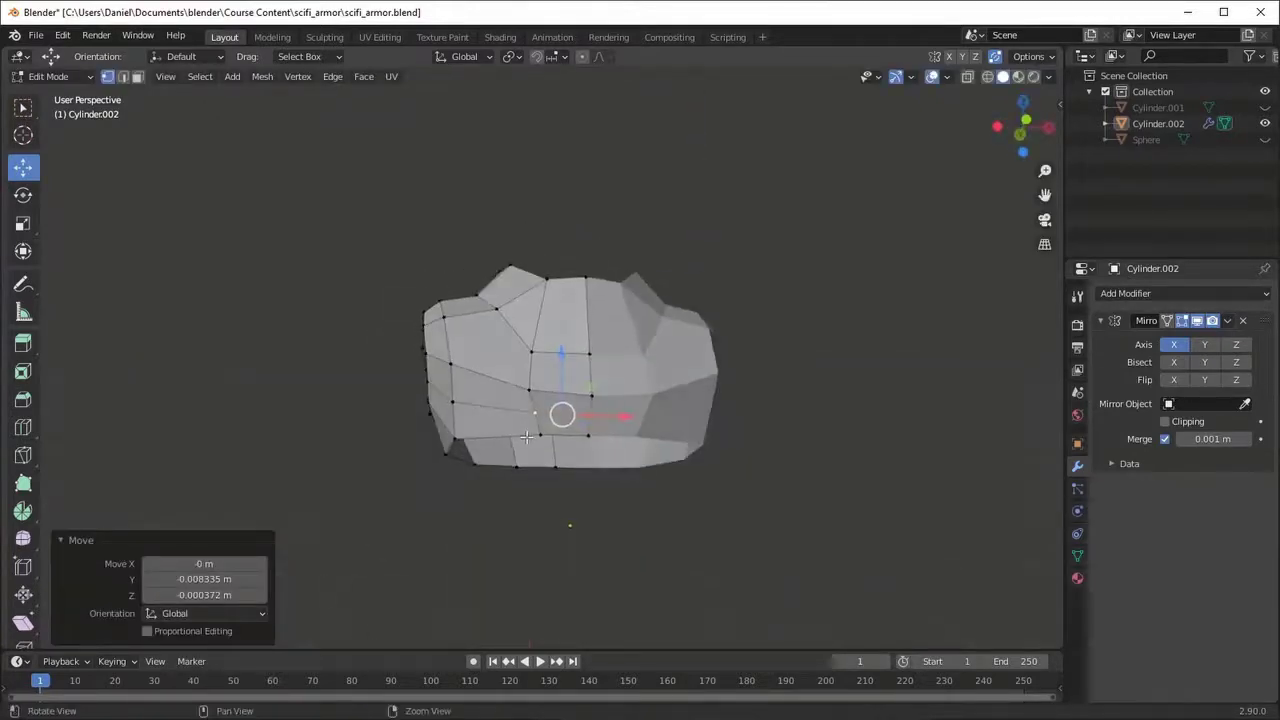
# - Select the armor's bottom edge loop and extrude it downward into a lower band
pyautogui.press('2')
pyautogui.keyDown('alt'); pyautogui.click(589, 463); pyautogui.keyUp('alt')
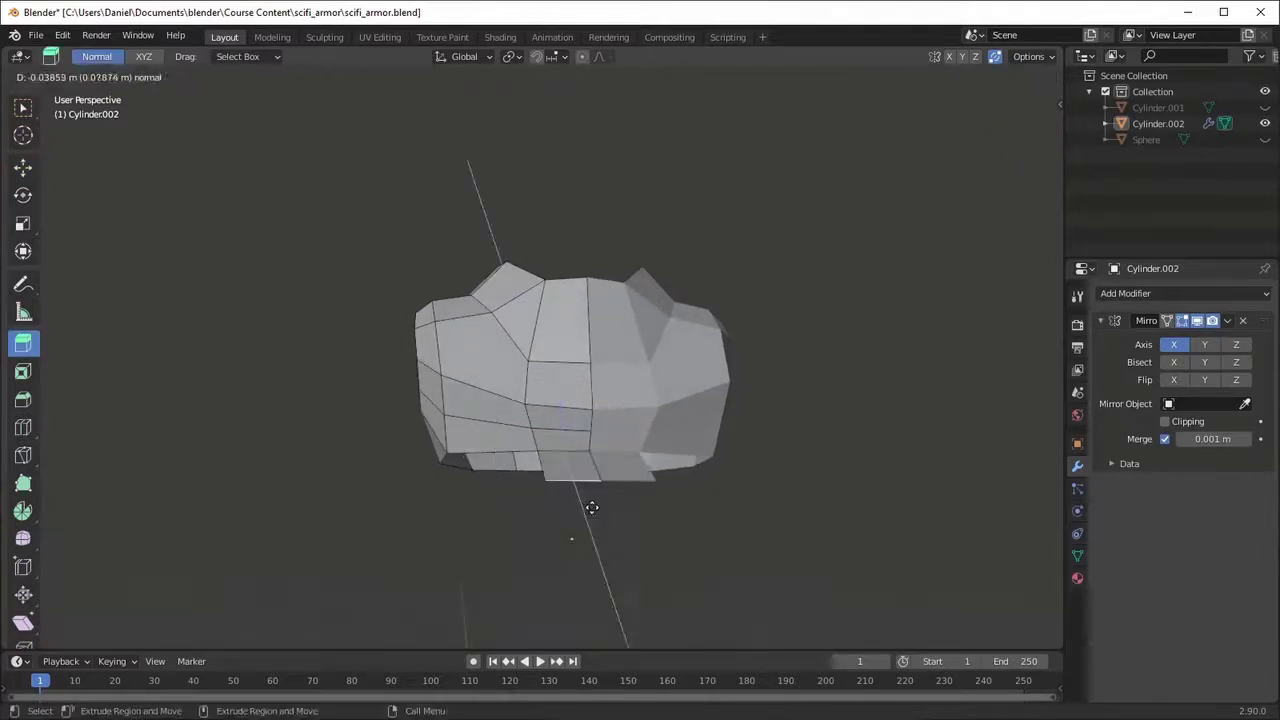
pyautogui.click(588, 557)
pyautogui.press('1')
pyautogui.press('c')
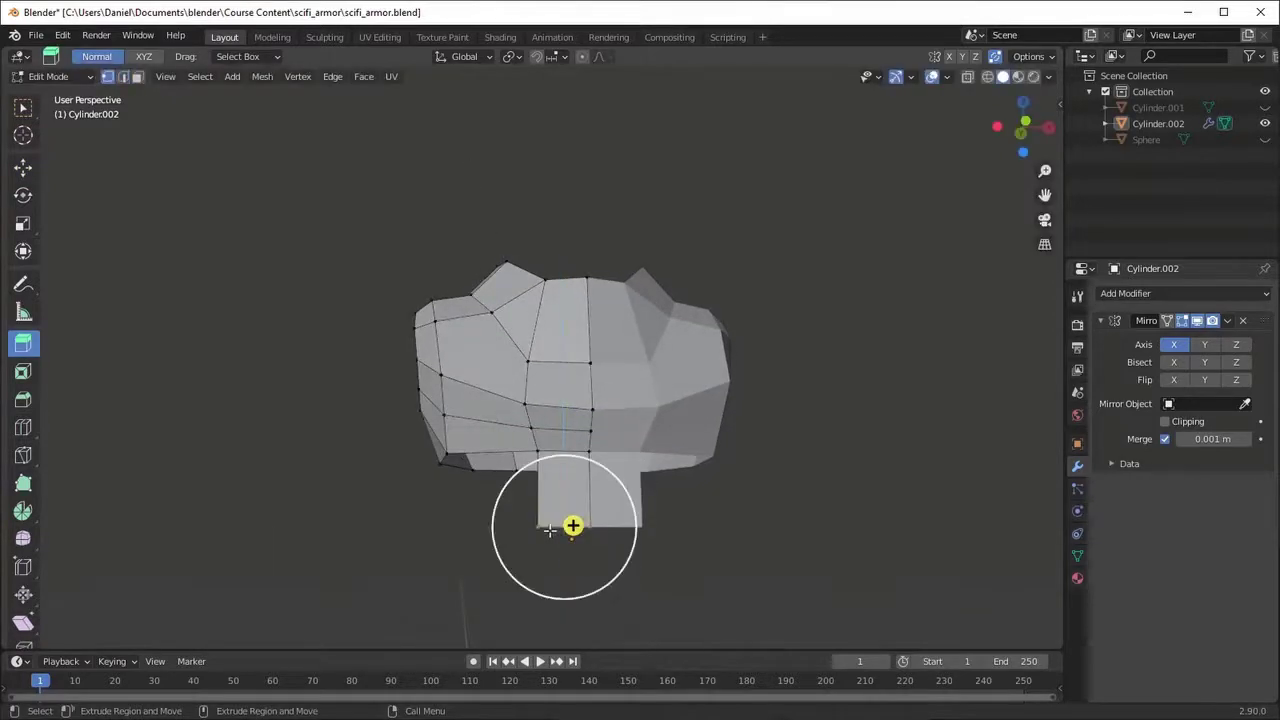
pyautogui.moveTo(605, 527); pyautogui.dragTo(612, 527)
pyautogui.moveTo(612, 527)
pyautogui.mouseDown(button='middle')
pyautogui.moveTo(660, 529)
pyautogui.moveTo(614, 540)
pyautogui.moveTo(577, 512)
pyautogui.moveTo(757, 520)
pyautogui.moveTo(522, 492)
pyautogui.moveTo(546, 483)
pyautogui.moveTo(546, 500)
pyautogui.moveTo(641, 417)
pyautogui.mouseUp(button='middle')
pyautogui.press('e')
pyautogui.click(571, 528)
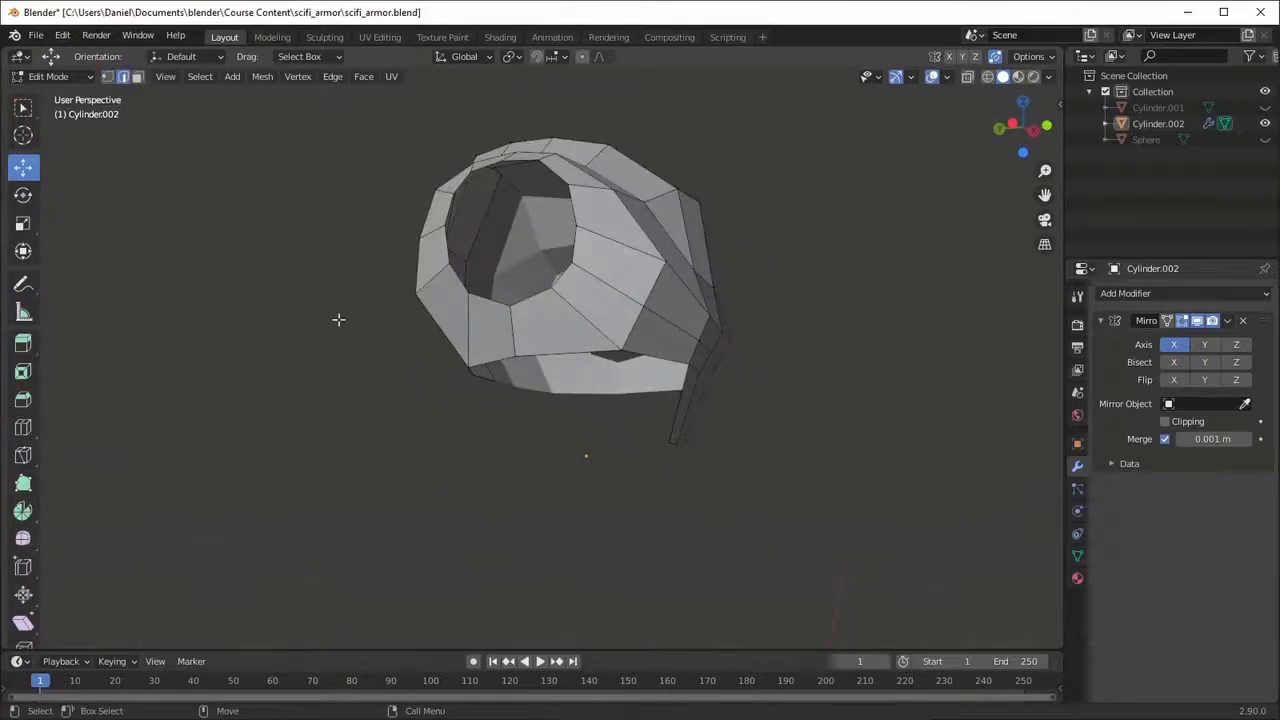
# - Extrude the bottom faces downward and move them back along Y
pyautogui.moveTo(338, 319)
pyautogui.mouseDown(button='middle')
pyautogui.moveTo(743, 349)
pyautogui.moveTo(690, 400)
pyautogui.moveTo(630, 364)
pyautogui.moveTo(717, 380)
pyautogui.moveTo(525, 334)
pyautogui.moveTo(584, 401)
pyautogui.mouseUp(button='middle')
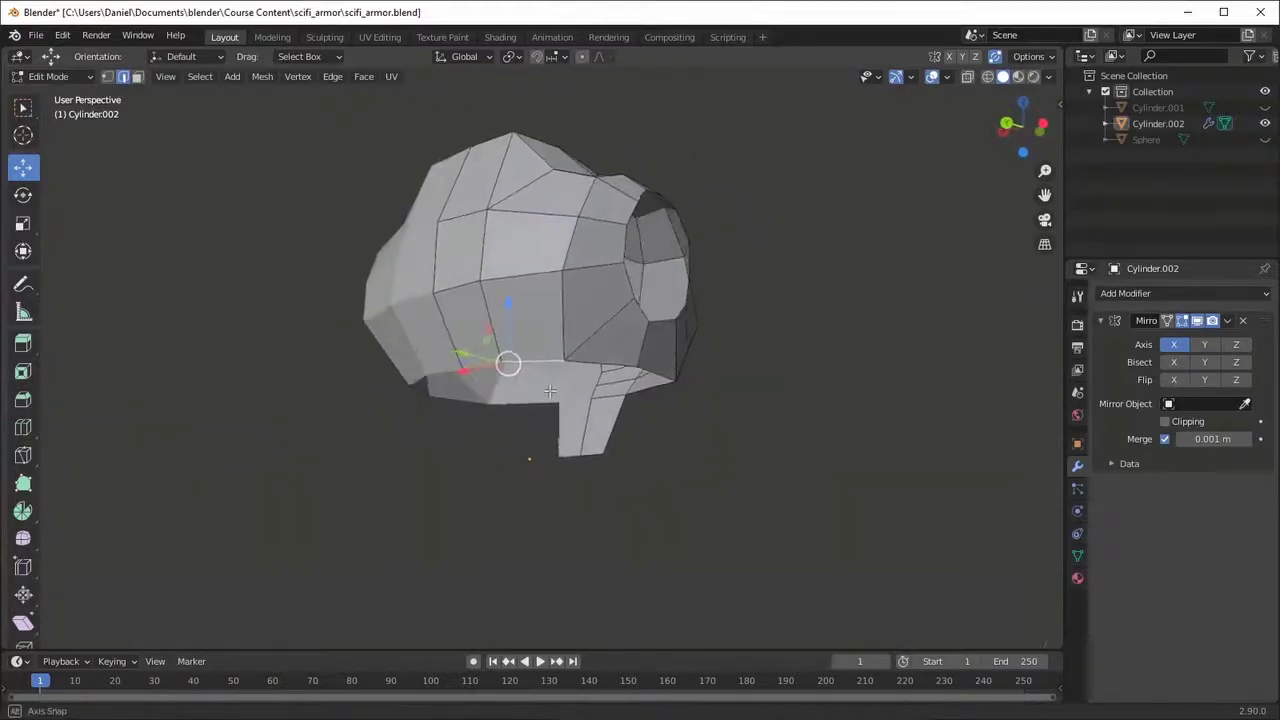
pyautogui.moveTo(541, 367); pyautogui.dragTo(514, 486)
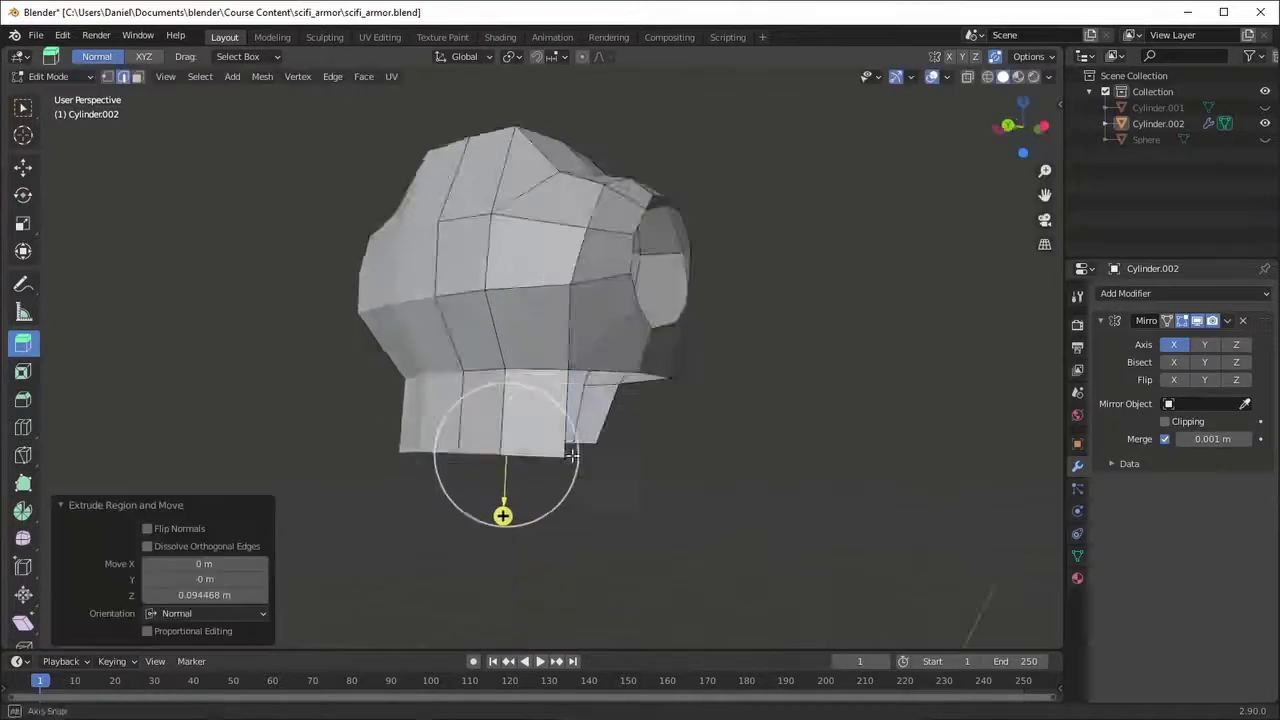
pyautogui.moveTo(500, 500); pyautogui.dragTo(471, 451, button='middle')
pyautogui.moveTo(471, 451); pyautogui.dragTo(445, 457)
pyautogui.moveTo(445, 457)
pyautogui.mouseDown(button='middle')
pyautogui.moveTo(569, 477)
pyautogui.moveTo(578, 458)
pyautogui.mouseUp(button='middle')
pyautogui.click(598, 400)
pyautogui.moveTo(600, 405); pyautogui.dragTo(606, 412, button='middle')
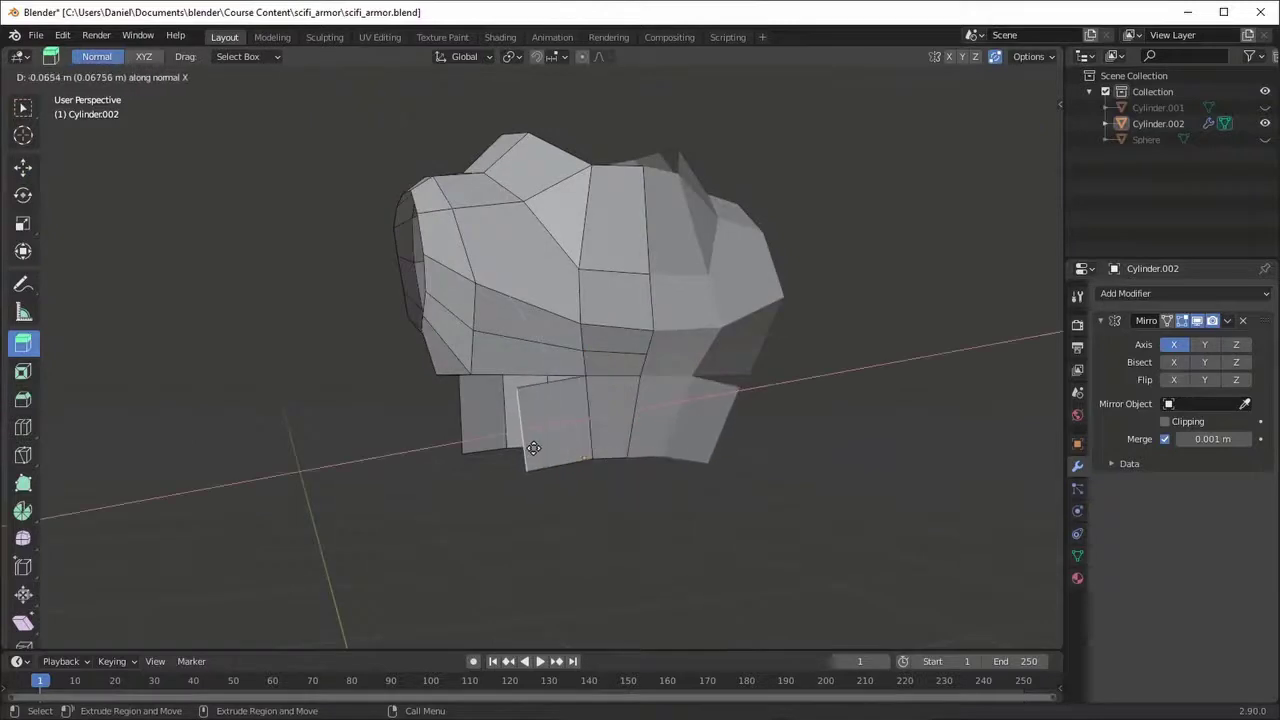
pyautogui.click(534, 448)
# - Extrude another face from the band and lower it into place
pyautogui.moveTo(534, 448)
pyautogui.mouseDown(button='middle')
pyautogui.moveTo(703, 449)
pyautogui.moveTo(677, 420)
pyautogui.mouseUp(button='middle')
pyautogui.hotkey('shift', 'space')
pyautogui.press('g')
pyautogui.moveTo(677, 420); pyautogui.dragTo(571, 443)
pyautogui.moveTo(571, 443)
pyautogui.mouseDown(button='middle')
pyautogui.moveTo(617, 437)
pyautogui.moveTo(553, 478)
pyautogui.mouseUp(button='middle')
pyautogui.press('e')
pyautogui.click(566, 441)
pyautogui.moveTo(549, 405)
pyautogui.mouseDown()
pyautogui.moveTo(526, 409)
pyautogui.moveTo(606, 397)
pyautogui.moveTo(539, 480)
pyautogui.mouseUp()
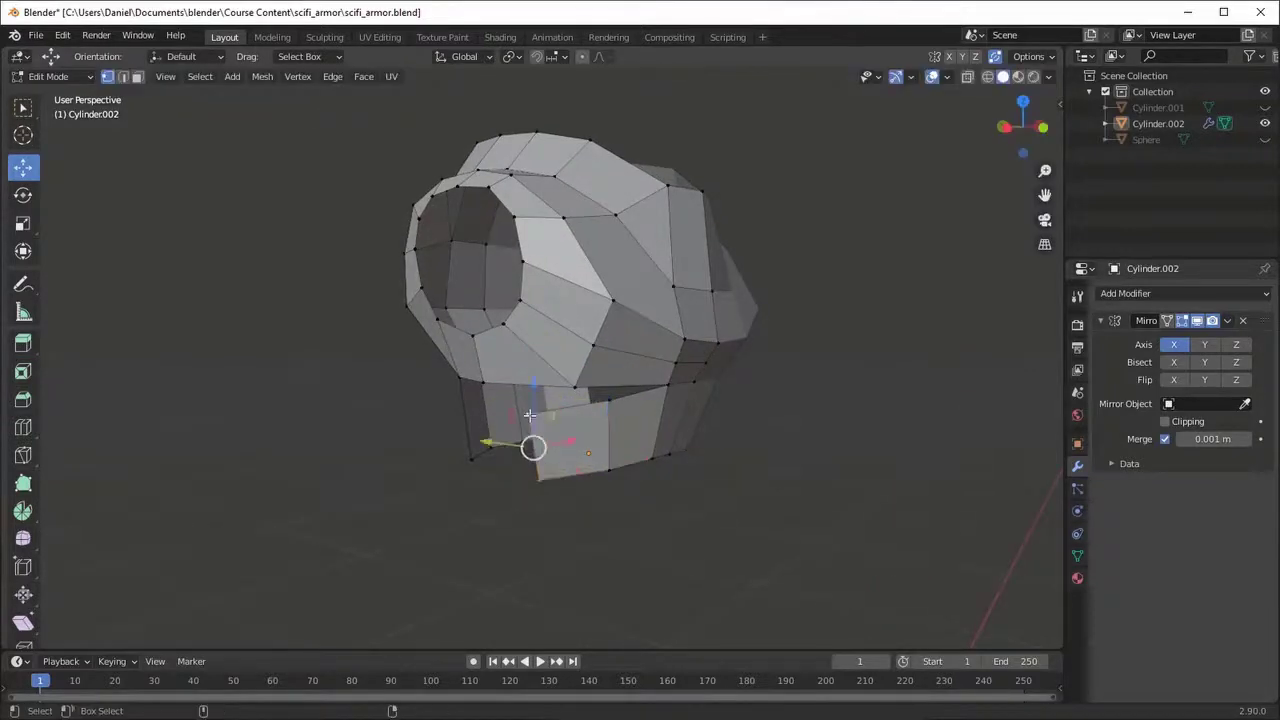
pyautogui.click(566, 447)
# - Extrude a further face and slide it along X toward the armor's front
pyautogui.moveTo(566, 447); pyautogui.dragTo(691, 439, button='middle')
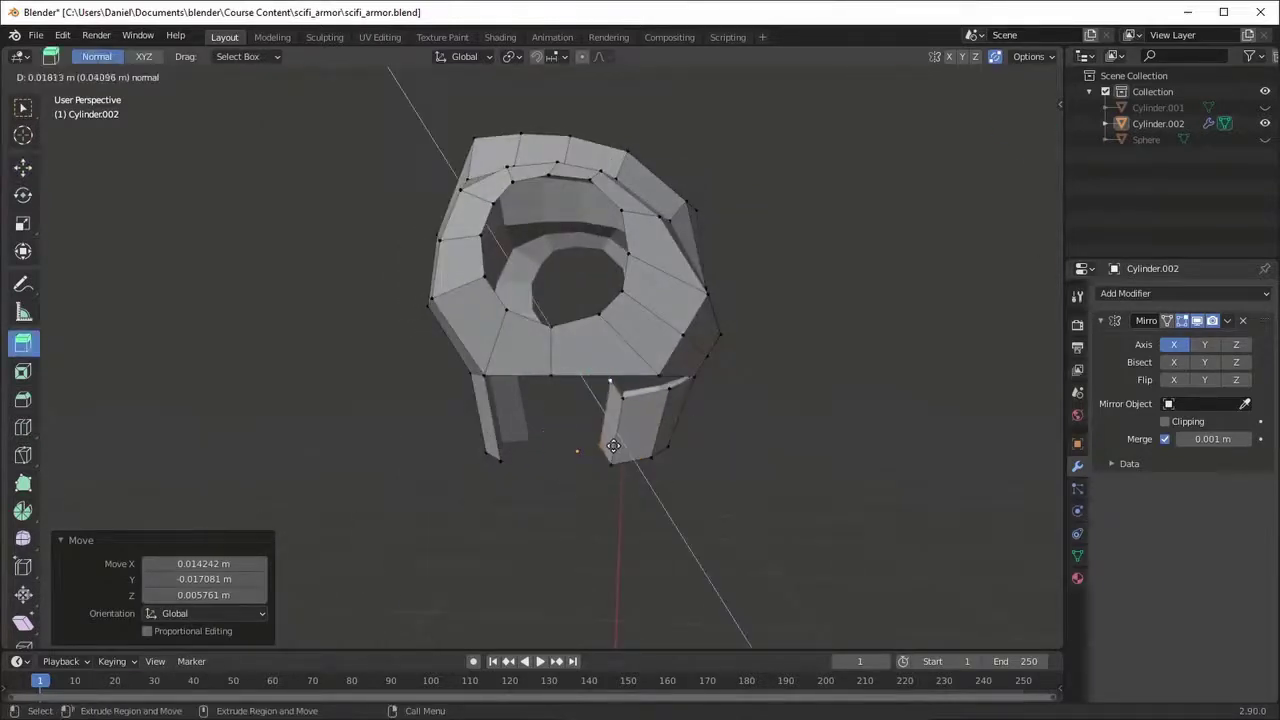
pyautogui.click(613, 446)
pyautogui.moveTo(606, 409); pyautogui.dragTo(591, 414, button='middle')
pyautogui.moveTo(591, 414); pyautogui.dragTo(561, 436)
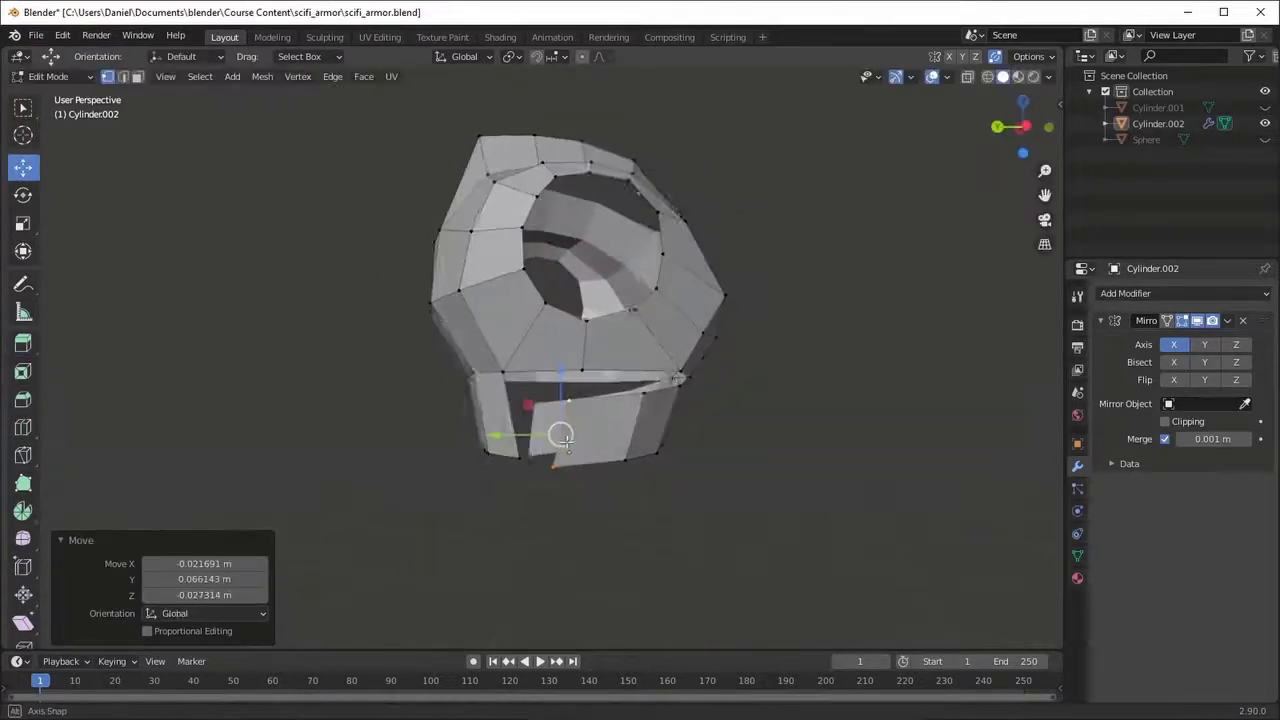
pyautogui.moveTo(561, 436); pyautogui.dragTo(600, 400, button='middle')
pyautogui.moveTo(530, 392); pyautogui.dragTo(441, 549)
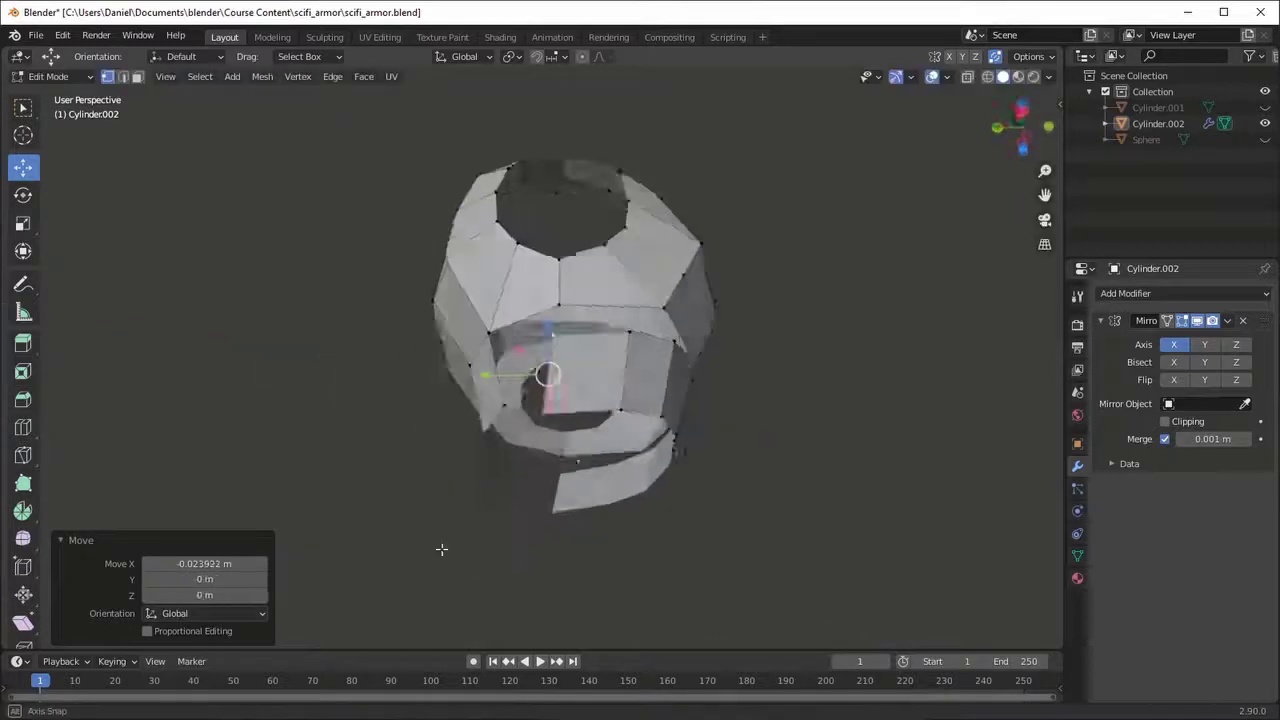
pyautogui.moveTo(441, 549); pyautogui.dragTo(537, 429, button='middle')
pyautogui.moveTo(537, 429)
pyautogui.mouseDown()
pyautogui.moveTo(551, 423)
pyautogui.moveTo(566, 467)
pyautogui.mouseUp()
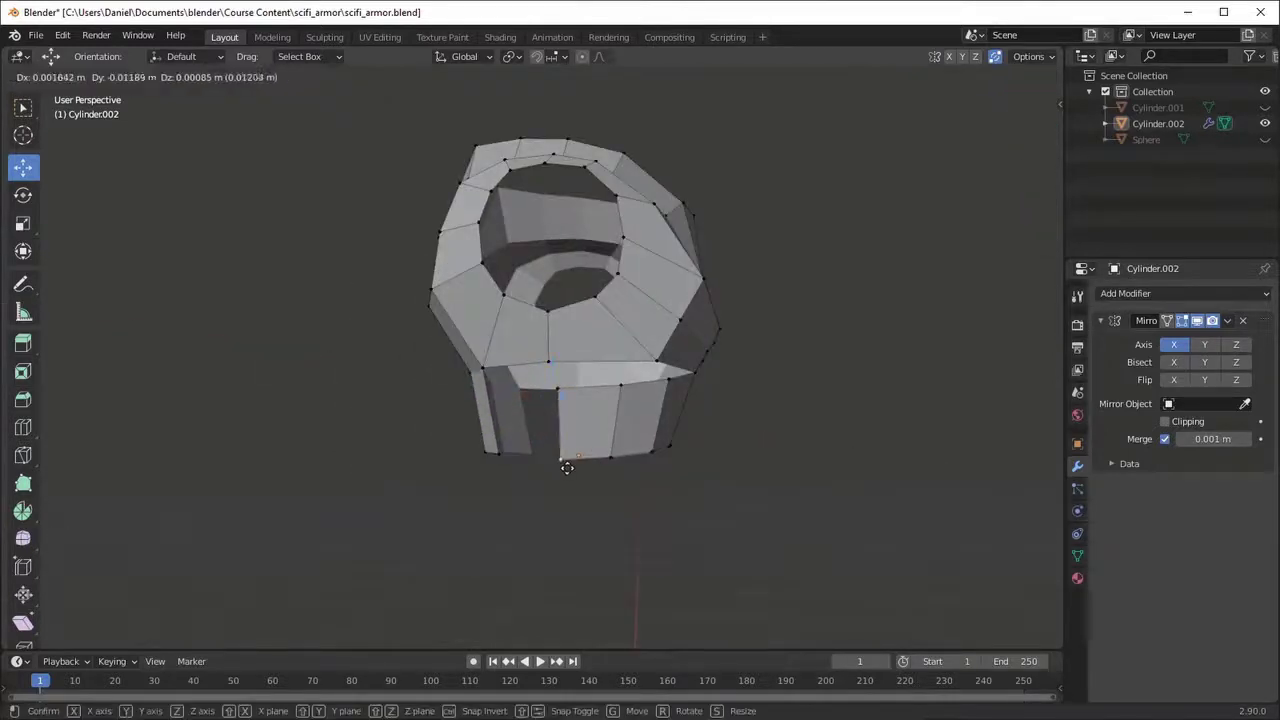
pyautogui.click(566, 467)
# - Fine-tune the position of the last extruded abdomen panel face
pyautogui.moveTo(566, 467)
pyautogui.mouseDown(button='middle')
pyautogui.moveTo(734, 449)
pyautogui.moveTo(574, 486)
pyautogui.mouseUp(button='middle')
pyautogui.moveTo(574, 486); pyautogui.dragTo(500, 449)
pyautogui.moveTo(500, 449)
pyautogui.mouseDown(button='middle')
pyautogui.moveTo(537, 437)
pyautogui.moveTo(520, 442)
pyautogui.mouseUp(button='middle')
pyautogui.moveTo(520, 442); pyautogui.dragTo(505, 445)
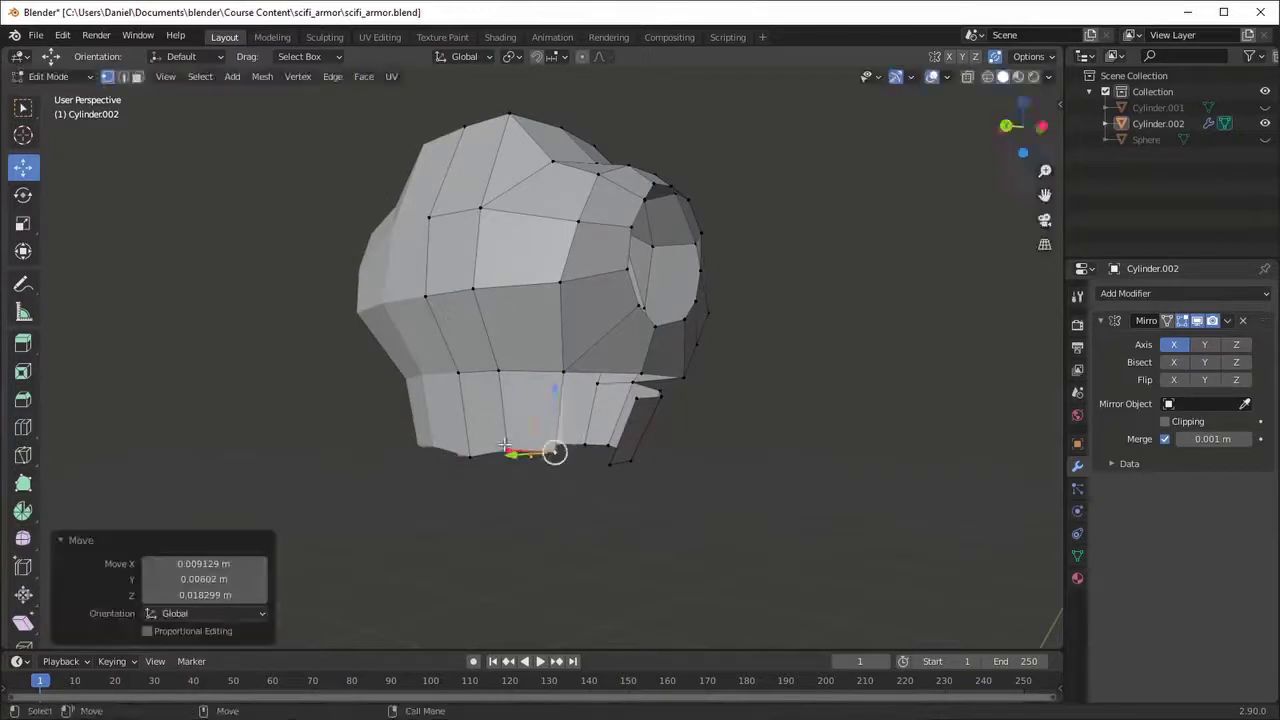
pyautogui.moveTo(505, 445); pyautogui.dragTo(473, 457, button='middle')
pyautogui.moveTo(475, 441); pyautogui.dragTo(517, 451)
pyautogui.moveTo(517, 451)
pyautogui.mouseDown(button='middle')
pyautogui.moveTo(489, 449)
pyautogui.moveTo(593, 448)
pyautogui.mouseUp(button='middle')
# - Bridge the selected edge loops to close the gap between the chest armor and abdomen panels
pyautogui.moveTo(502, 424)
pyautogui.mouseDown(button='middle')
pyautogui.moveTo(696, 414)
pyautogui.moveTo(582, 443)
pyautogui.moveTo(557, 523)
pyautogui.moveTo(528, 465)
pyautogui.moveTo(606, 443)
pyautogui.moveTo(531, 451)
pyautogui.mouseUp(button='middle')
pyautogui.rightClick(545, 428)
pyautogui.click(500, 145)
# - Add a loop cut across the abdomen panels
pyautogui.click(555, 432)
pyautogui.hotkey('shift', 'space')
pyautogui.press('g')
# - In vertex mode, move the first bottom vertices of the panels into shape
pyautogui.press('1')
pyautogui.press('g')
pyautogui.click(606, 443)
pyautogui.press('g')
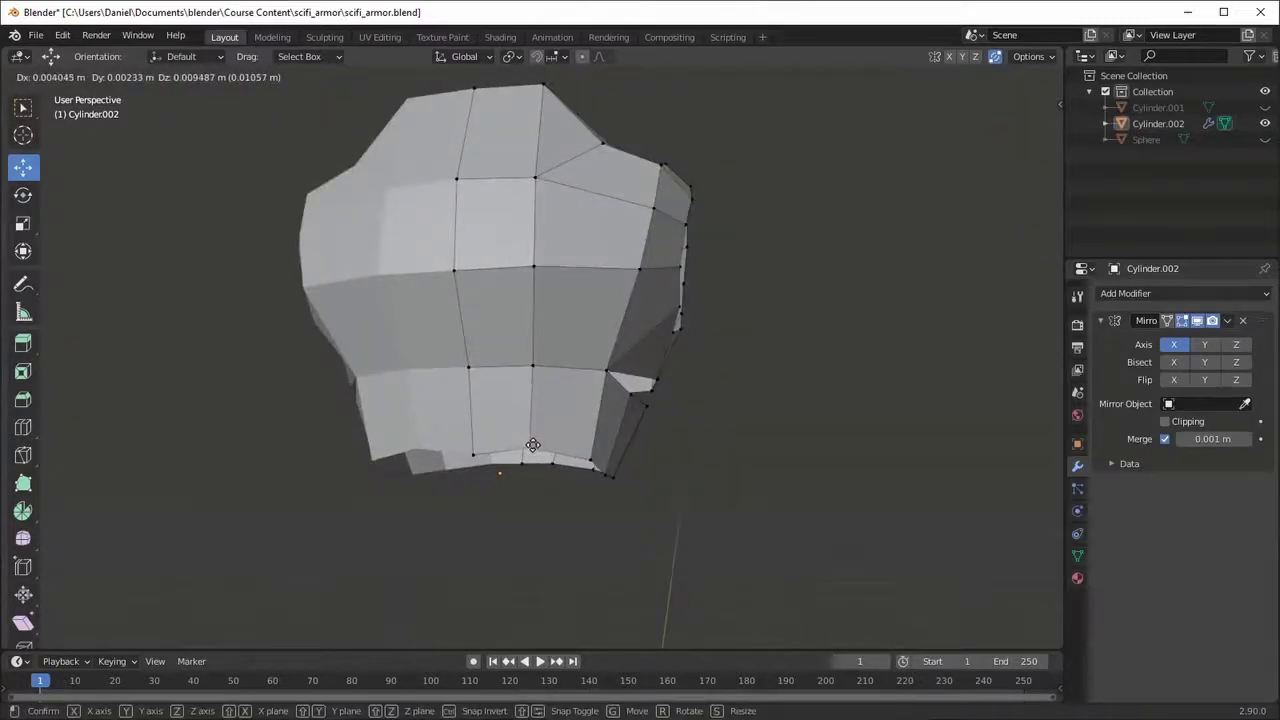
pyautogui.click(535, 433)
pyautogui.click(468, 451)
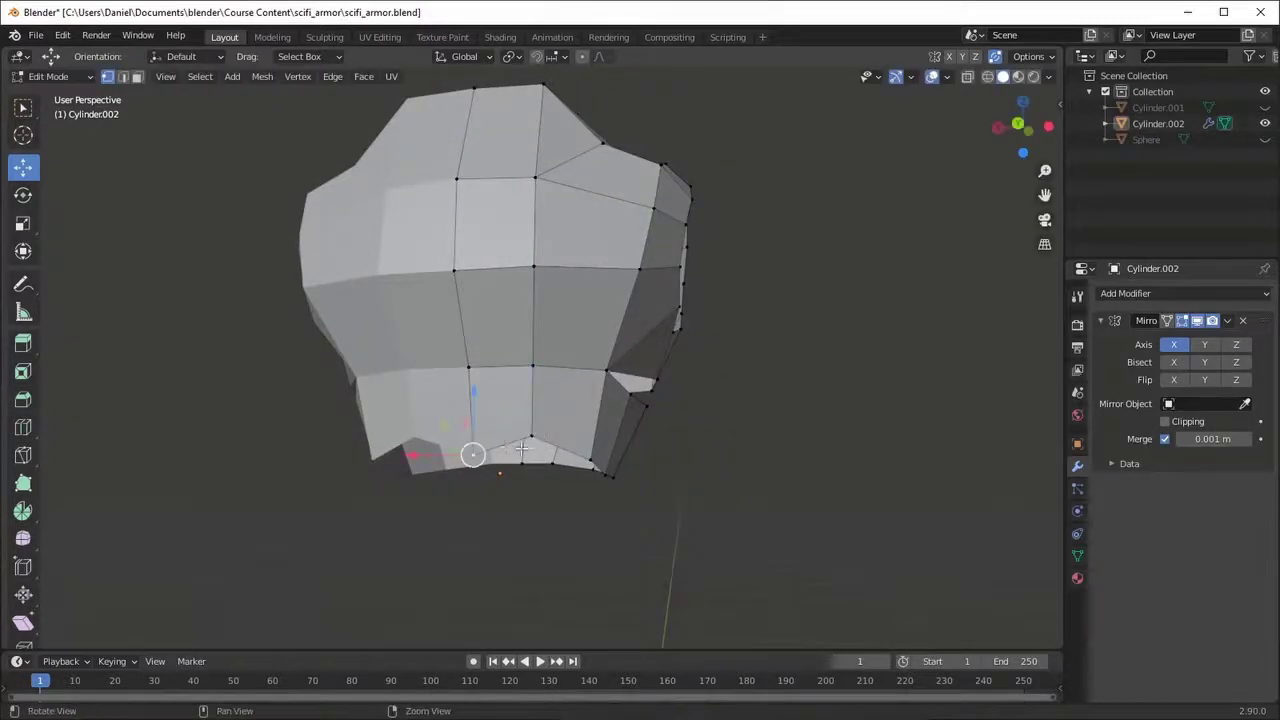
pyautogui.moveTo(468, 451); pyautogui.dragTo(466, 451, button='middle')
# - Reposition more bottom vertices, locking one move to the YZ plane with Shift+X
pyautogui.press('g')
pyautogui.hotkey('shift', 'x')
pyautogui.click(435, 398)
pyautogui.moveTo(435, 398)
pyautogui.mouseDown(button='middle')
pyautogui.moveTo(614, 449)
pyautogui.moveTo(571, 466)
pyautogui.moveTo(600, 450)
pyautogui.moveTo(557, 457)
pyautogui.moveTo(559, 490)
pyautogui.moveTo(514, 486)
pyautogui.moveTo(626, 443)
pyautogui.moveTo(544, 435)
pyautogui.moveTo(444, 350)
pyautogui.mouseUp(button='middle')
pyautogui.click(549, 478)
pyautogui.click(544, 435)
# - Nudge the bottom front vertex into place, then zoom in to check the shape
pyautogui.moveTo(726, 396)
pyautogui.mouseDown(button='middle')
pyautogui.moveTo(695, 462)
pyautogui.moveTo(600, 512)
pyautogui.moveTo(614, 508)
pyautogui.moveTo(486, 517)
pyautogui.moveTo(565, 515)
pyautogui.mouseUp(button='middle')
pyautogui.click(600, 512)
pyautogui.click(583, 510)
pyautogui.moveTo(565, 515); pyautogui.dragTo(566, 489)
pyautogui.moveTo(566, 489); pyautogui.dragTo(601, 443, button='middle')
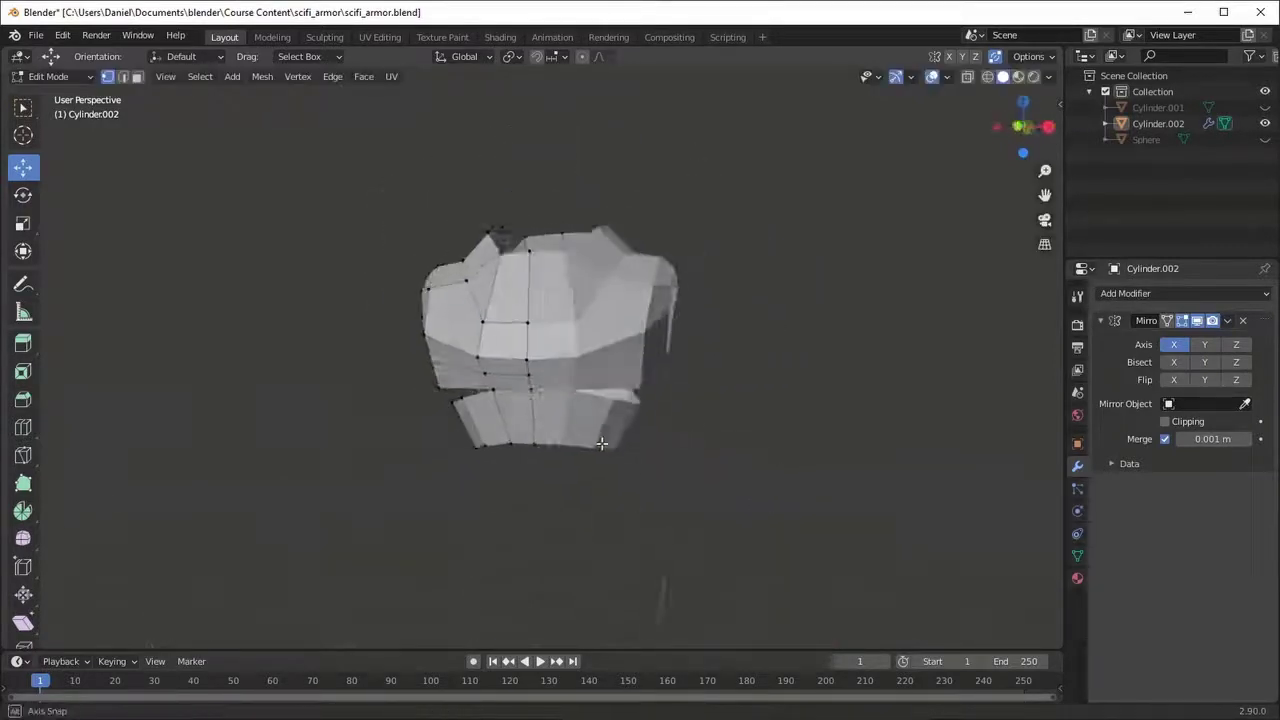
pyautogui.scroll(4, 598, 389)
pyautogui.moveTo(598, 389)
pyautogui.mouseDown(button='middle')
pyautogui.moveTo(522, 420)
pyautogui.moveTo(500, 387)
pyautogui.mouseUp(button='middle')
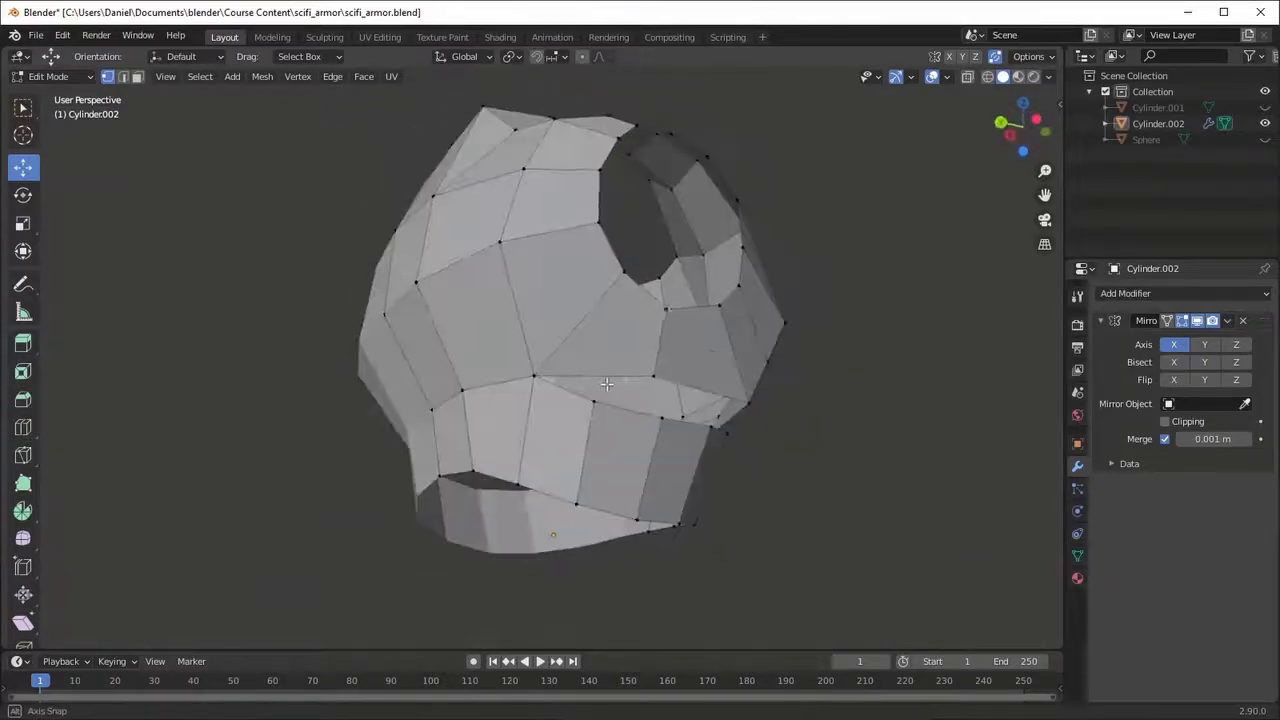
# - Bridge the remaining edges with Ctrl+E to close the other gap
pyautogui.hotkey('ctrl', 'e')
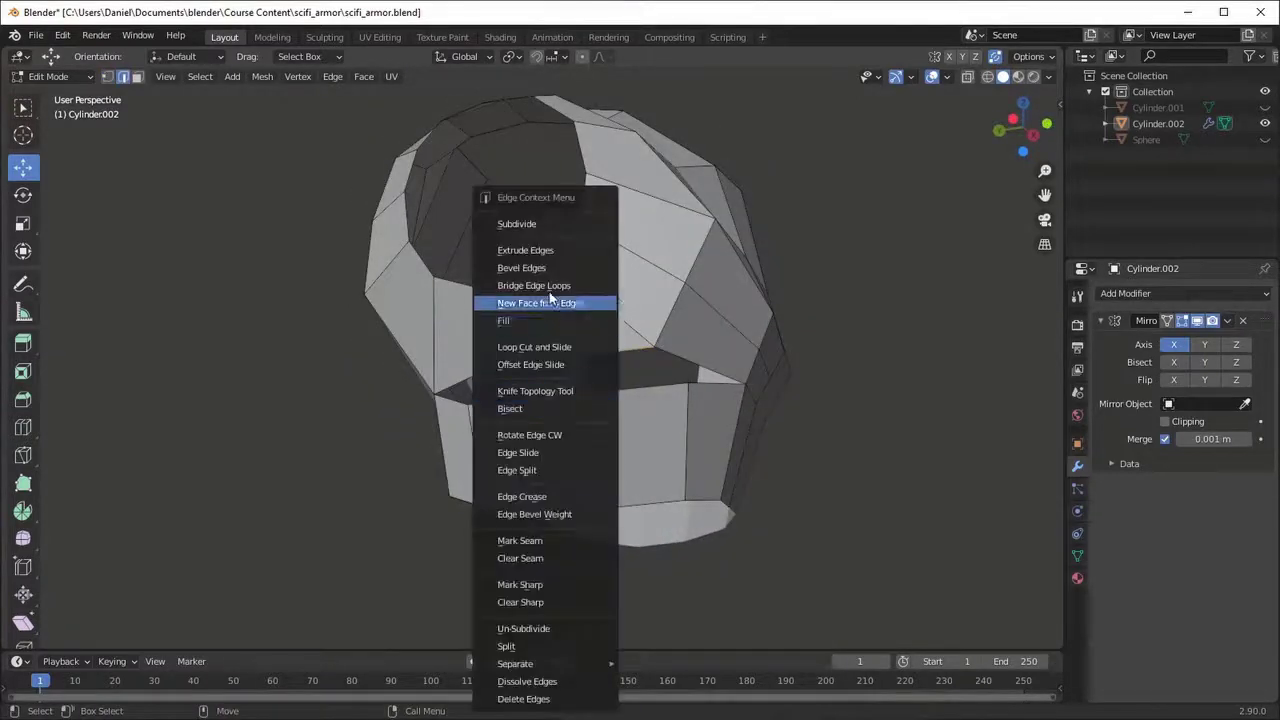
pyautogui.click(540, 297)
pyautogui.moveTo(576, 400); pyautogui.dragTo(580, 413, button='middle')
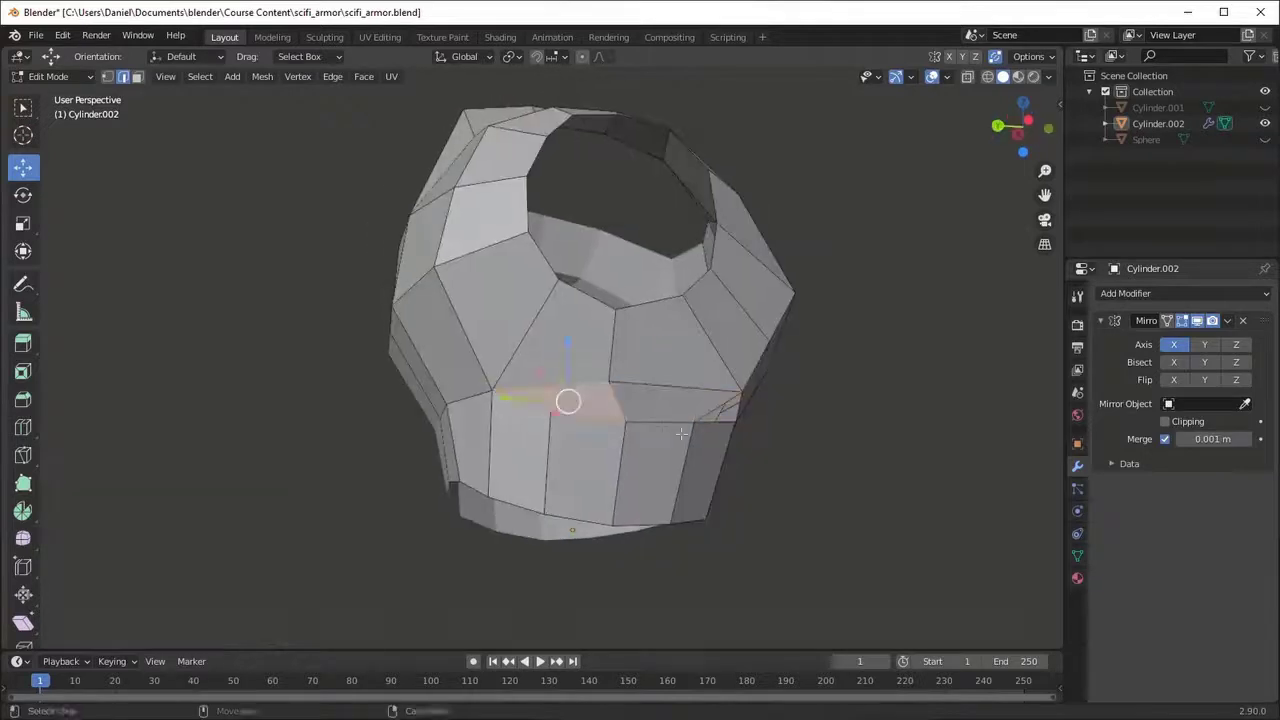
pyautogui.moveTo(681, 433)
pyautogui.mouseDown(button='middle')
pyautogui.moveTo(594, 360)
pyautogui.moveTo(593, 421)
pyautogui.moveTo(526, 468)
pyautogui.moveTo(588, 360)
pyautogui.moveTo(567, 376)
pyautogui.mouseUp(button='middle')
# - Select the vertices along the panels' bottom edge and inspect them from the sides
pyautogui.press('1')
pyautogui.click(566, 390)
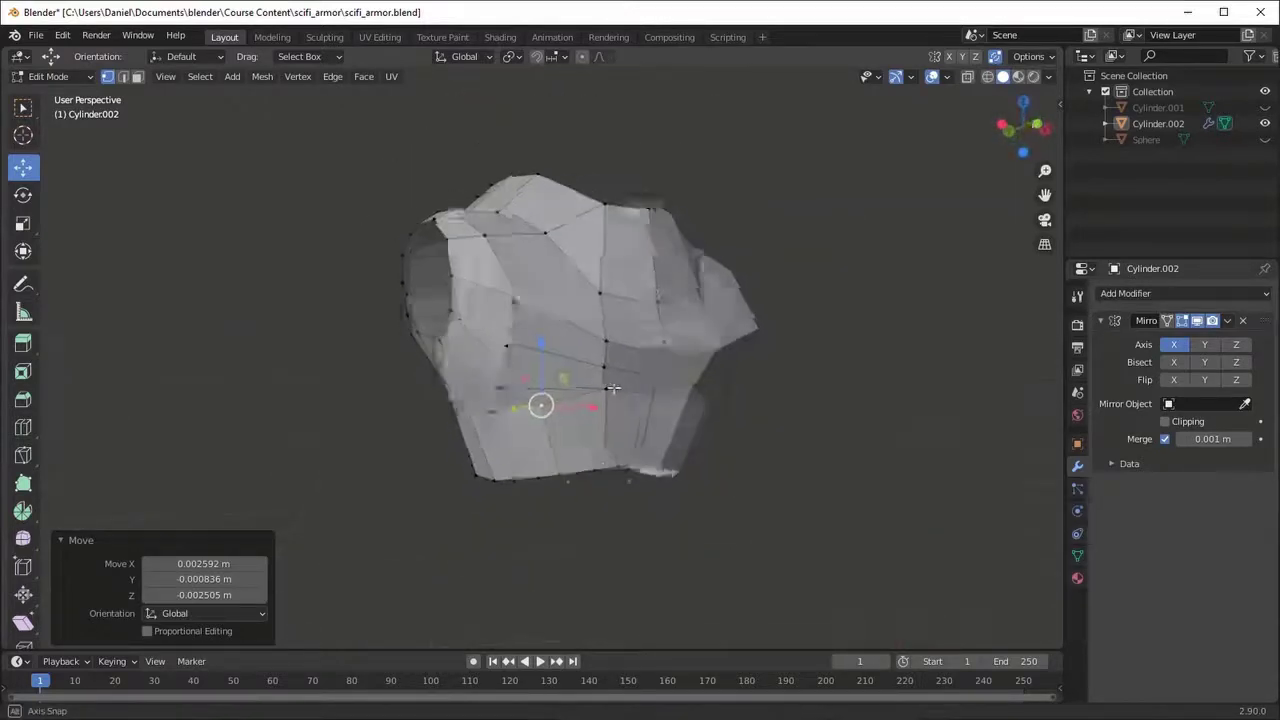
pyautogui.moveTo(499, 483); pyautogui.dragTo(505, 483)
pyautogui.moveTo(505, 483); pyautogui.dragTo(537, 482, button='middle')
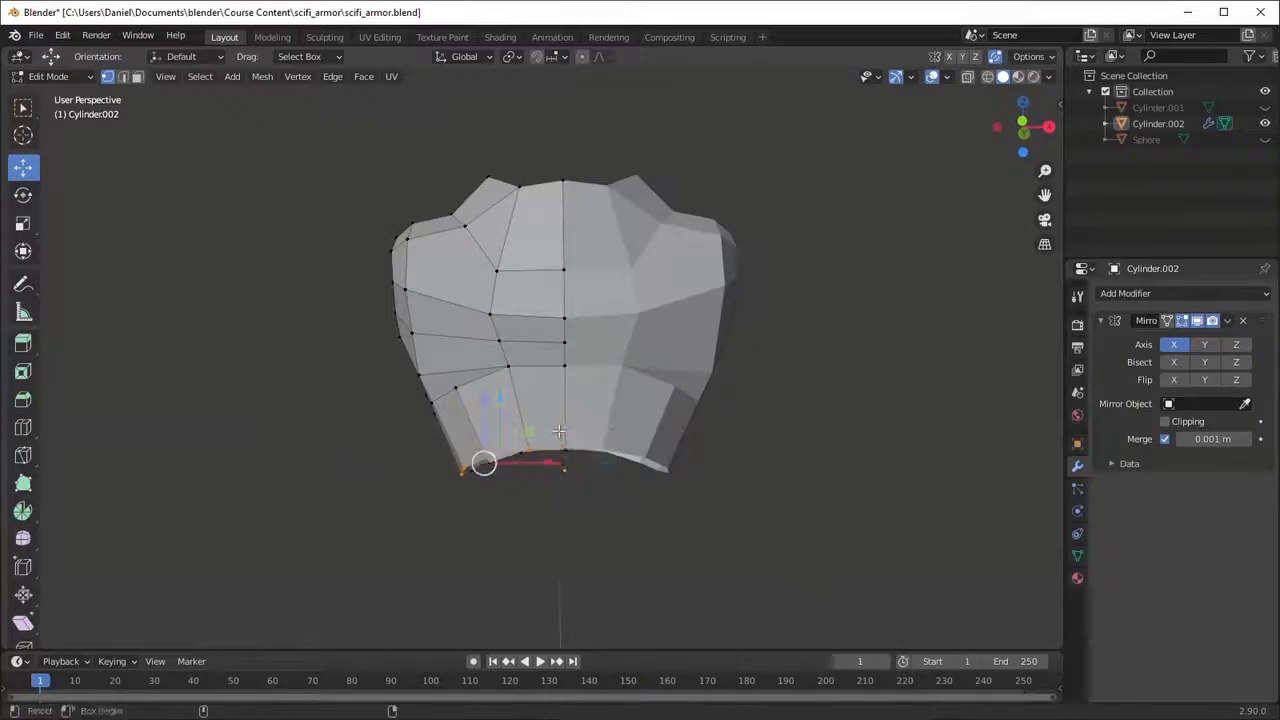
pyautogui.moveTo(558, 431); pyautogui.dragTo(510, 454, button='middle')
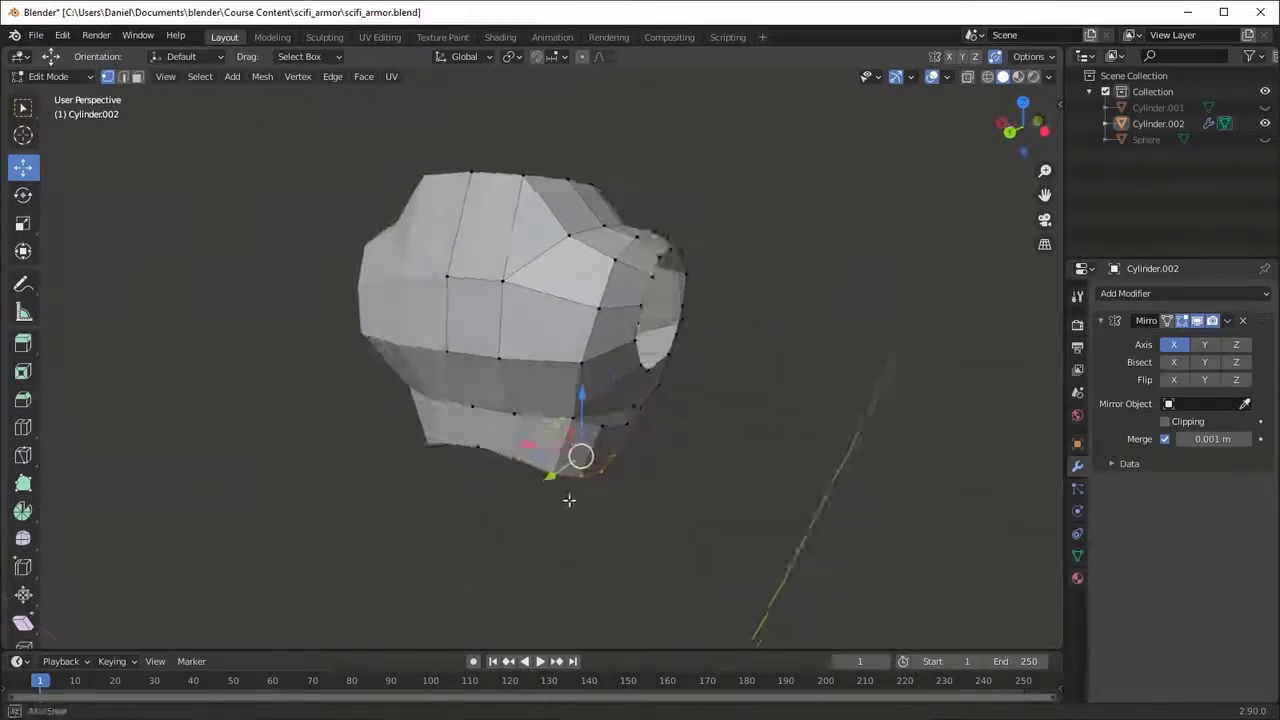
pyautogui.moveTo(569, 500)
pyautogui.mouseDown(button='middle')
pyautogui.moveTo(363, 466)
pyautogui.moveTo(618, 490)
pyautogui.mouseUp(button='middle')
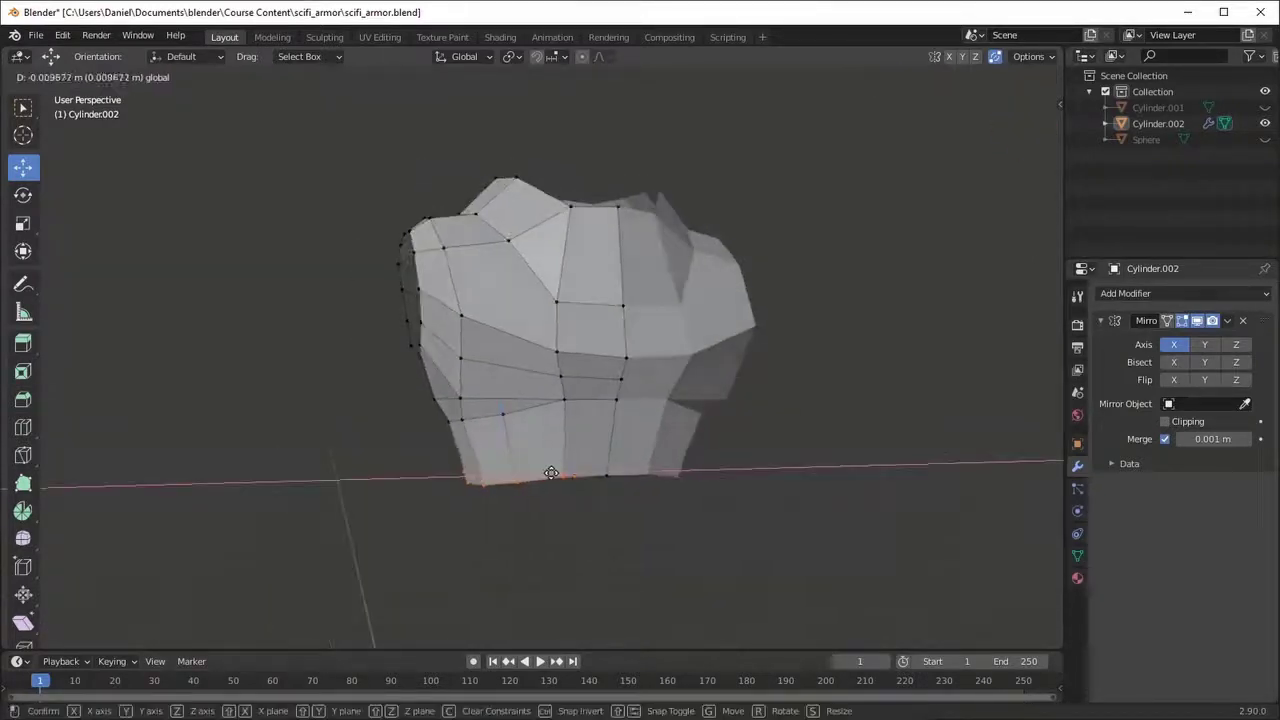